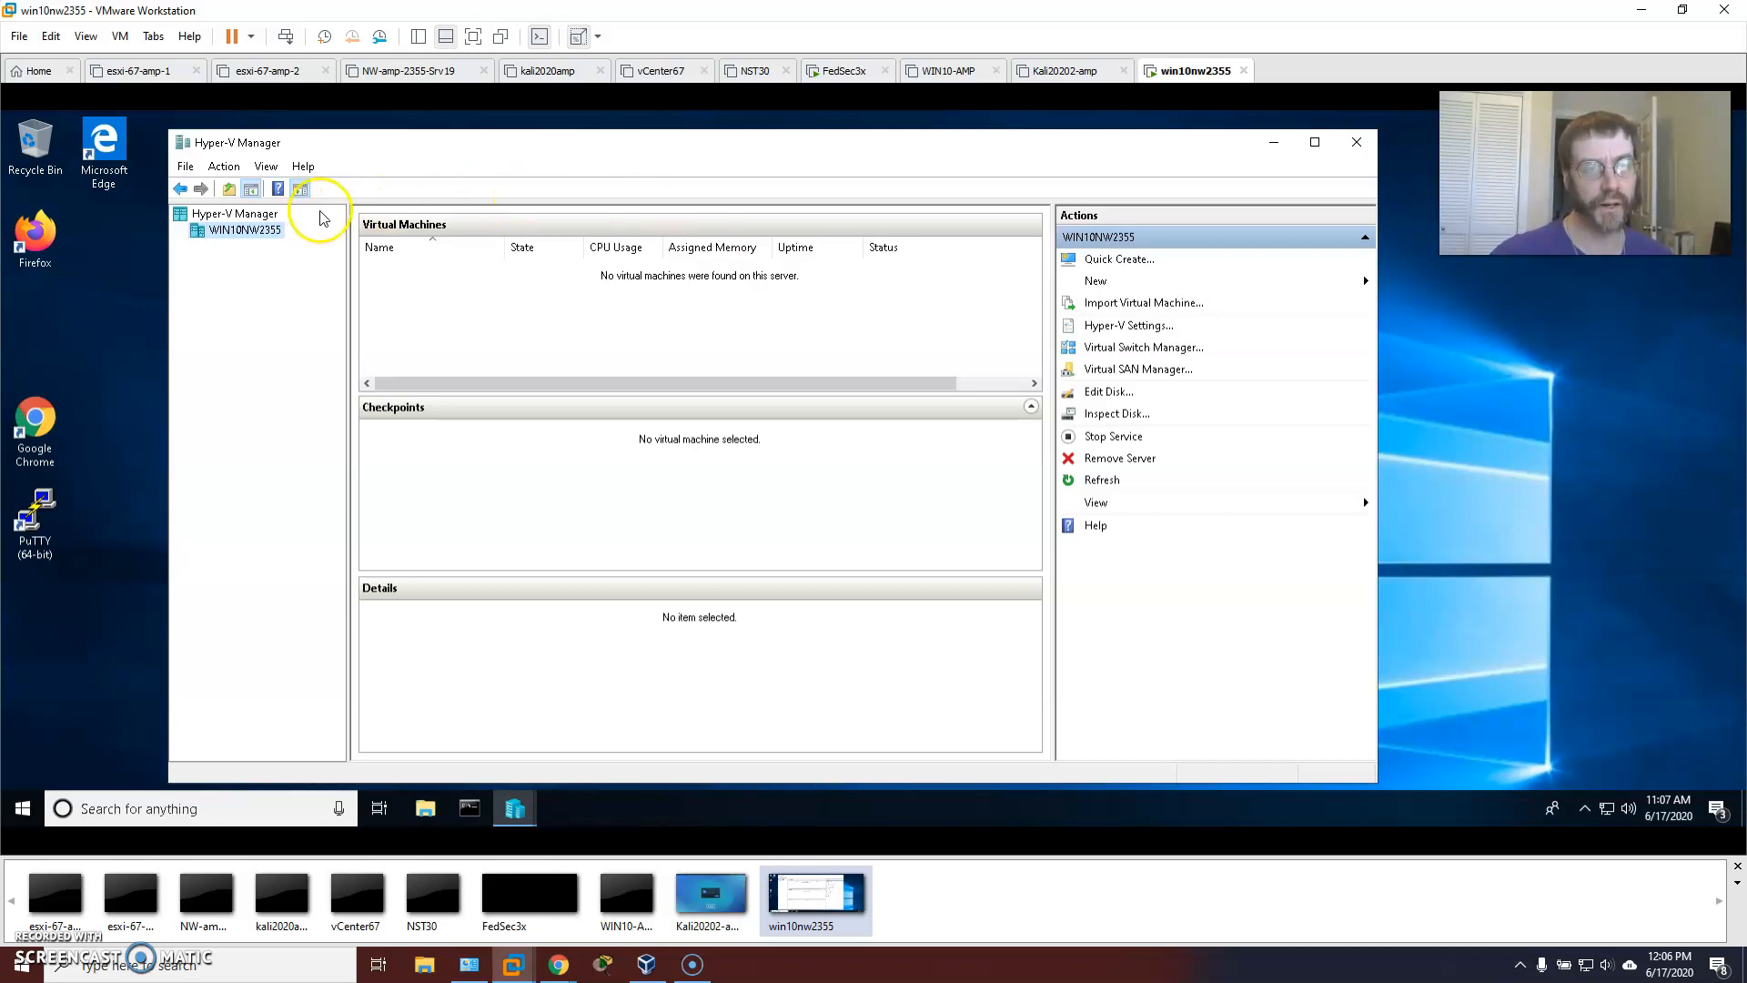
Open the Action menu for the local Windows 10 host in Hyper-V Manager.
click(224, 167)
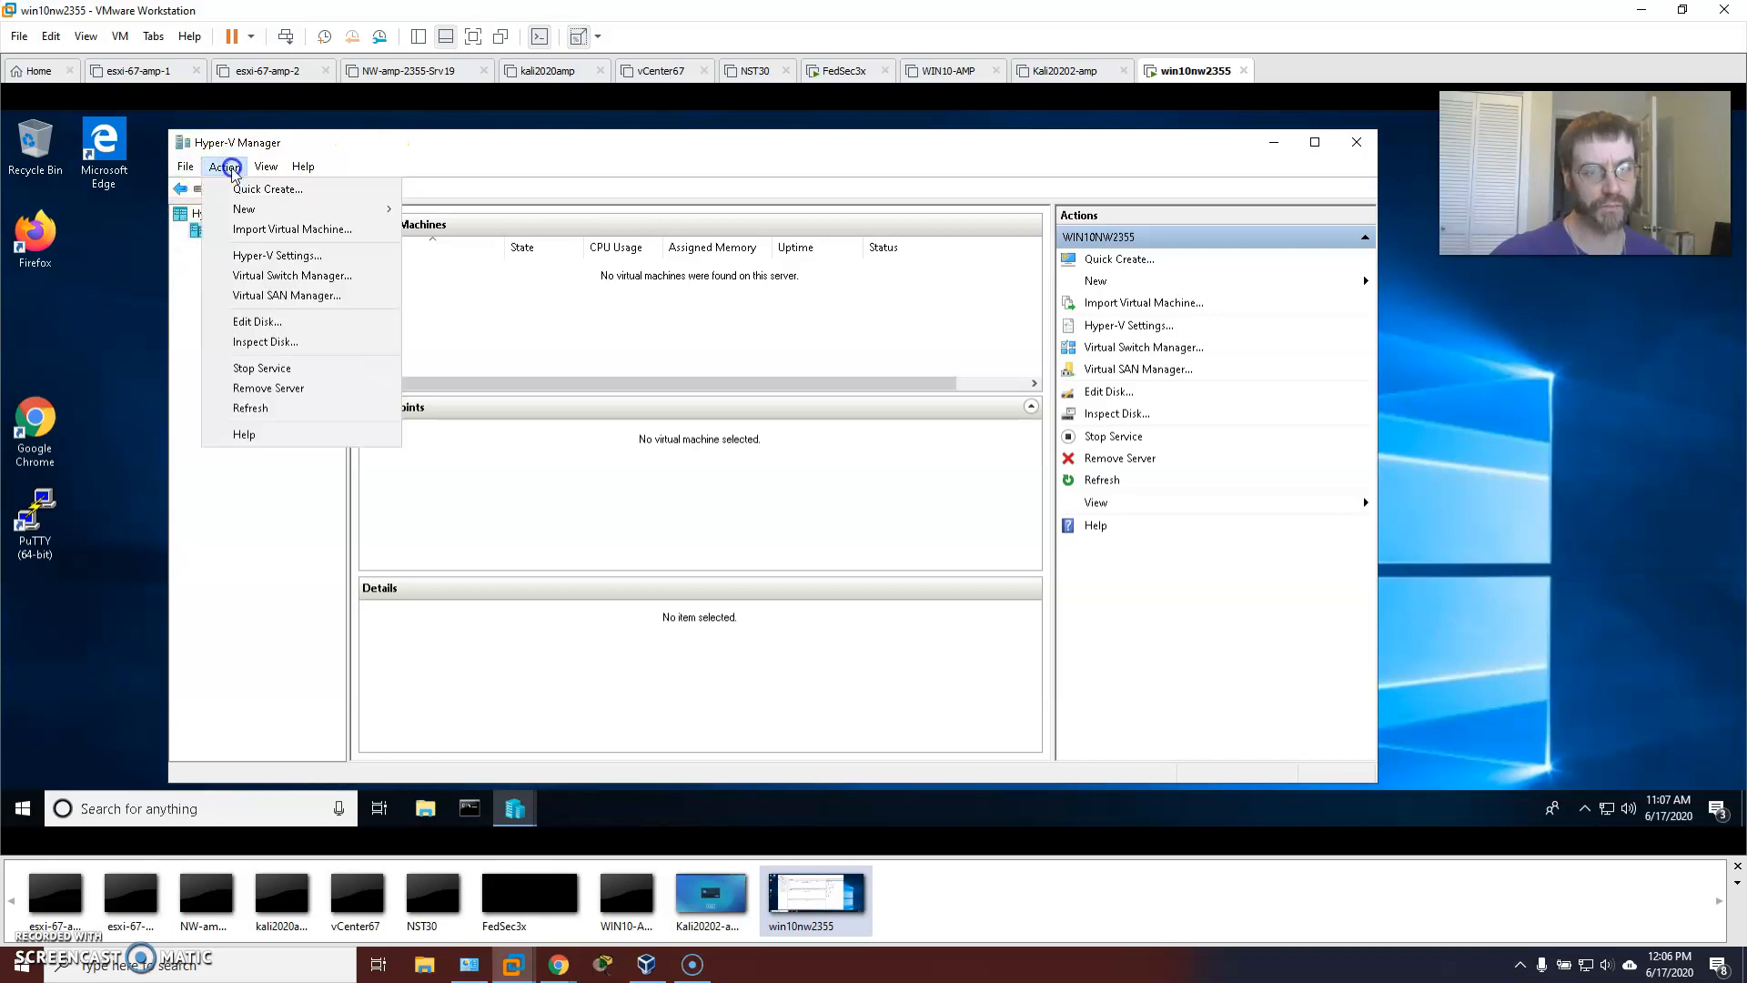
Browse the Action menu's Import, New and Virtual Switch Manager entries, then dismiss it unused.
click(273, 235)
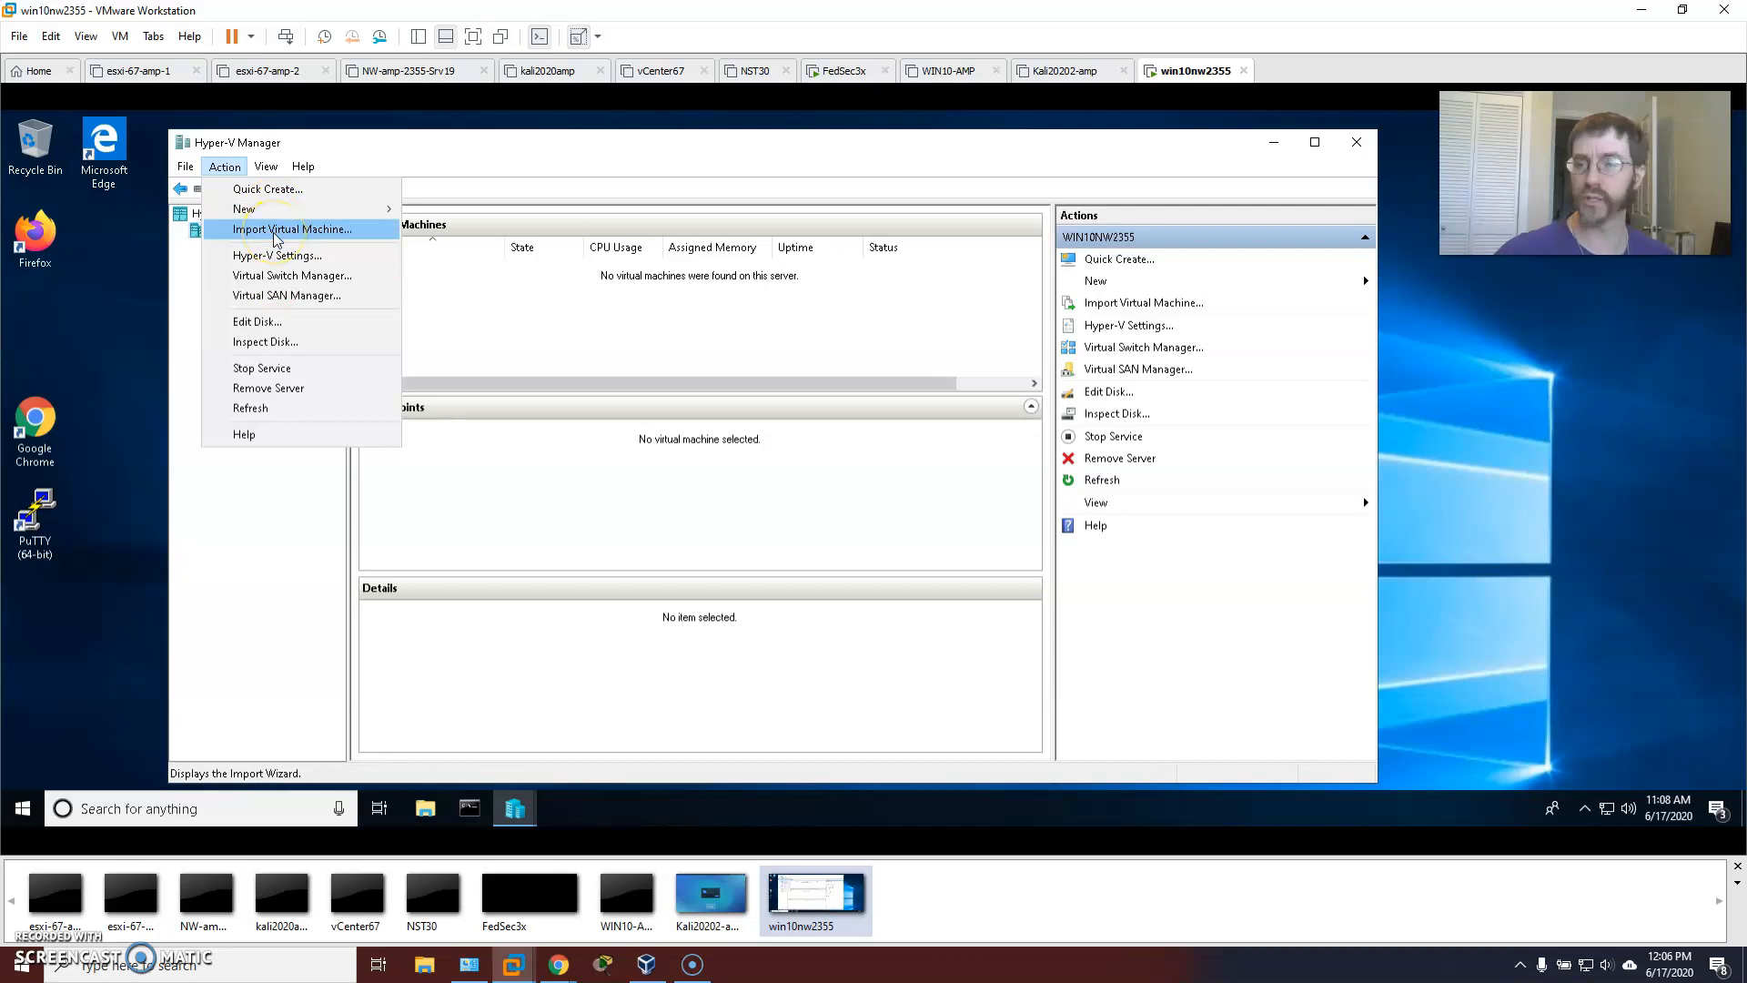
click(271, 240)
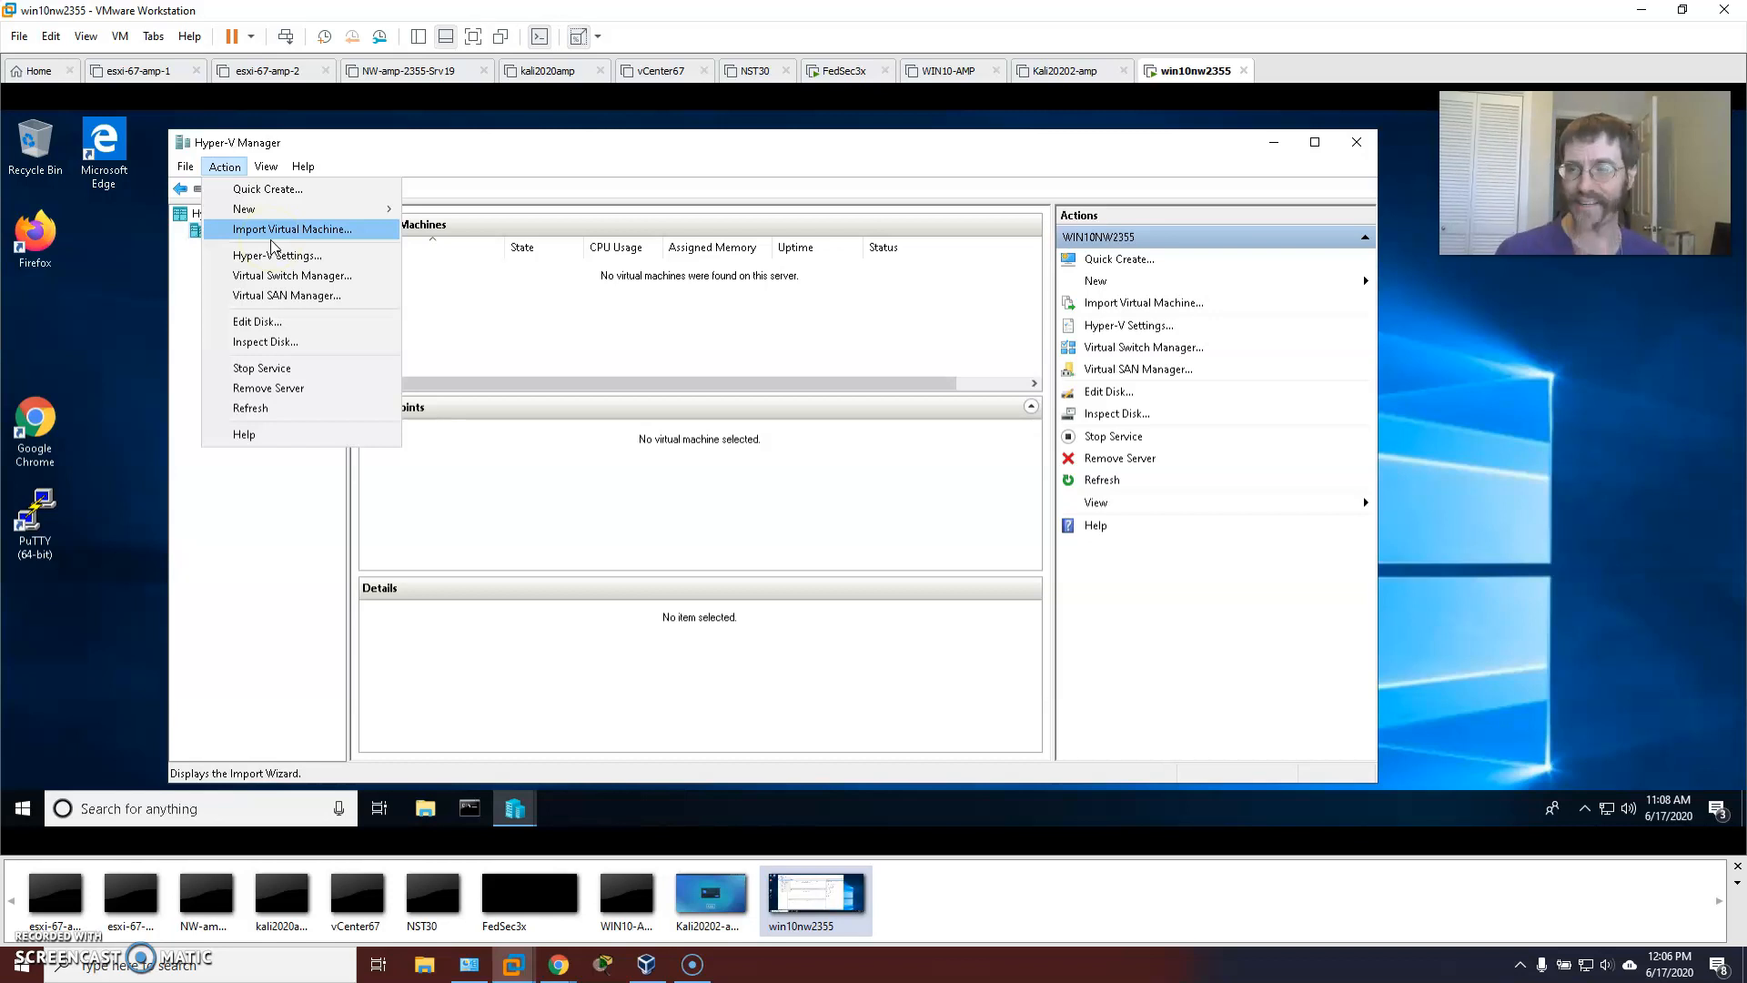
click(314, 646)
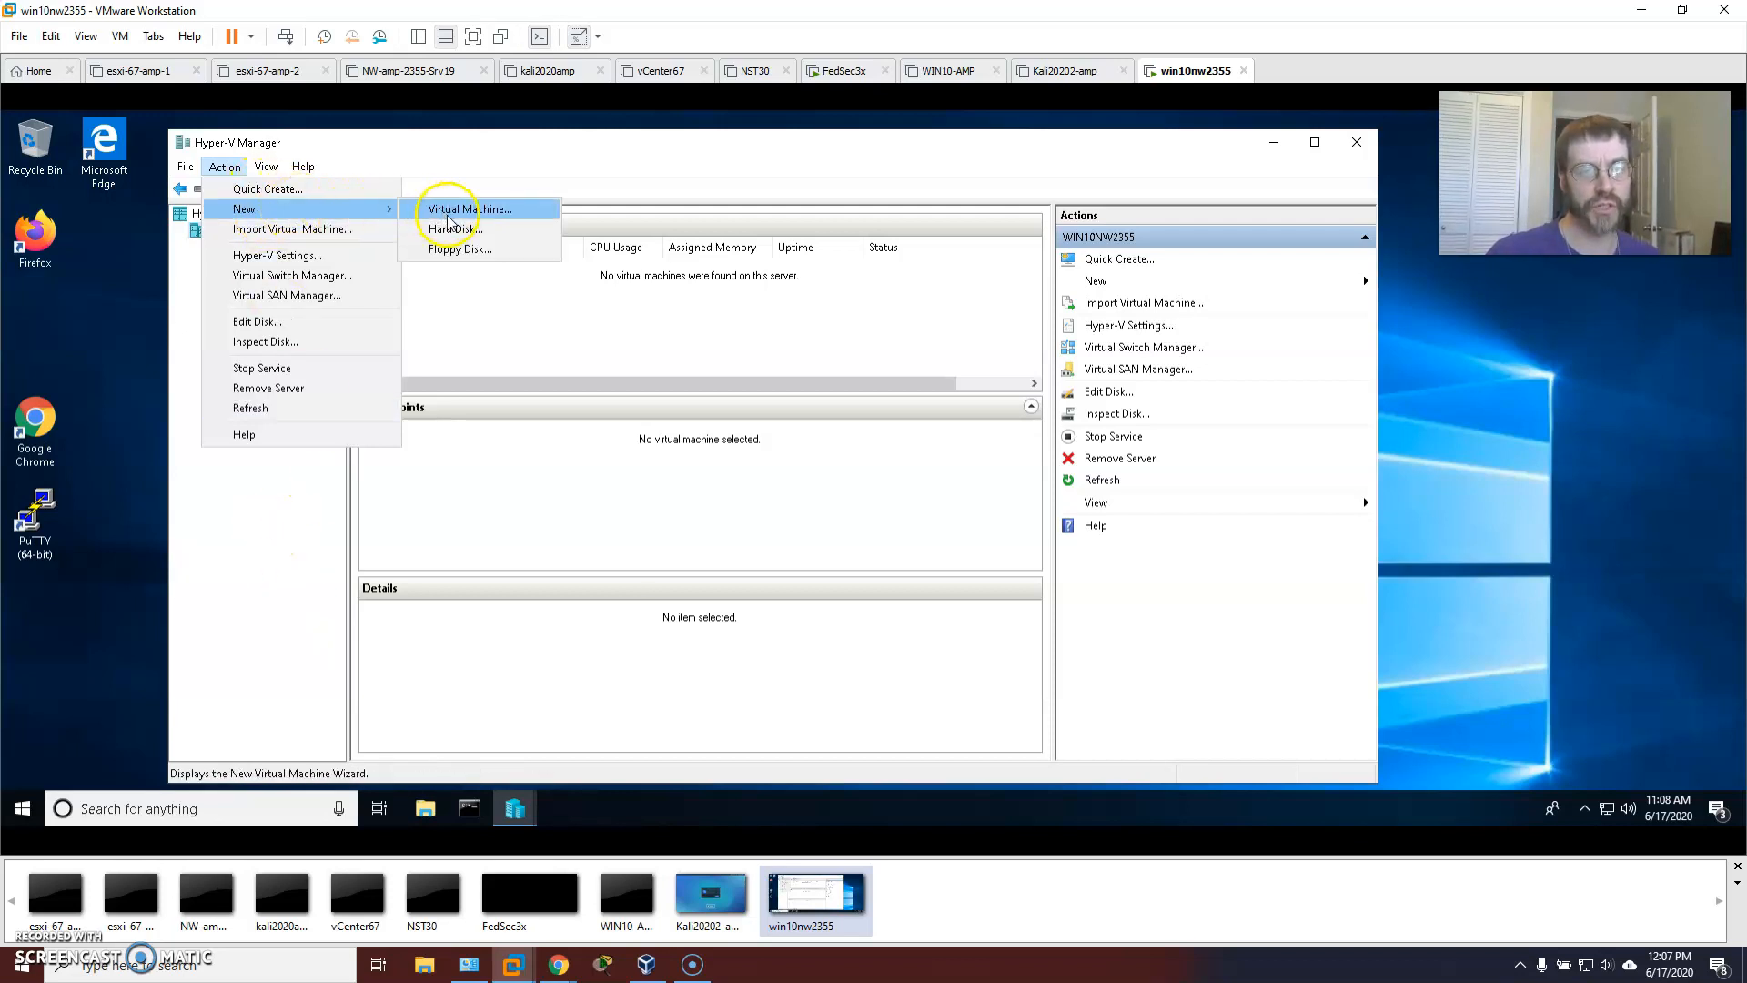
mouse_move(310, 209)
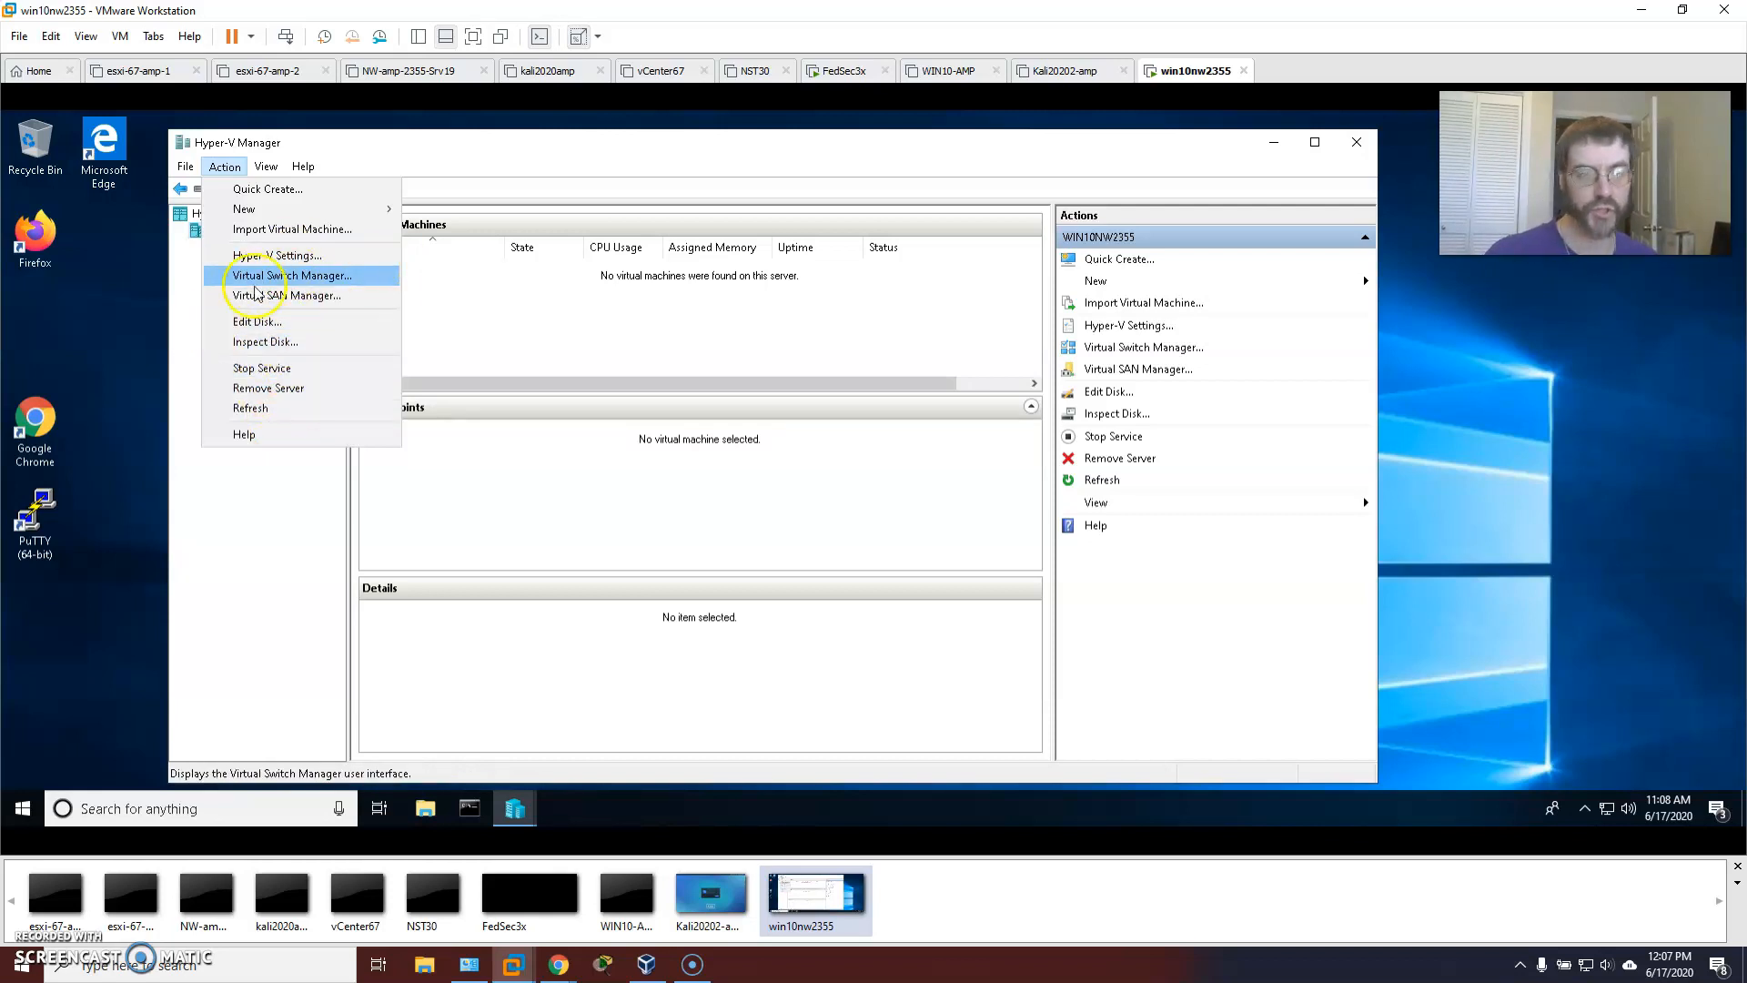
click(216, 229)
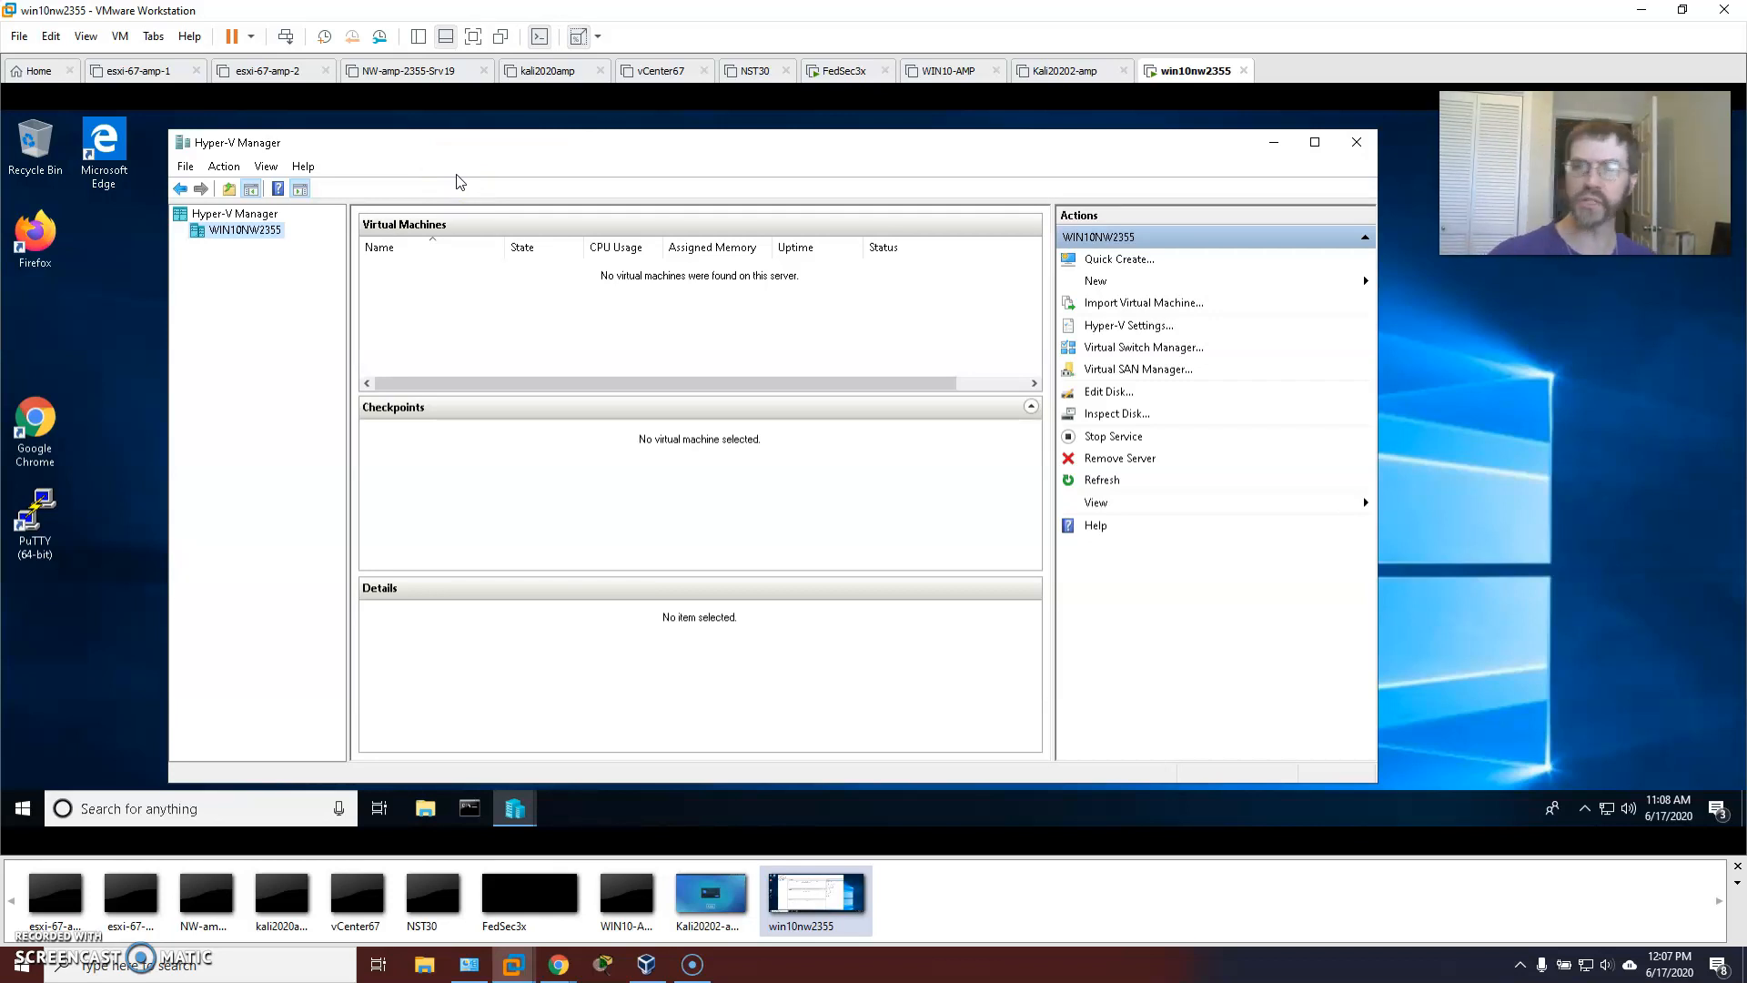
click(417, 72)
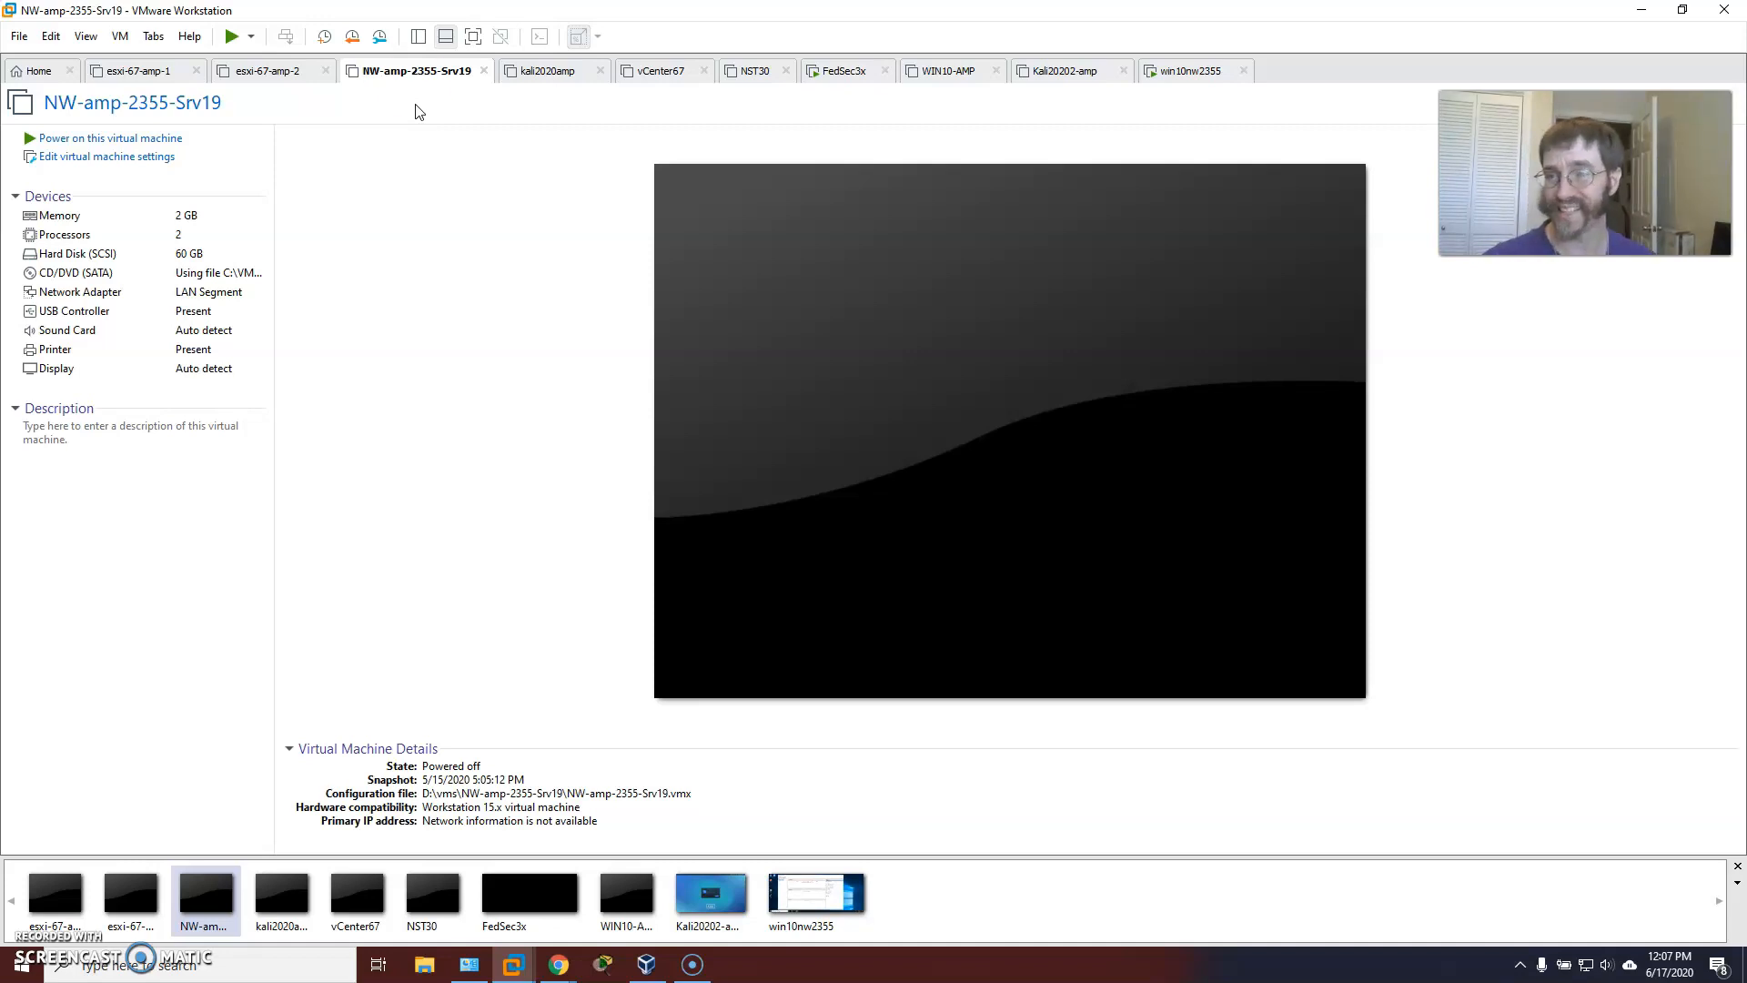
click(1193, 70)
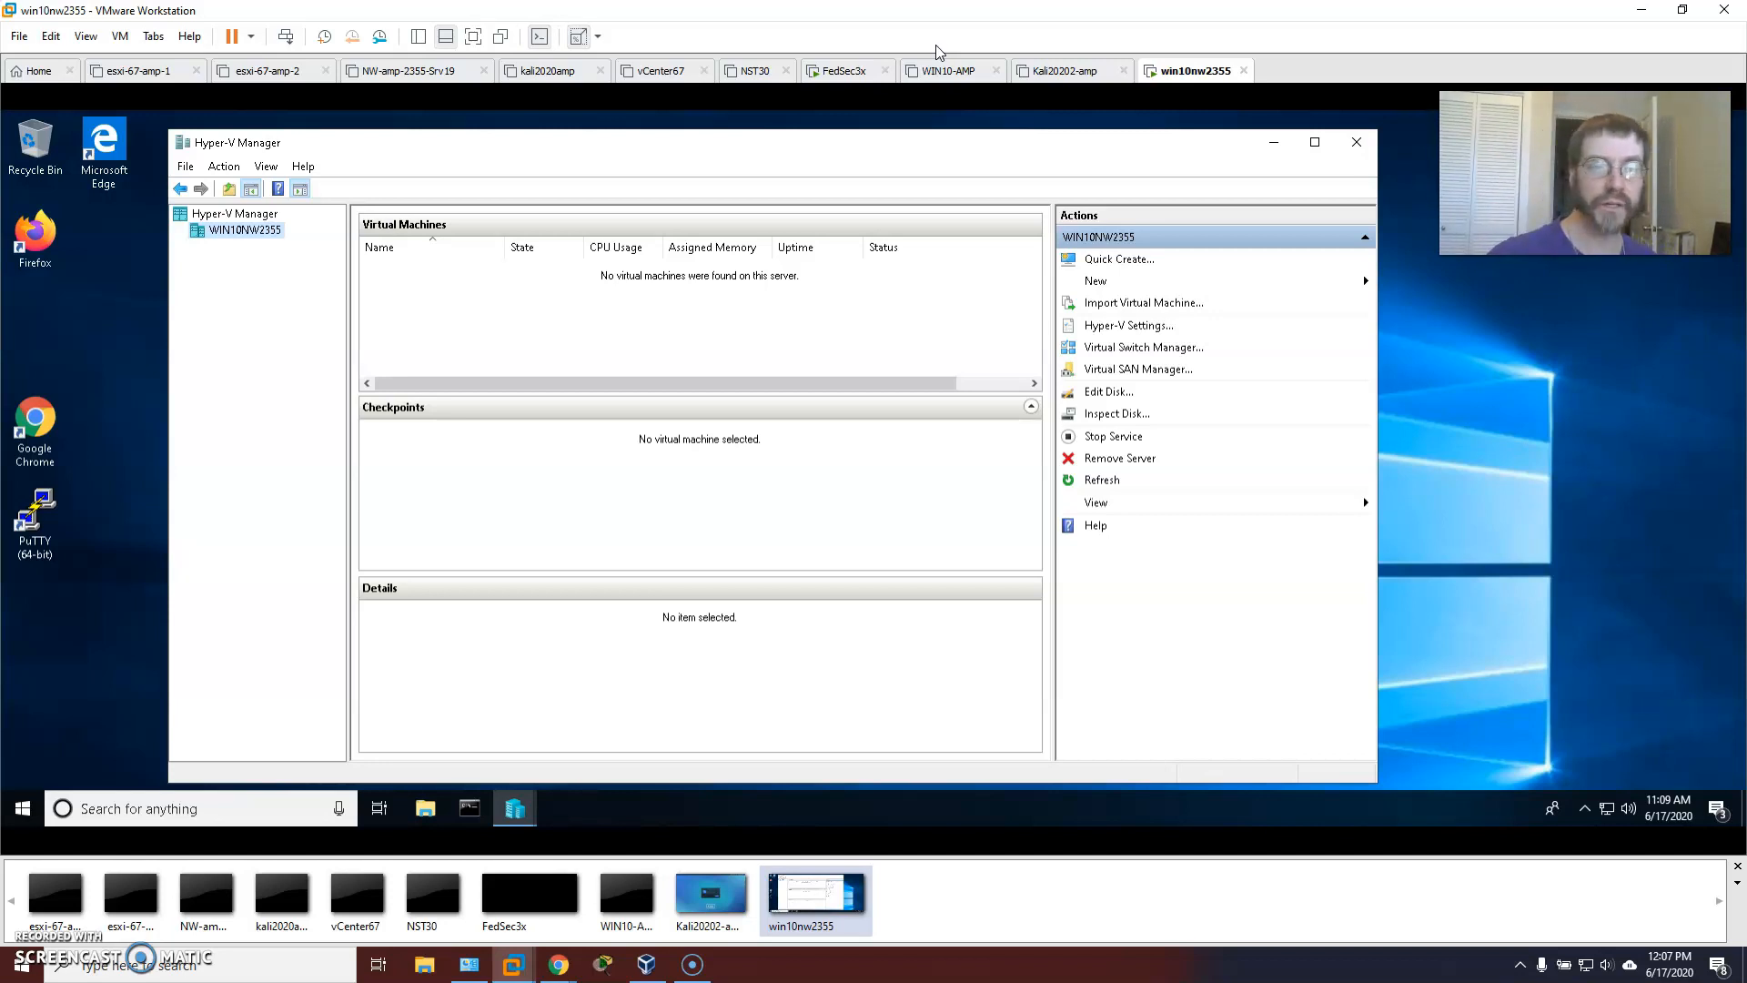
Start Quick Create, preview the Ubuntu 19.10 image, and choose Local installation source.
click(1118, 260)
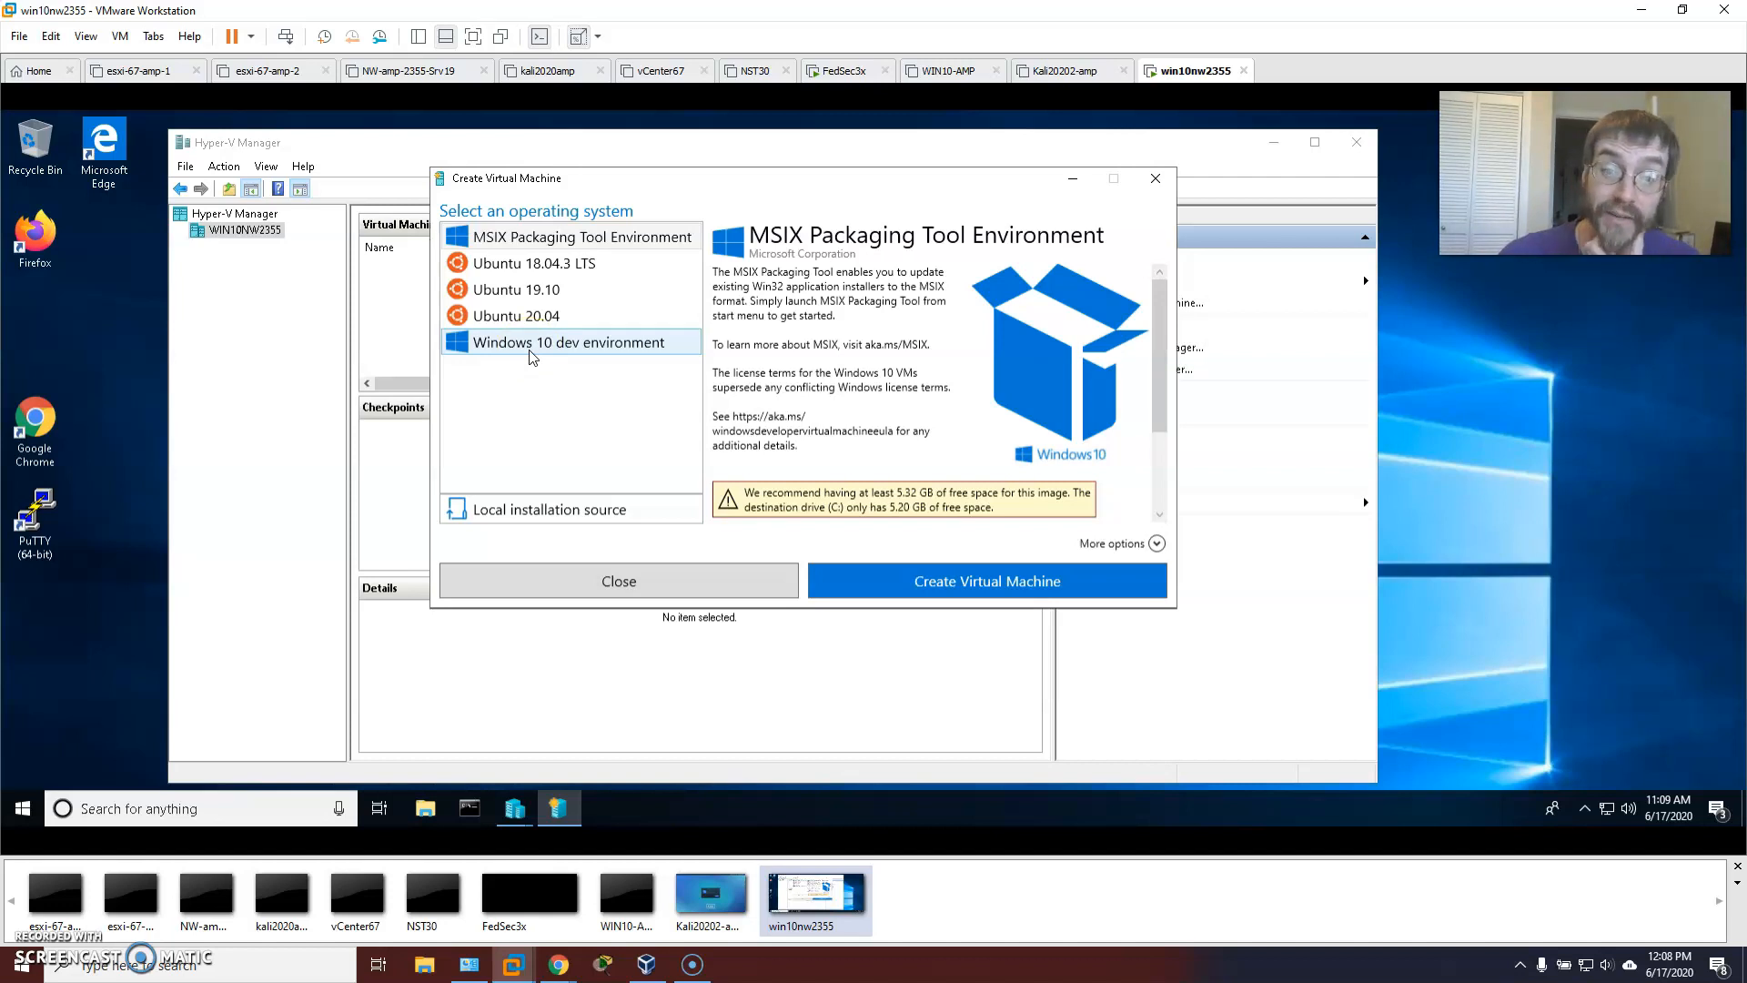
click(532, 289)
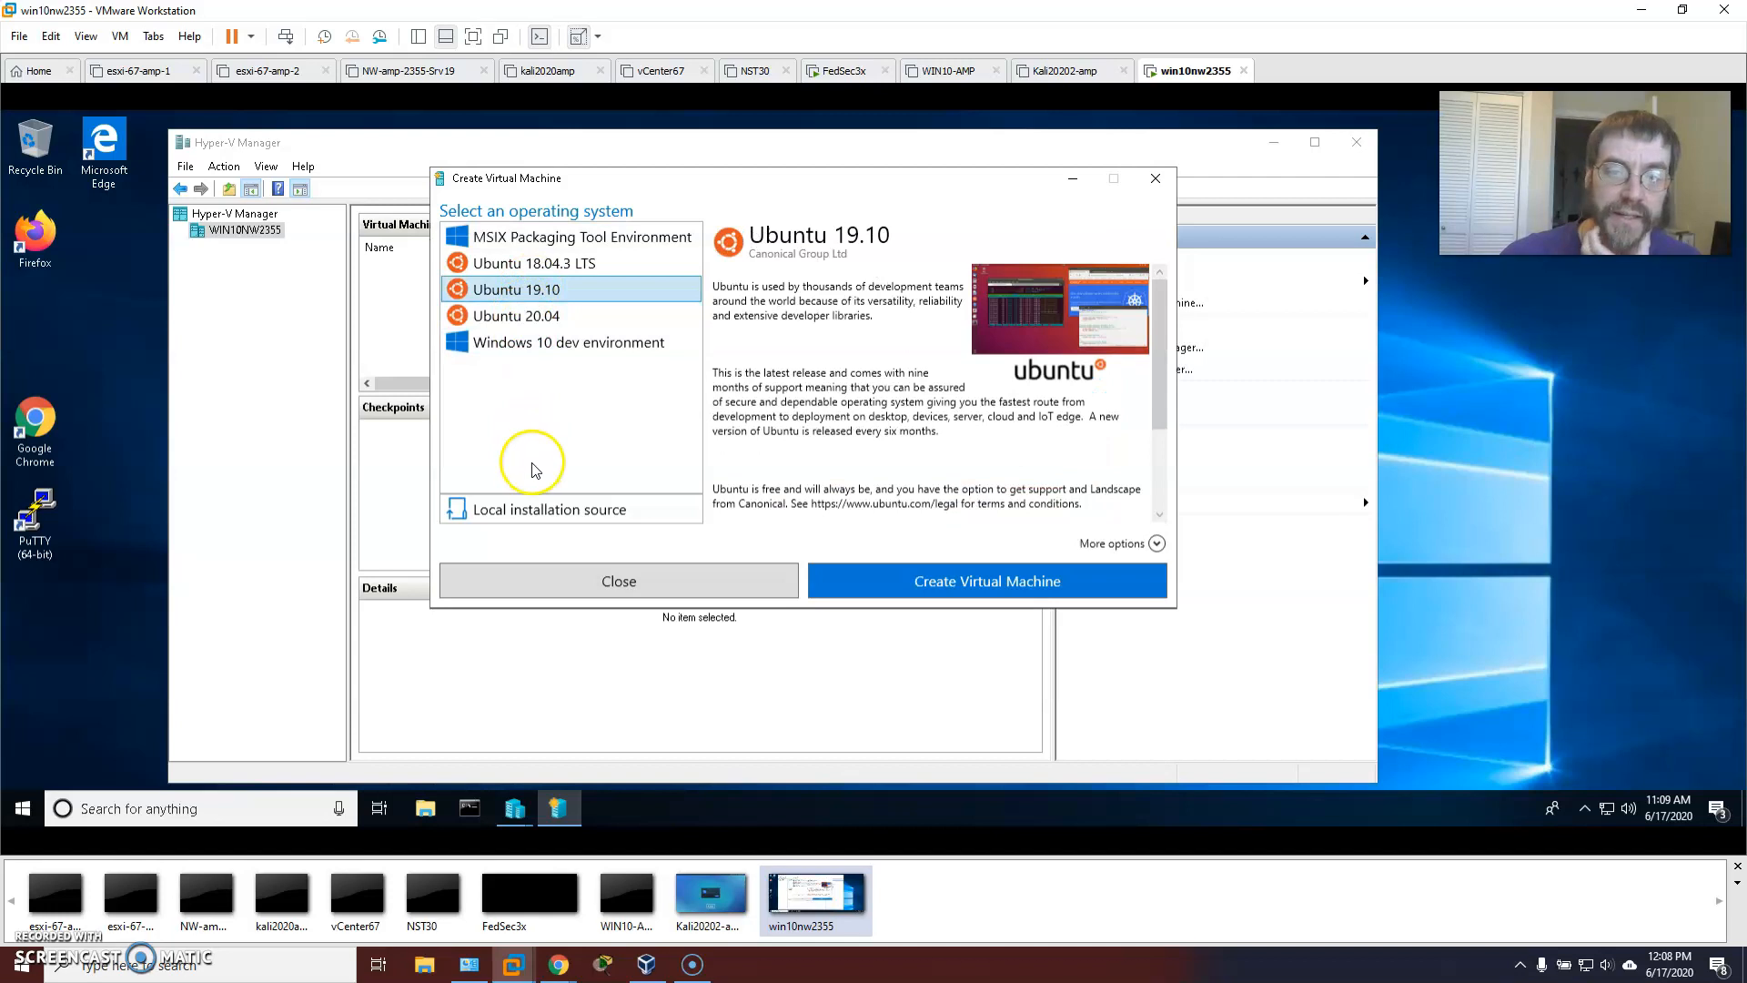
click(526, 505)
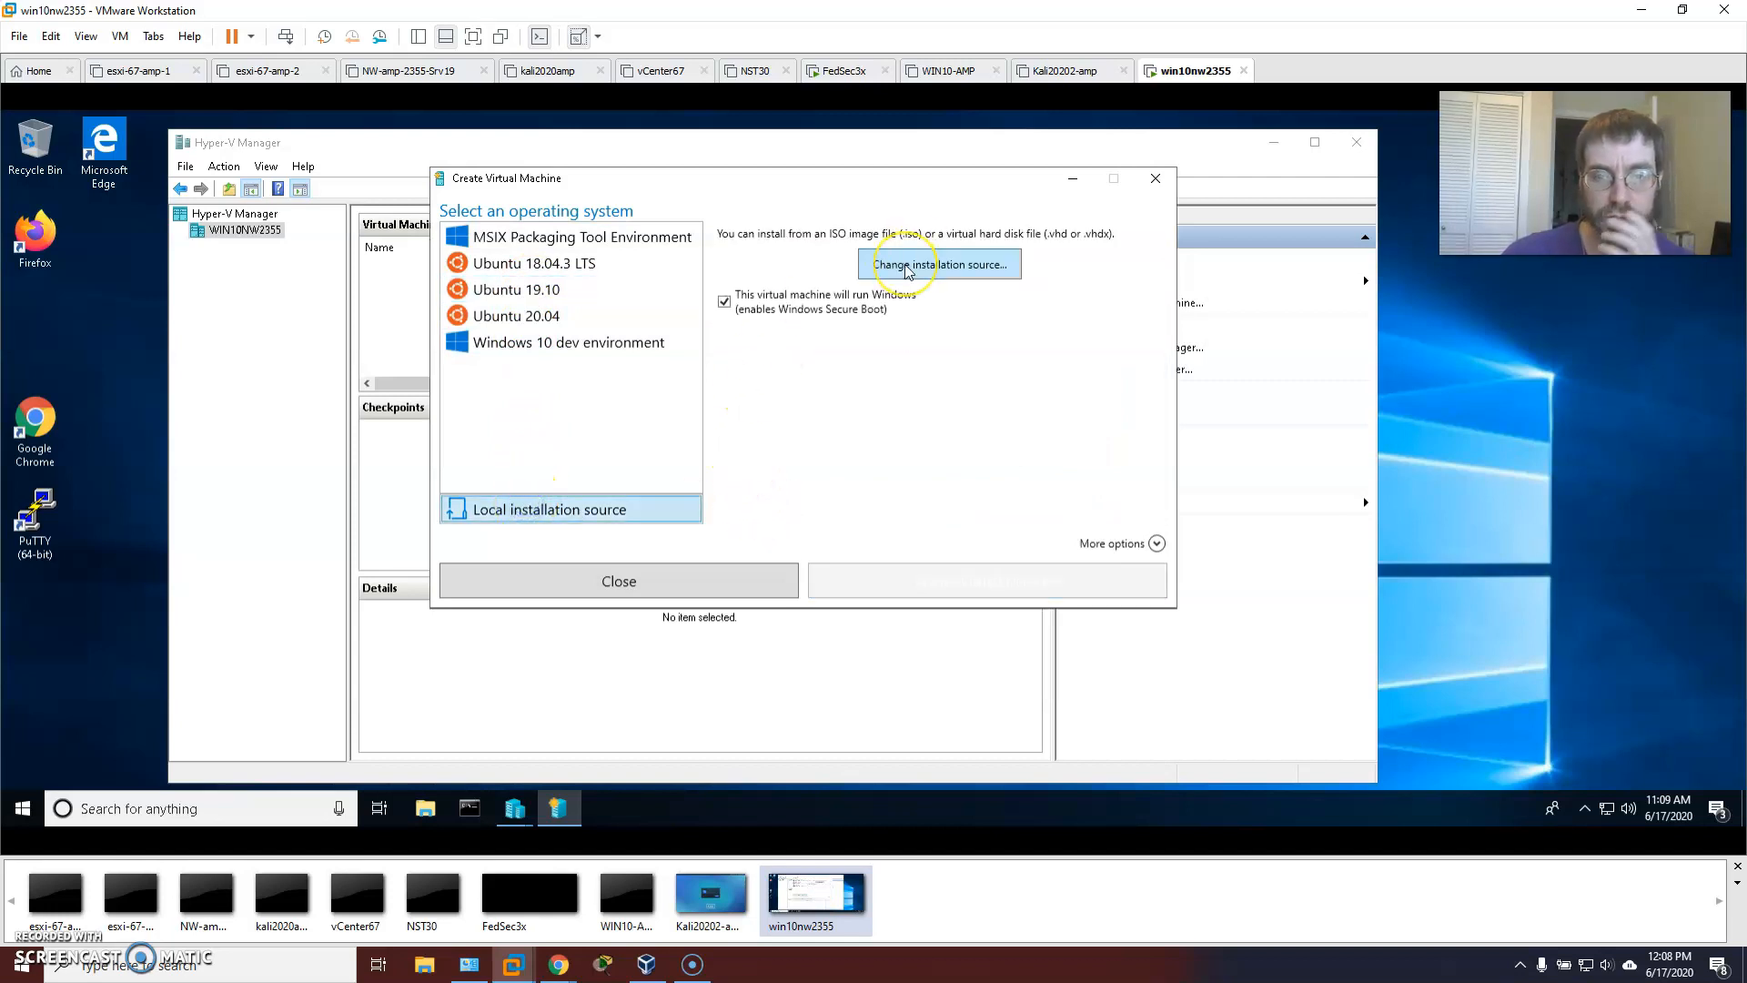
Turn off Windows Secure Boot and browse Data (E:) > isos for the Ubuntu image.
click(725, 301)
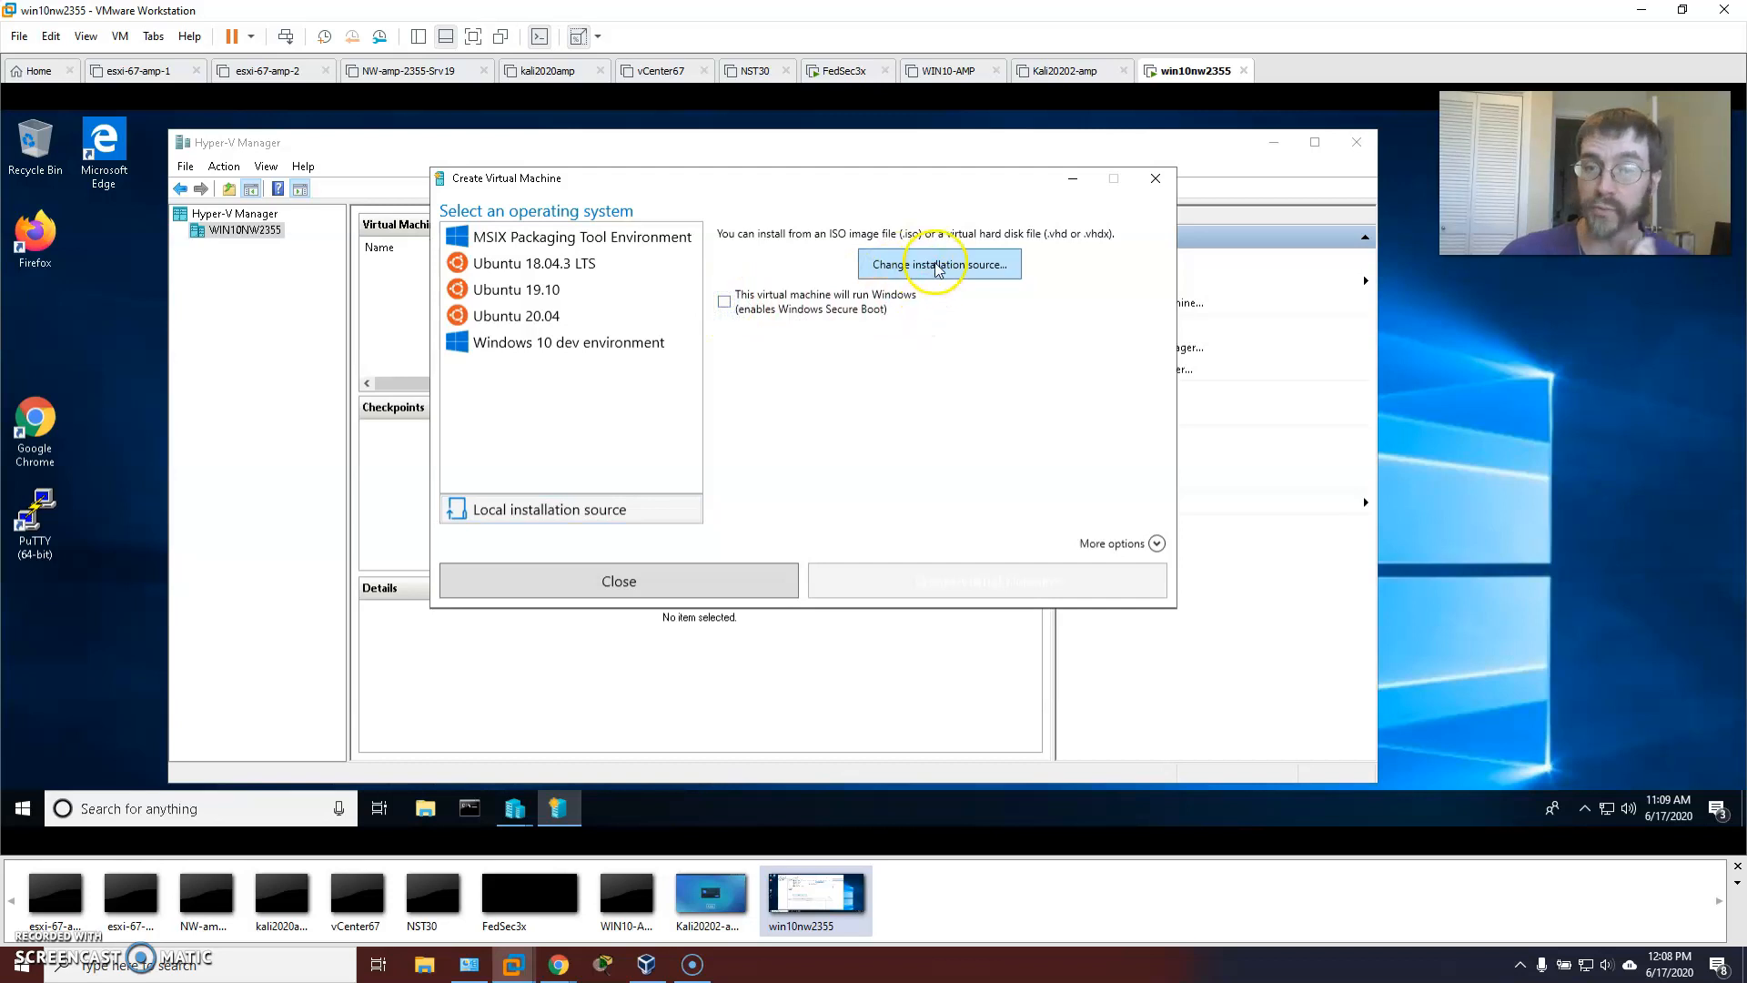
click(935, 264)
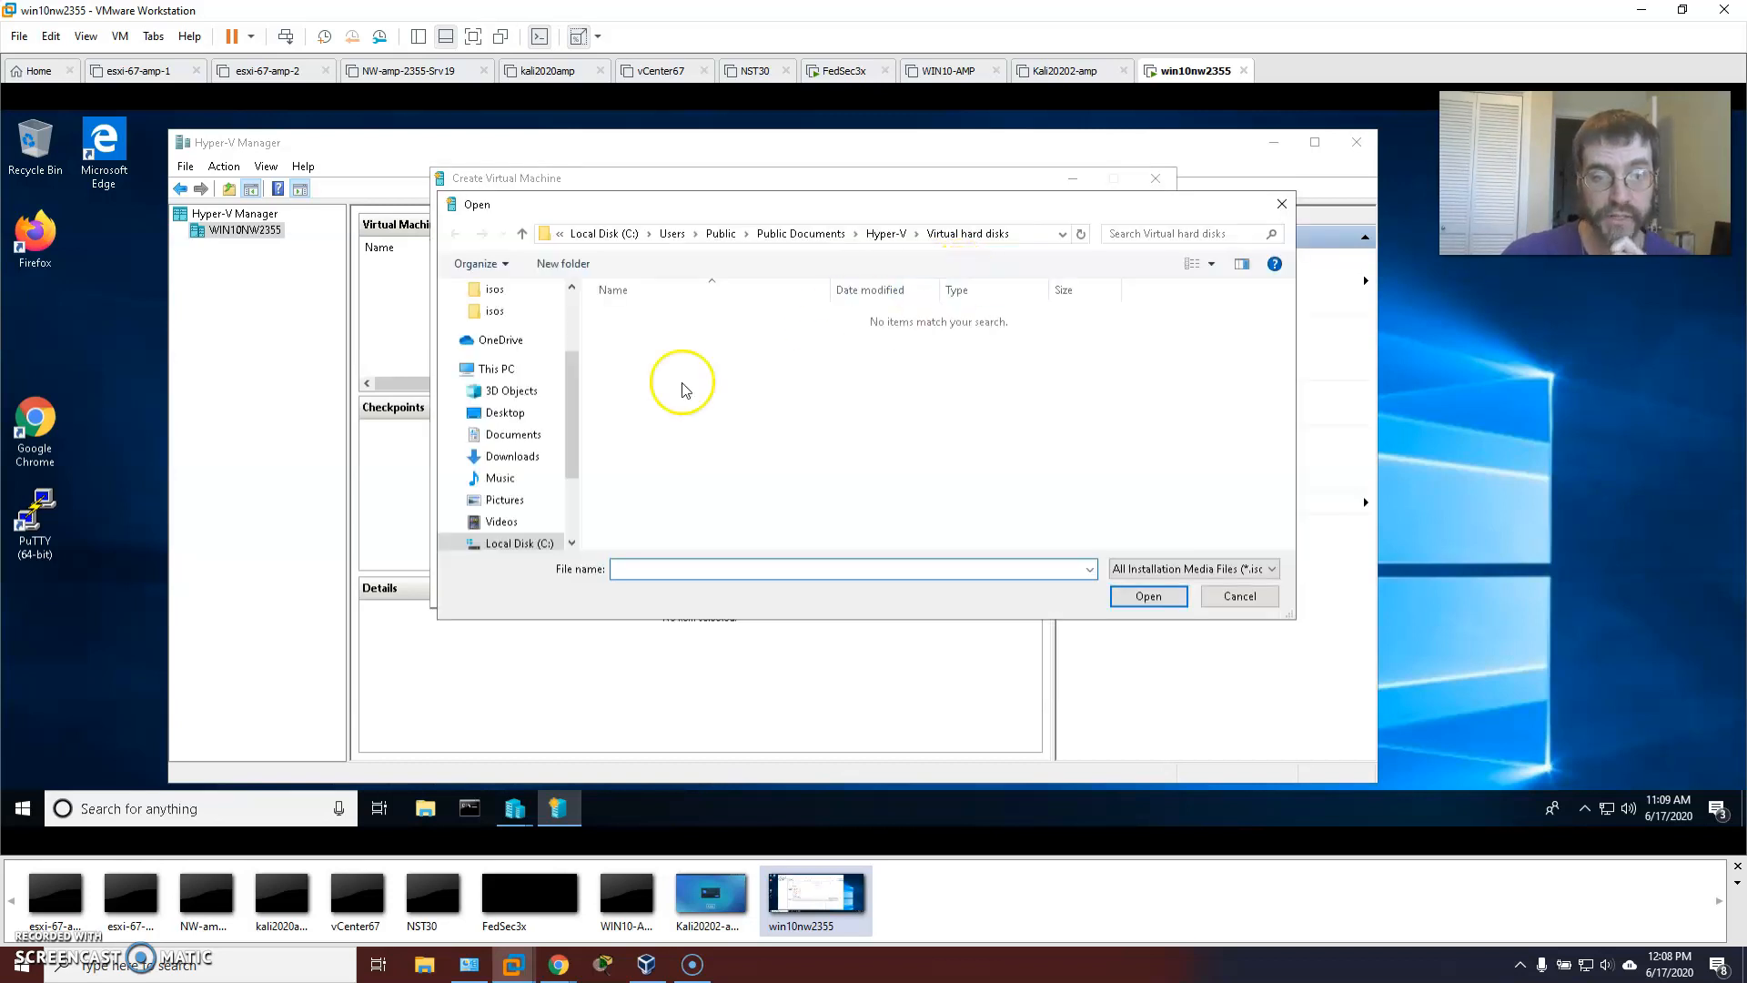
drag(569, 450, 569, 506)
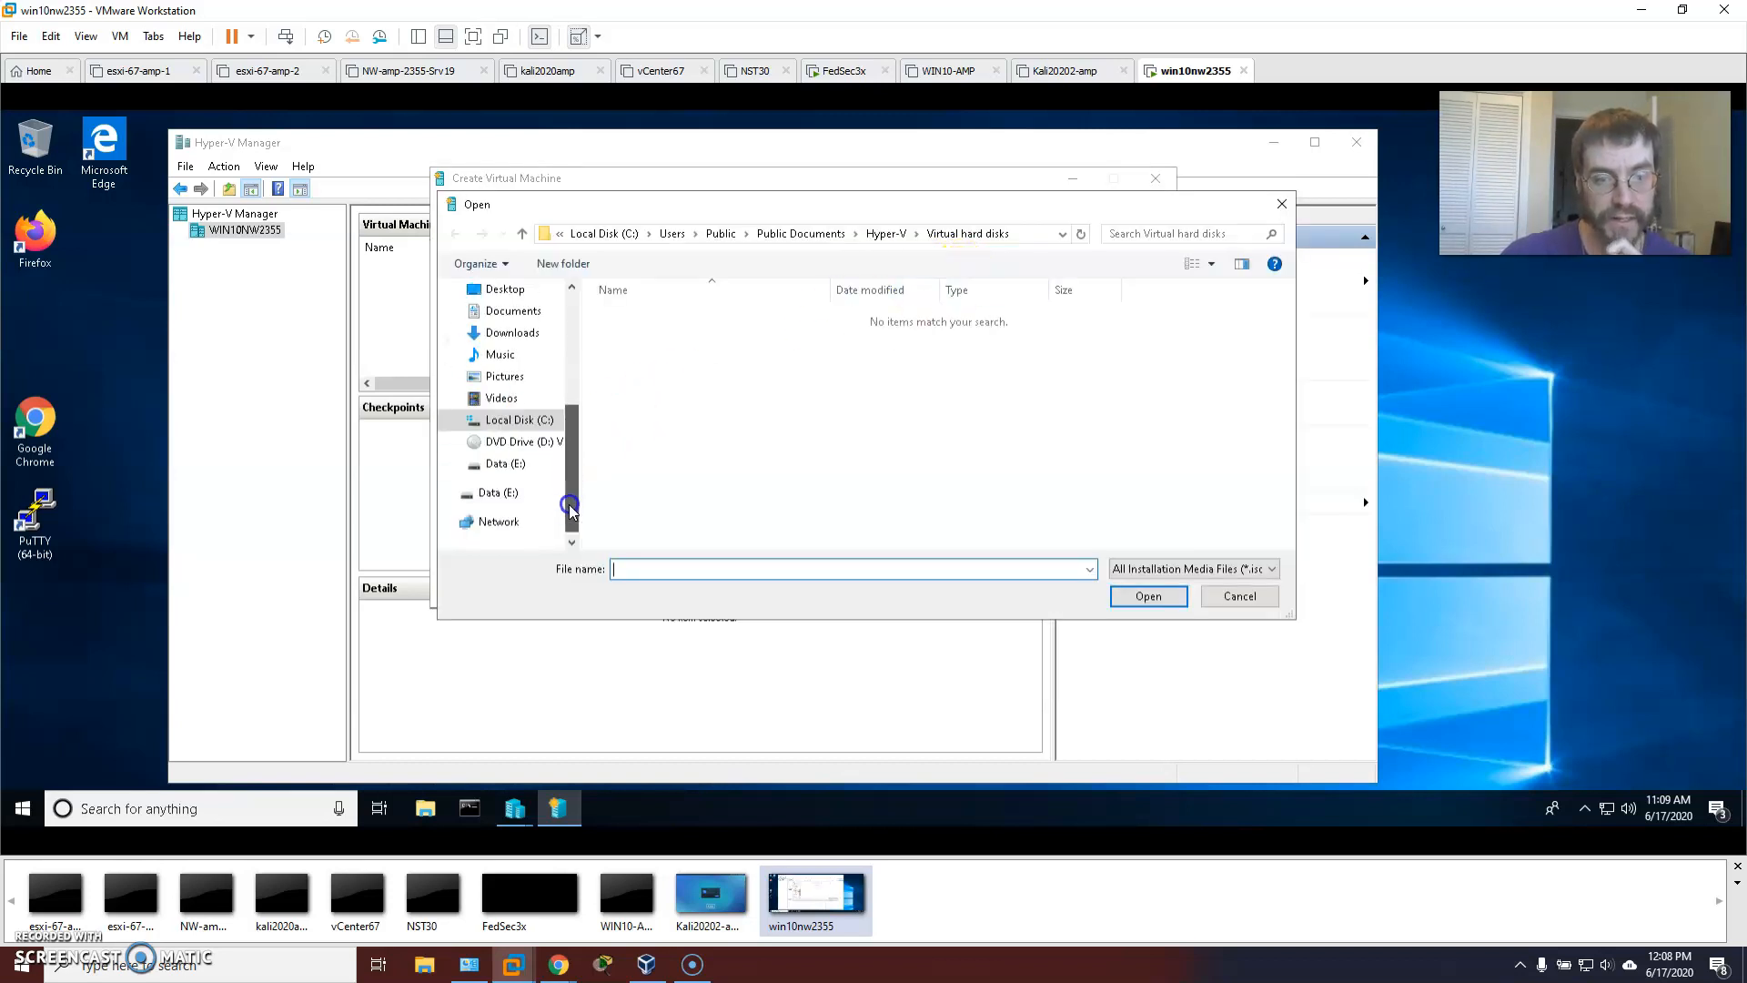
click(503, 465)
double_click(626, 317)
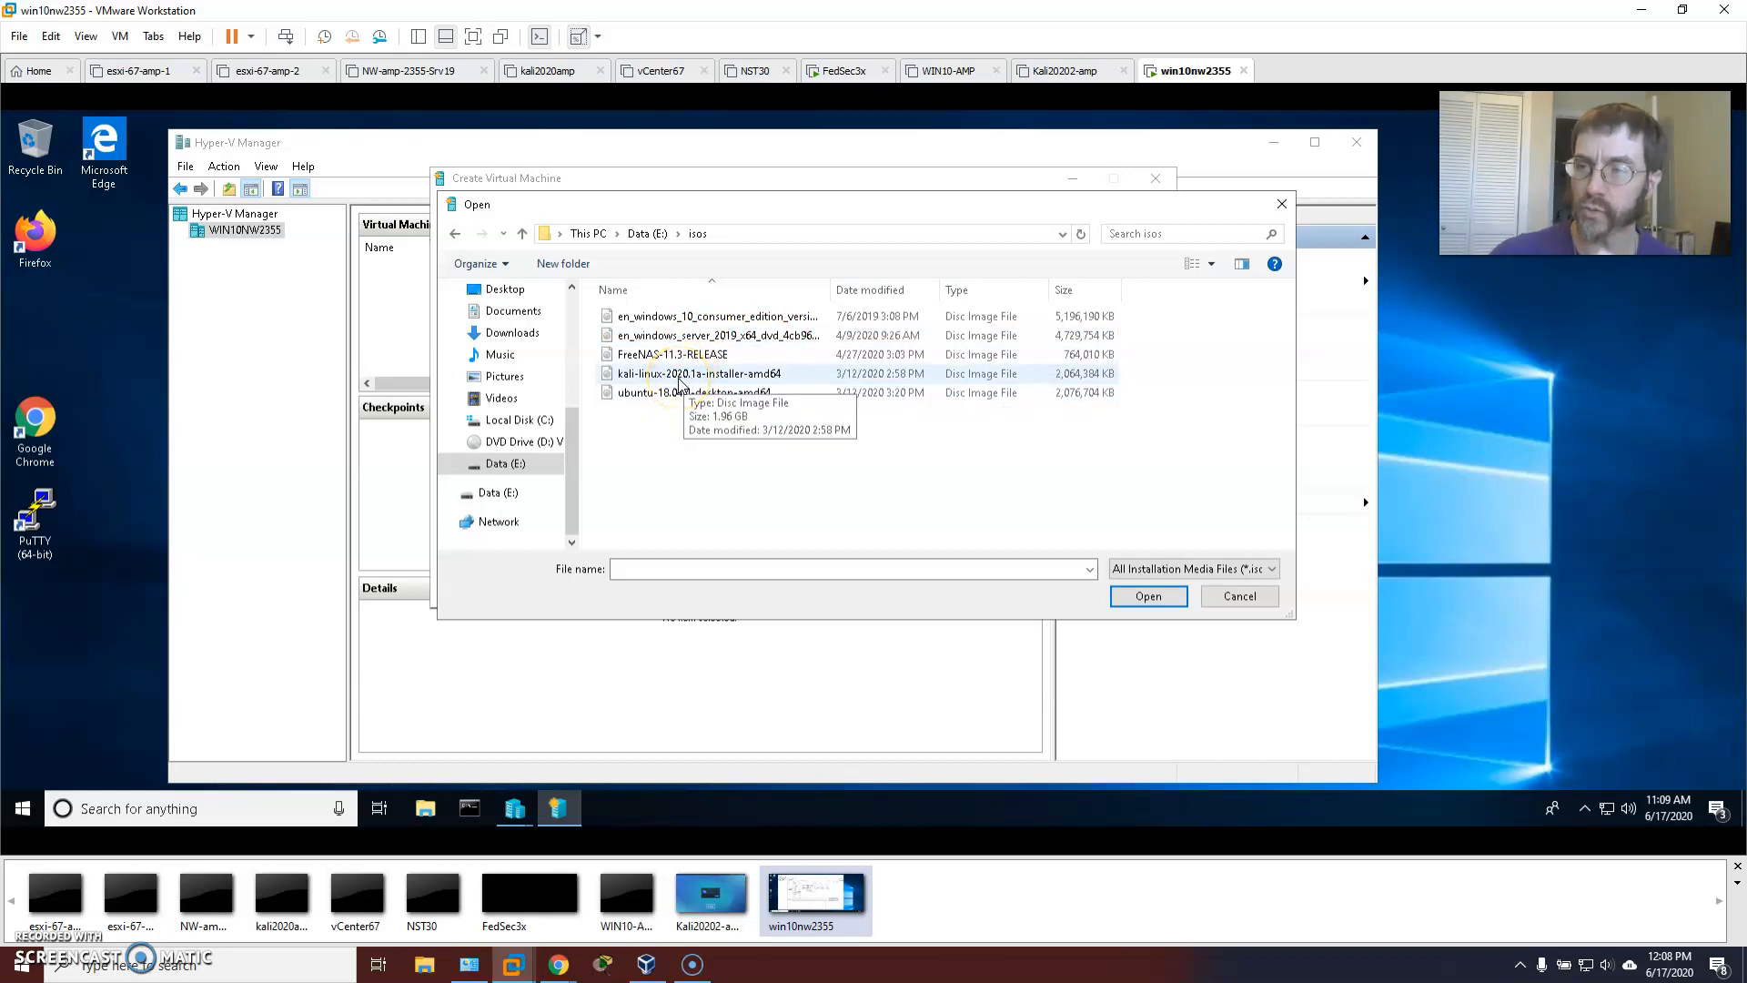
click(692, 391)
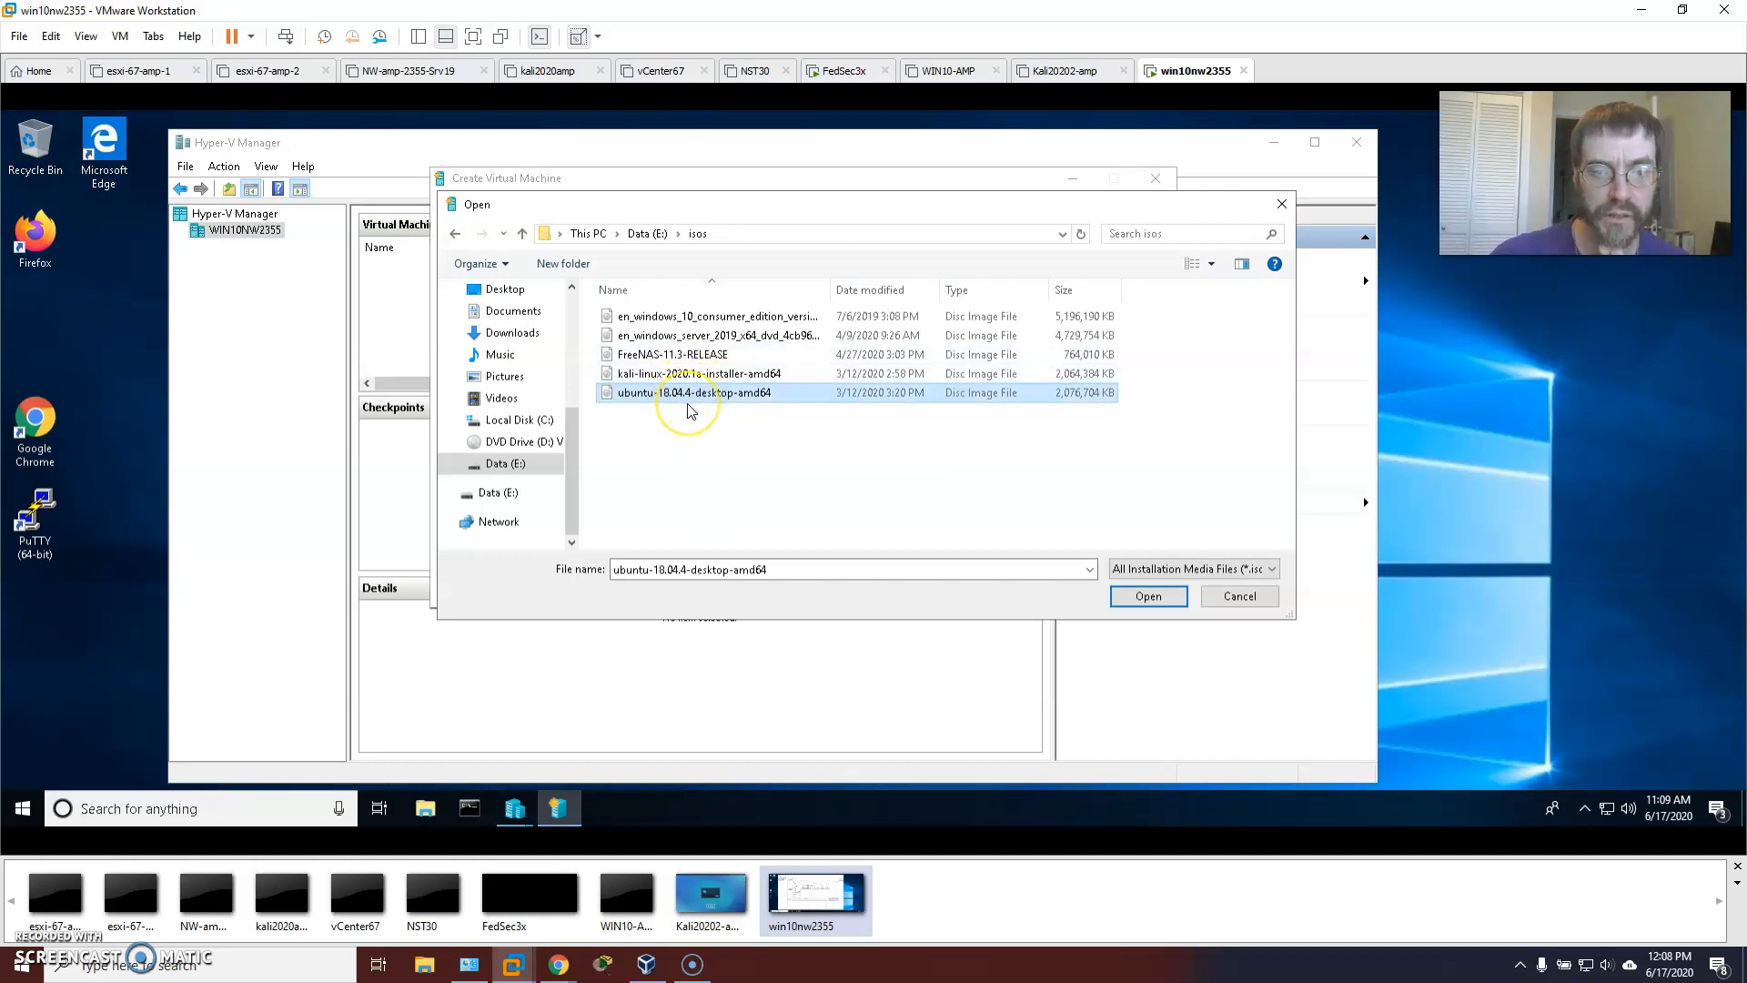
Use ubuntu-18.04.4-desktop-amd64.iso from E:\isos as the source and create the virtual machine.
click(528, 420)
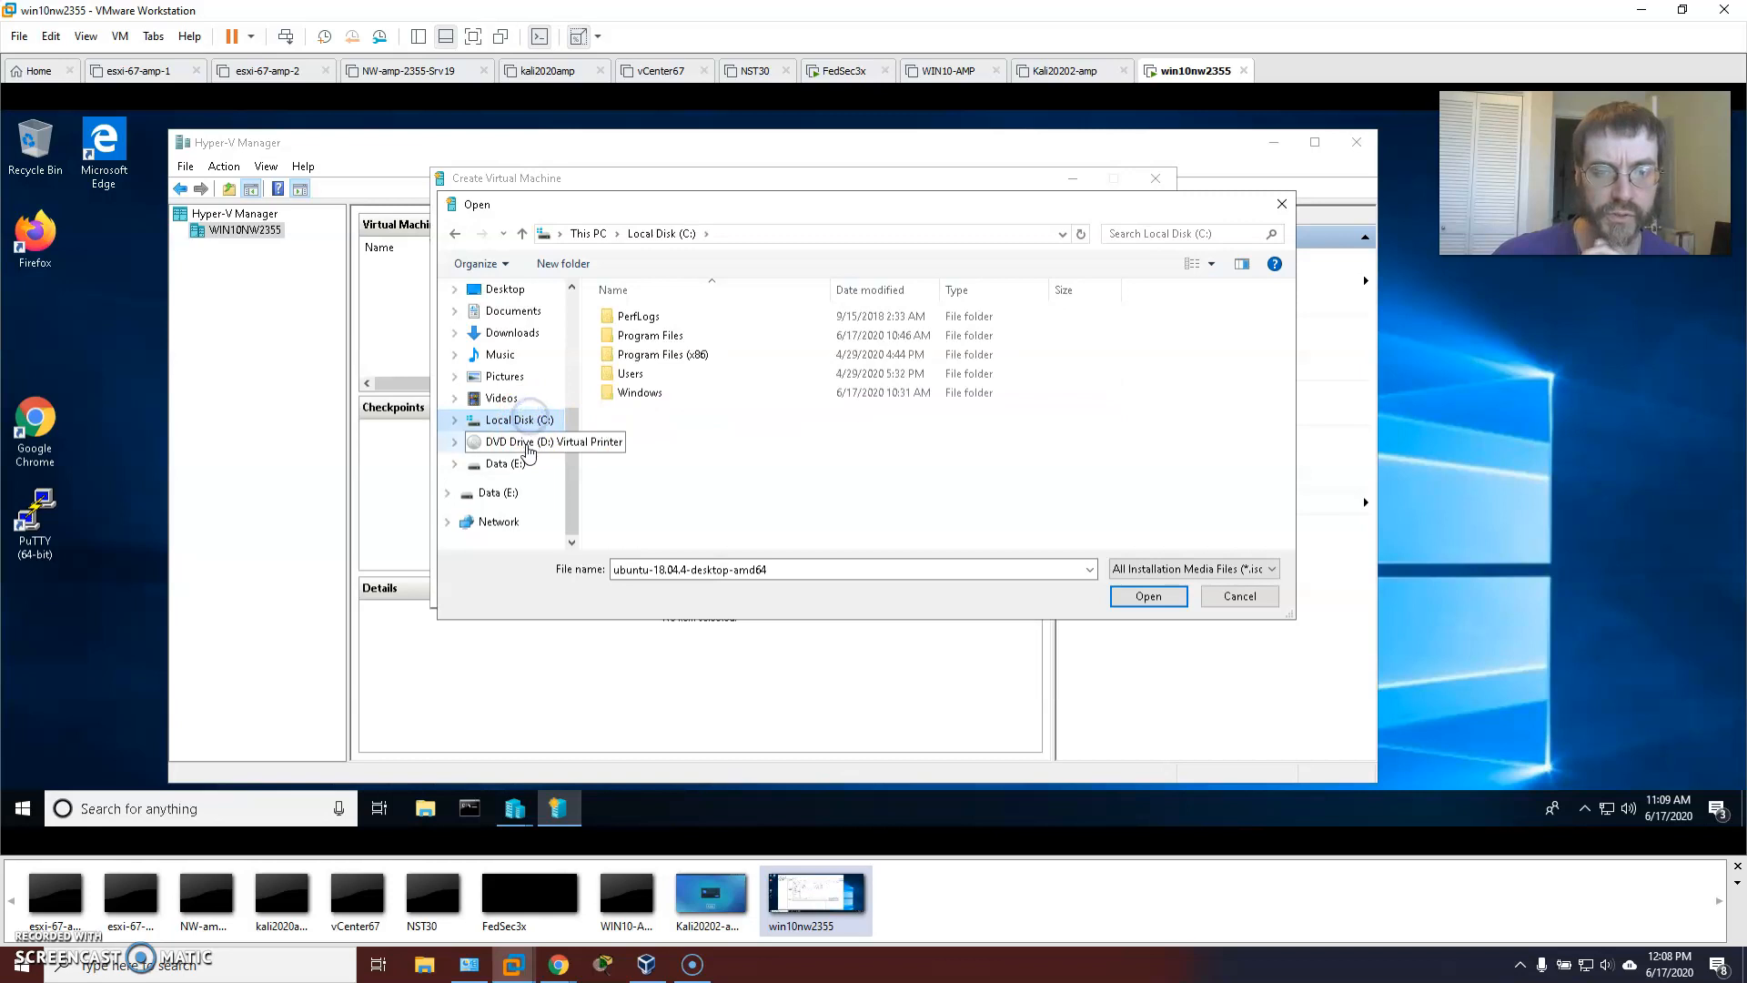
click(503, 463)
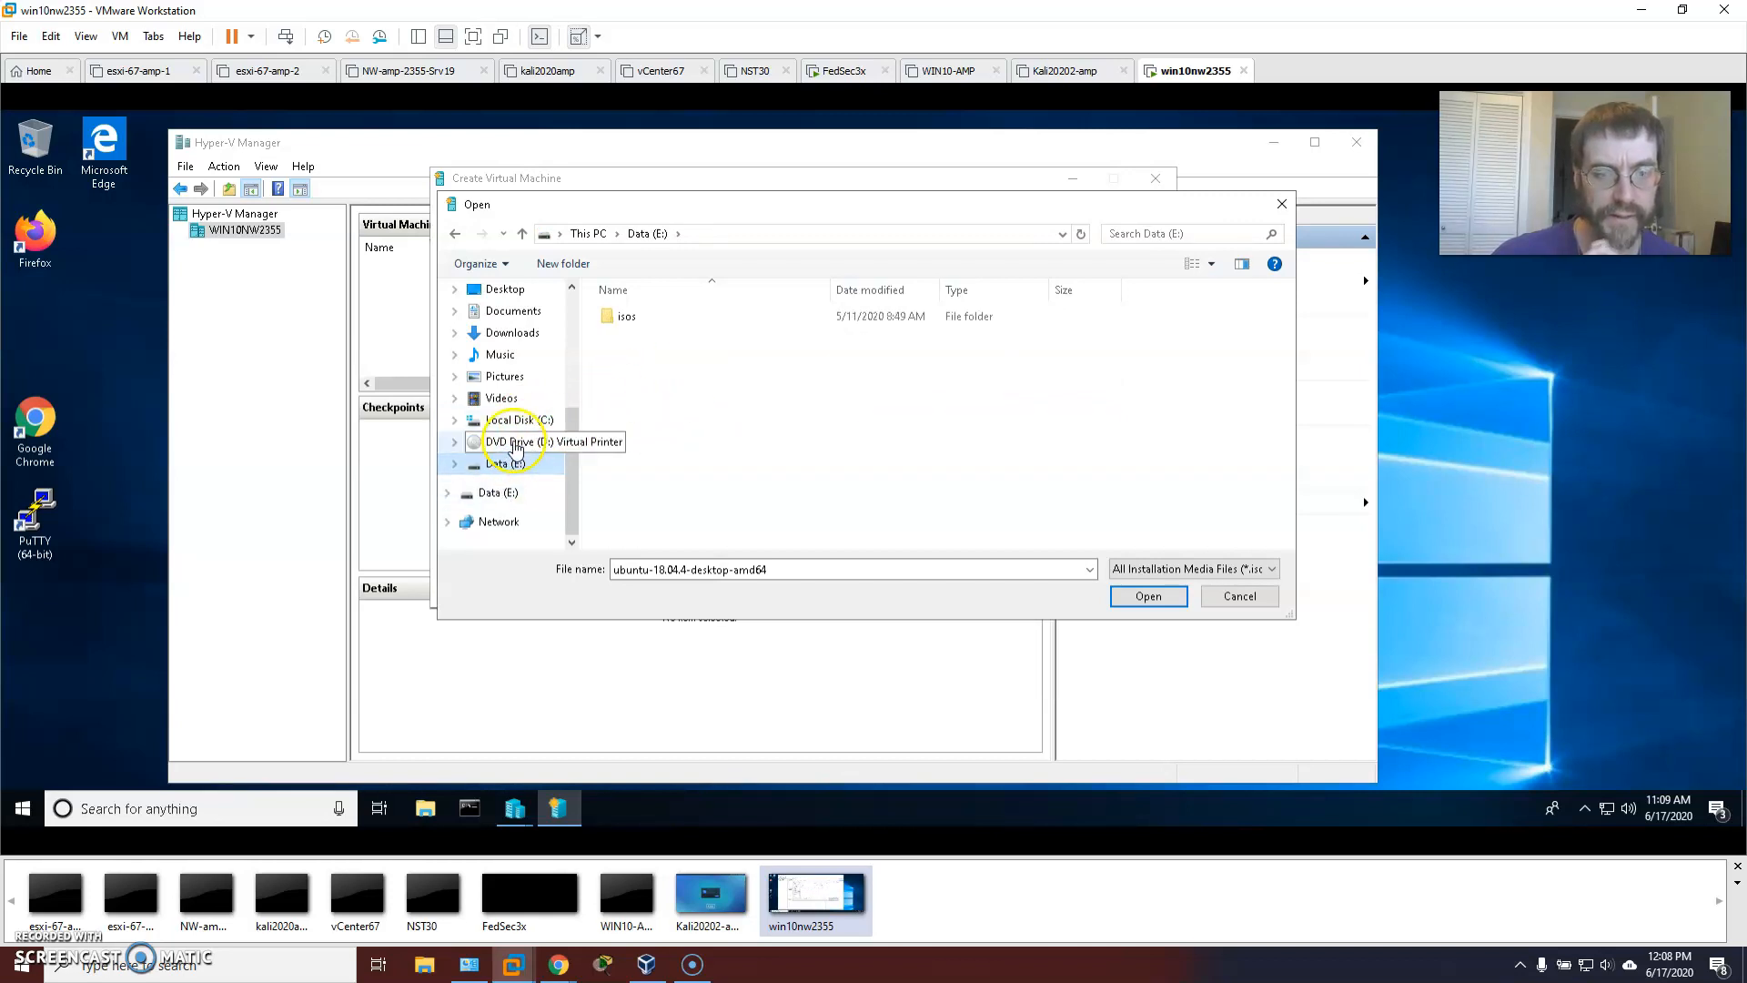
double_click(631, 315)
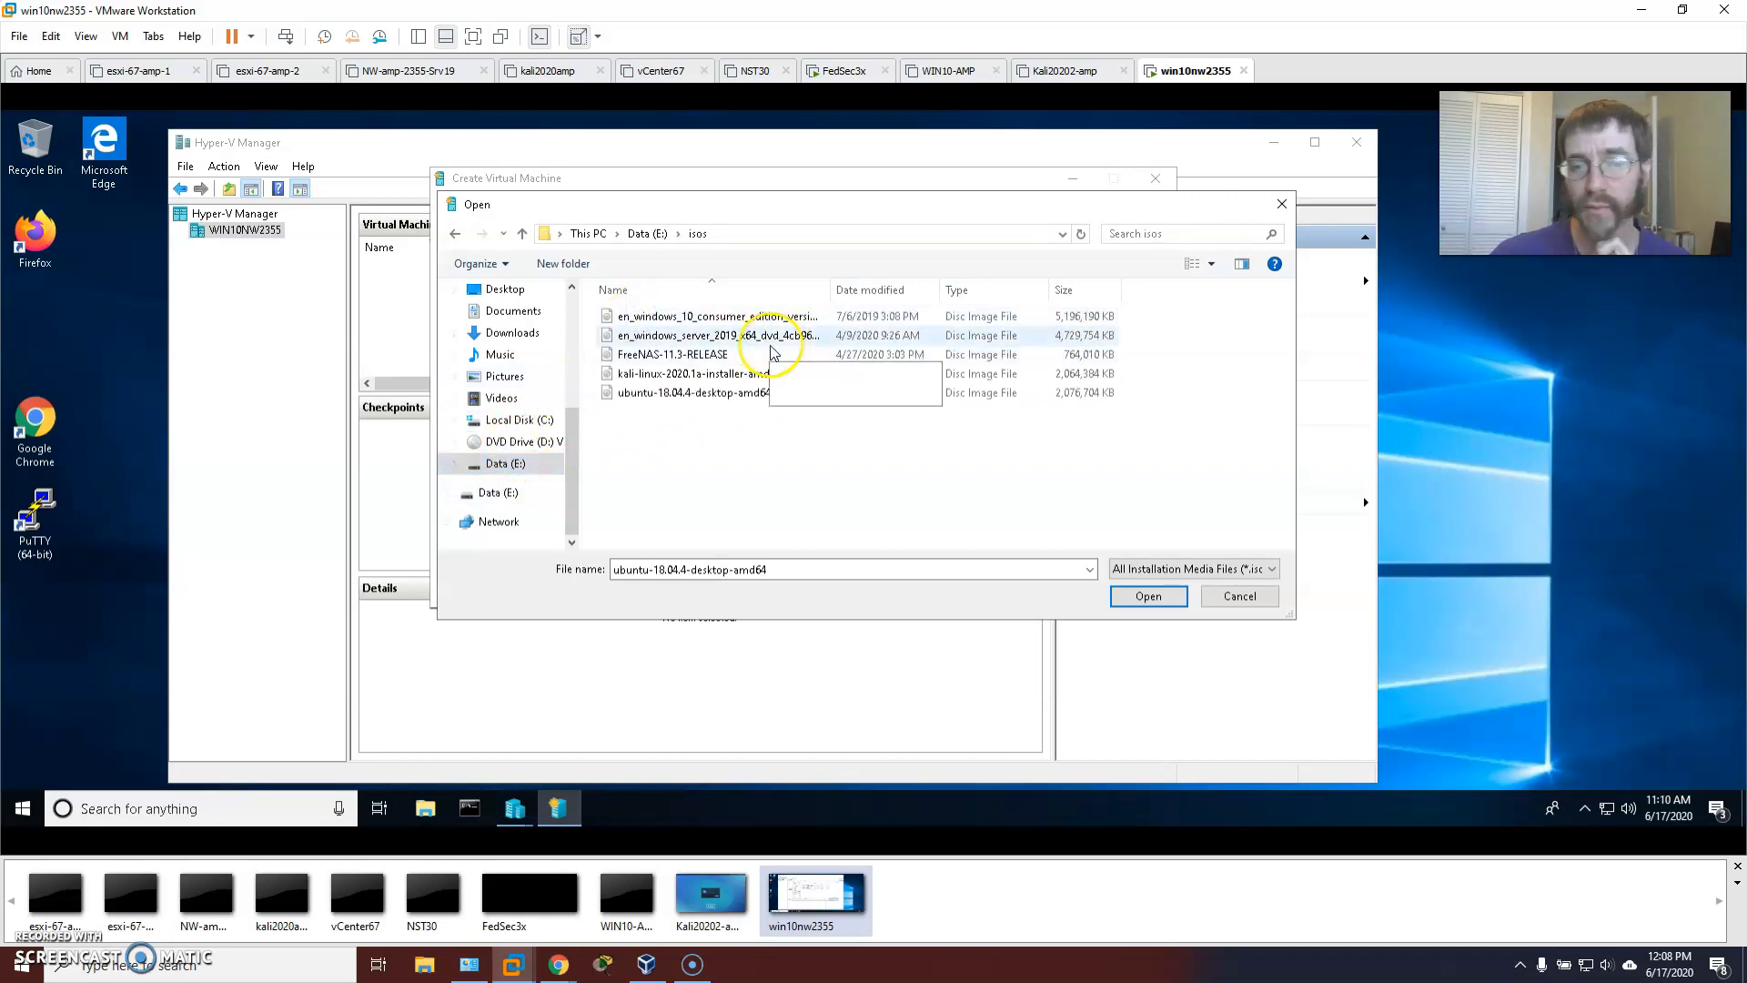
double_click(698, 395)
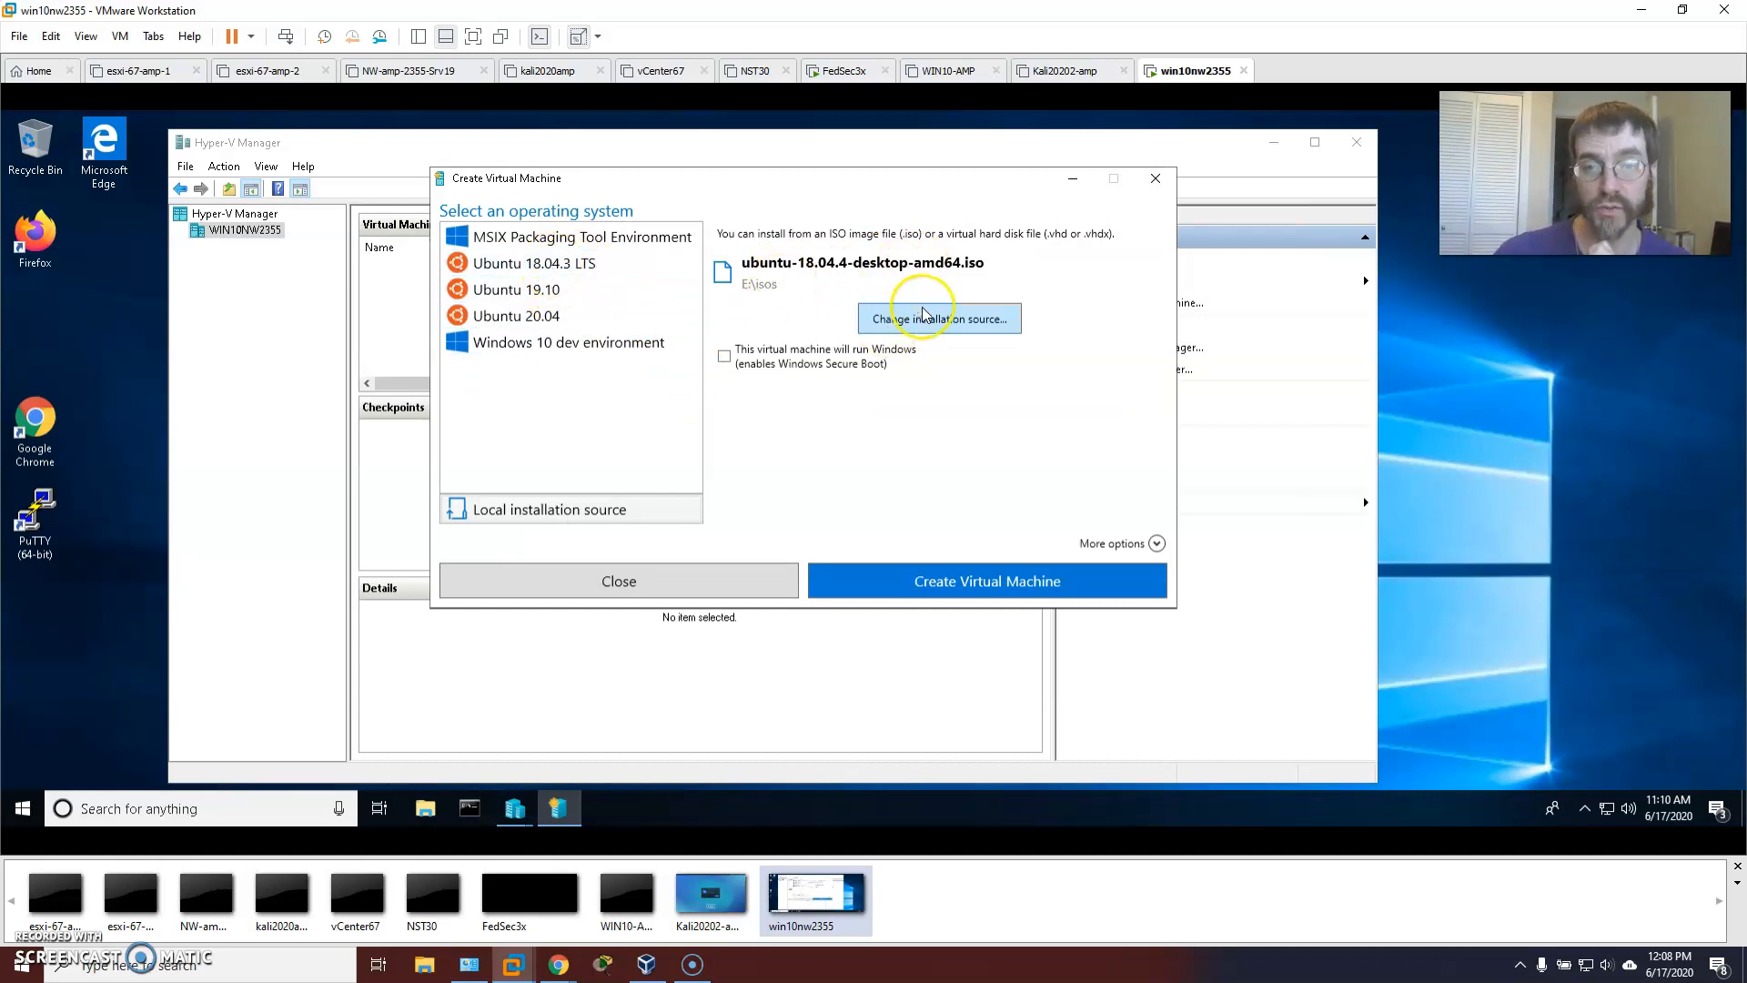
click(1122, 579)
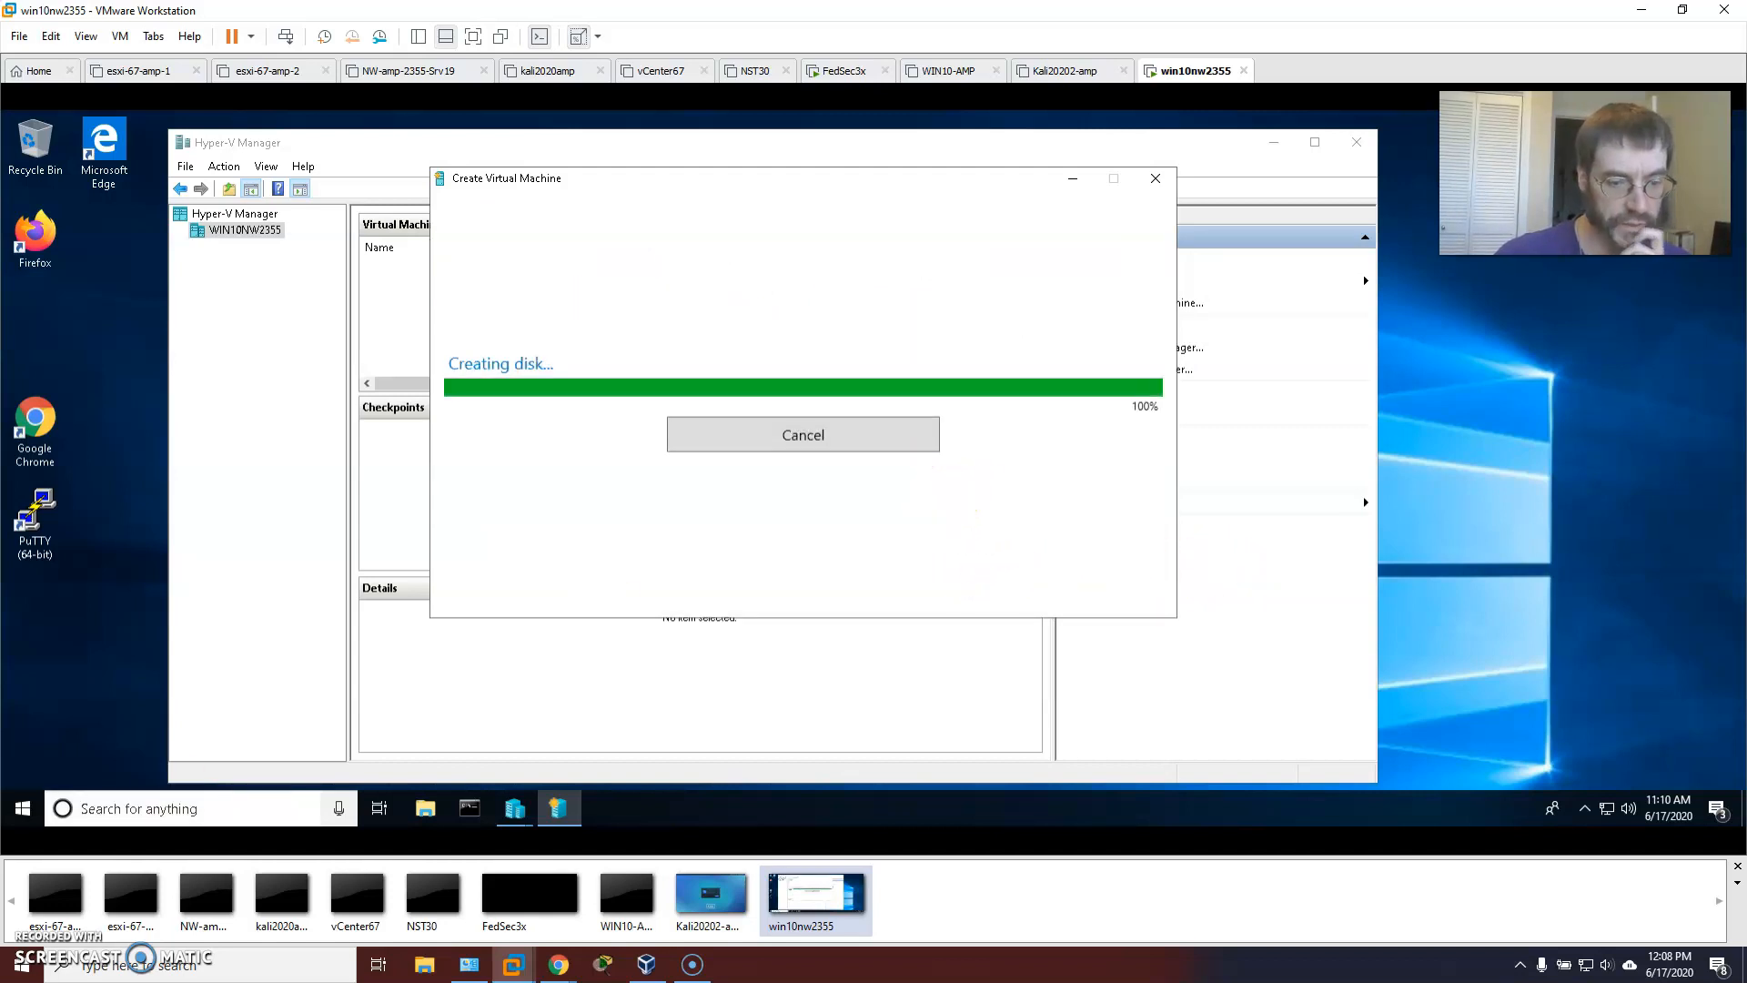
Move the stray File Explorer window aside and connect to New Virtual Machine.
click(425, 966)
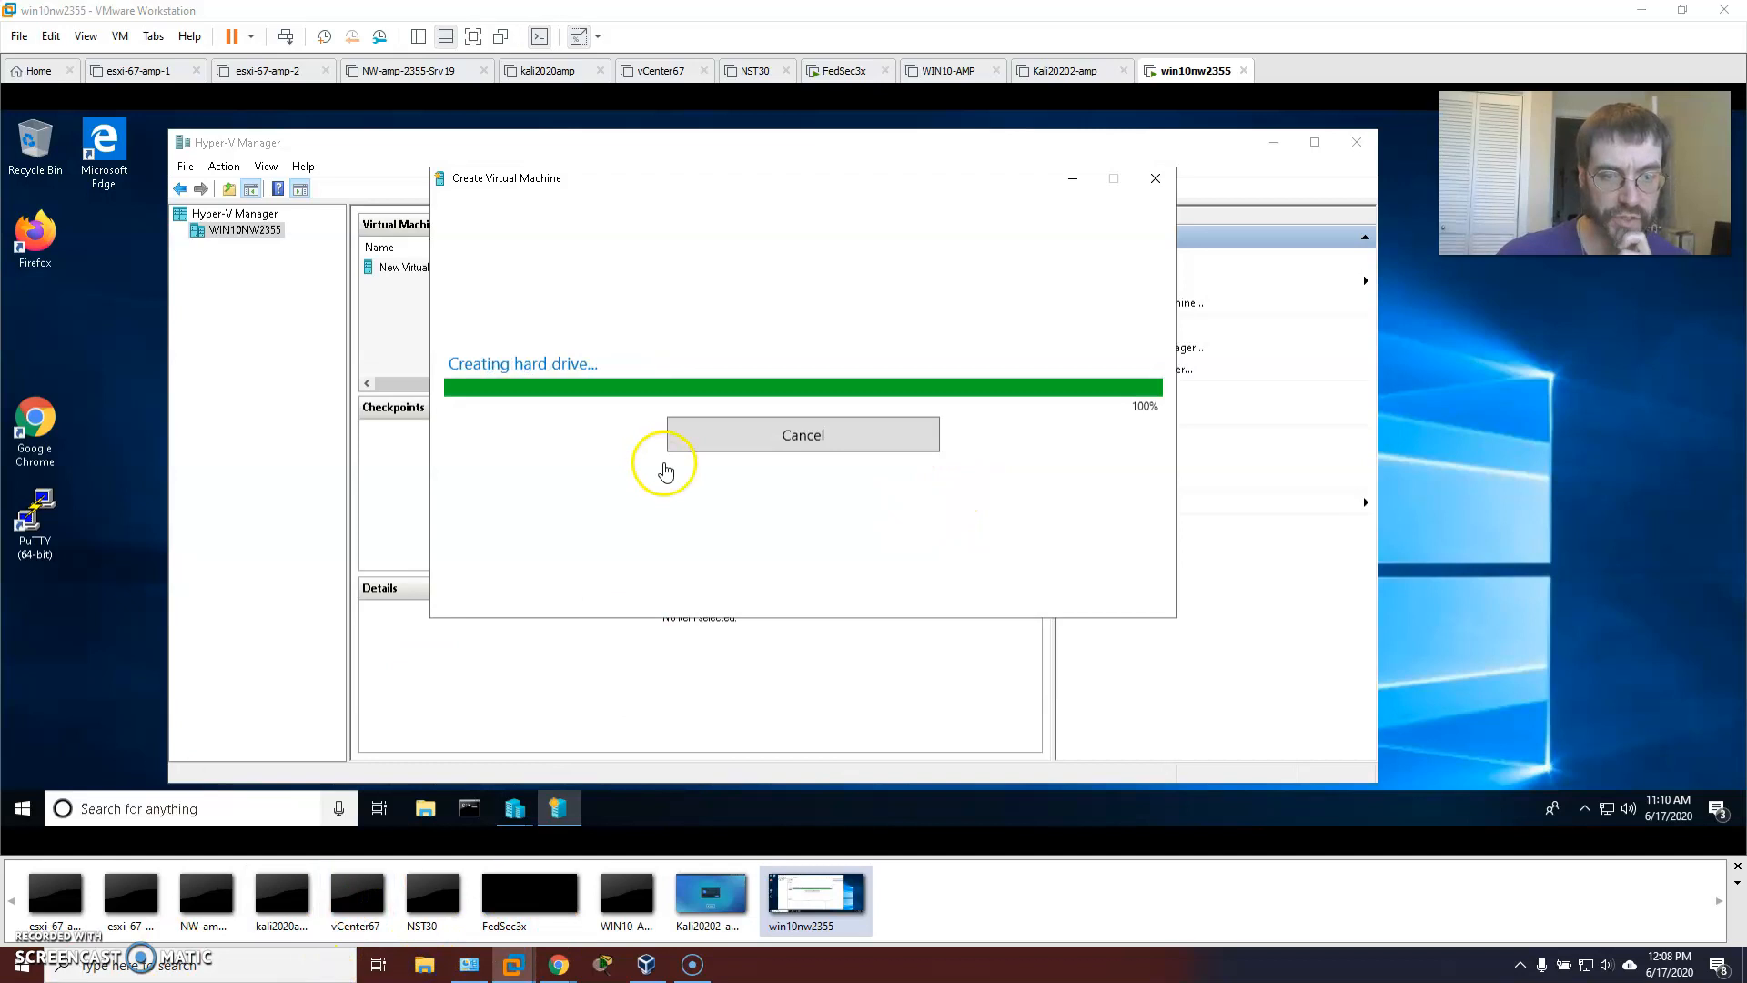
drag(628, 147, 0, 138)
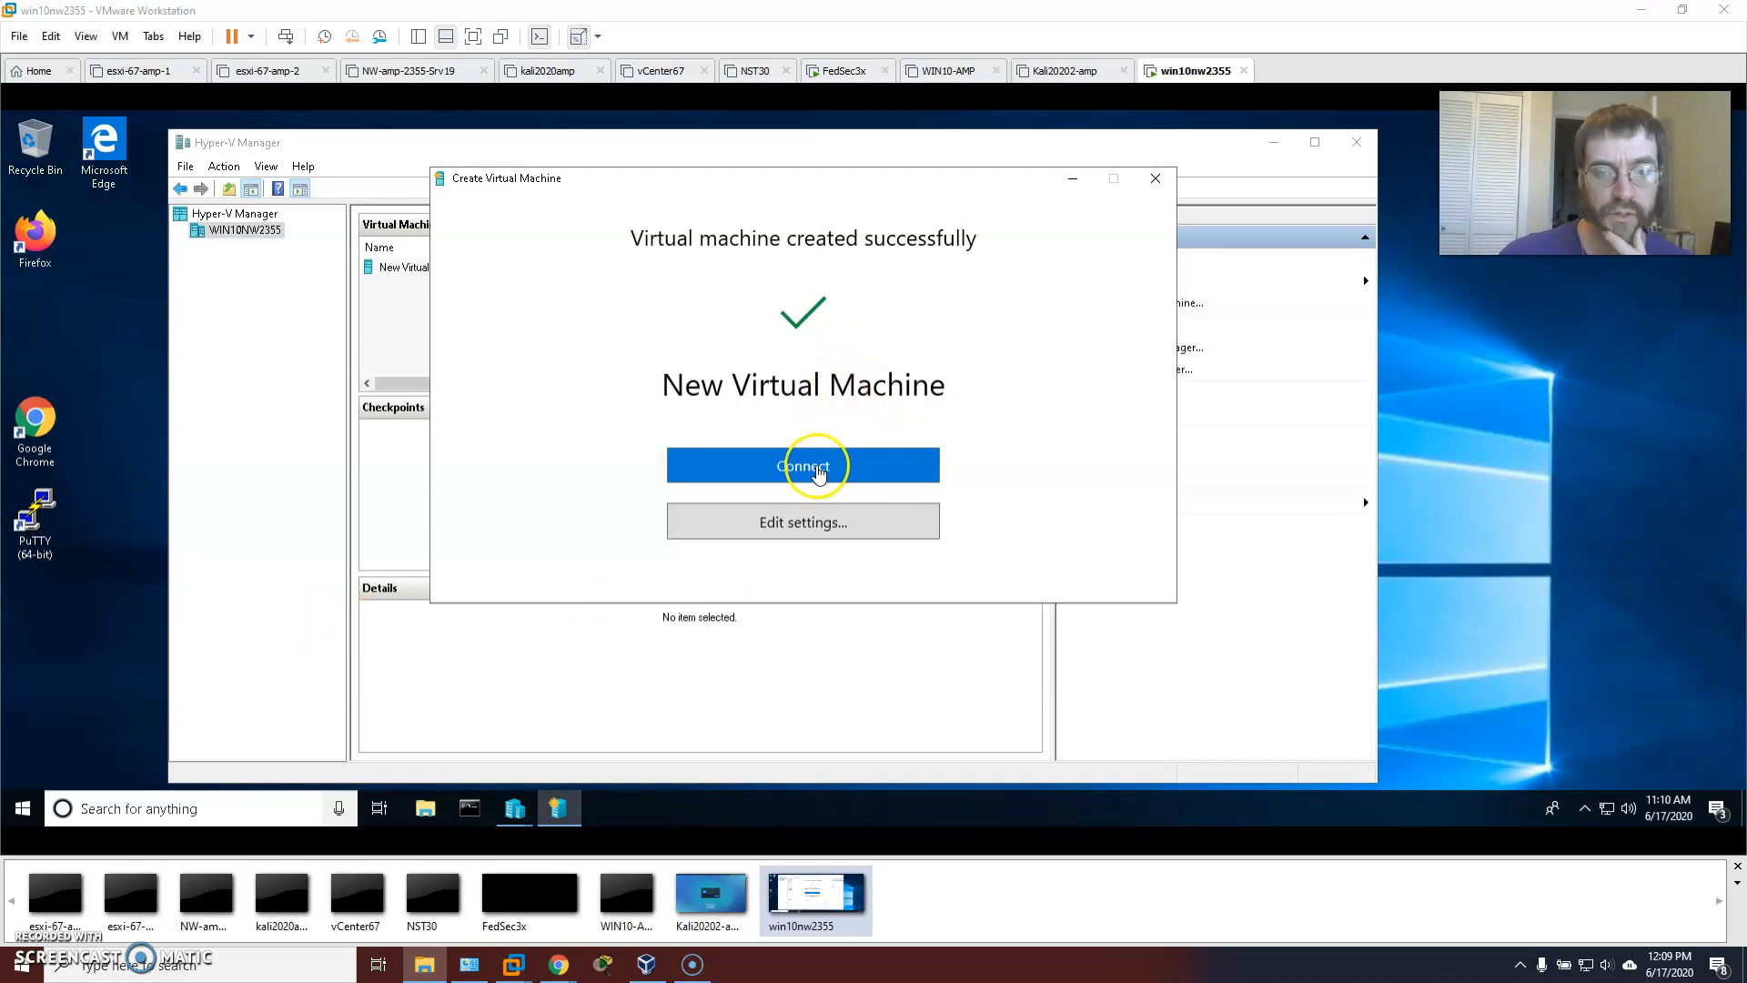
click(788, 462)
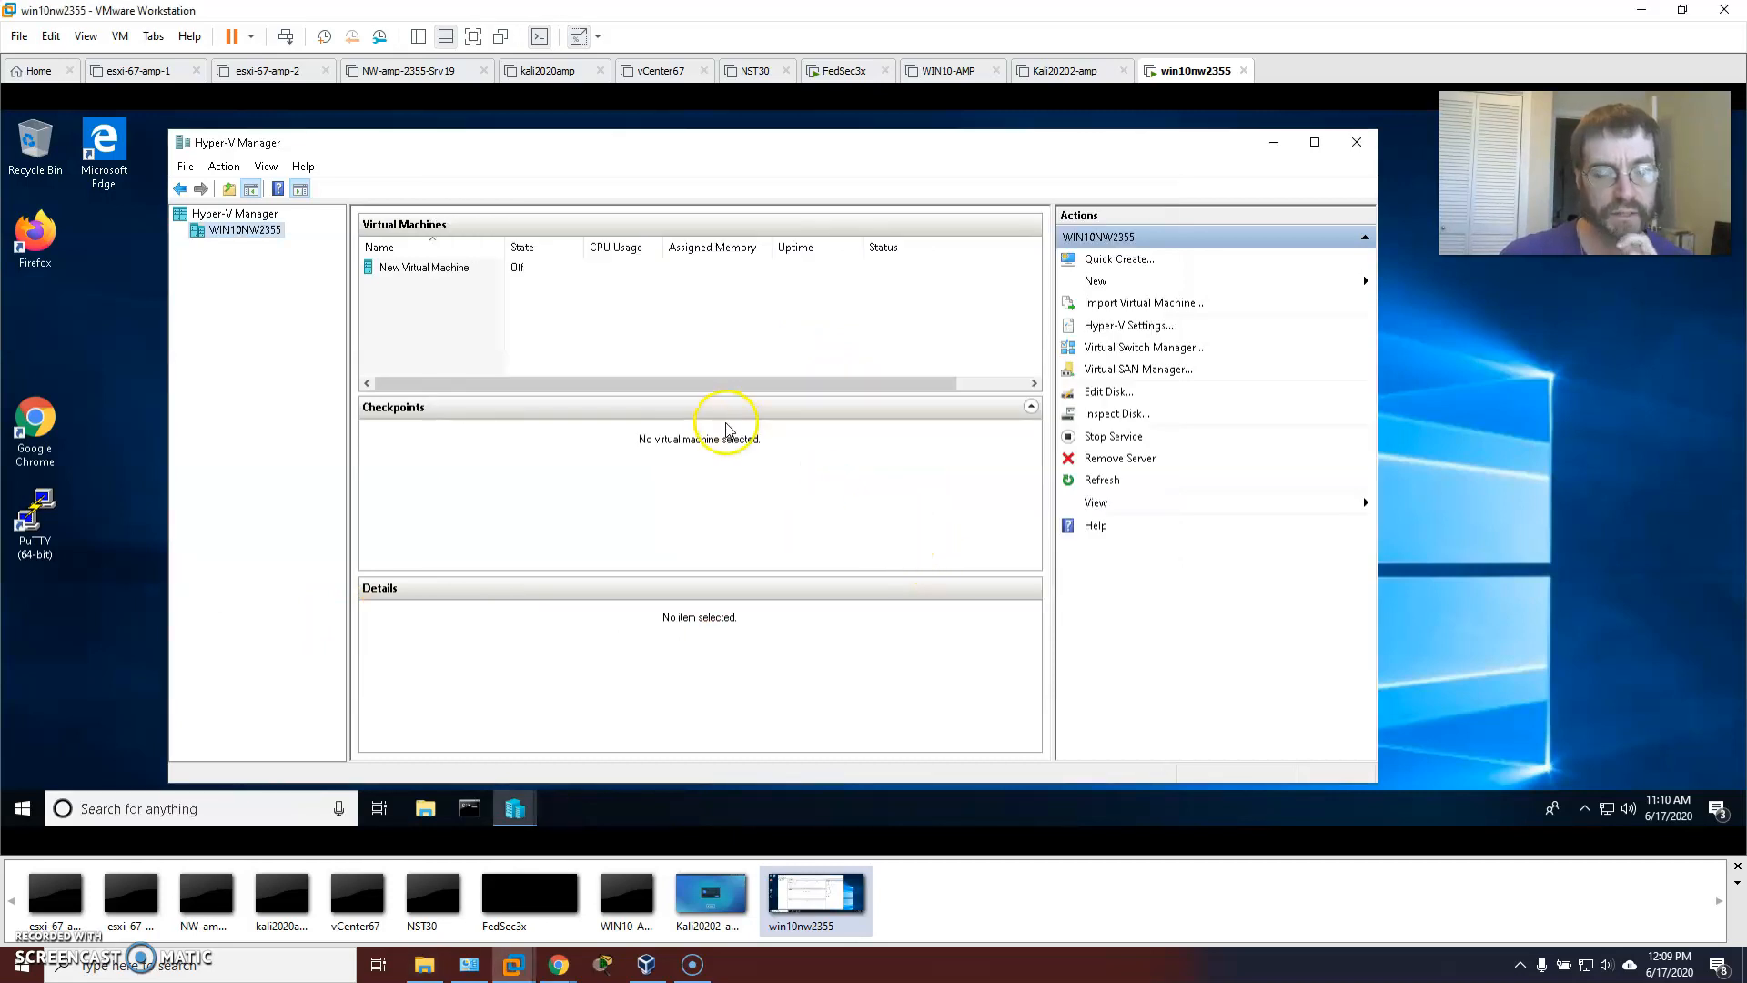
Power on New Virtual Machine, enlarge its console, and boot 'Try Ubuntu without installing'.
drag(401, 193, 746, 206)
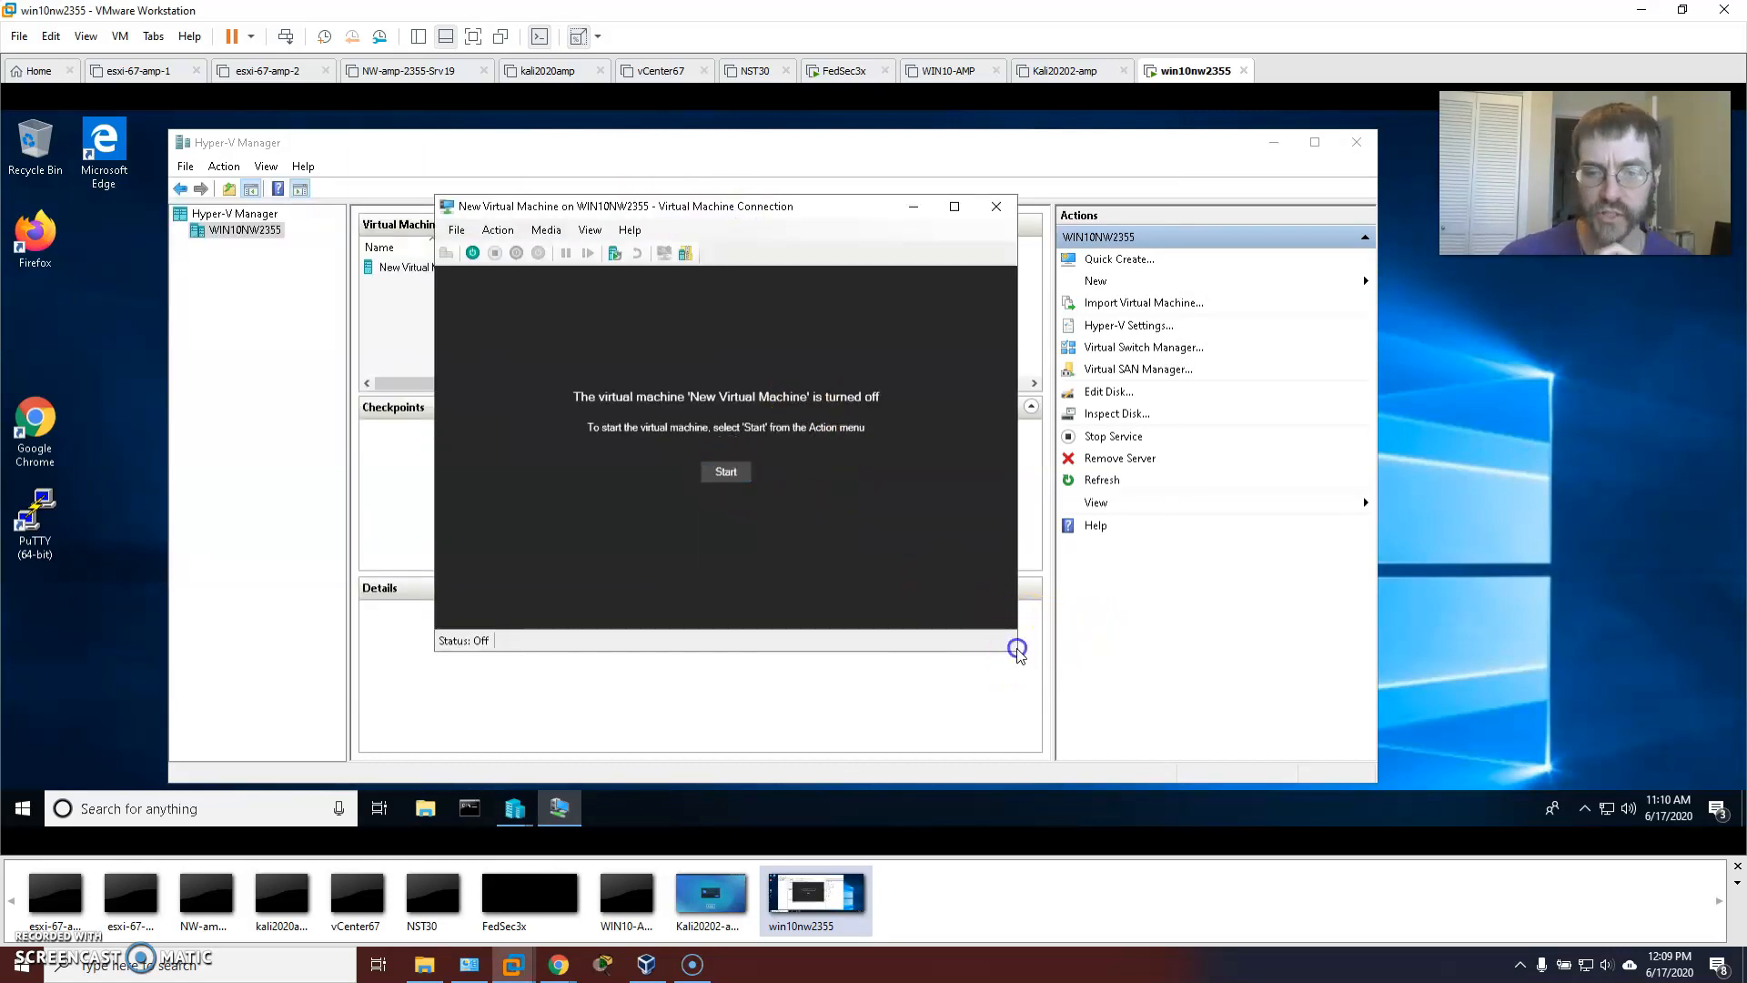
click(727, 474)
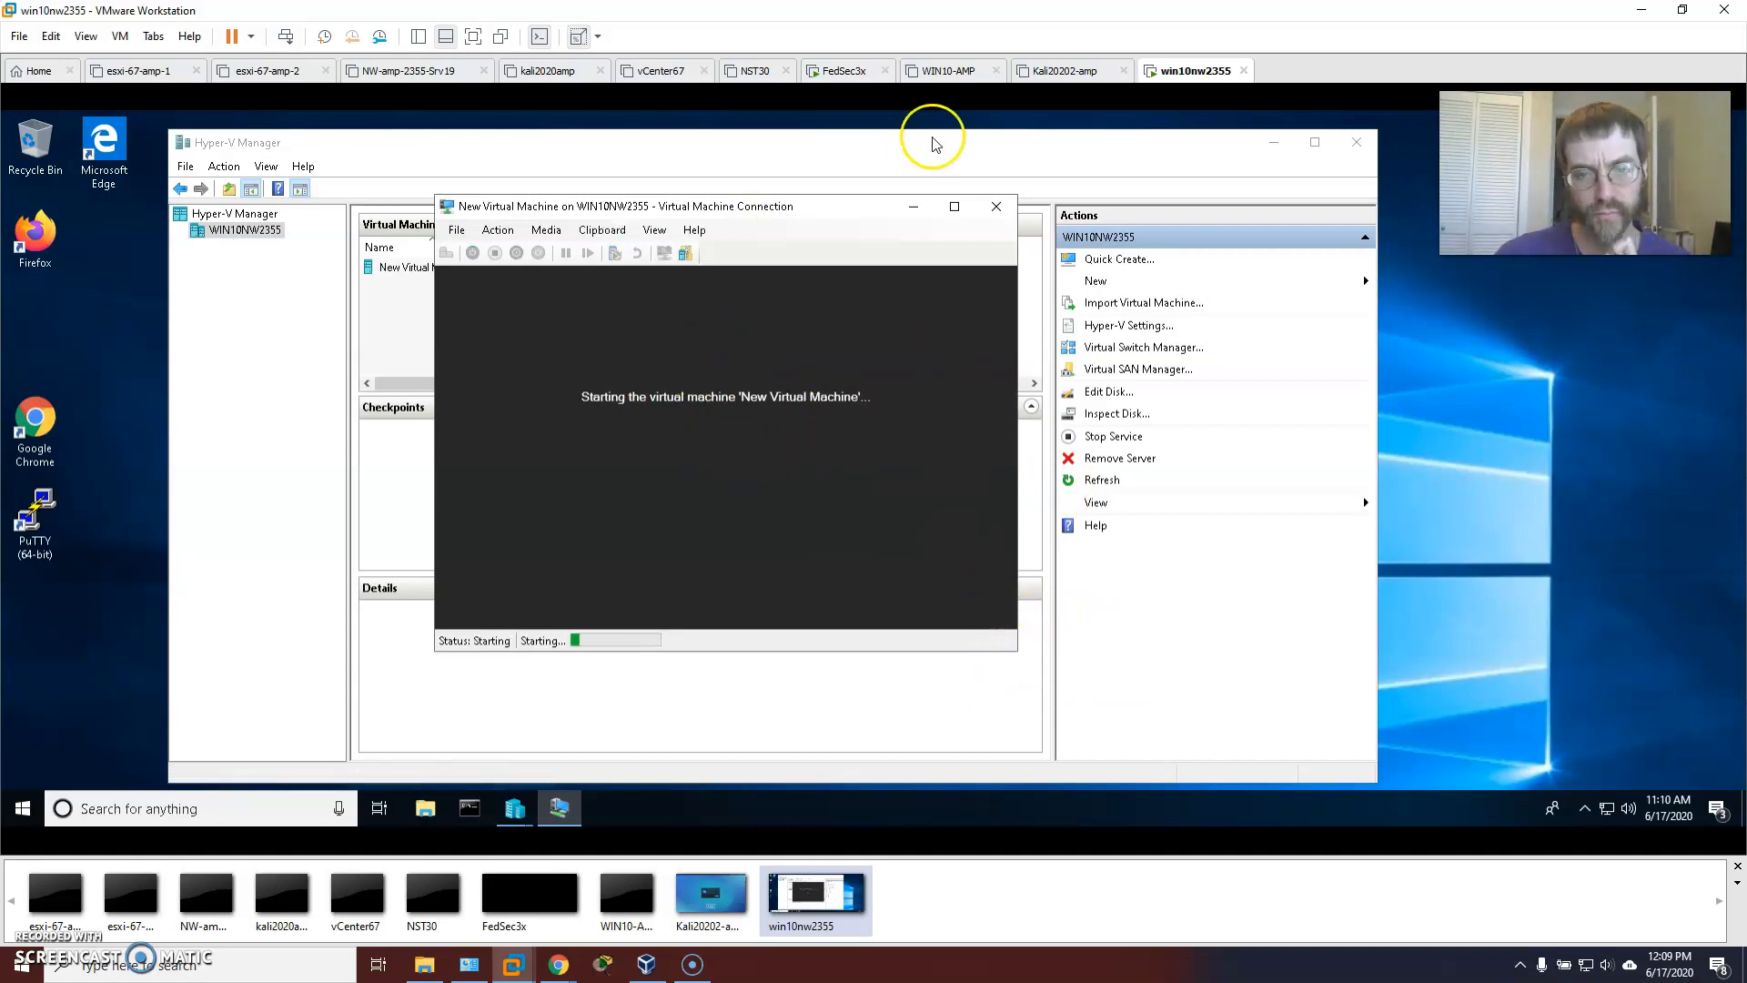
drag(841, 205, 629, 170)
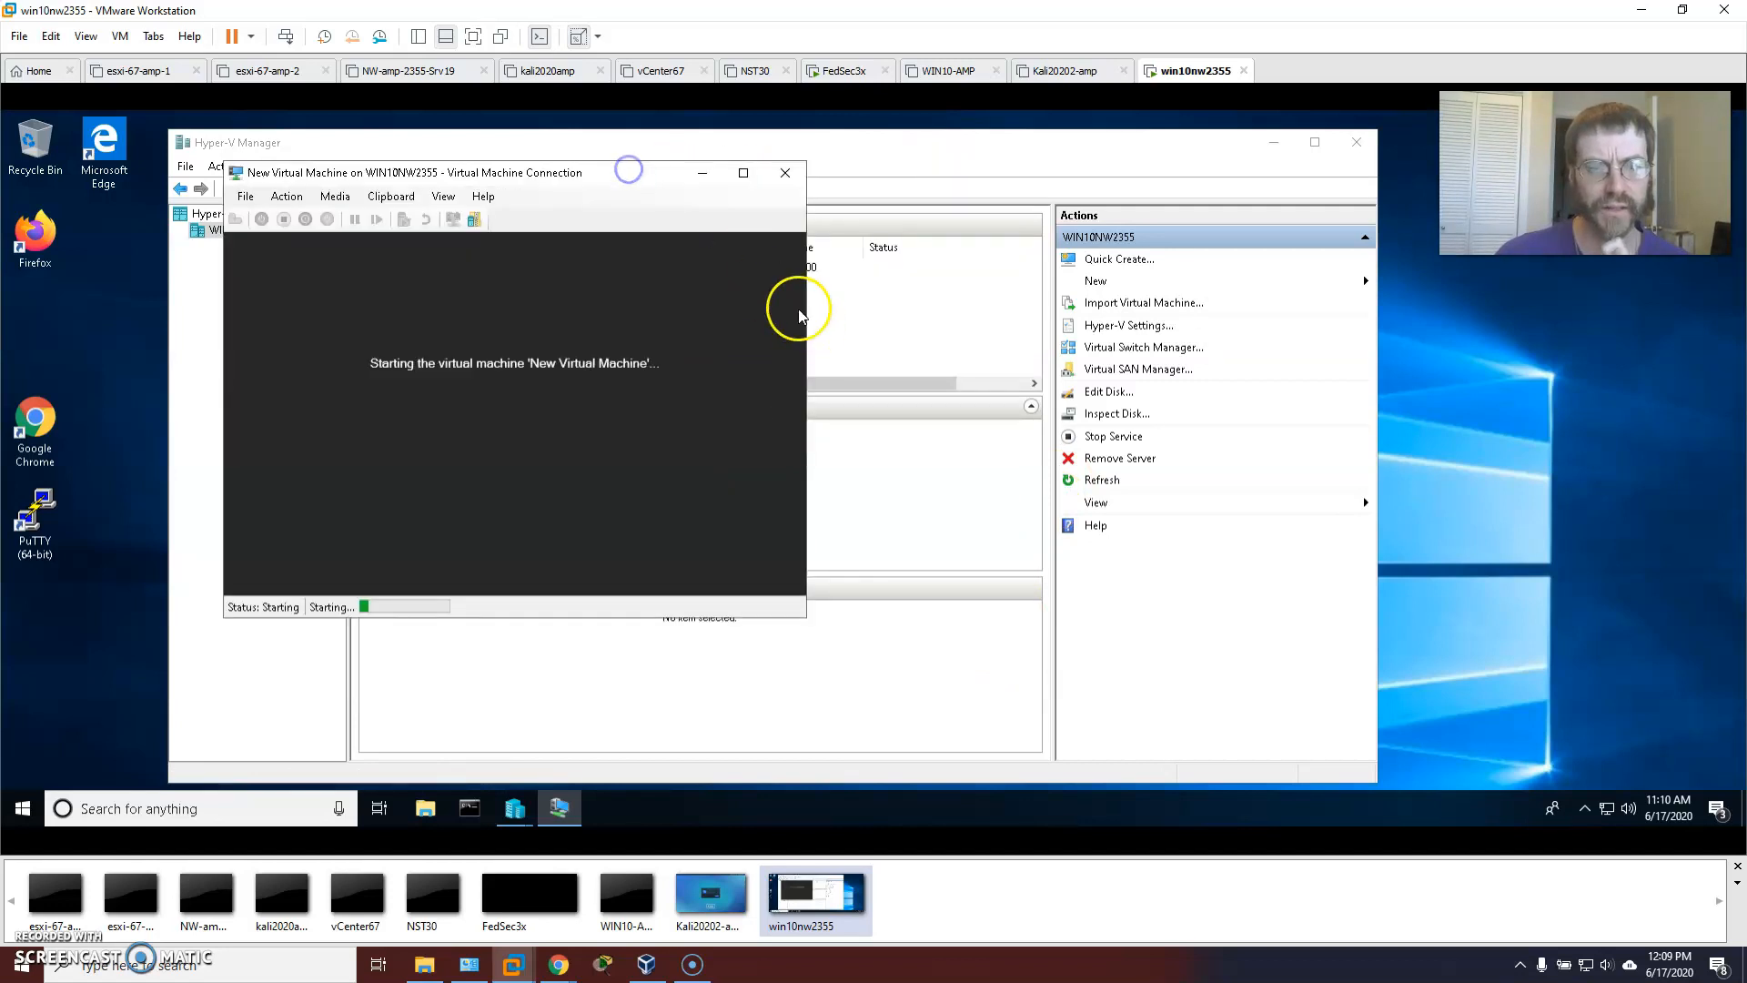
click(742, 176)
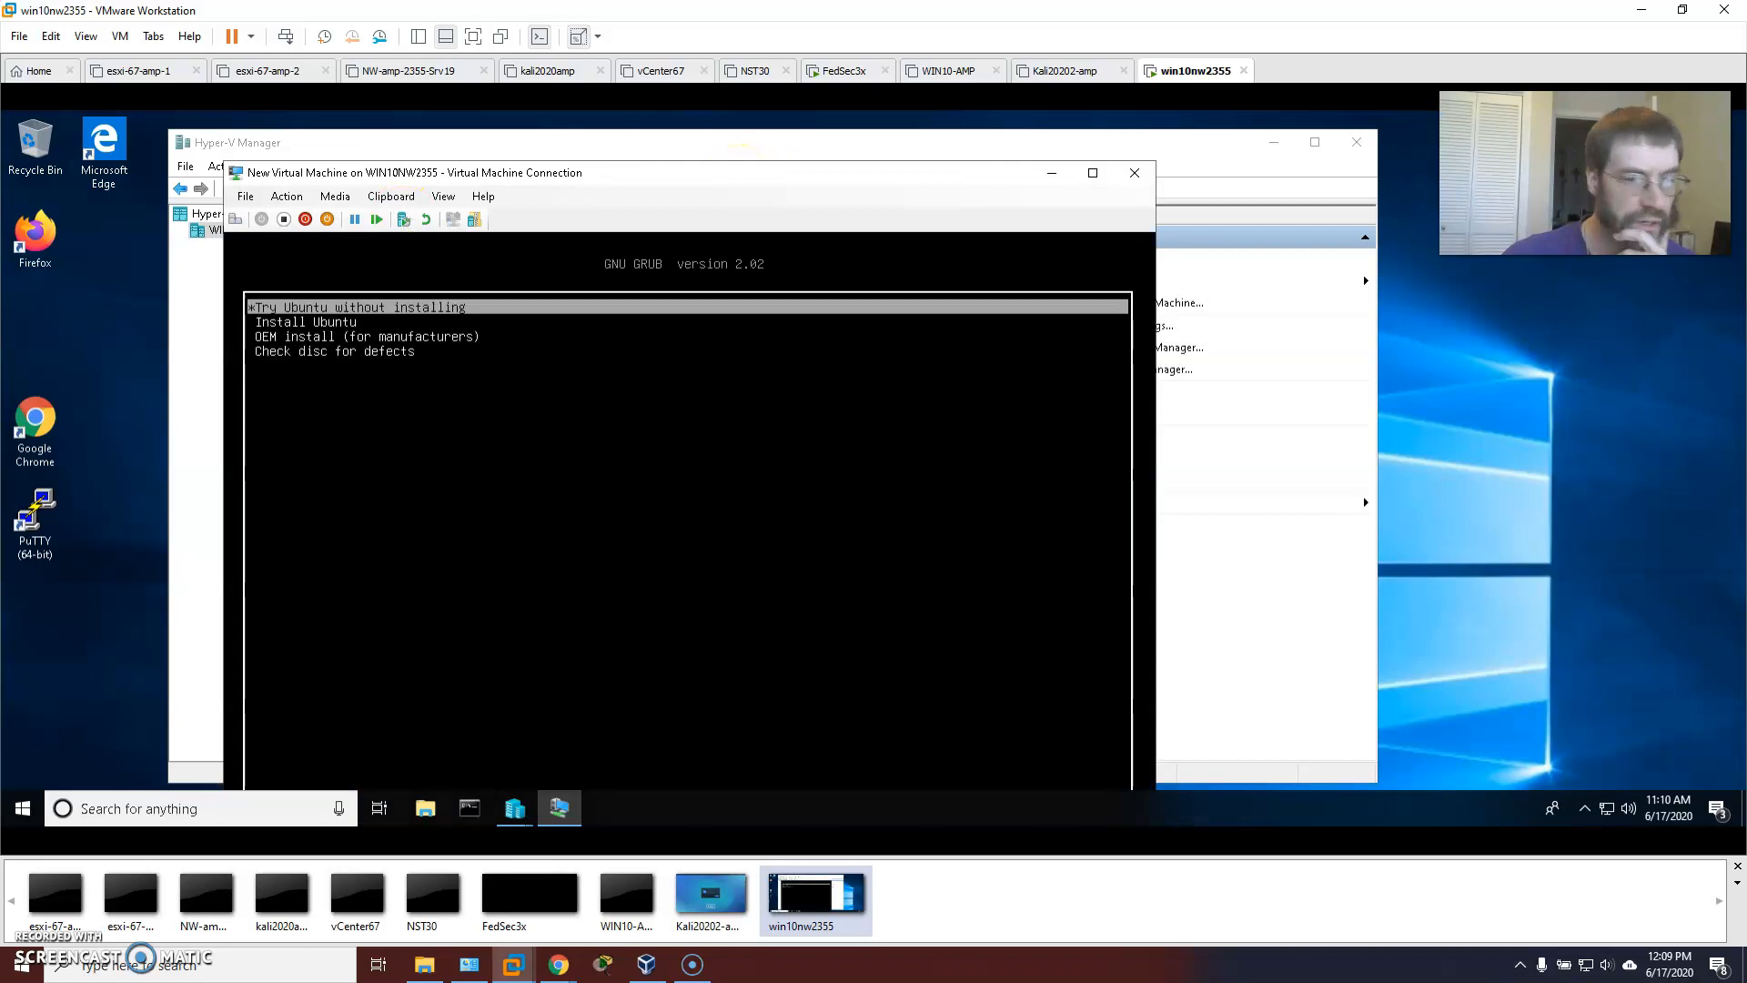
click(427, 289)
drag(714, 169, 699, 119)
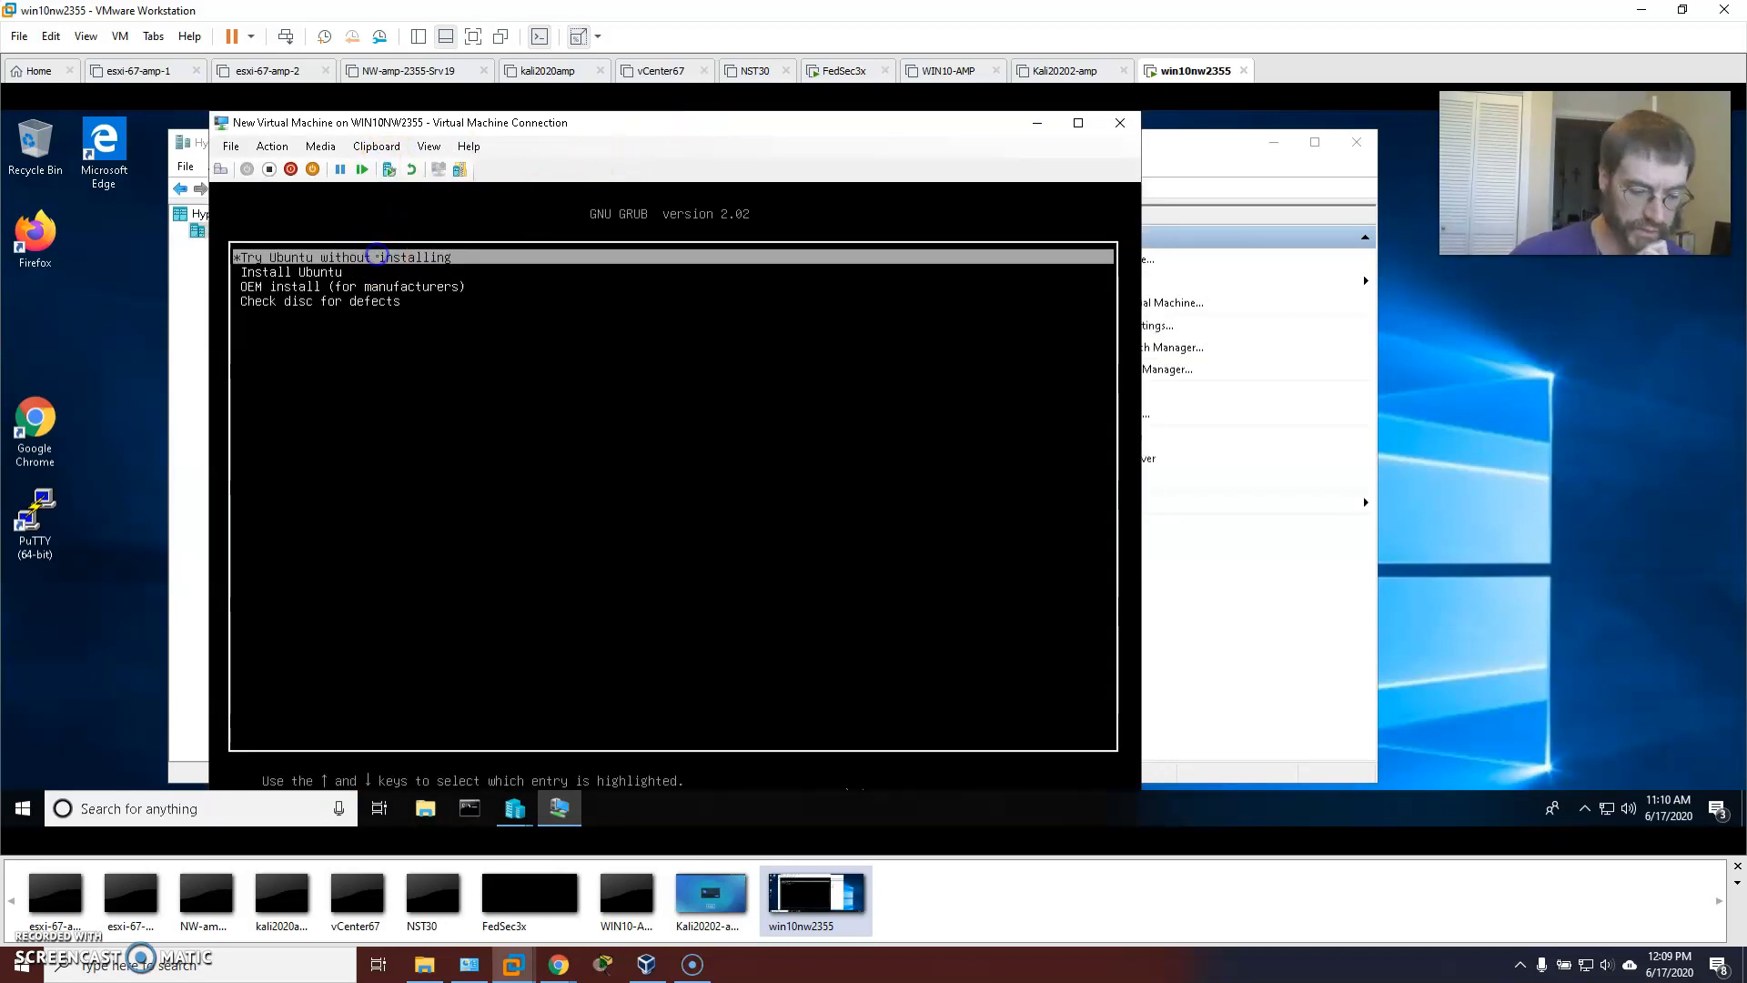
key(Return)
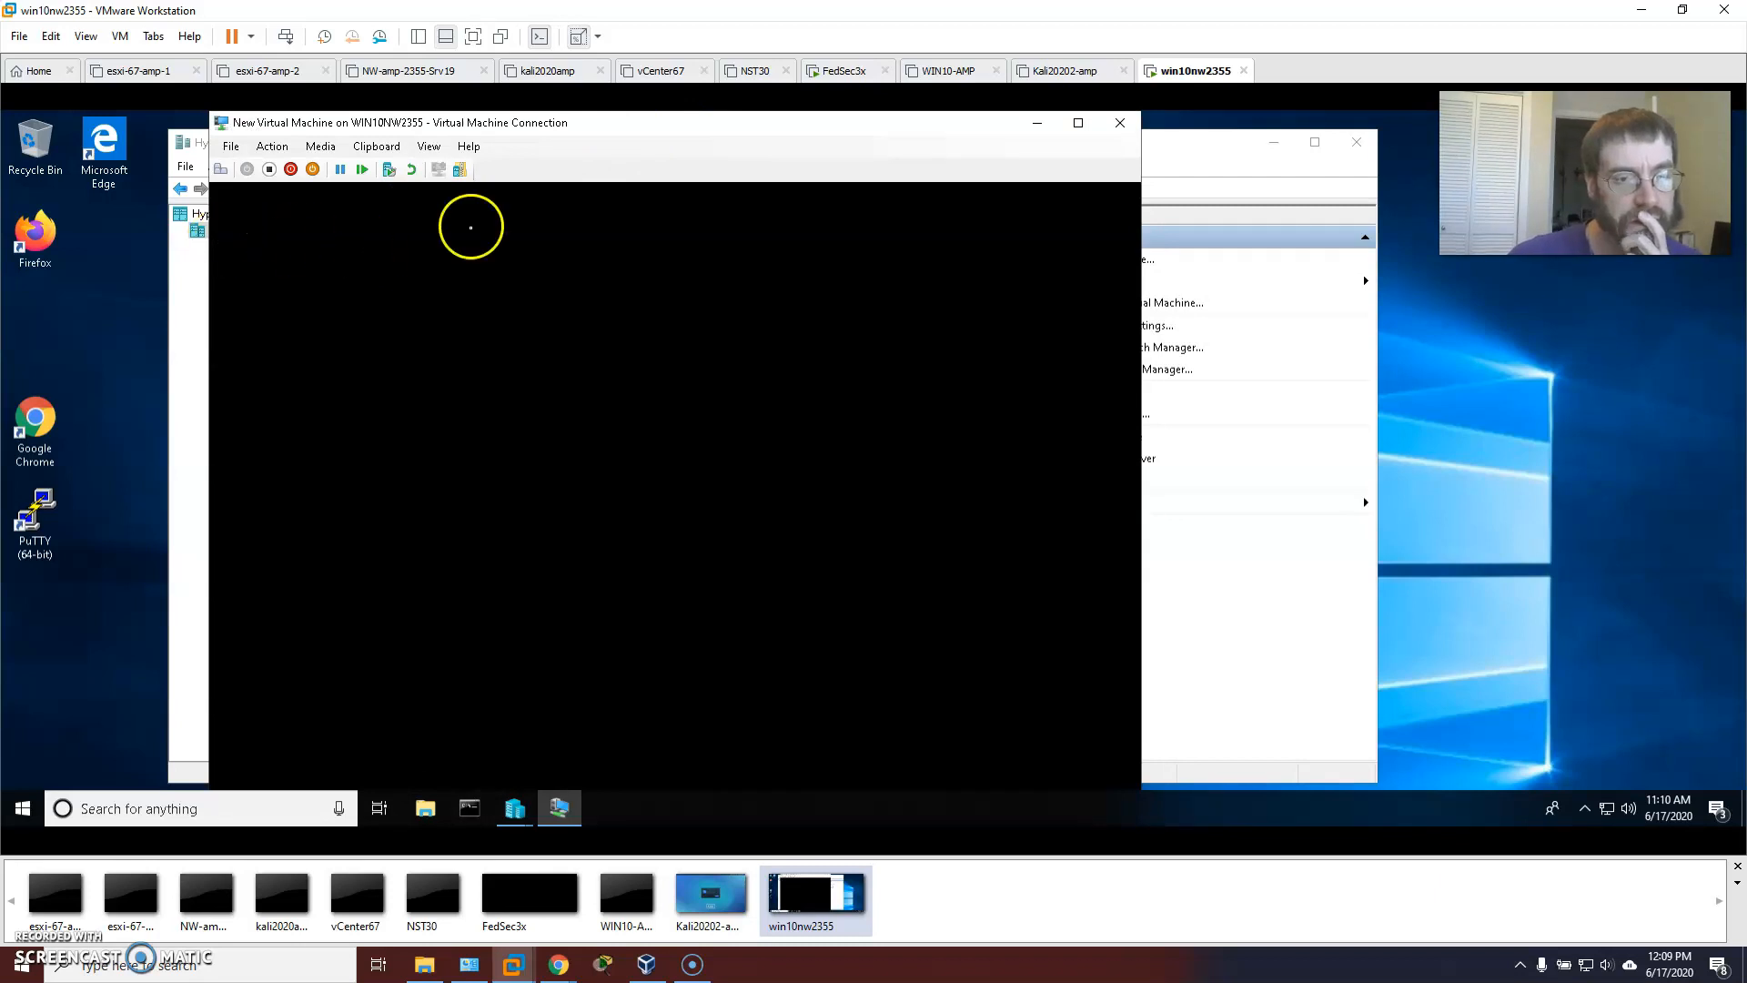
drag(788, 118, 926, 113)
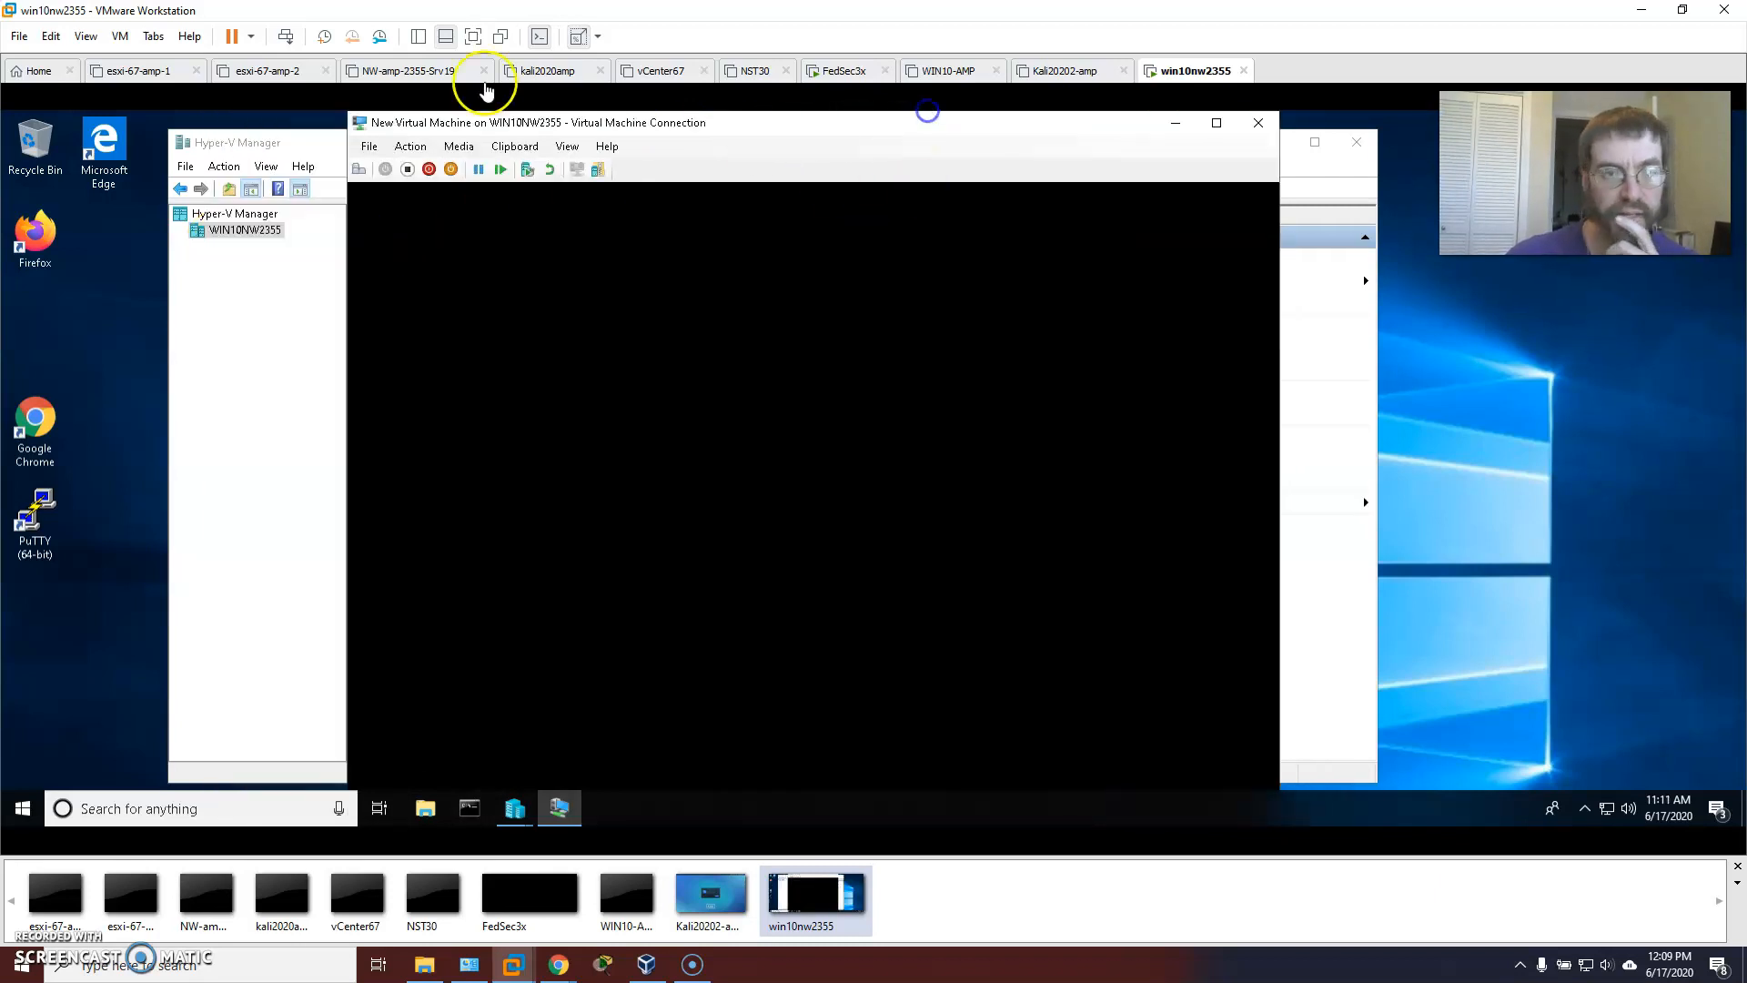
Set the guest display to Free Stretch and reposition the VM console window.
click(599, 37)
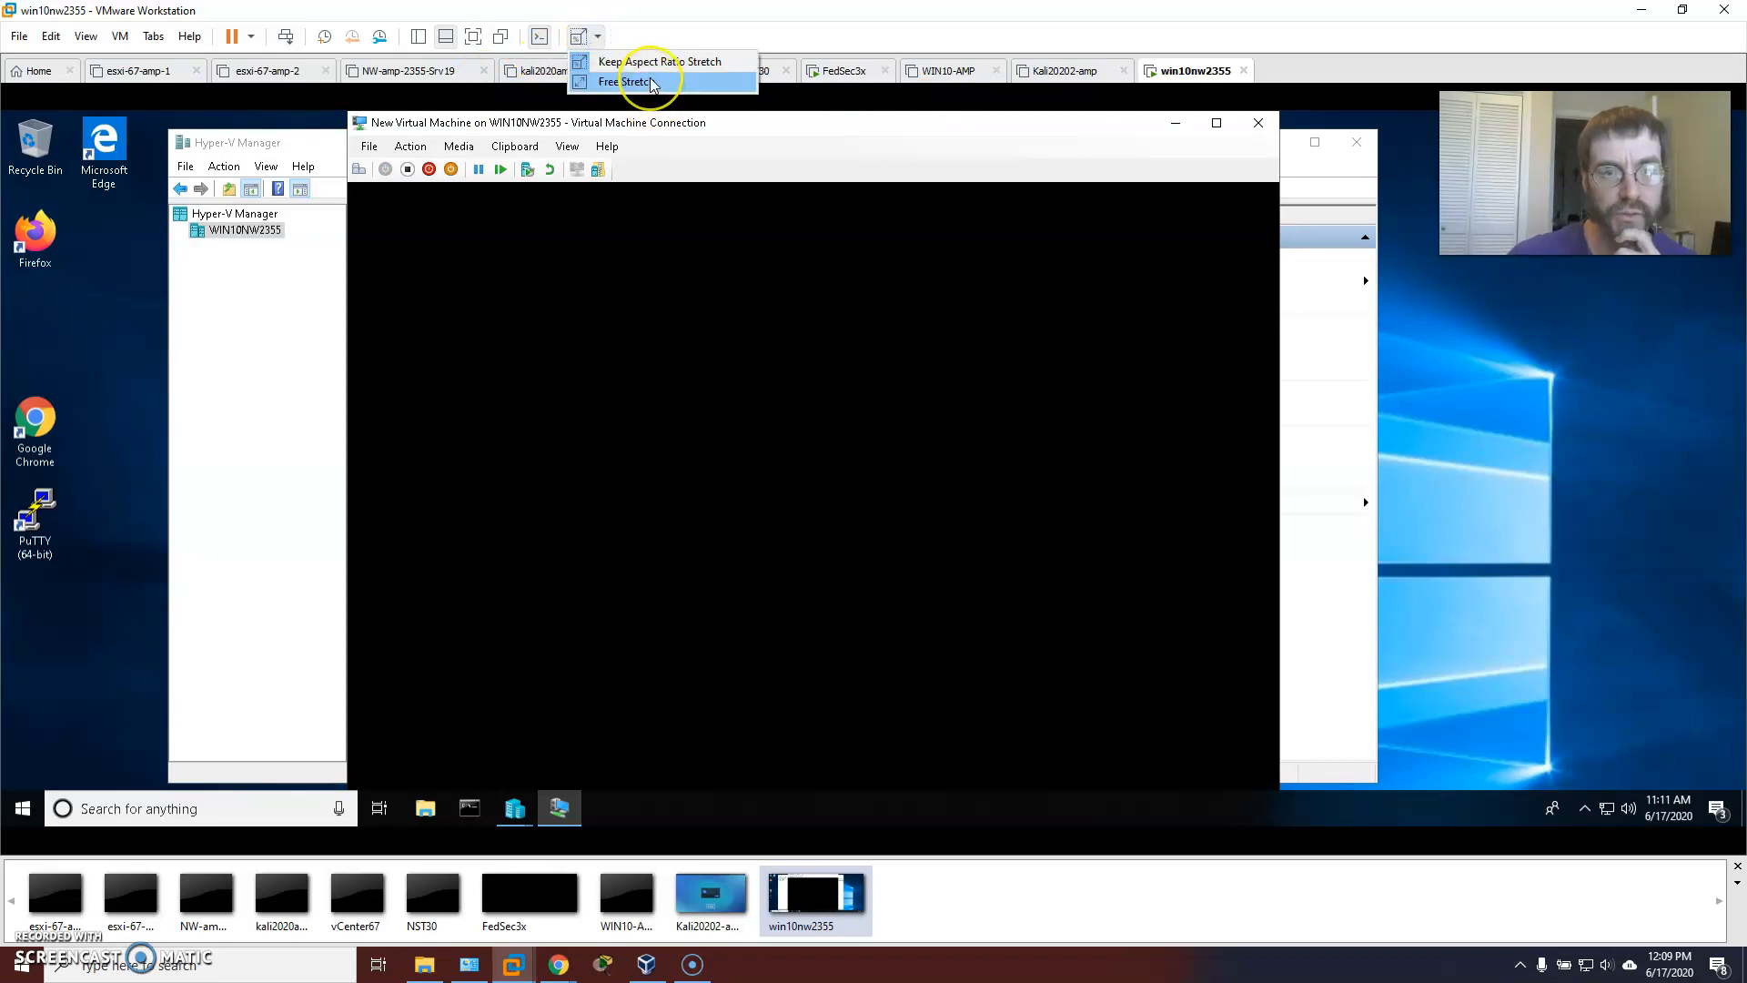
click(652, 82)
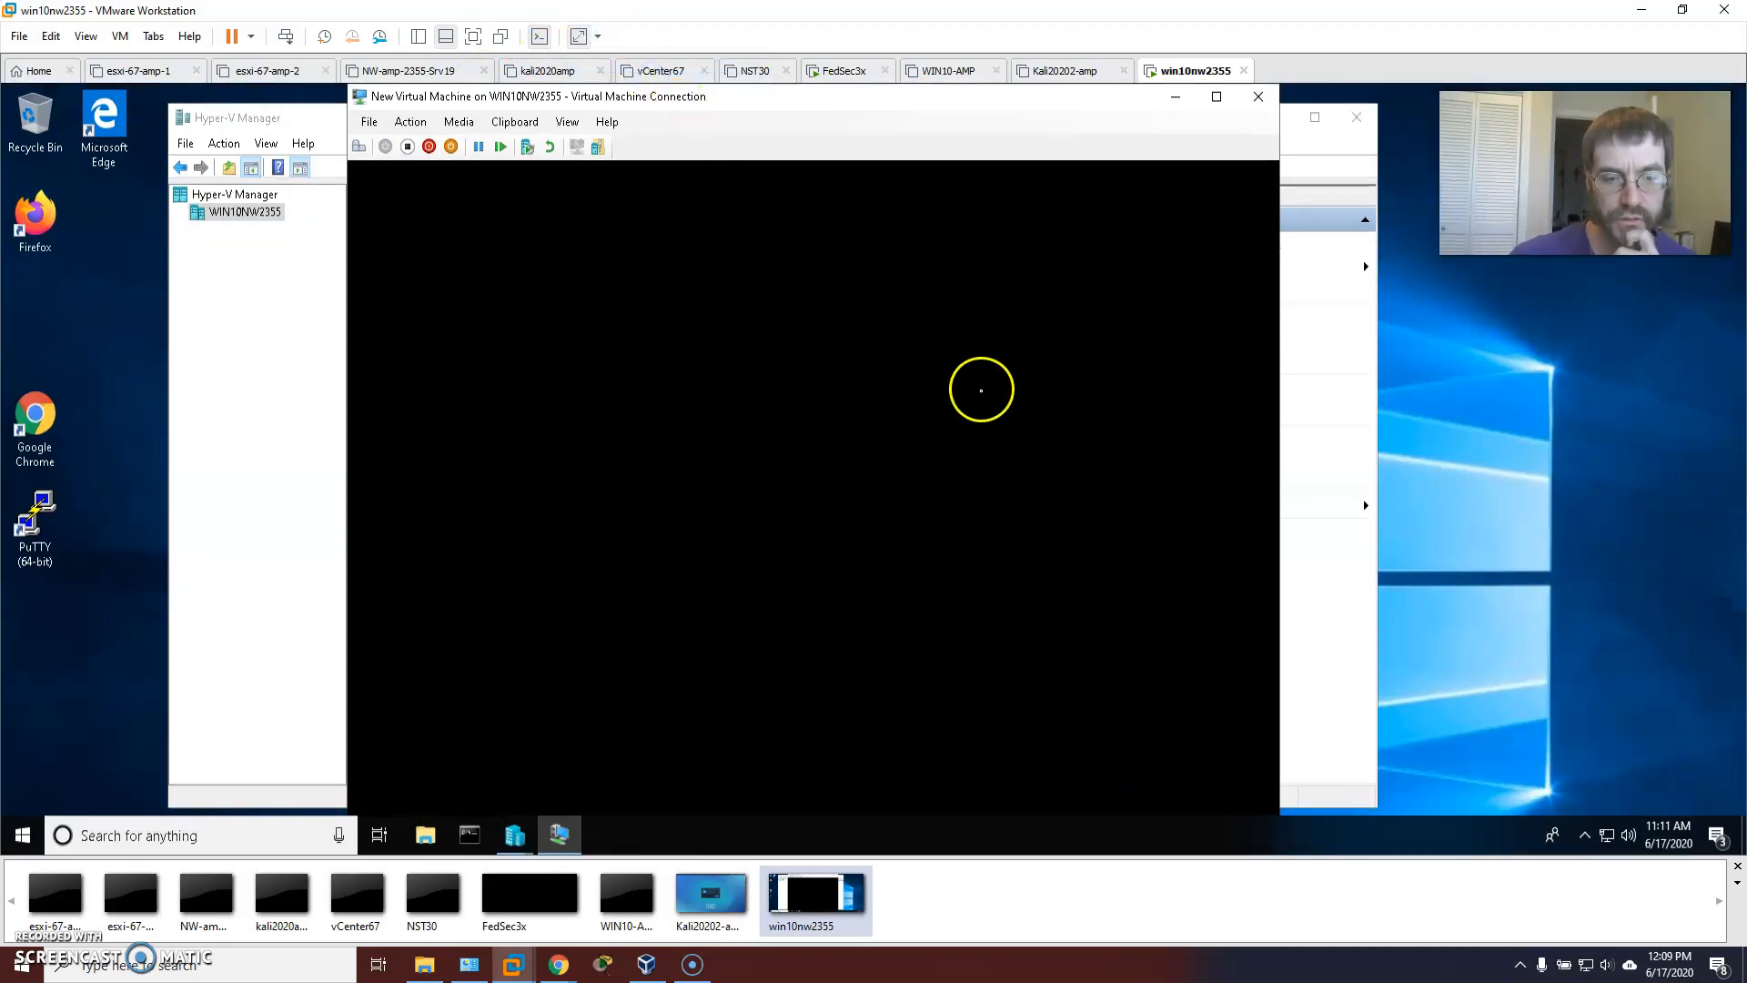
drag(846, 139, 845, 139)
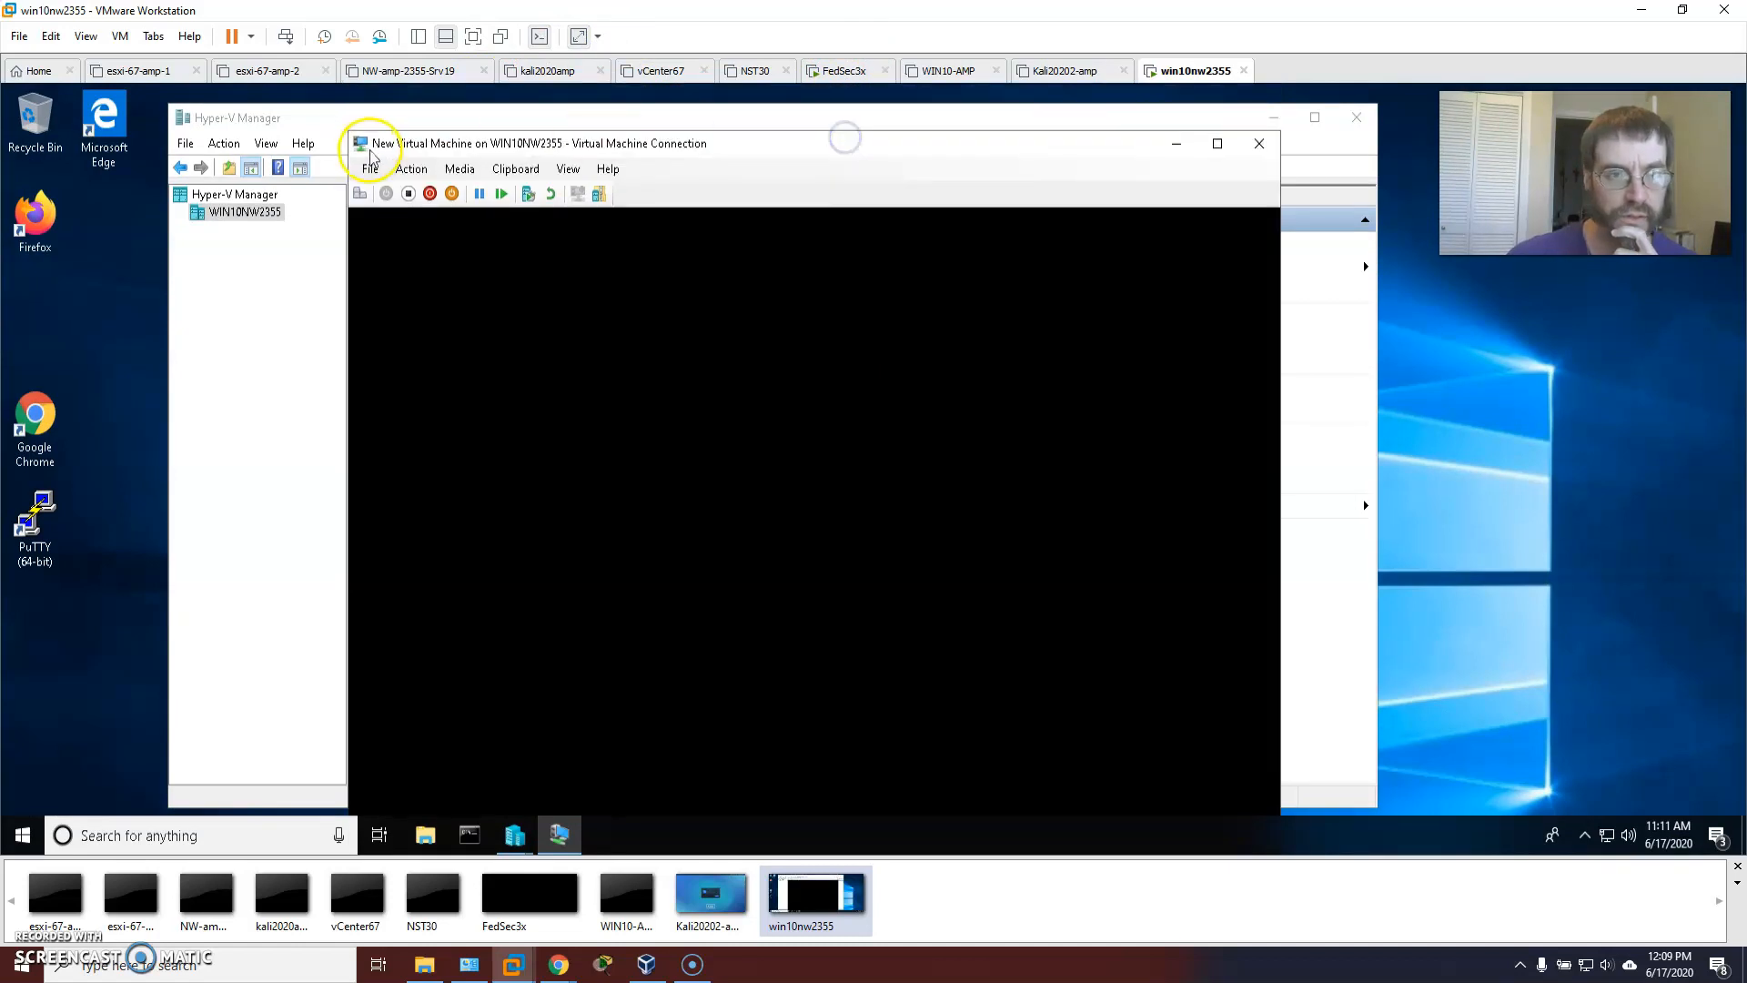
drag(598, 150, 565, 111)
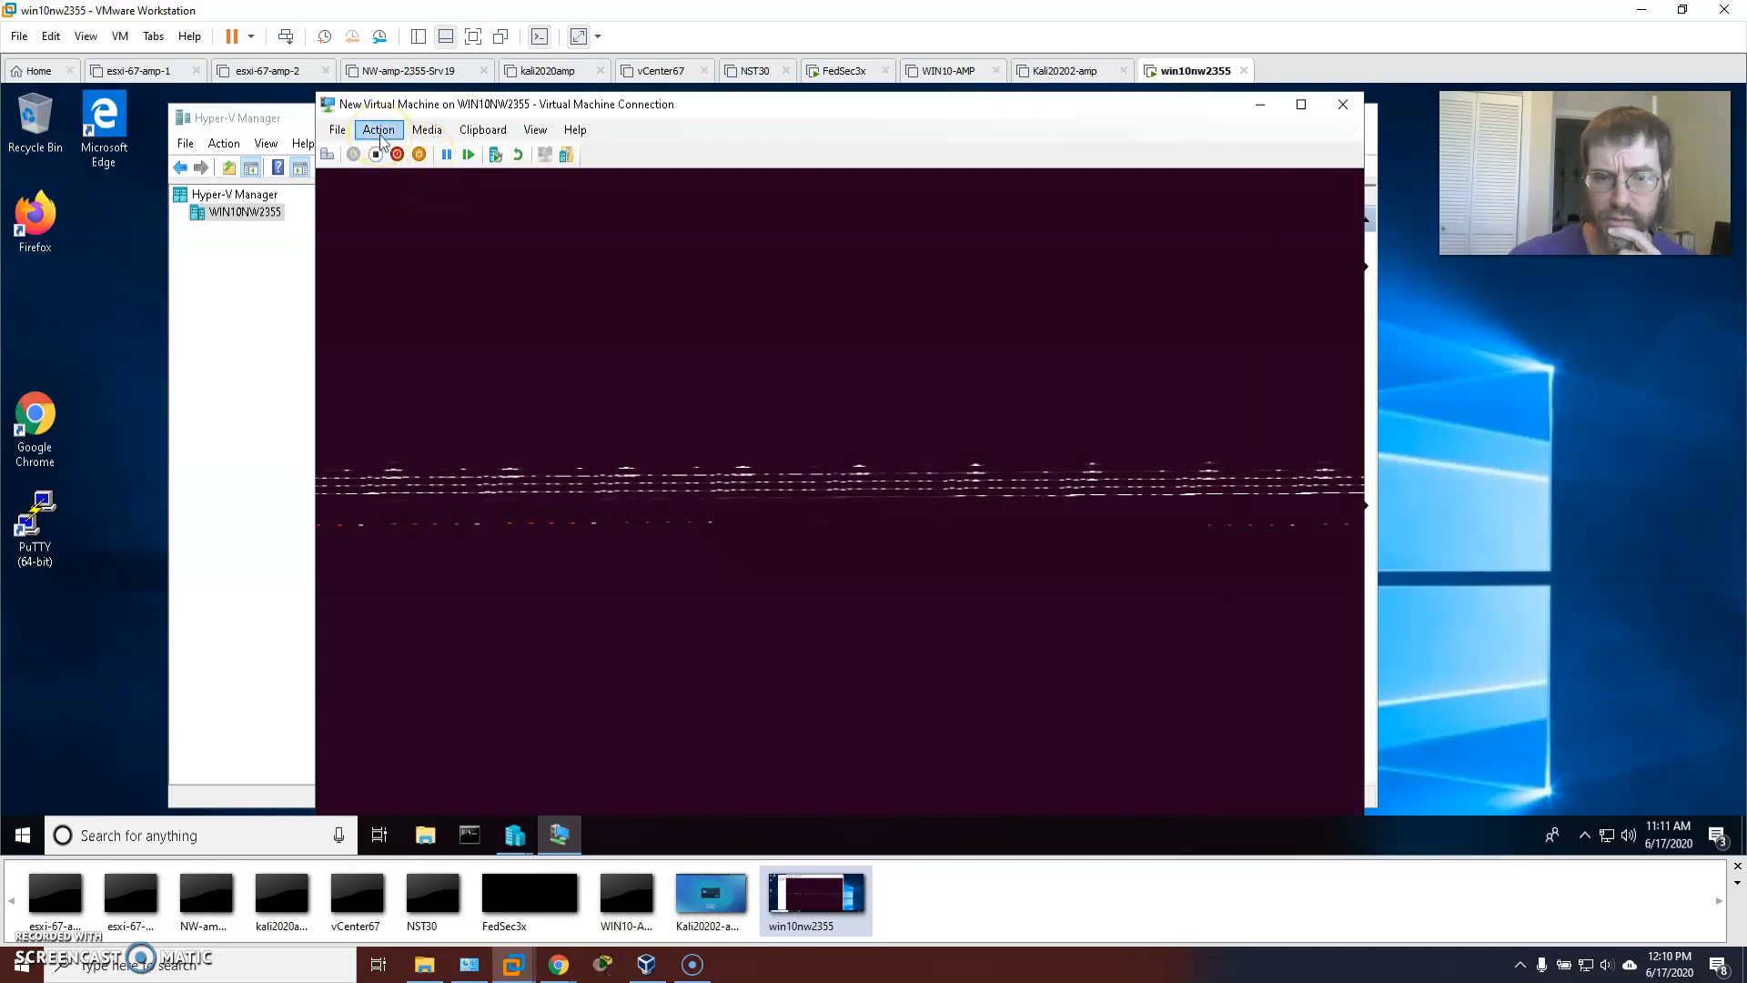
Look through the VM console's Clipboard menu options.
click(492, 133)
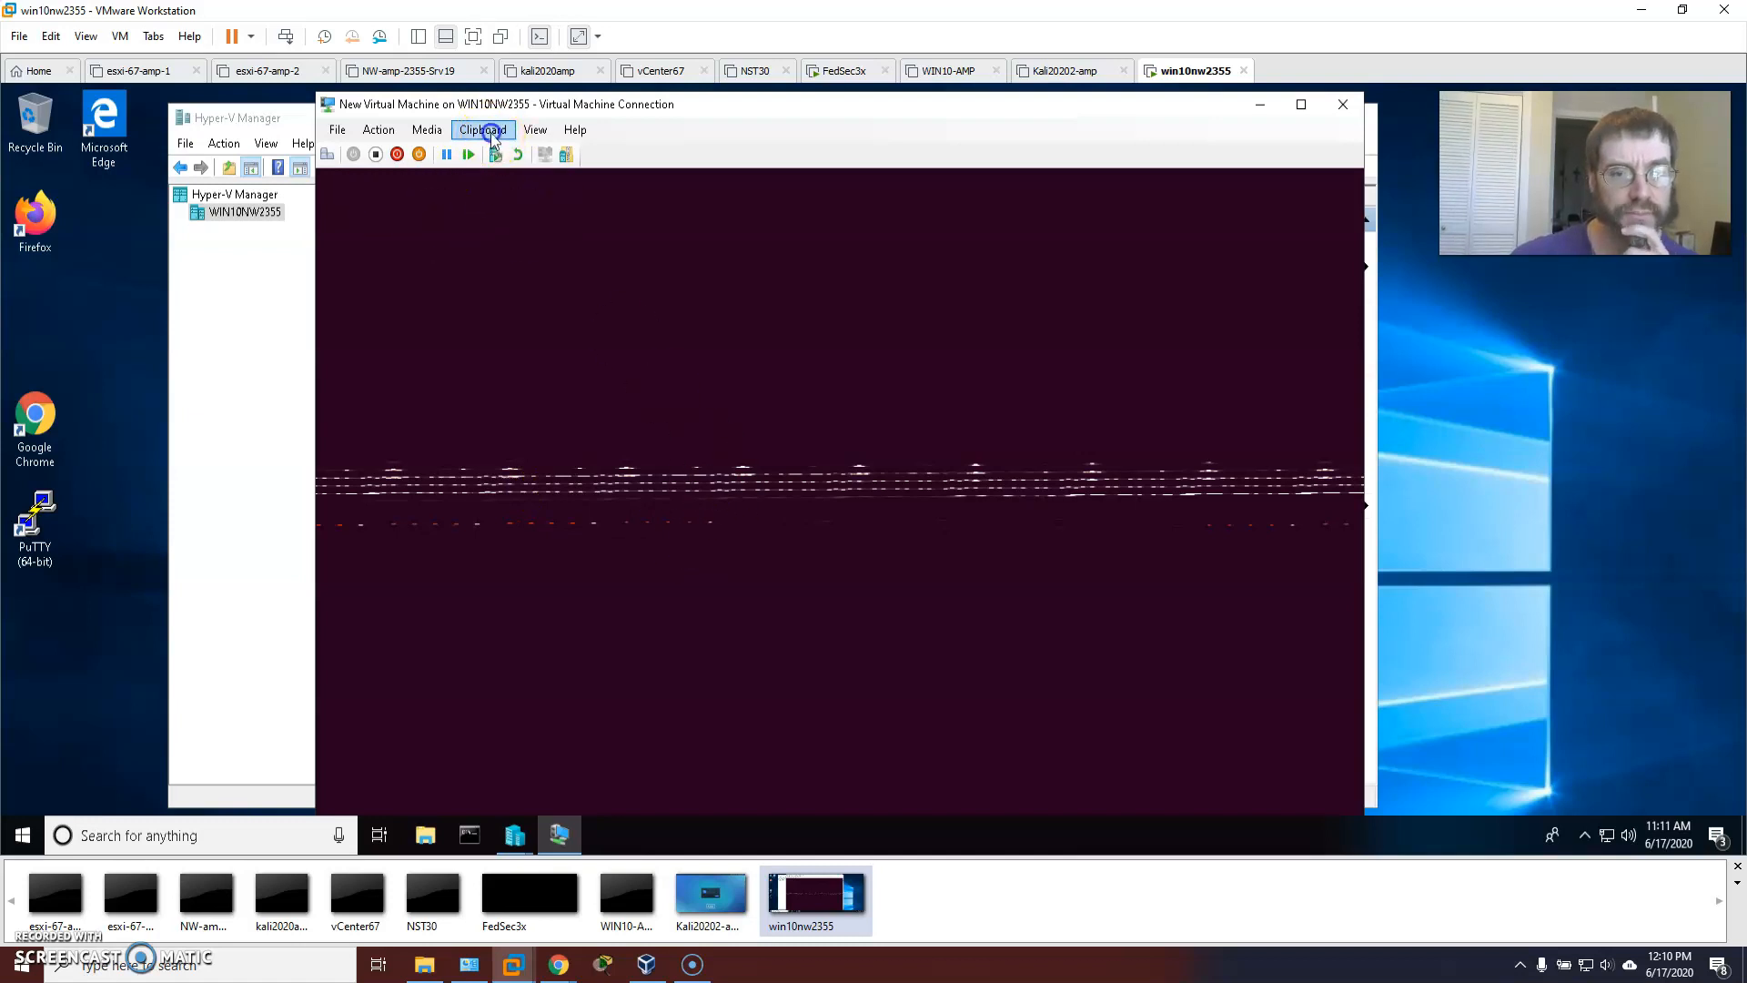
mouse_move(528, 138)
mouse_move(573, 219)
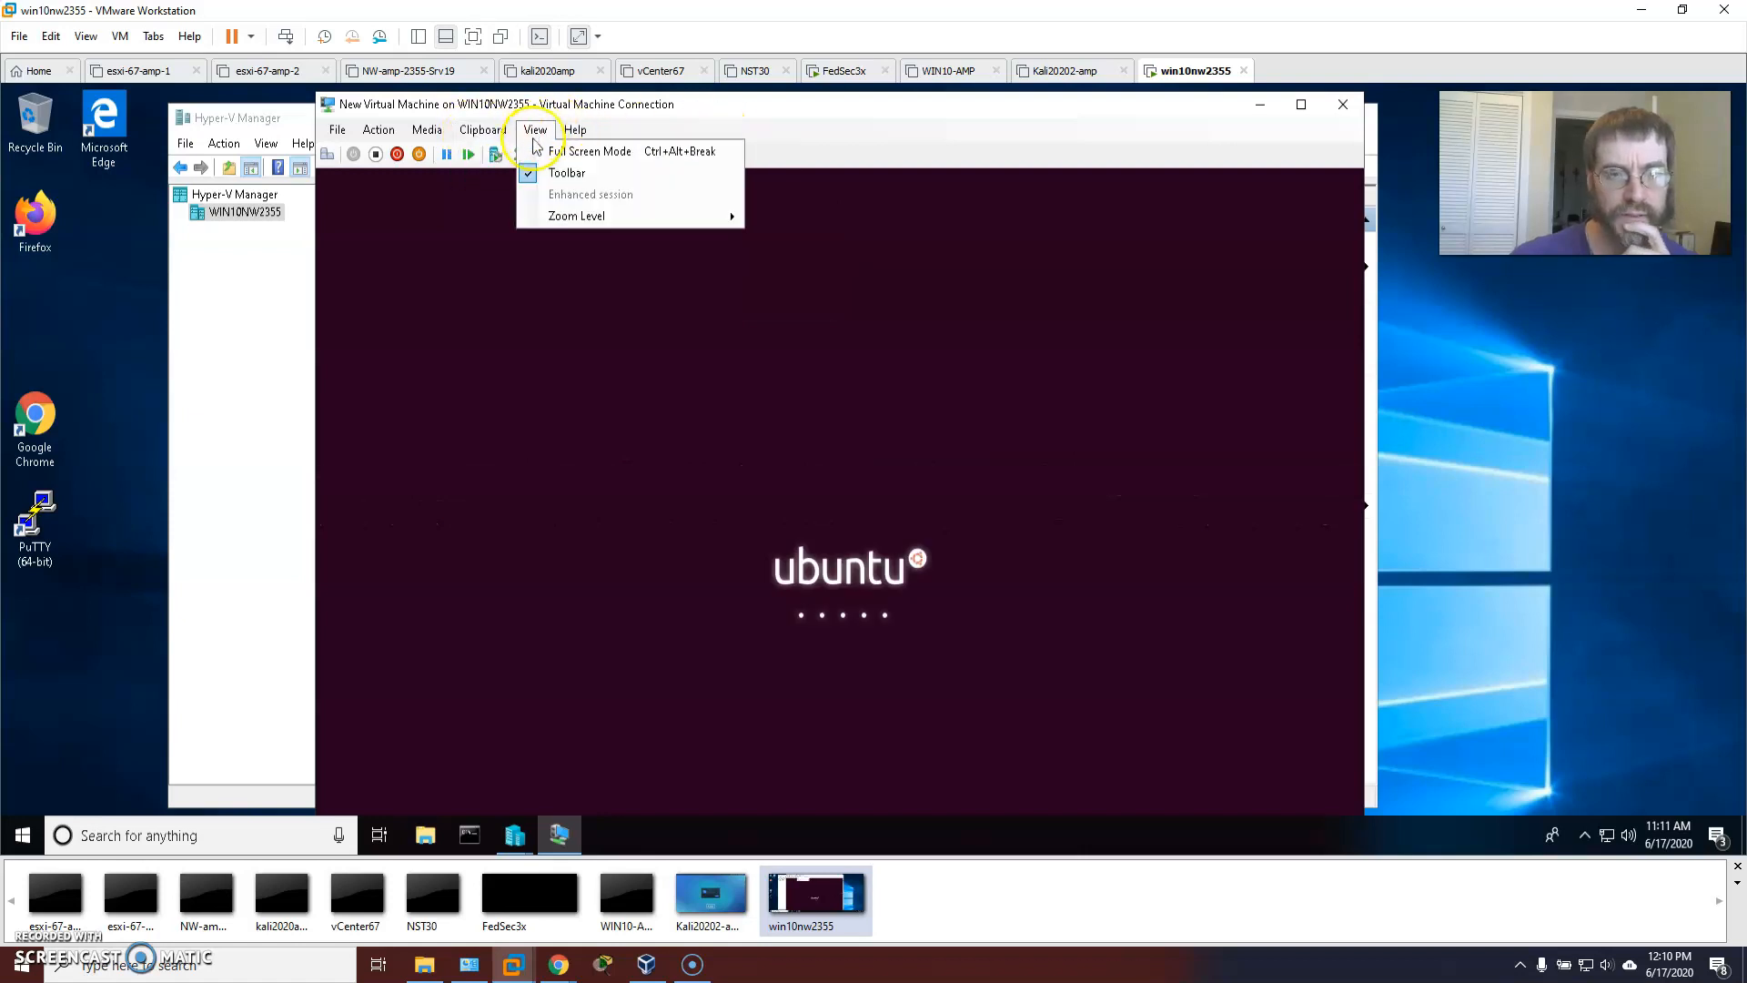
mouse_move(386, 141)
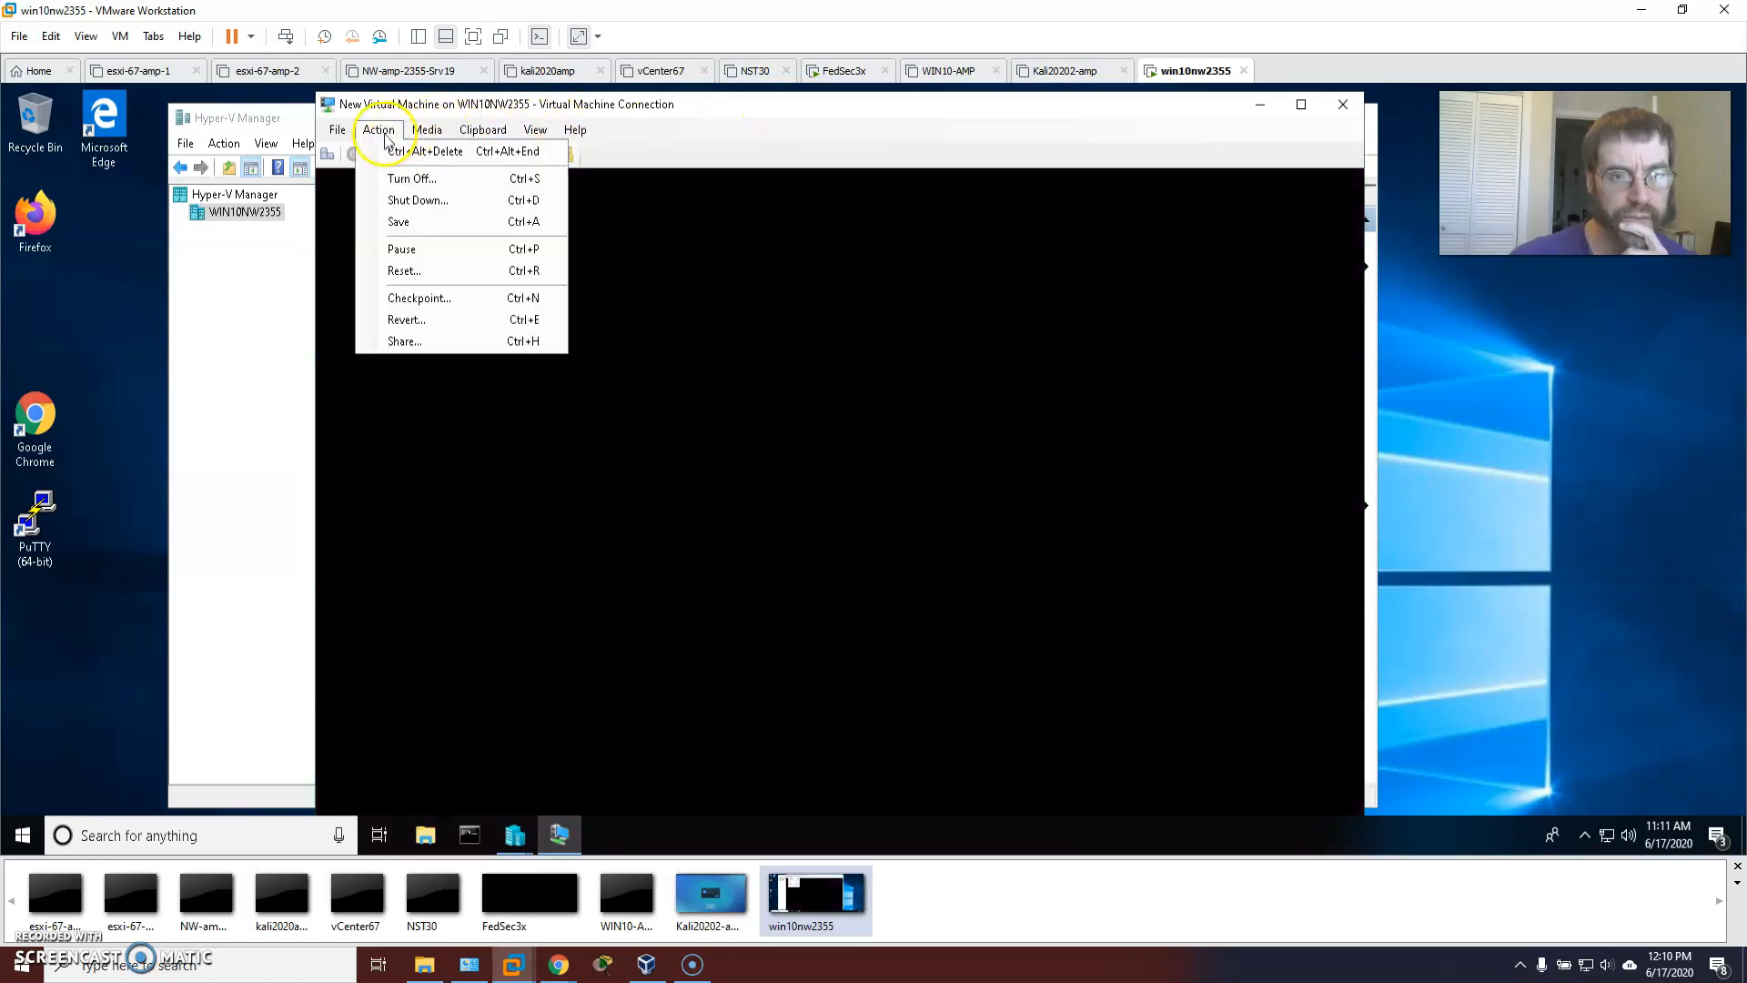
Take a checkpoint of the running VM, keeping the default checkpoint name.
click(366, 134)
click(390, 136)
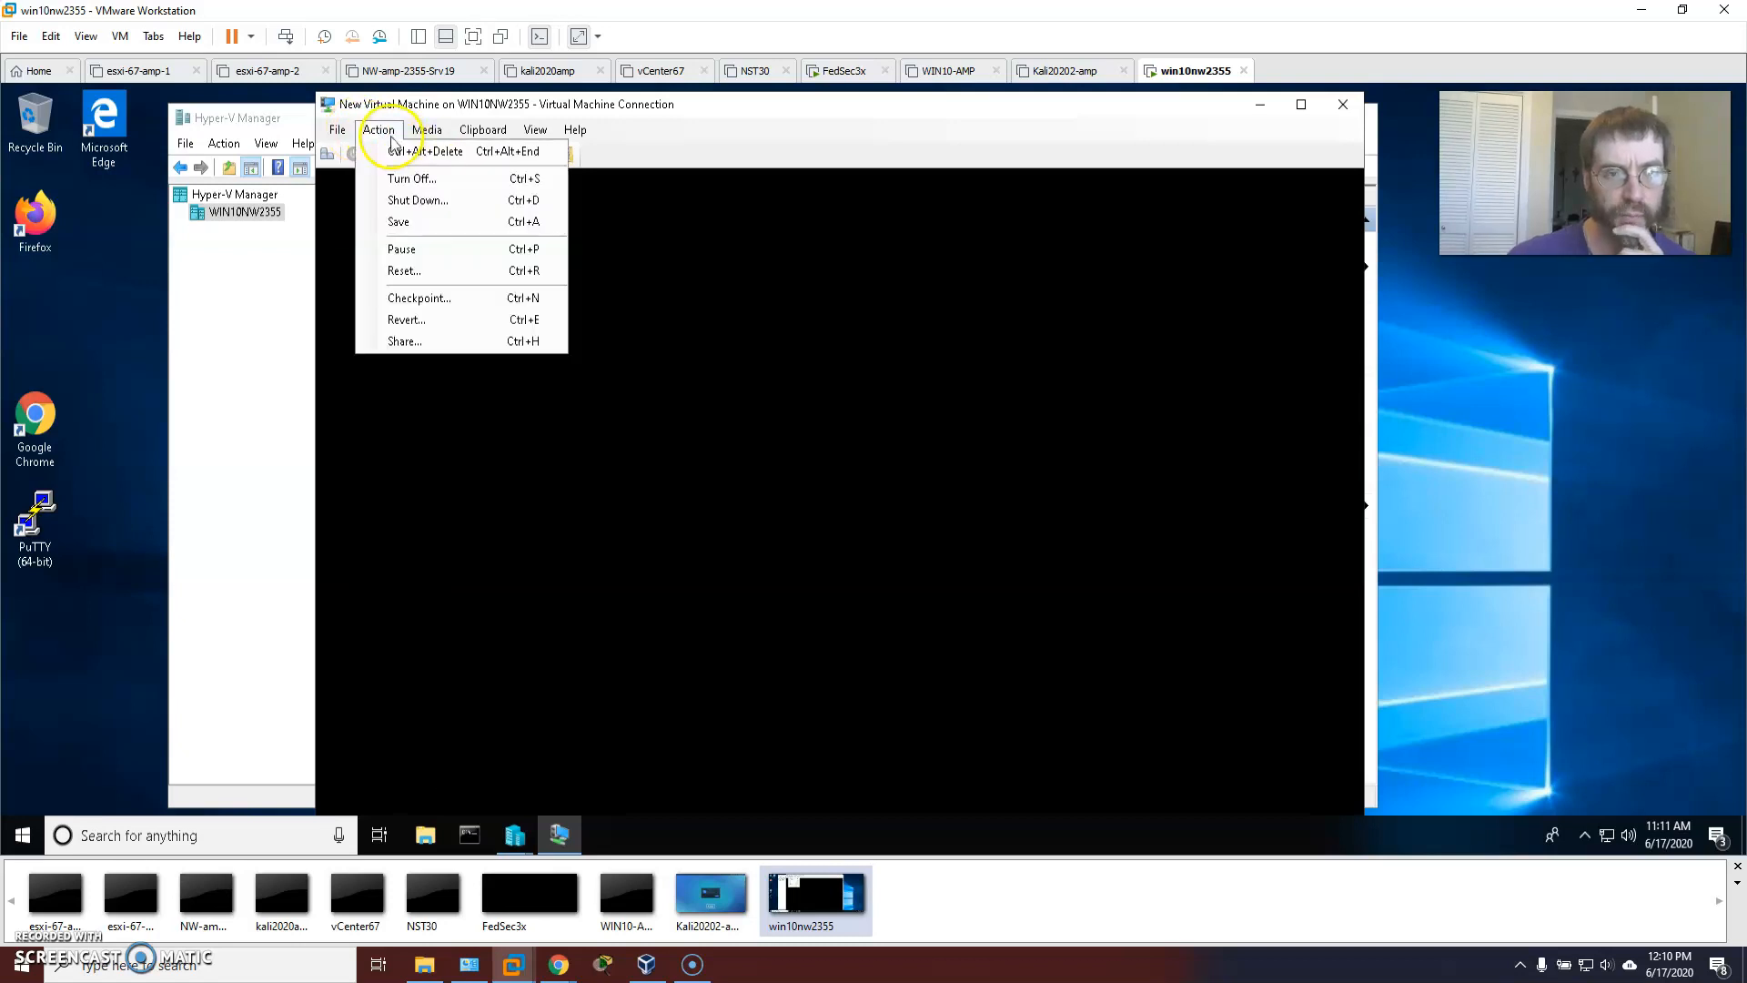
click(411, 298)
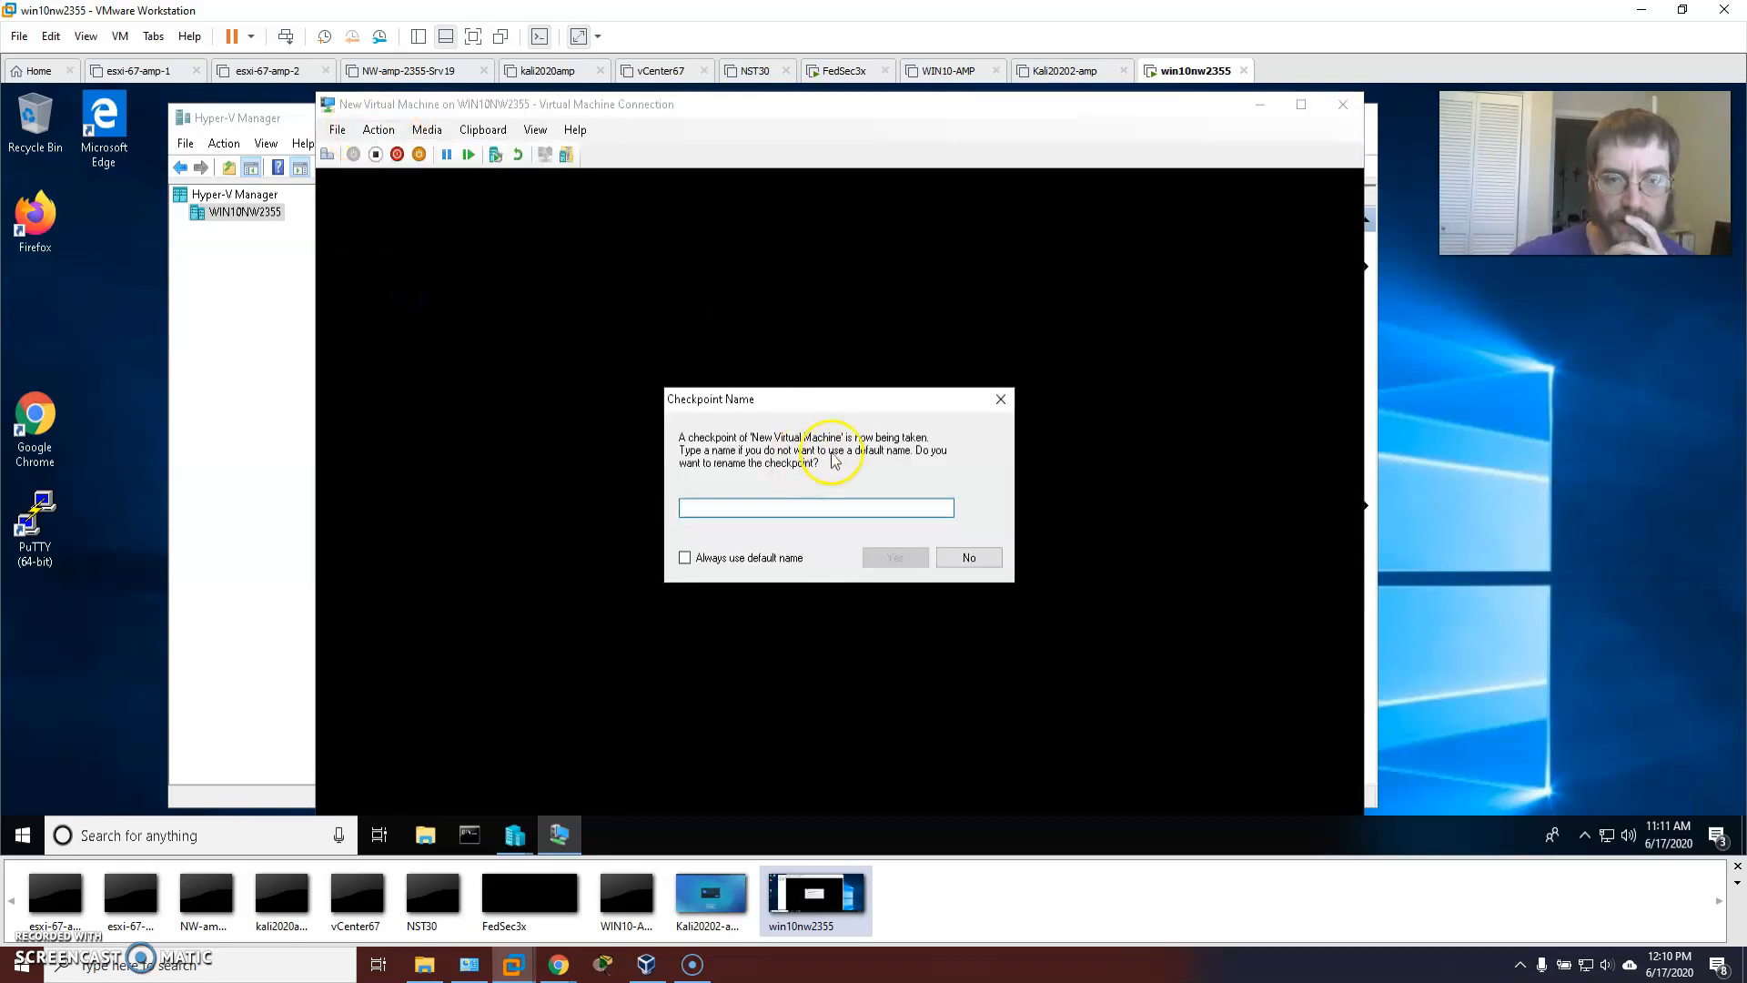
click(969, 561)
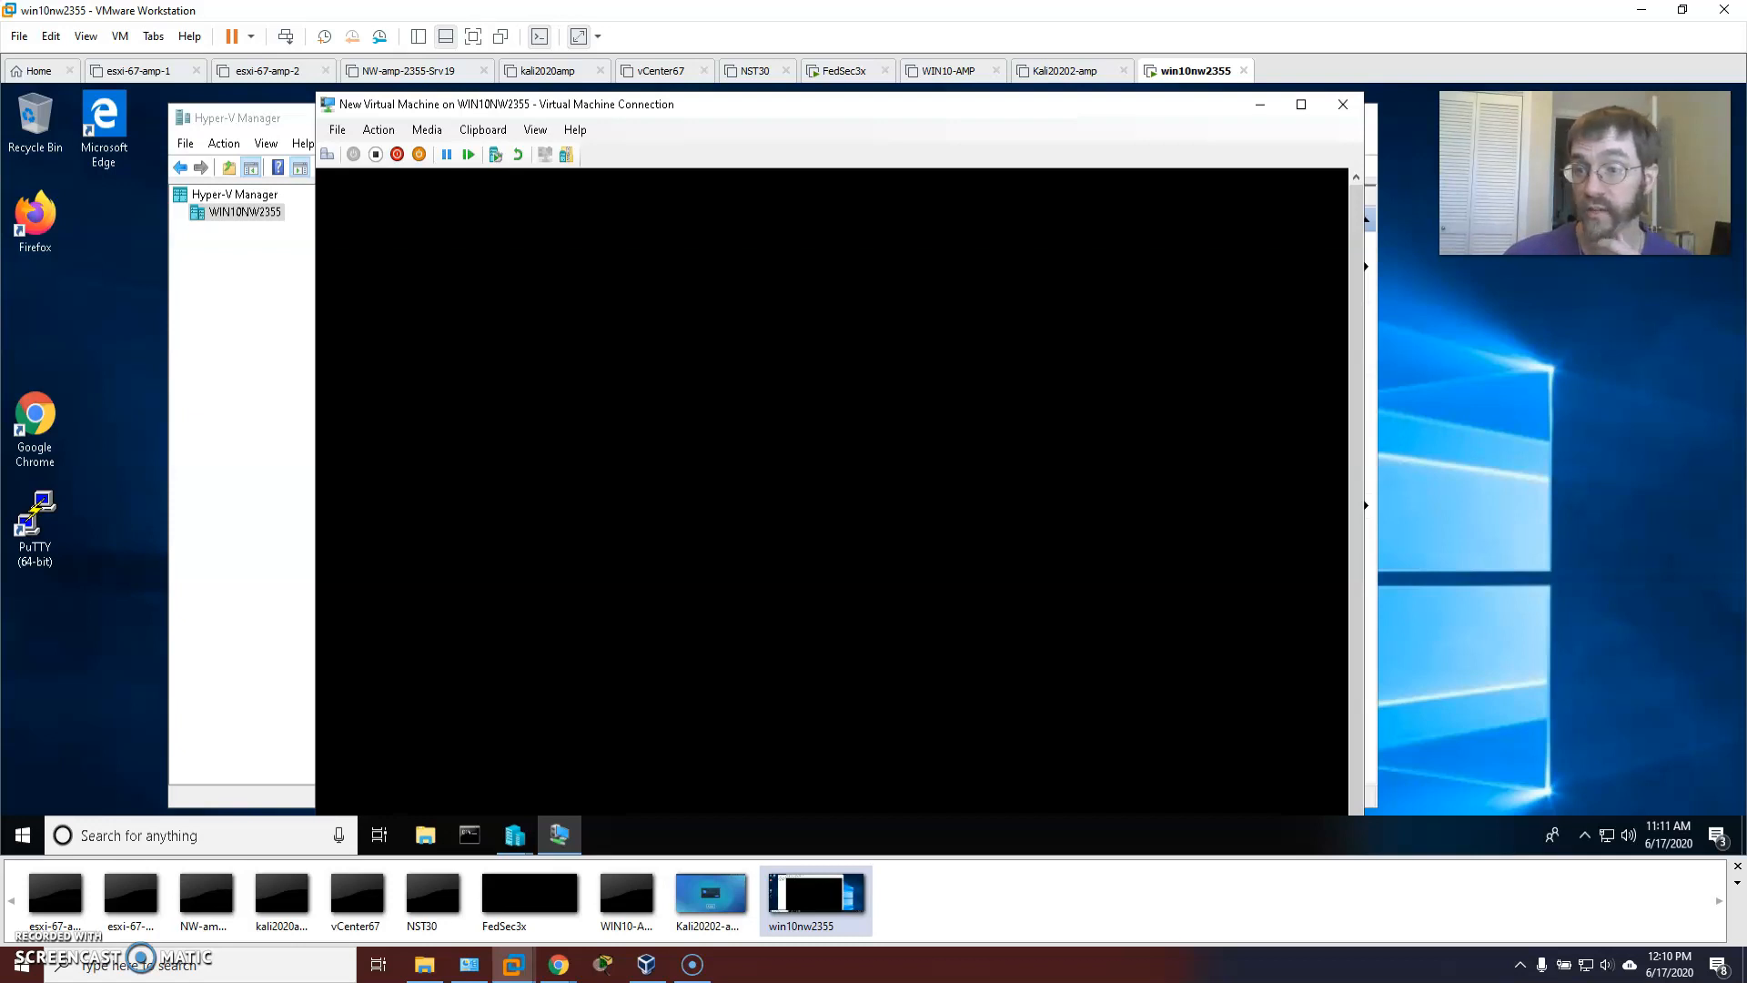
click(537, 130)
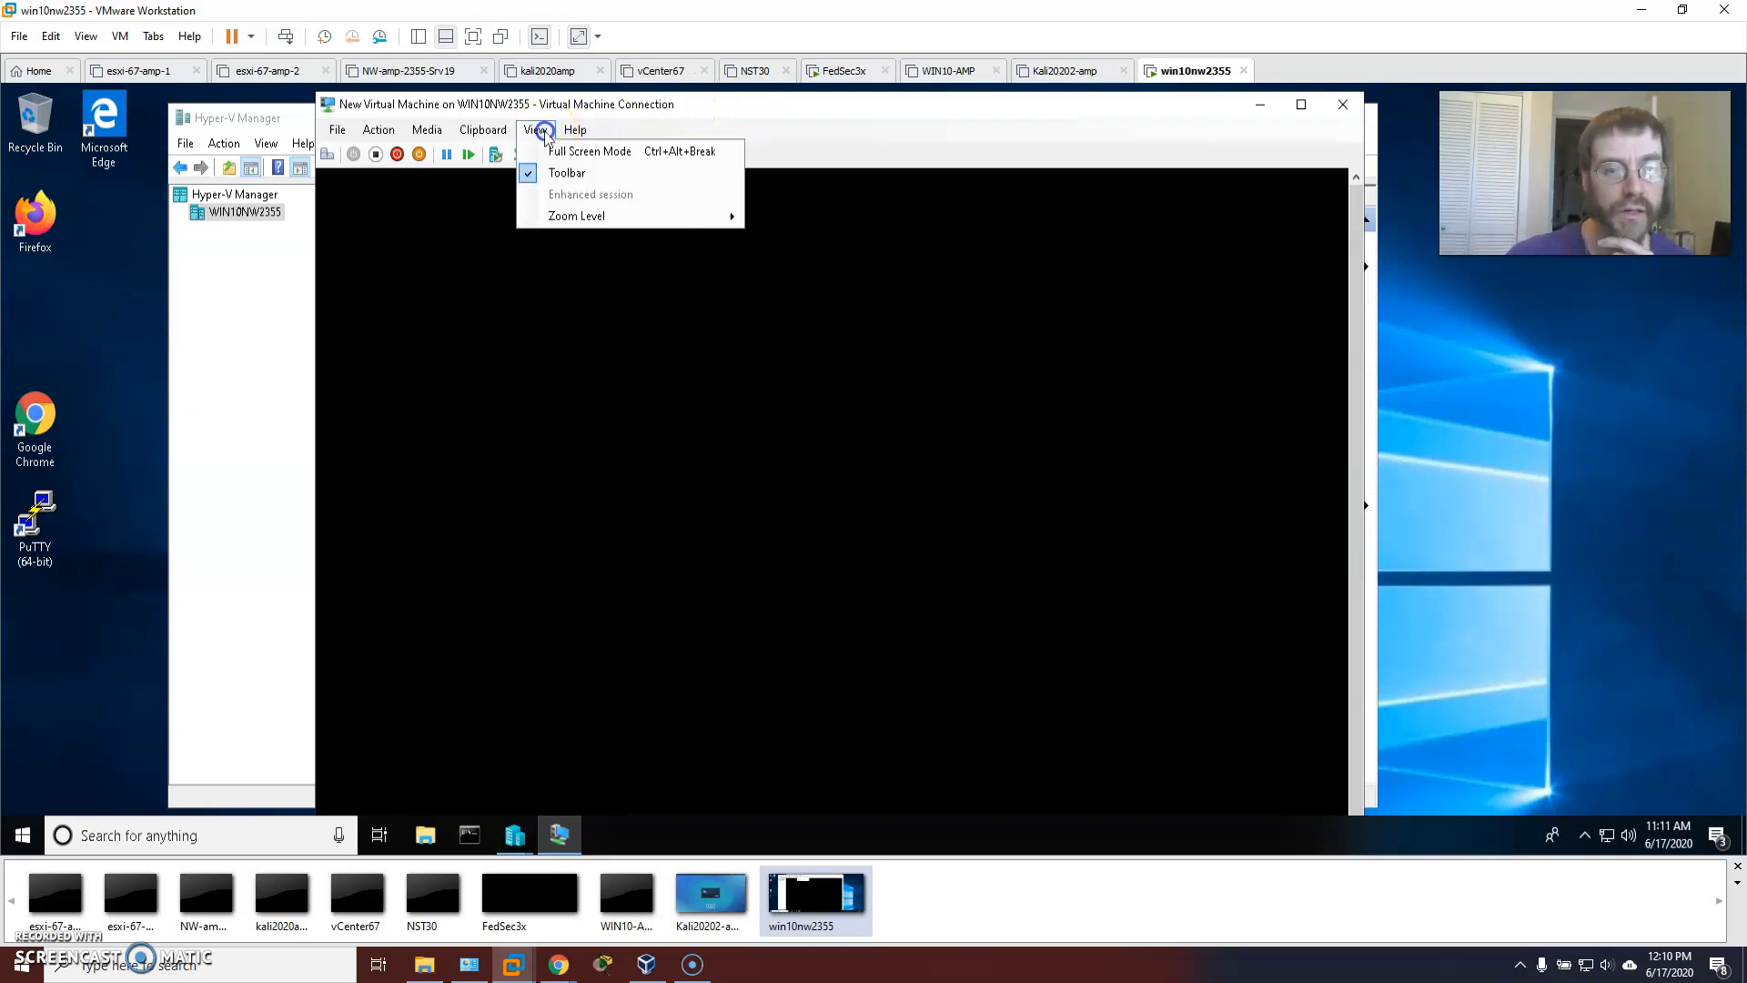
Open the VM's Settings on Hard Drive and inspect the attached virtual hard disk.
mouse_move(339, 137)
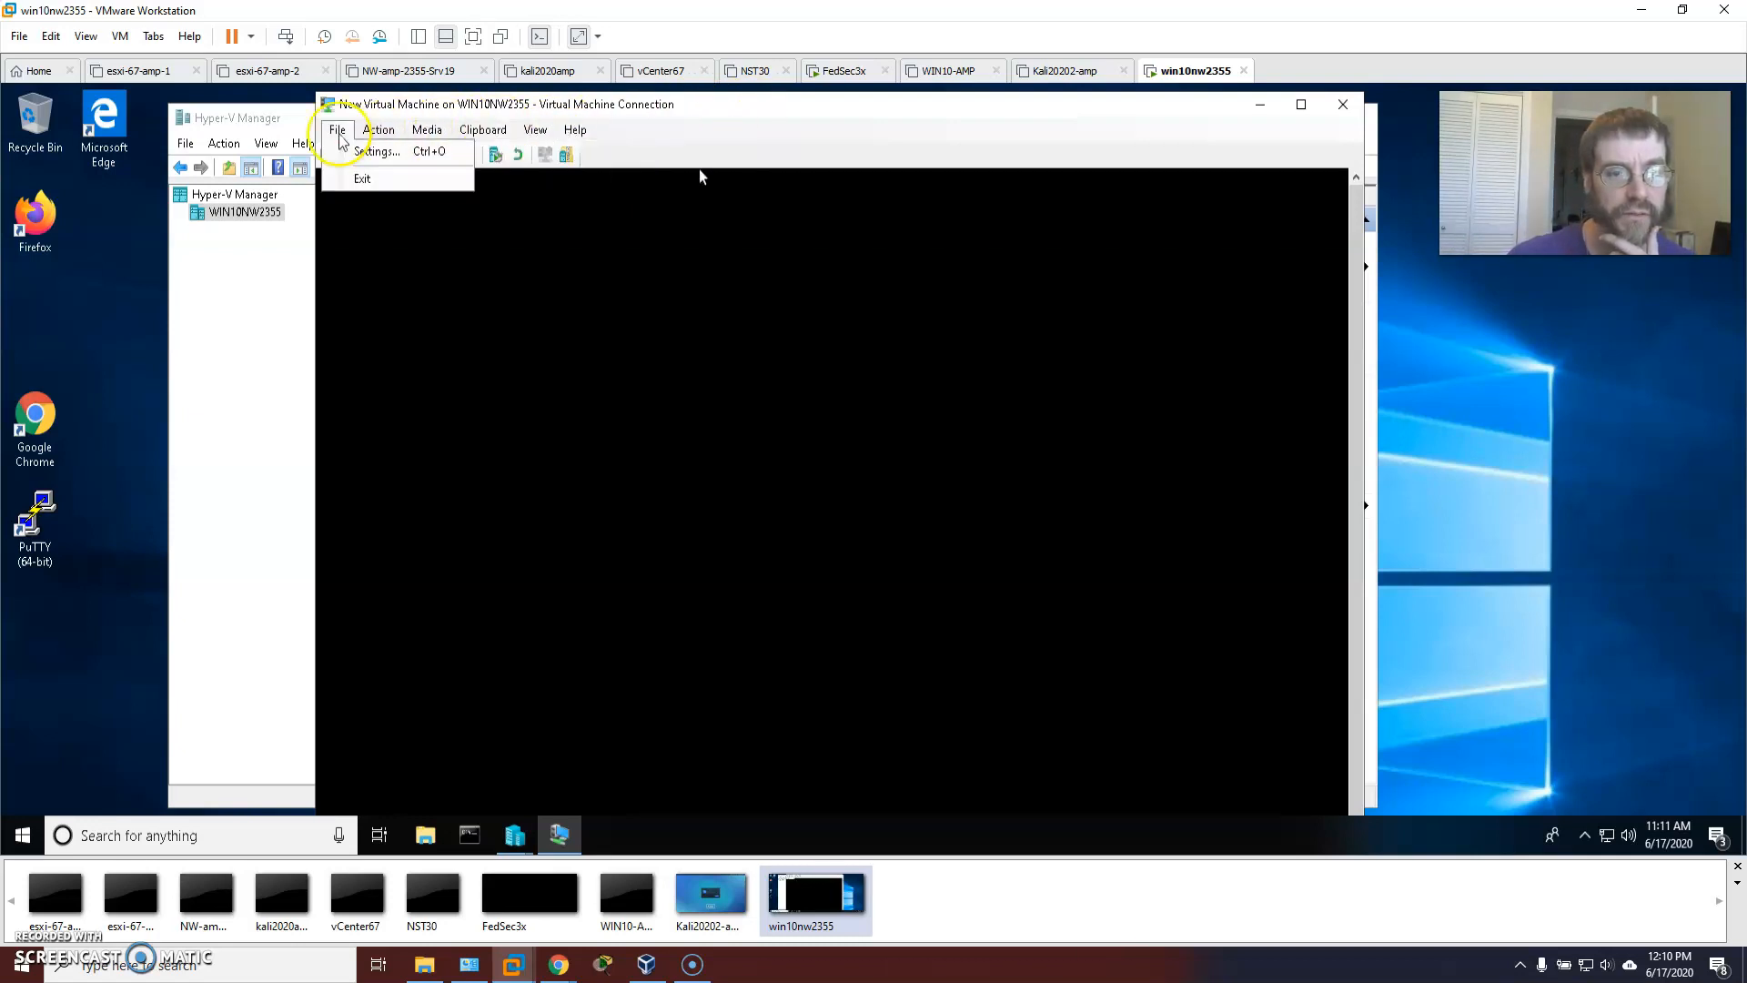
click(528, 229)
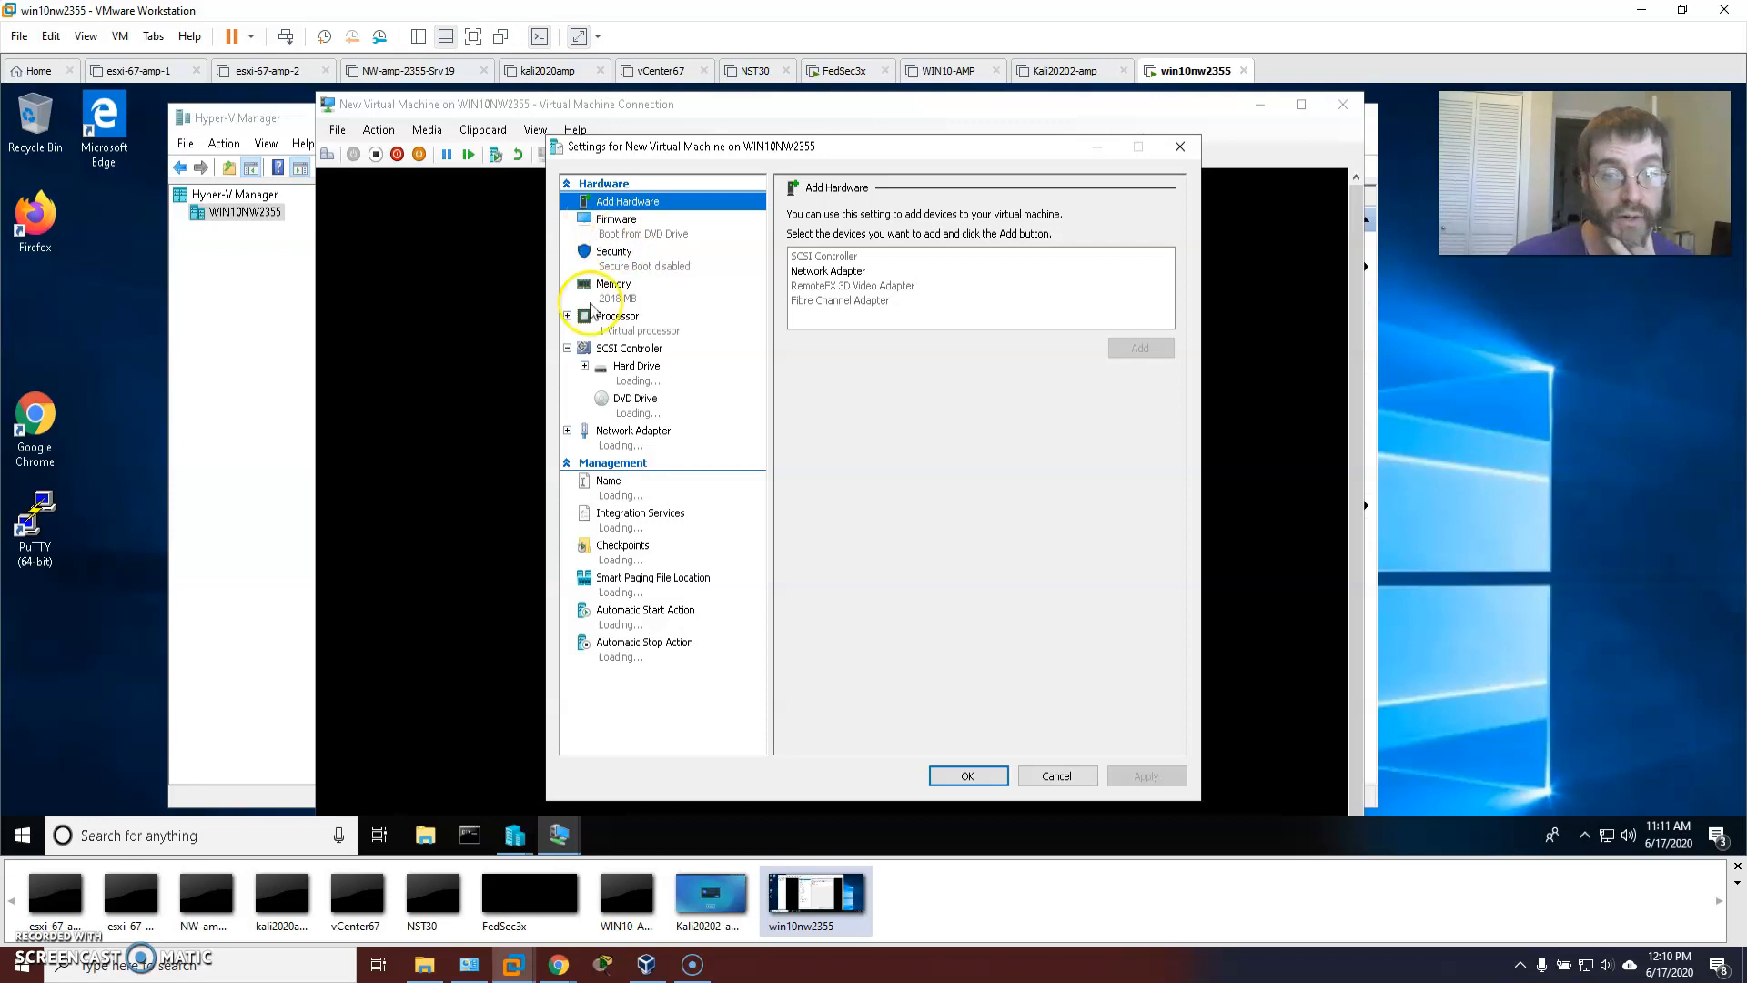
click(662, 366)
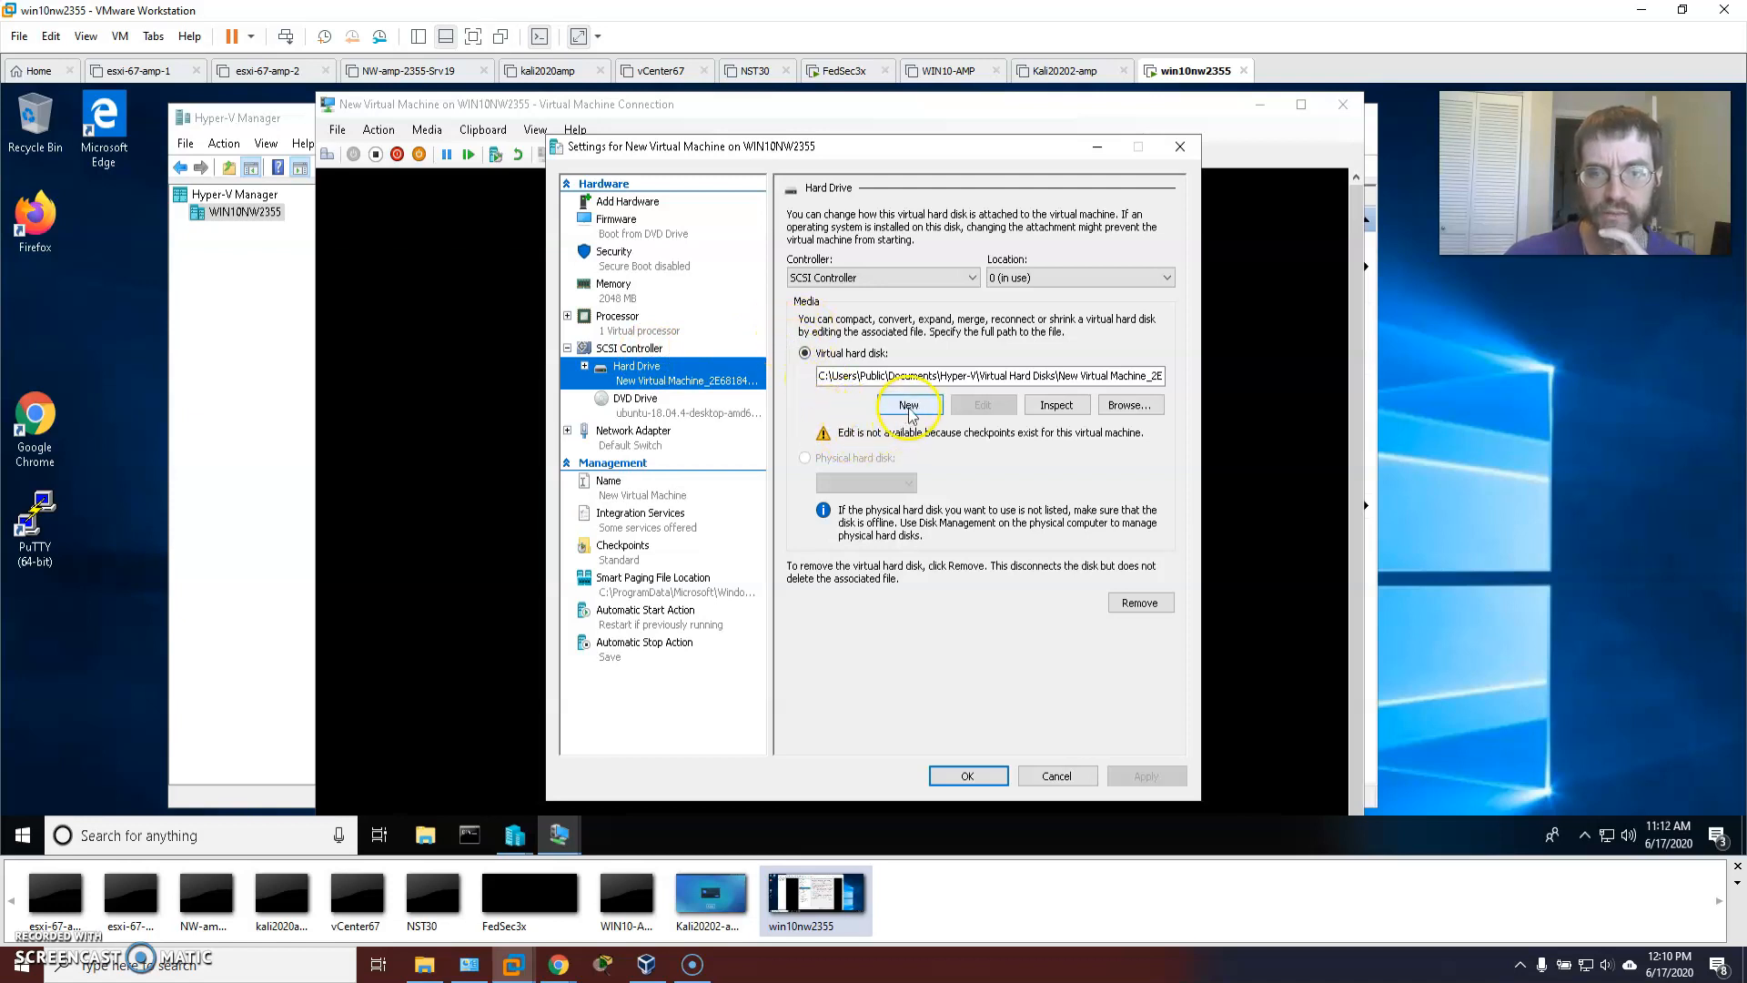
click(1059, 407)
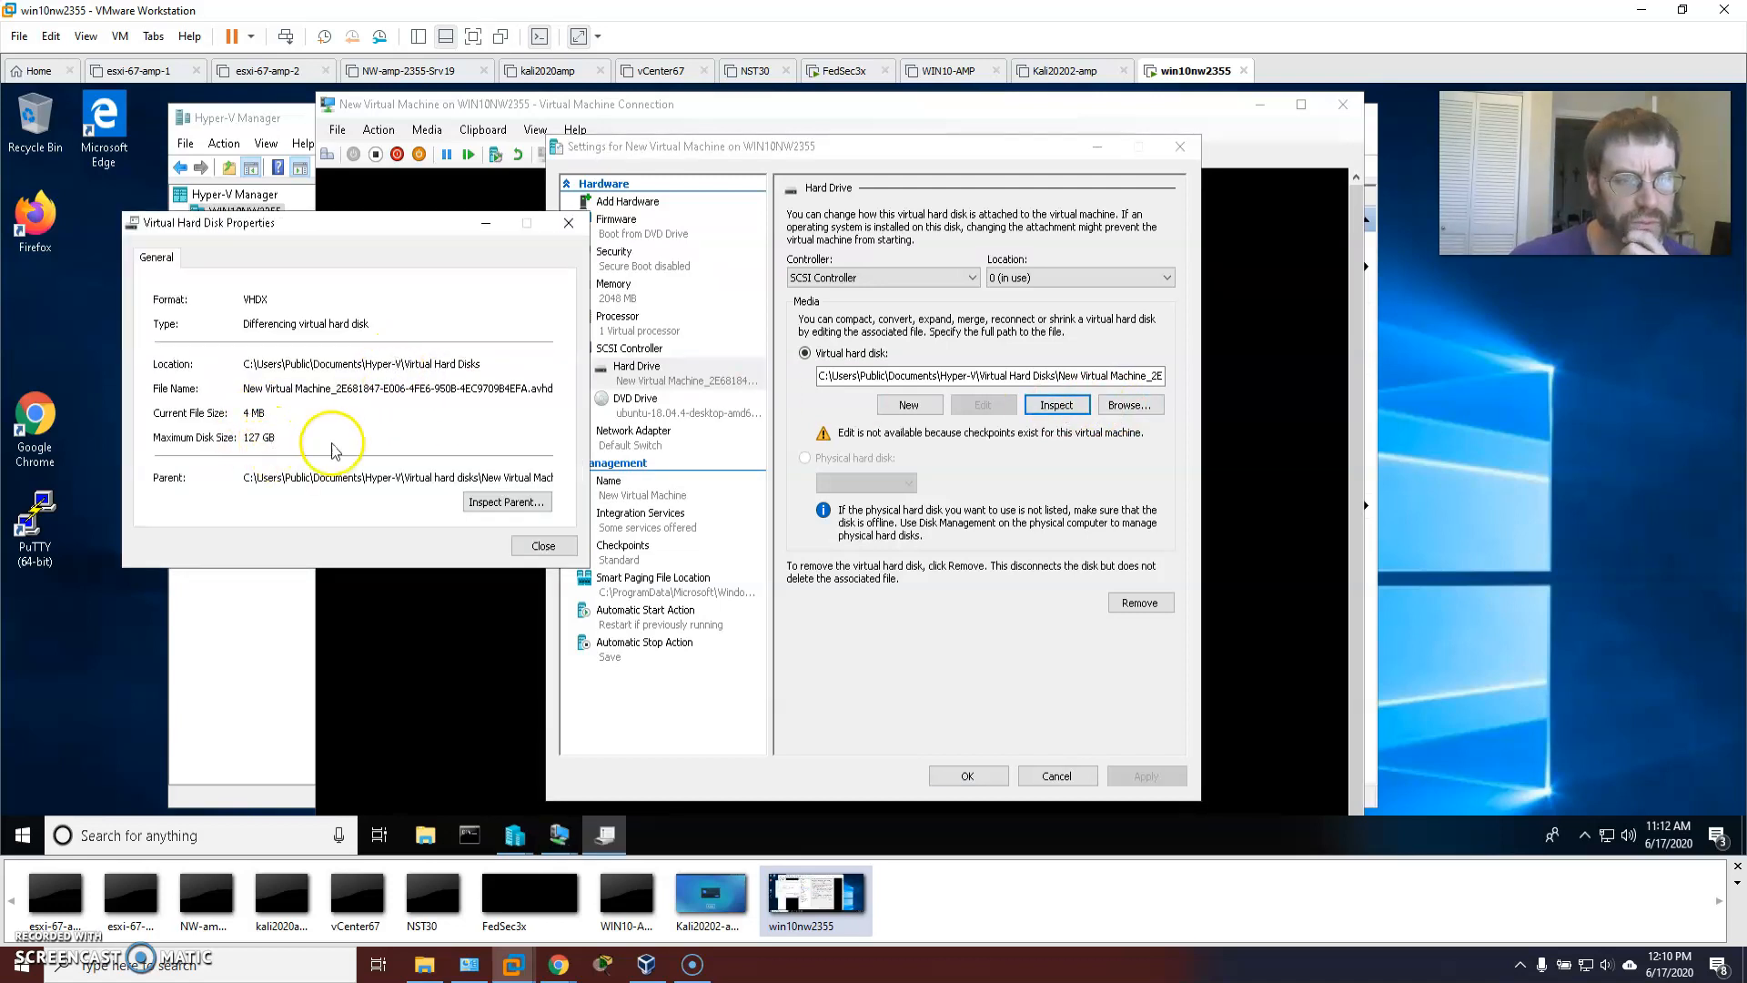
click(563, 555)
Re-inspect the disk, noting its 127 GB maximum size and full parent disk path.
click(585, 366)
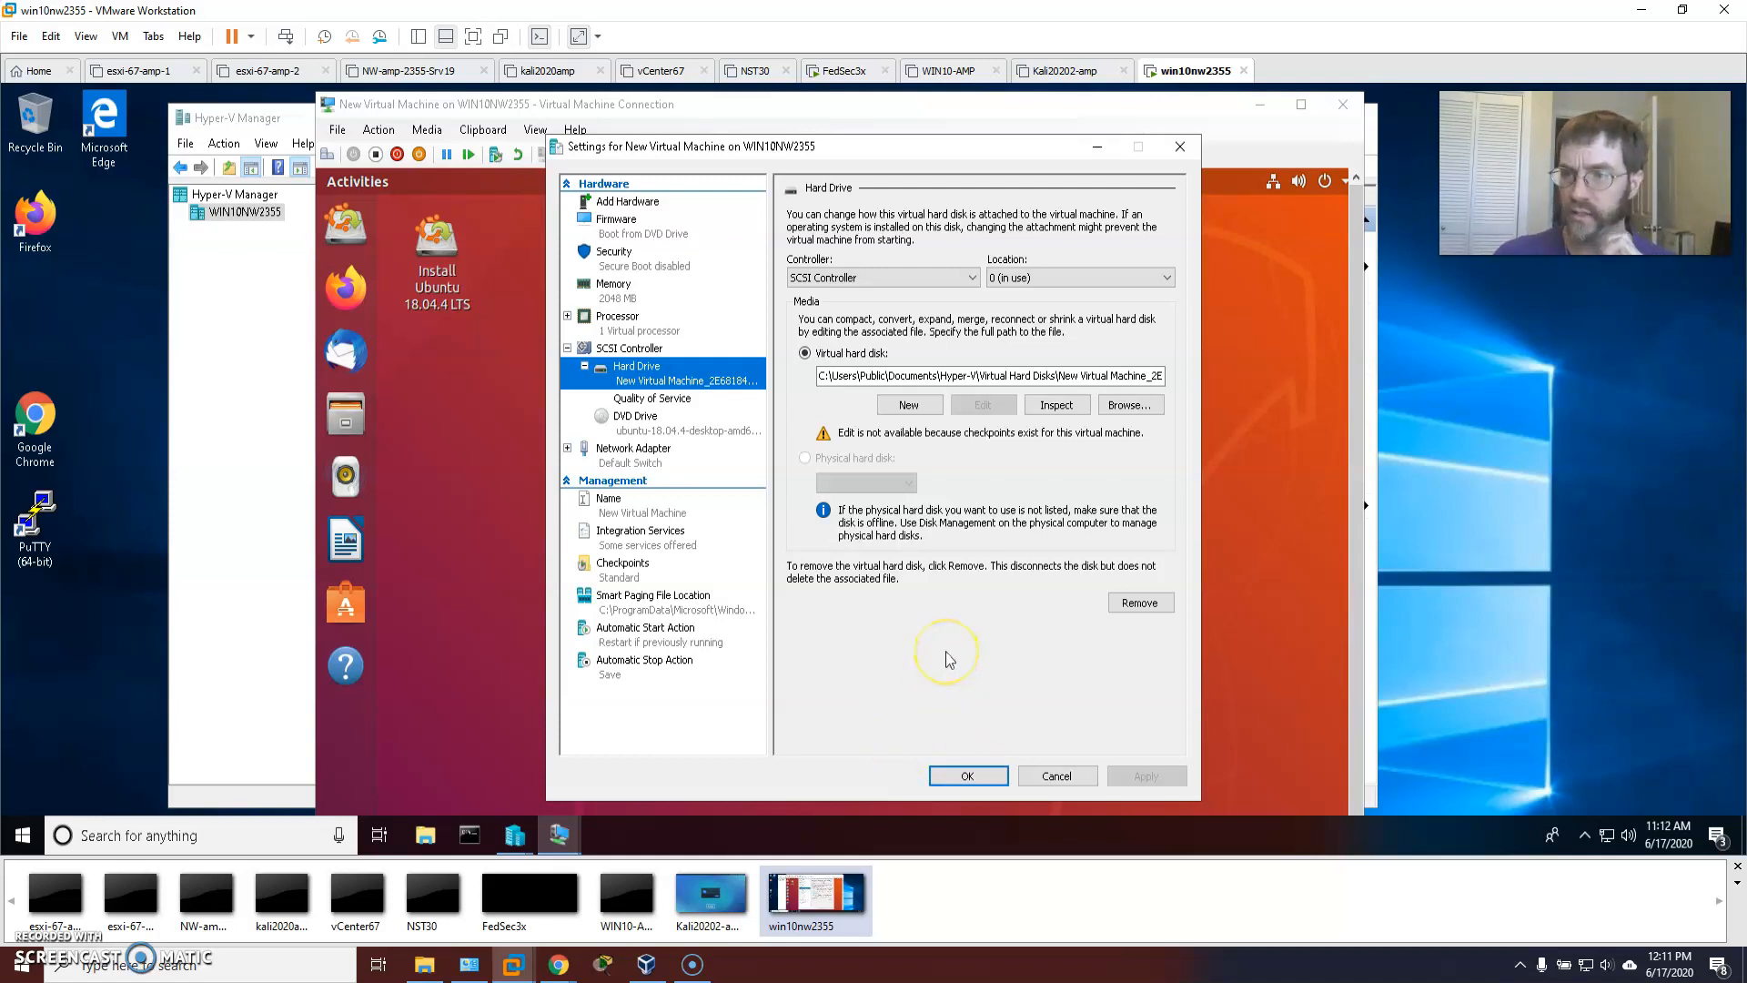
click(1055, 405)
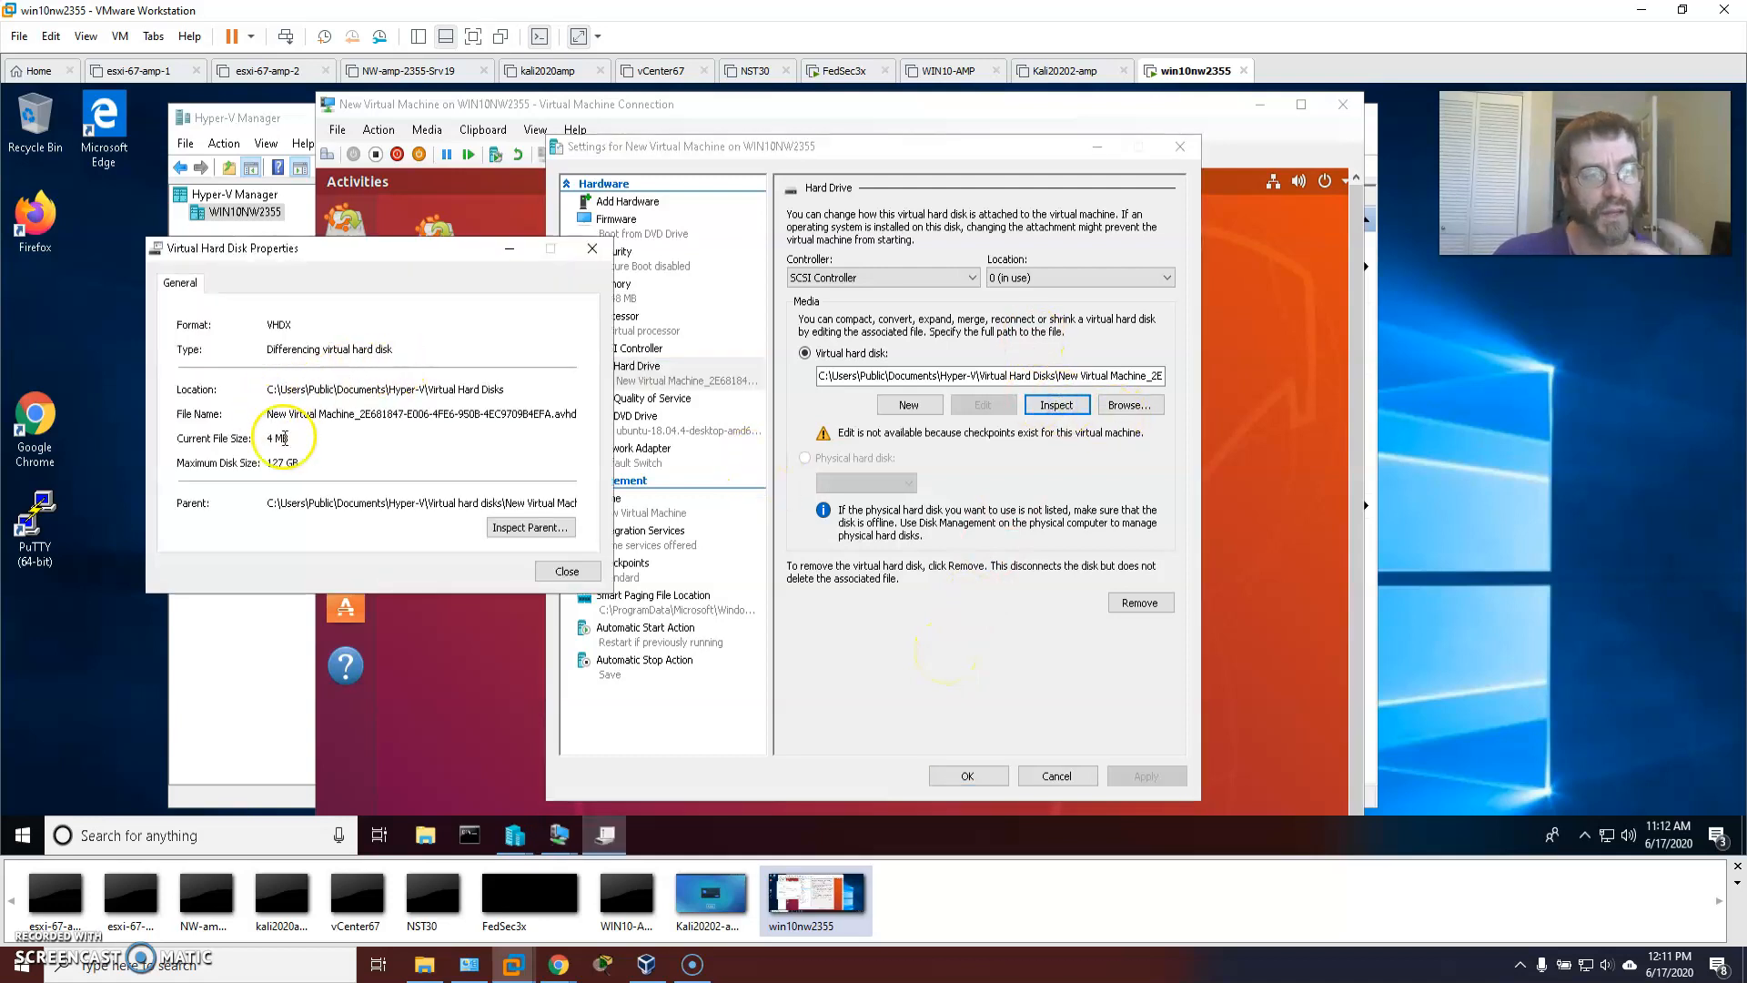
drag(299, 463, 247, 466)
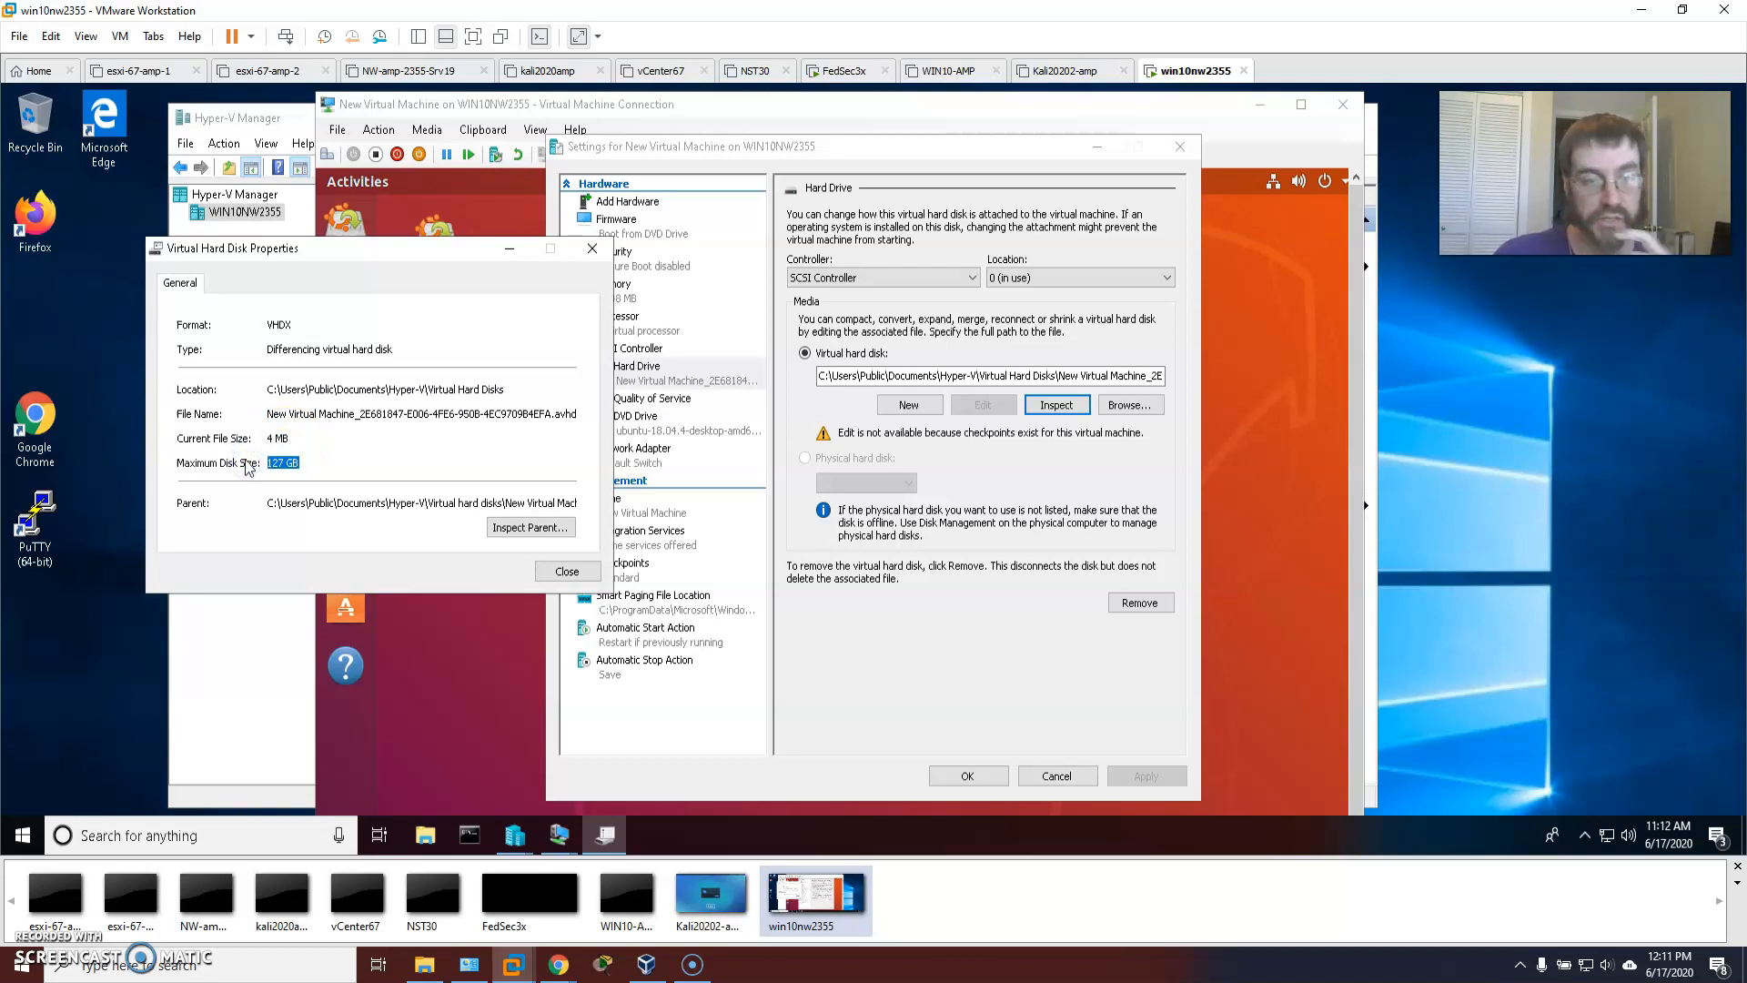
drag(478, 502, 698, 500)
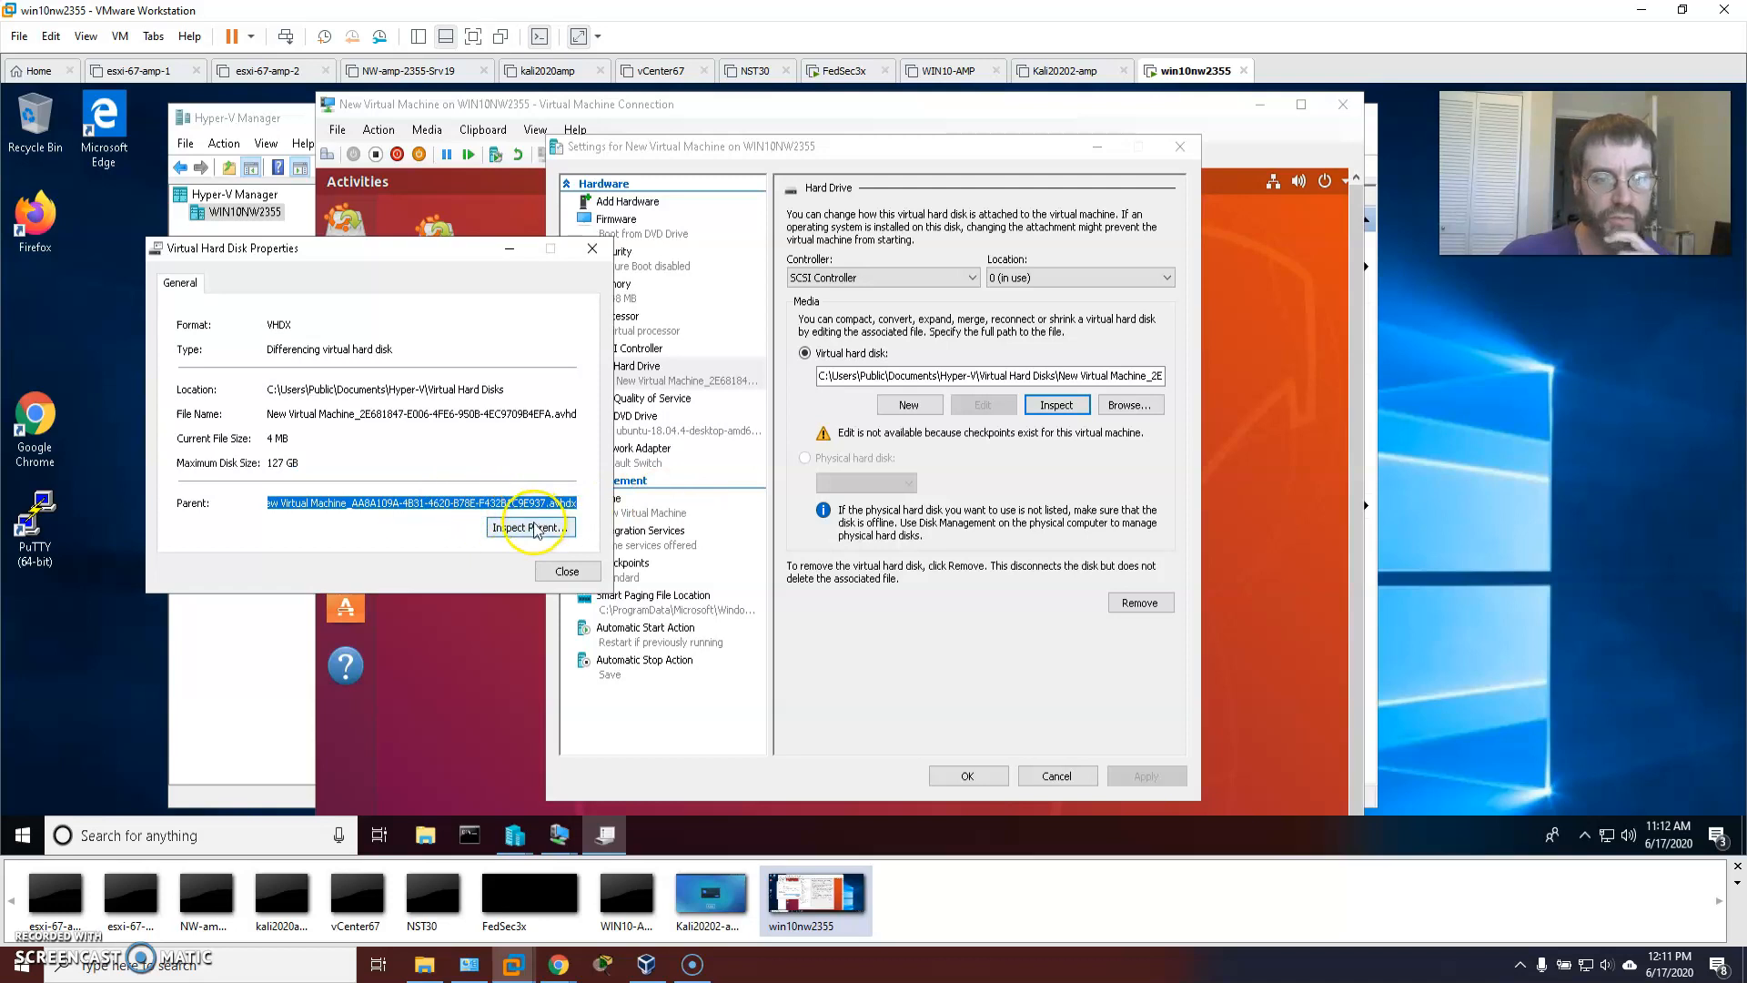
click(566, 571)
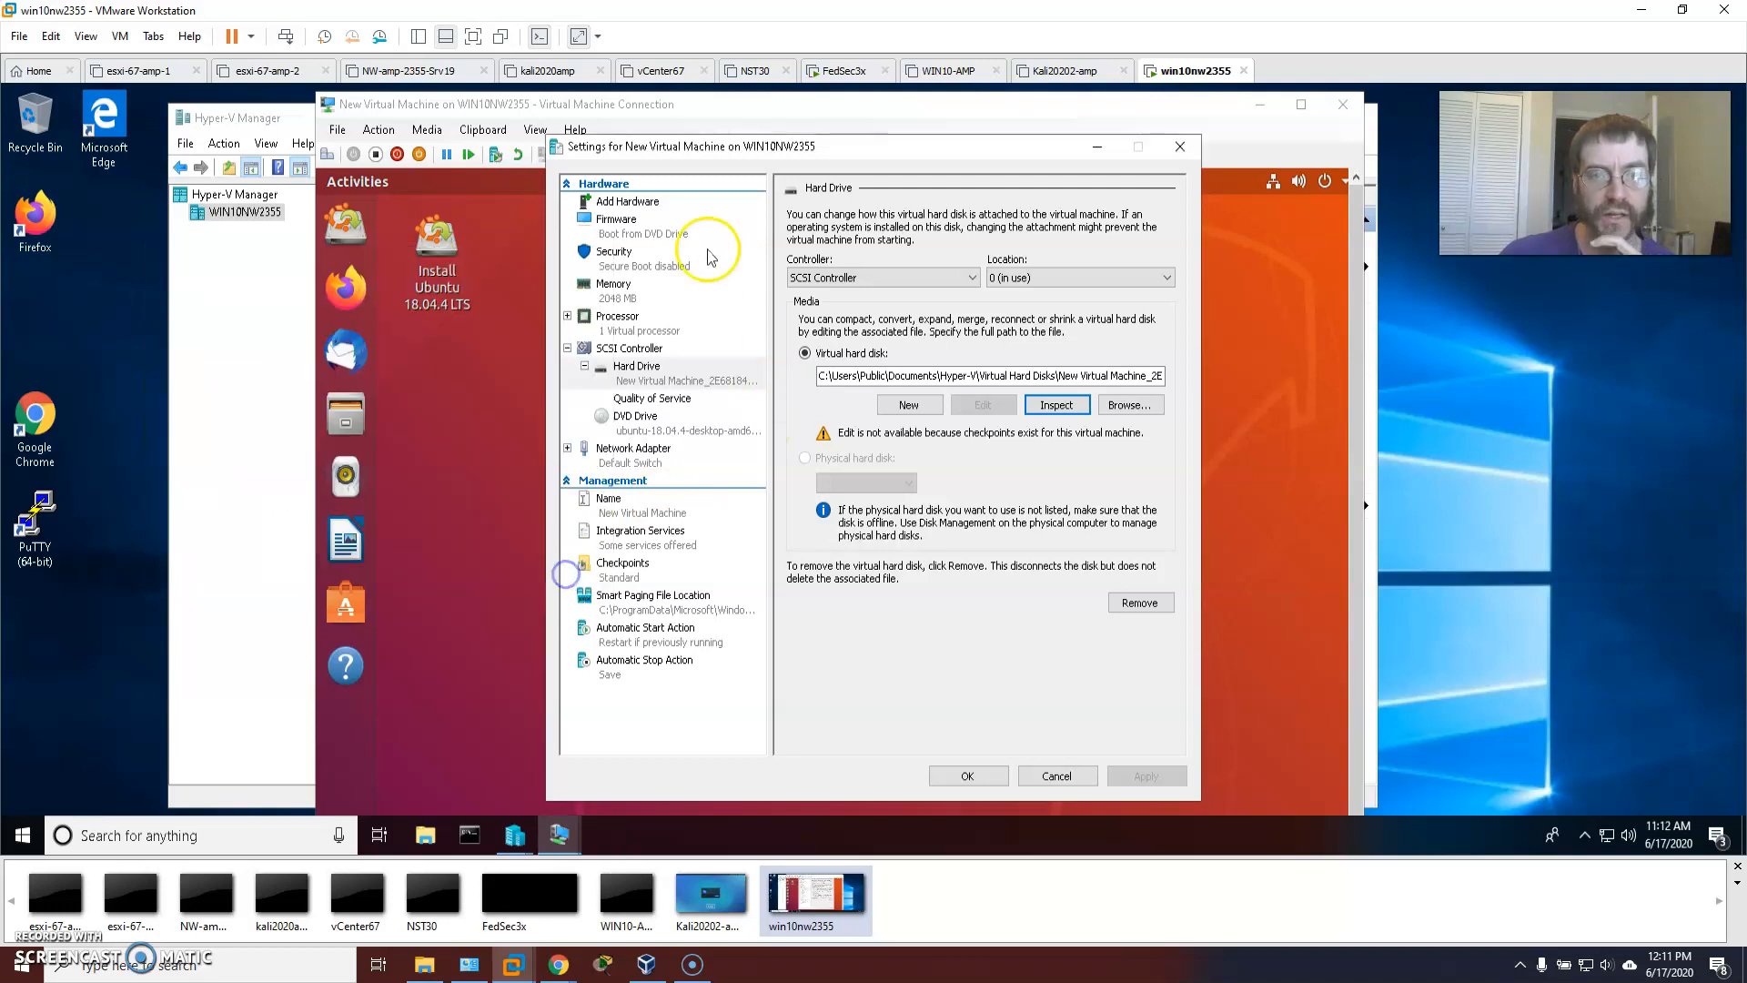
Rename New Virtual Machine to Ubuntu18044lts, apply, and close Settings with OK.
click(606, 202)
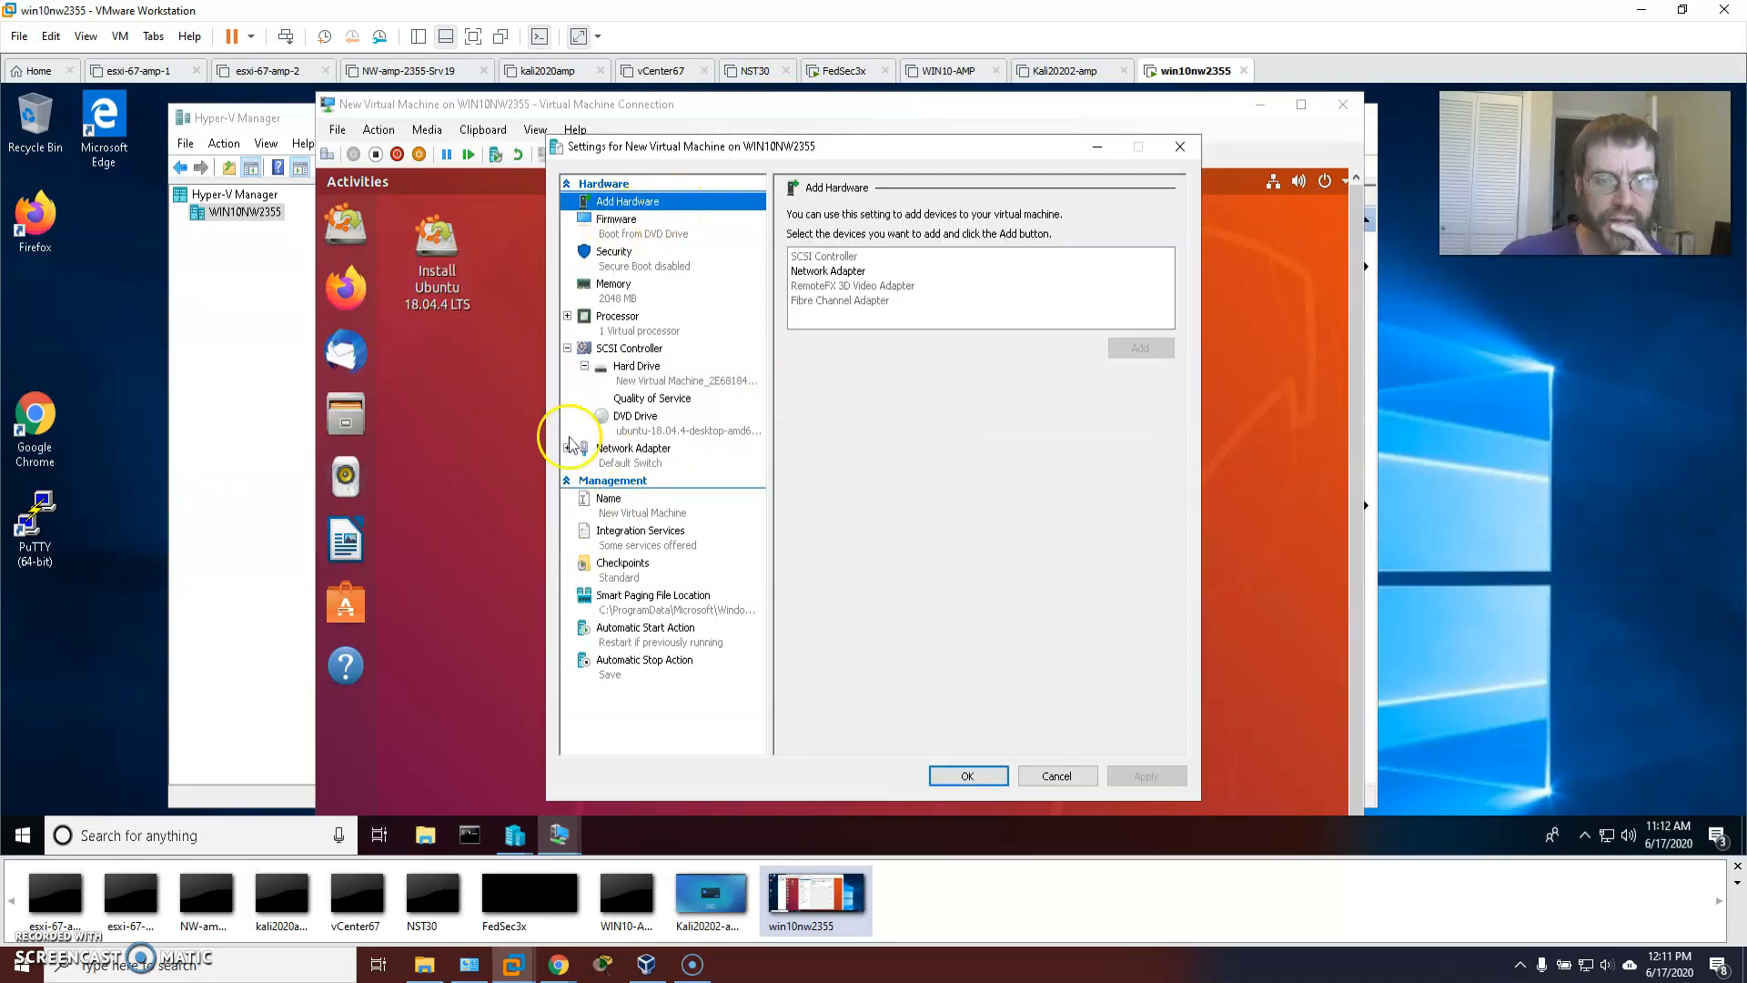
click(596, 503)
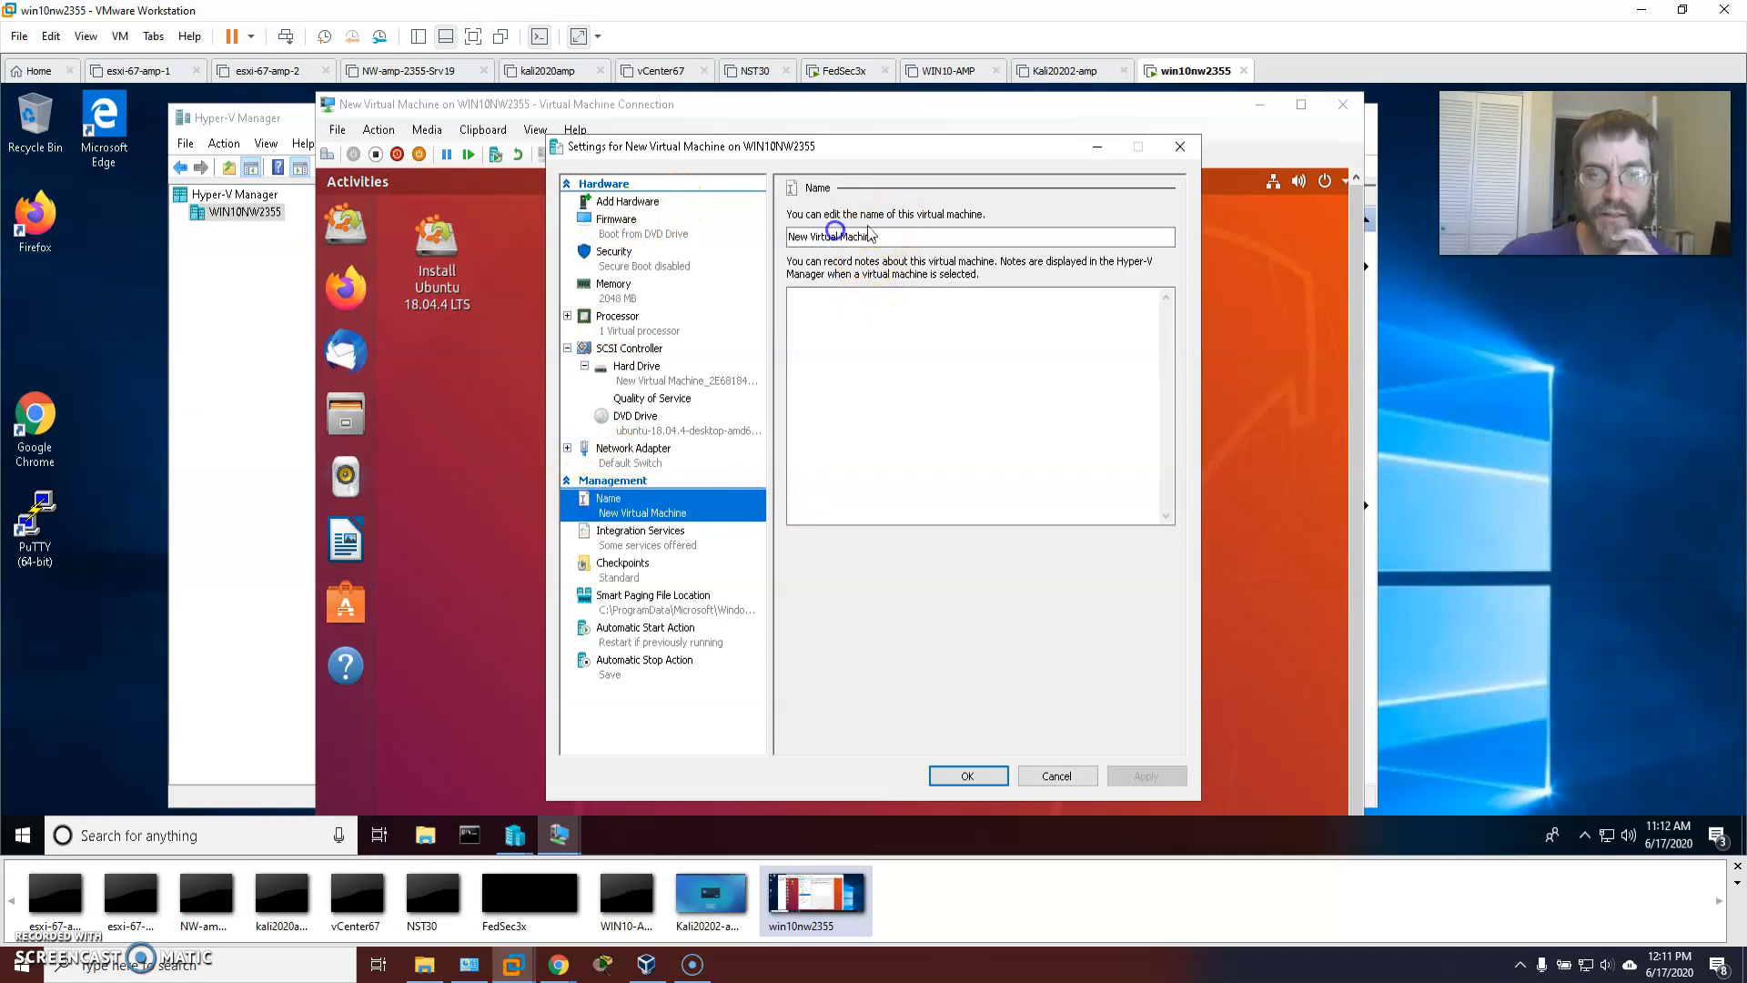
drag(887, 236, 731, 233)
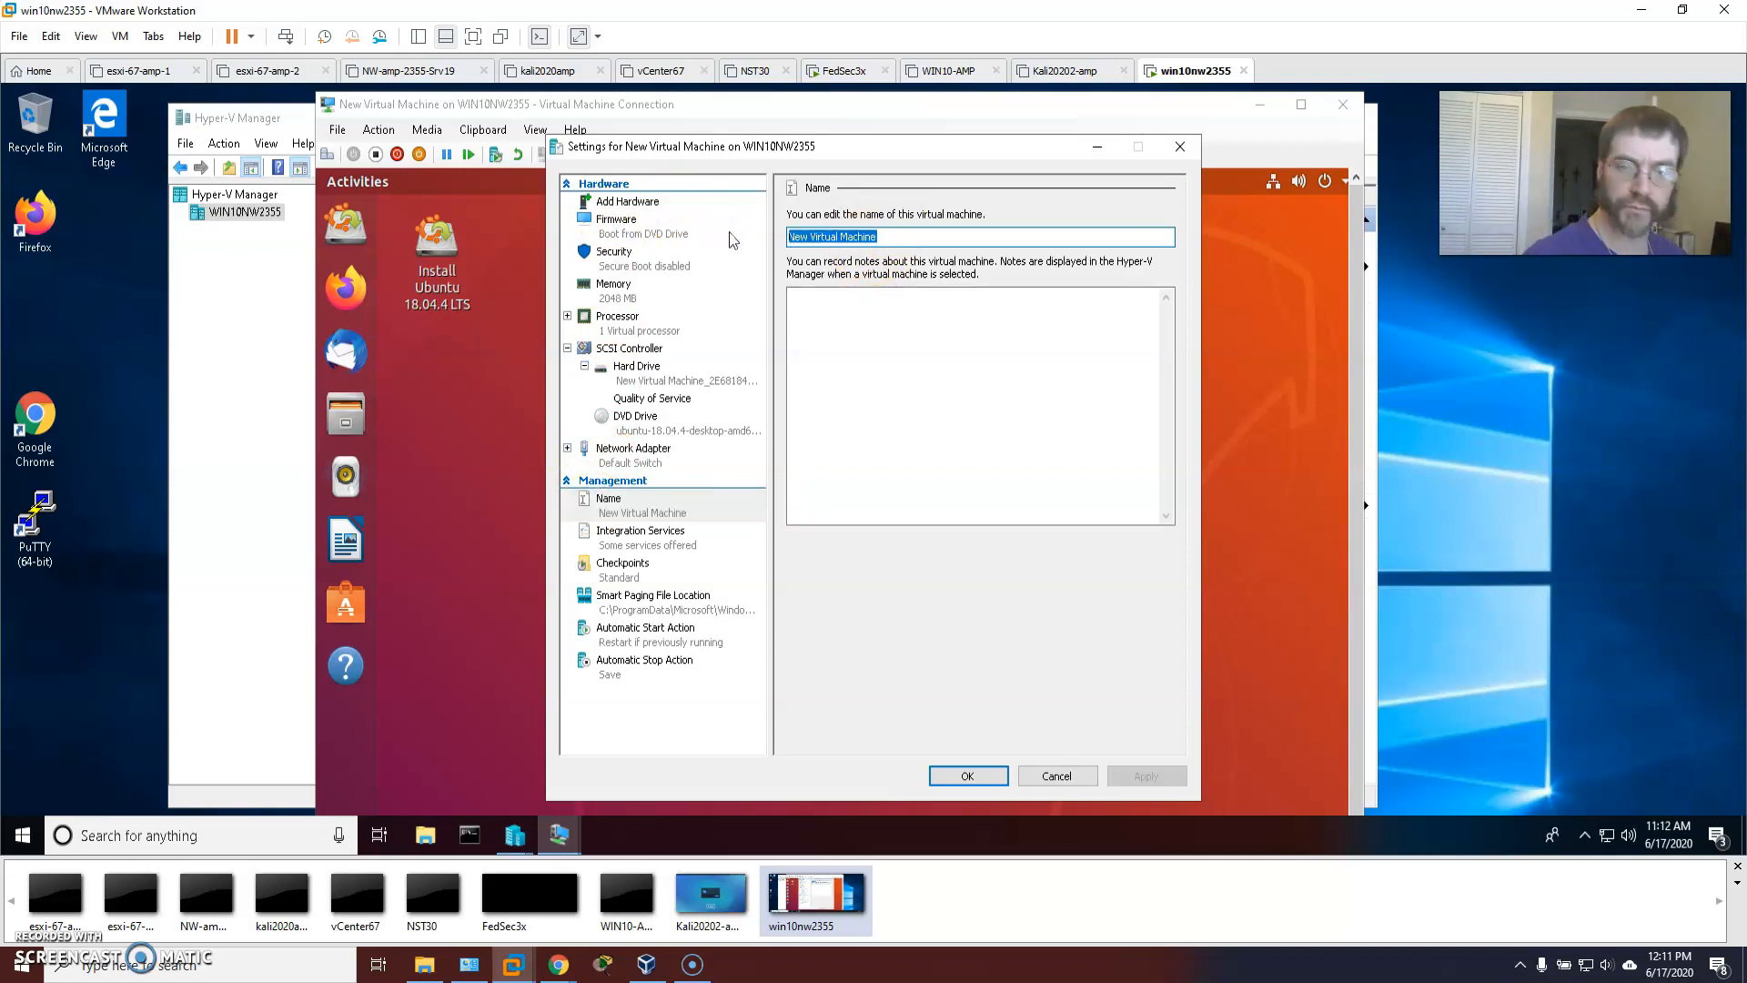
text(Ub)
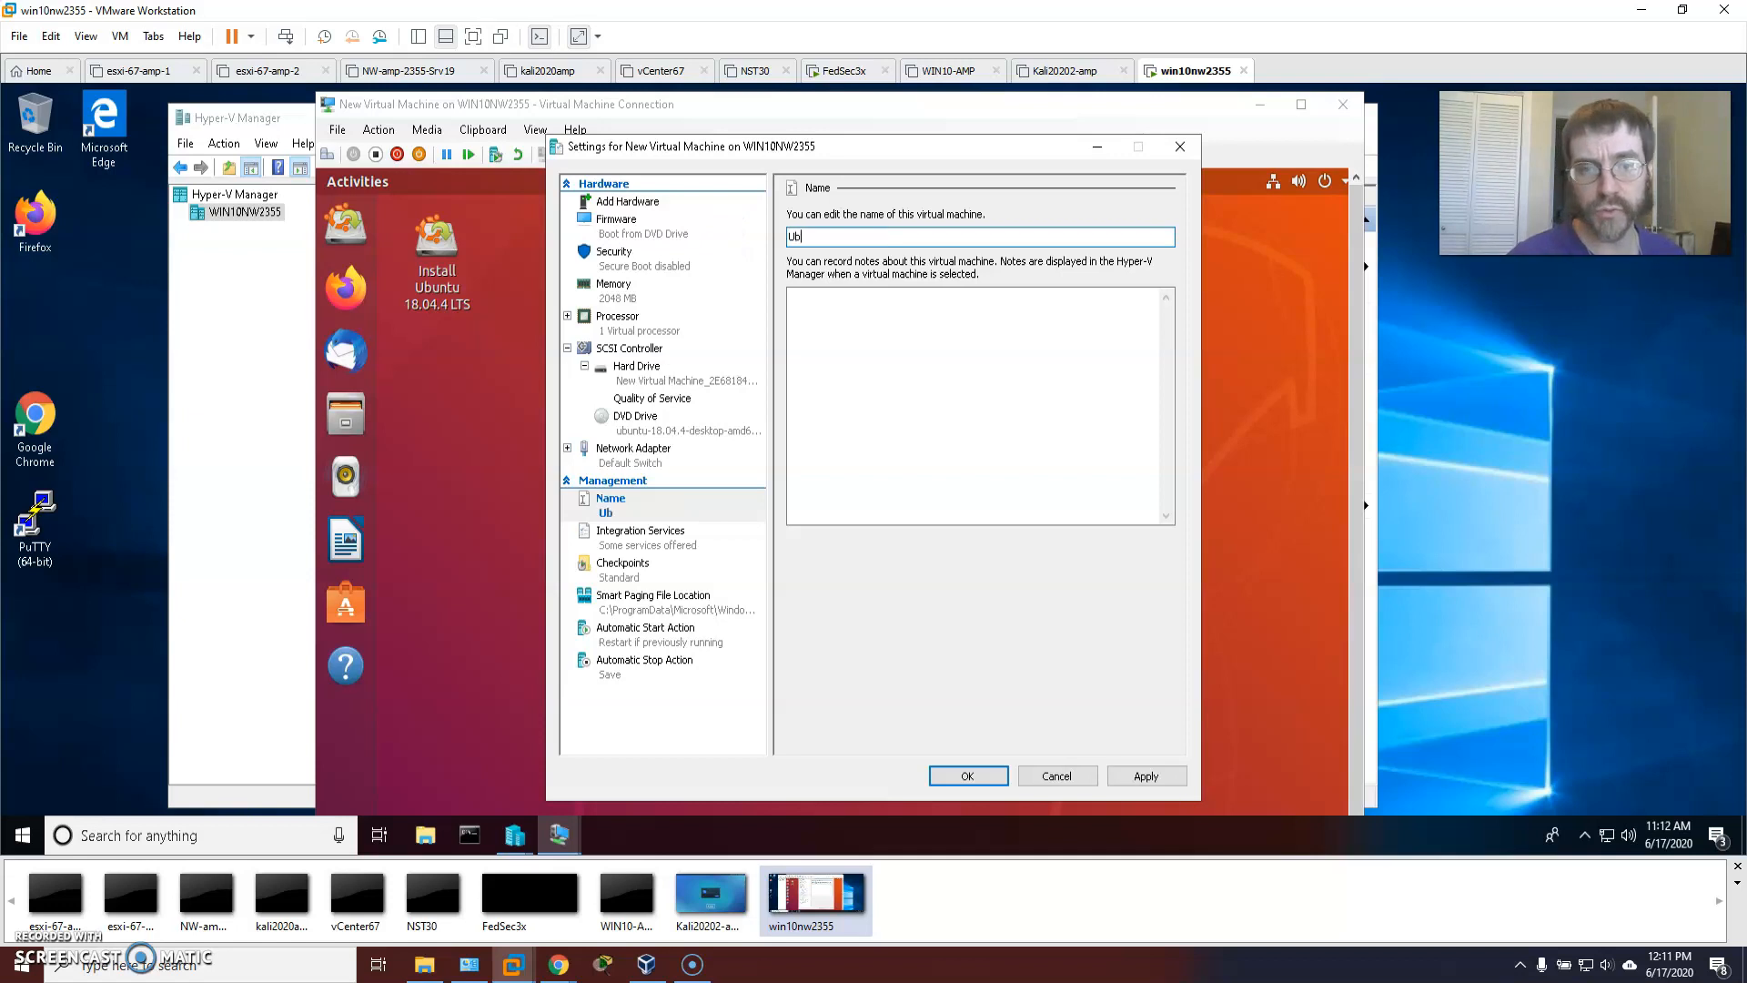
text(untu)
key(BackSpace)
text(TEst)
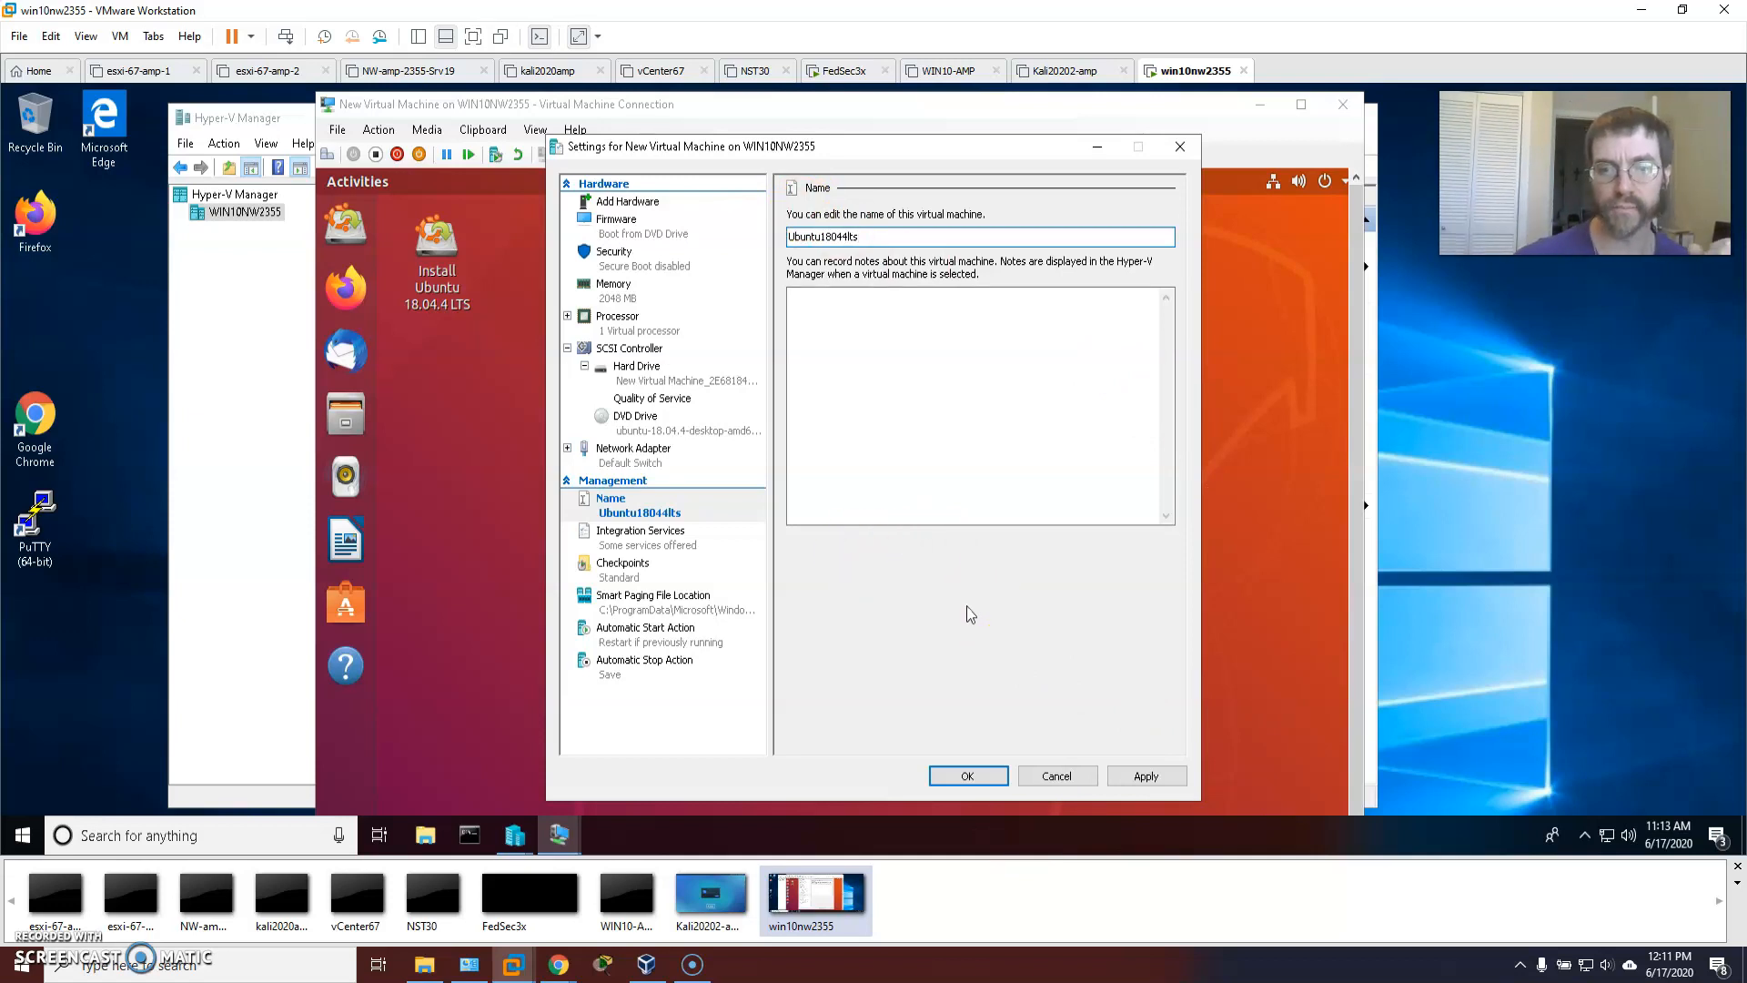
click(1130, 776)
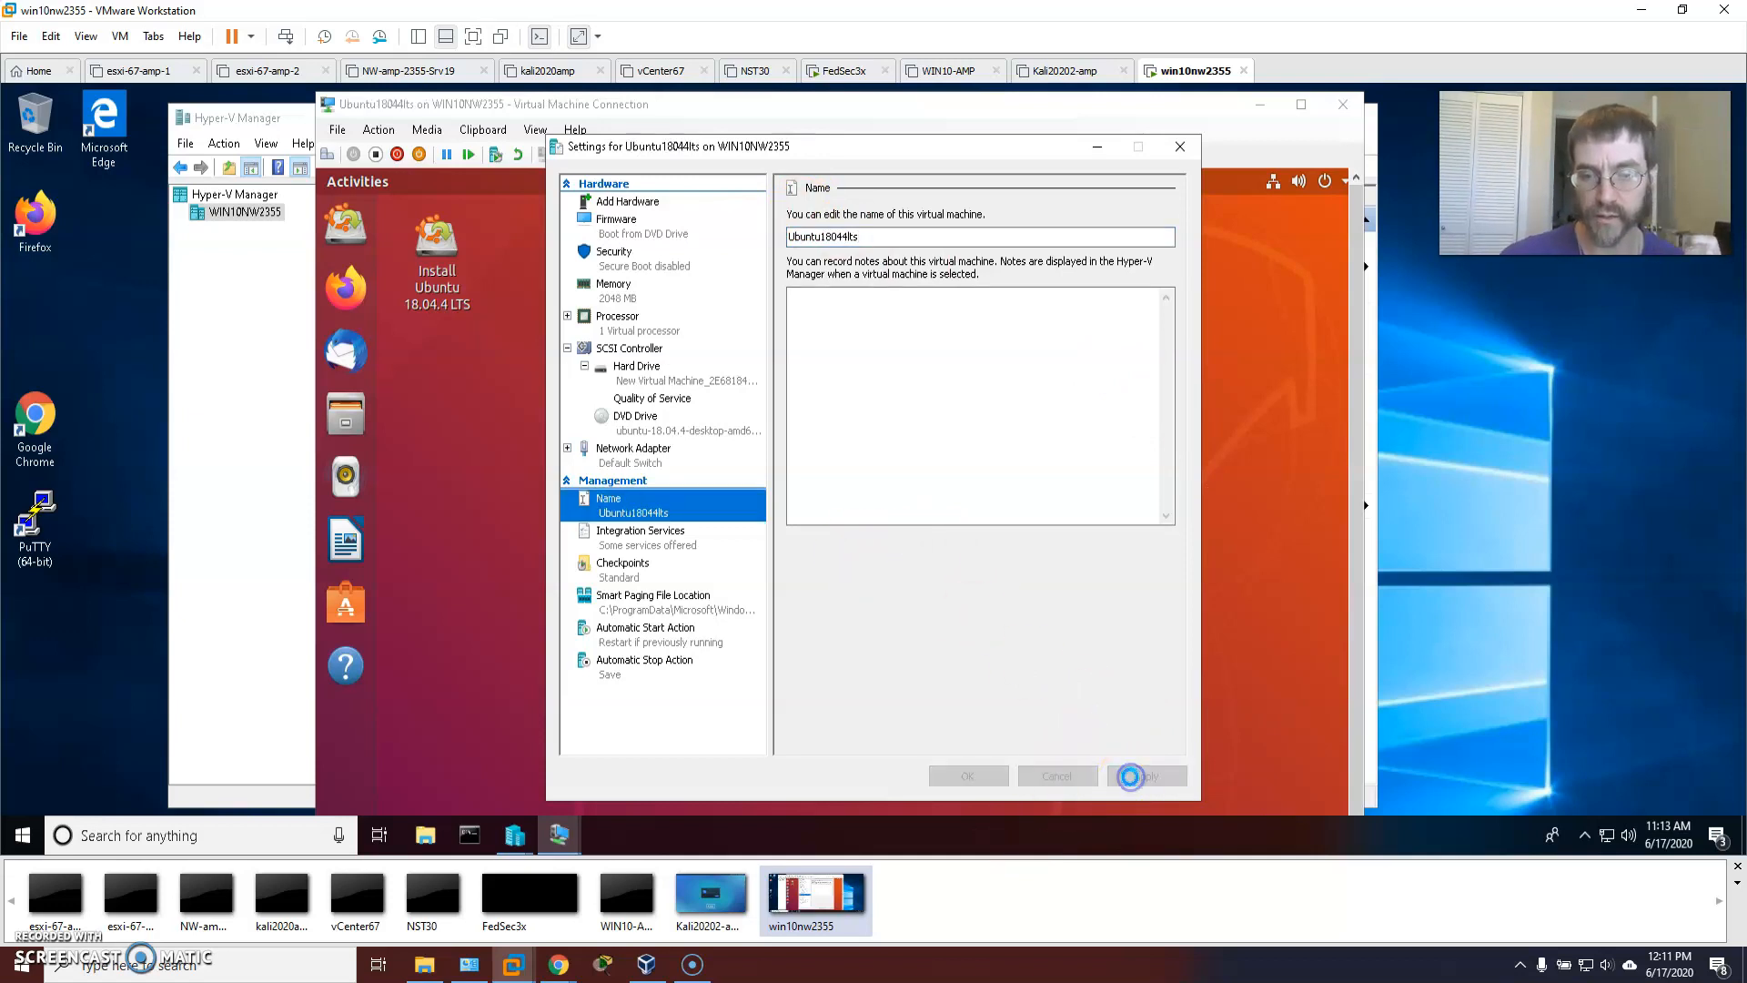
click(974, 776)
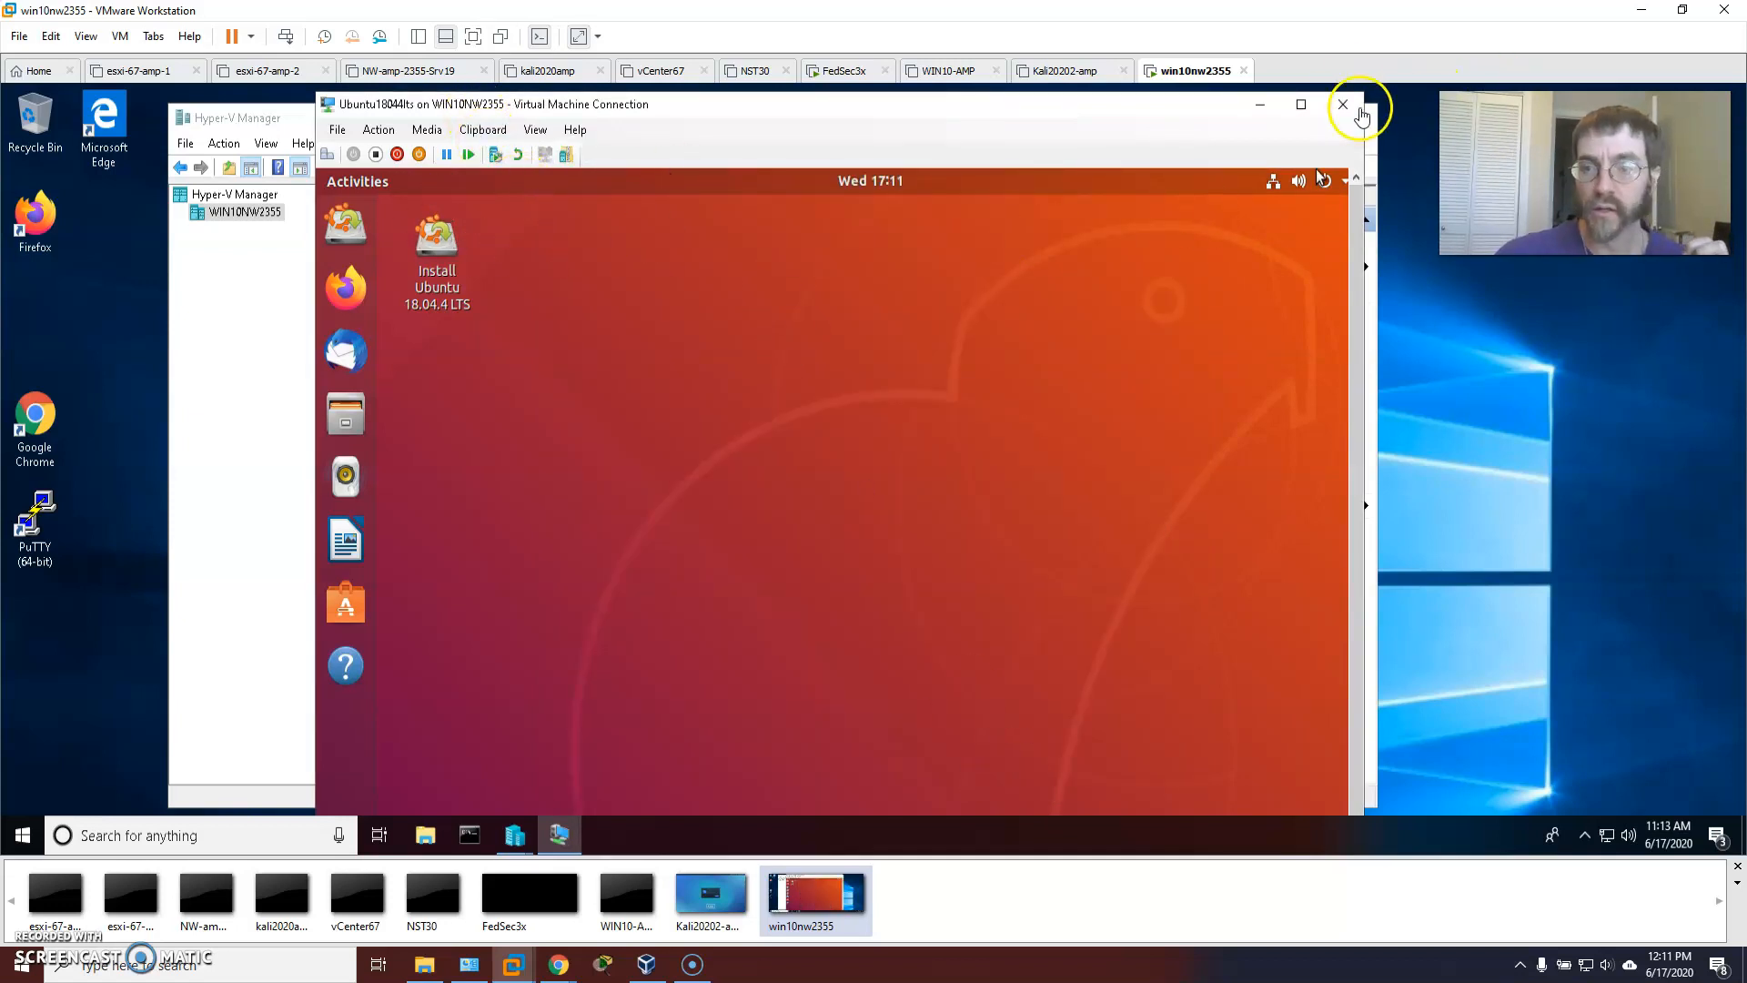
Power off the Ubuntu live session from its top-right system menu in the VM console.
click(535, 106)
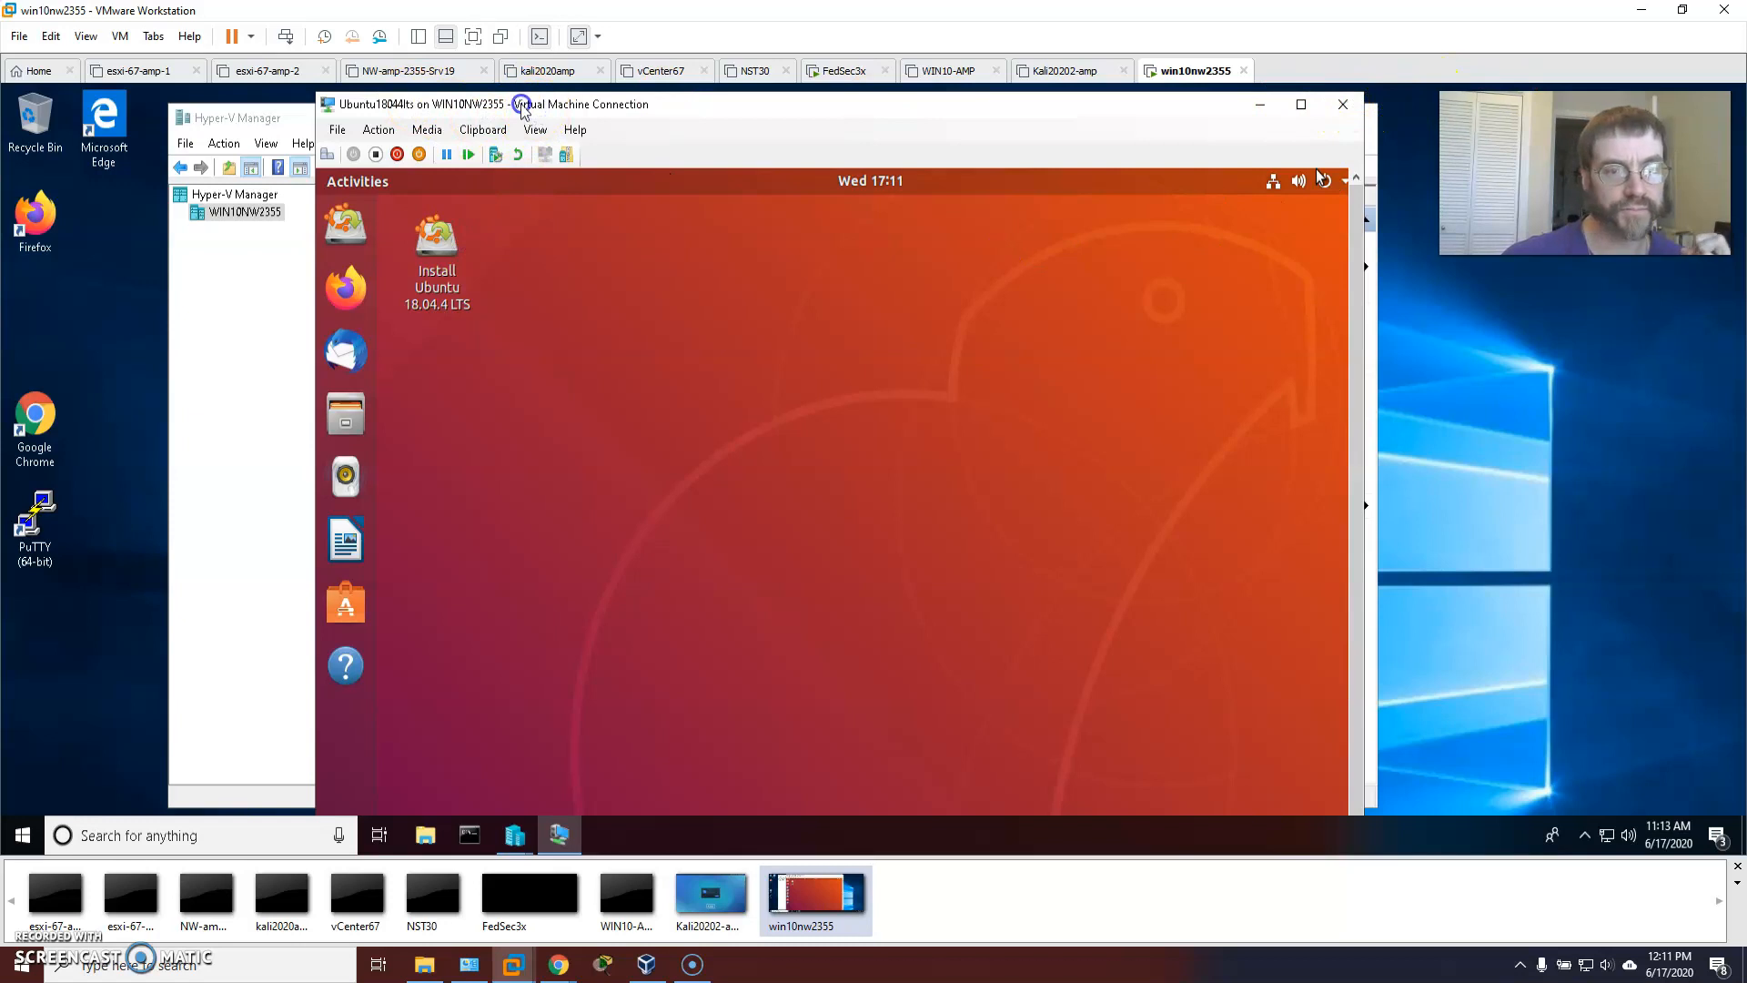
double_click(524, 106)
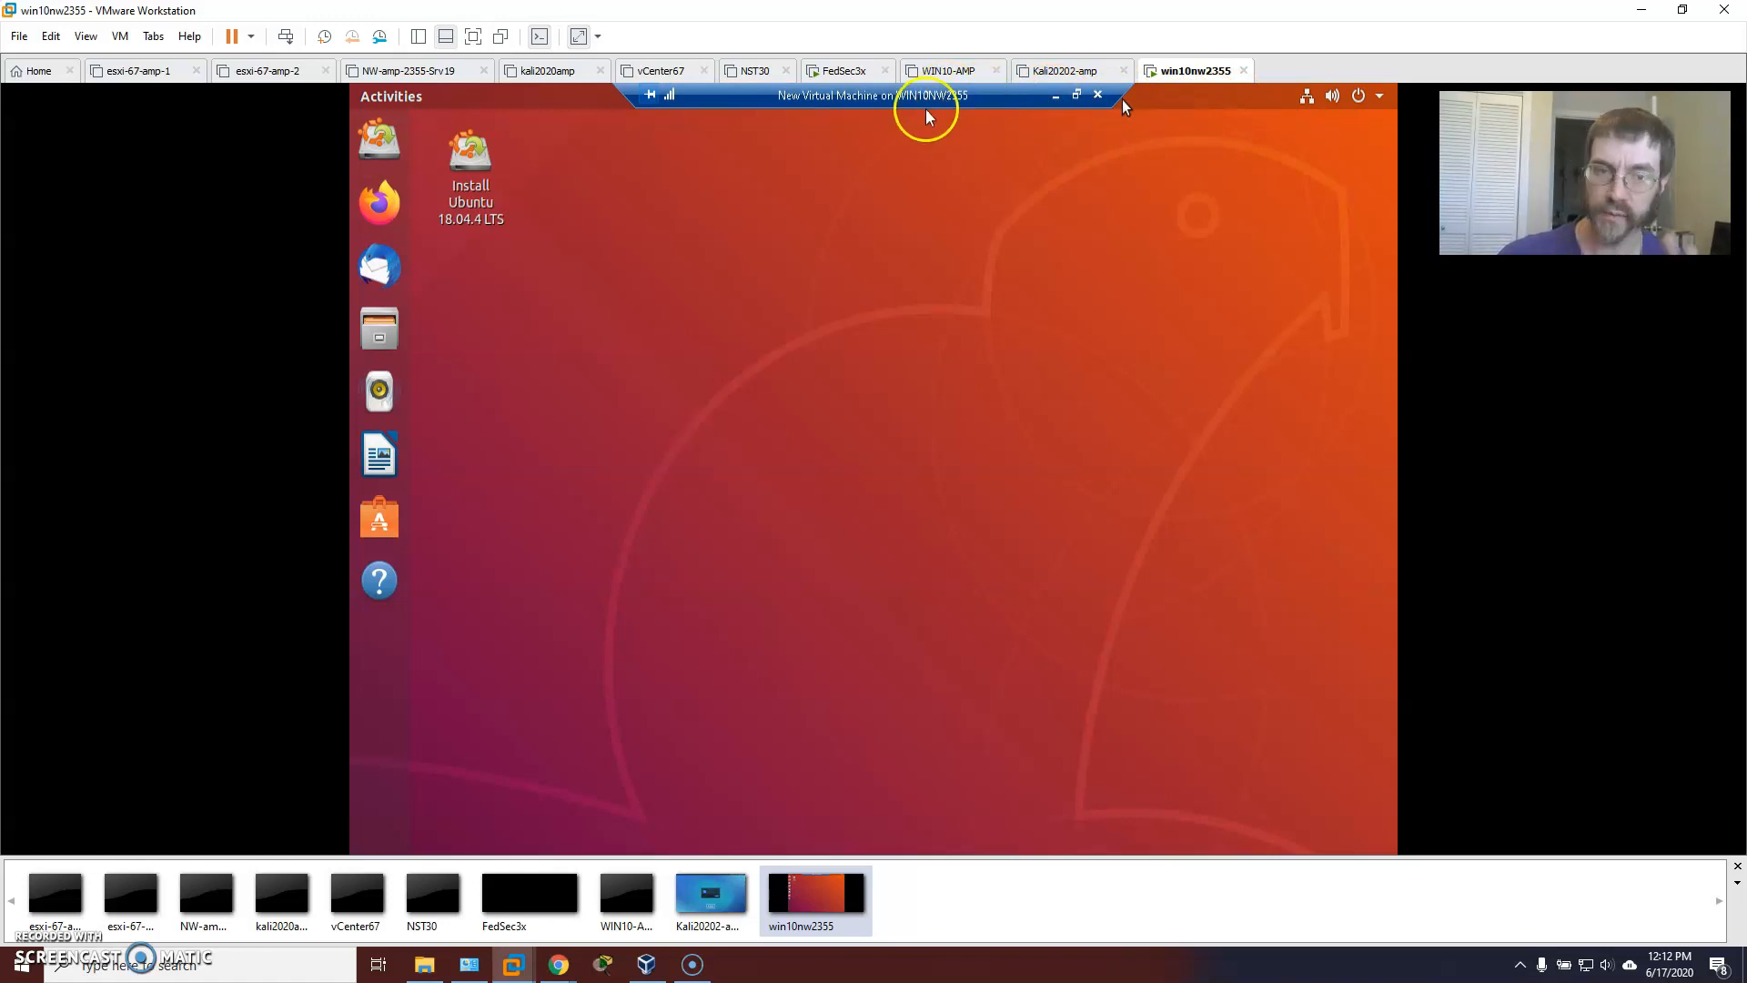
click(1053, 98)
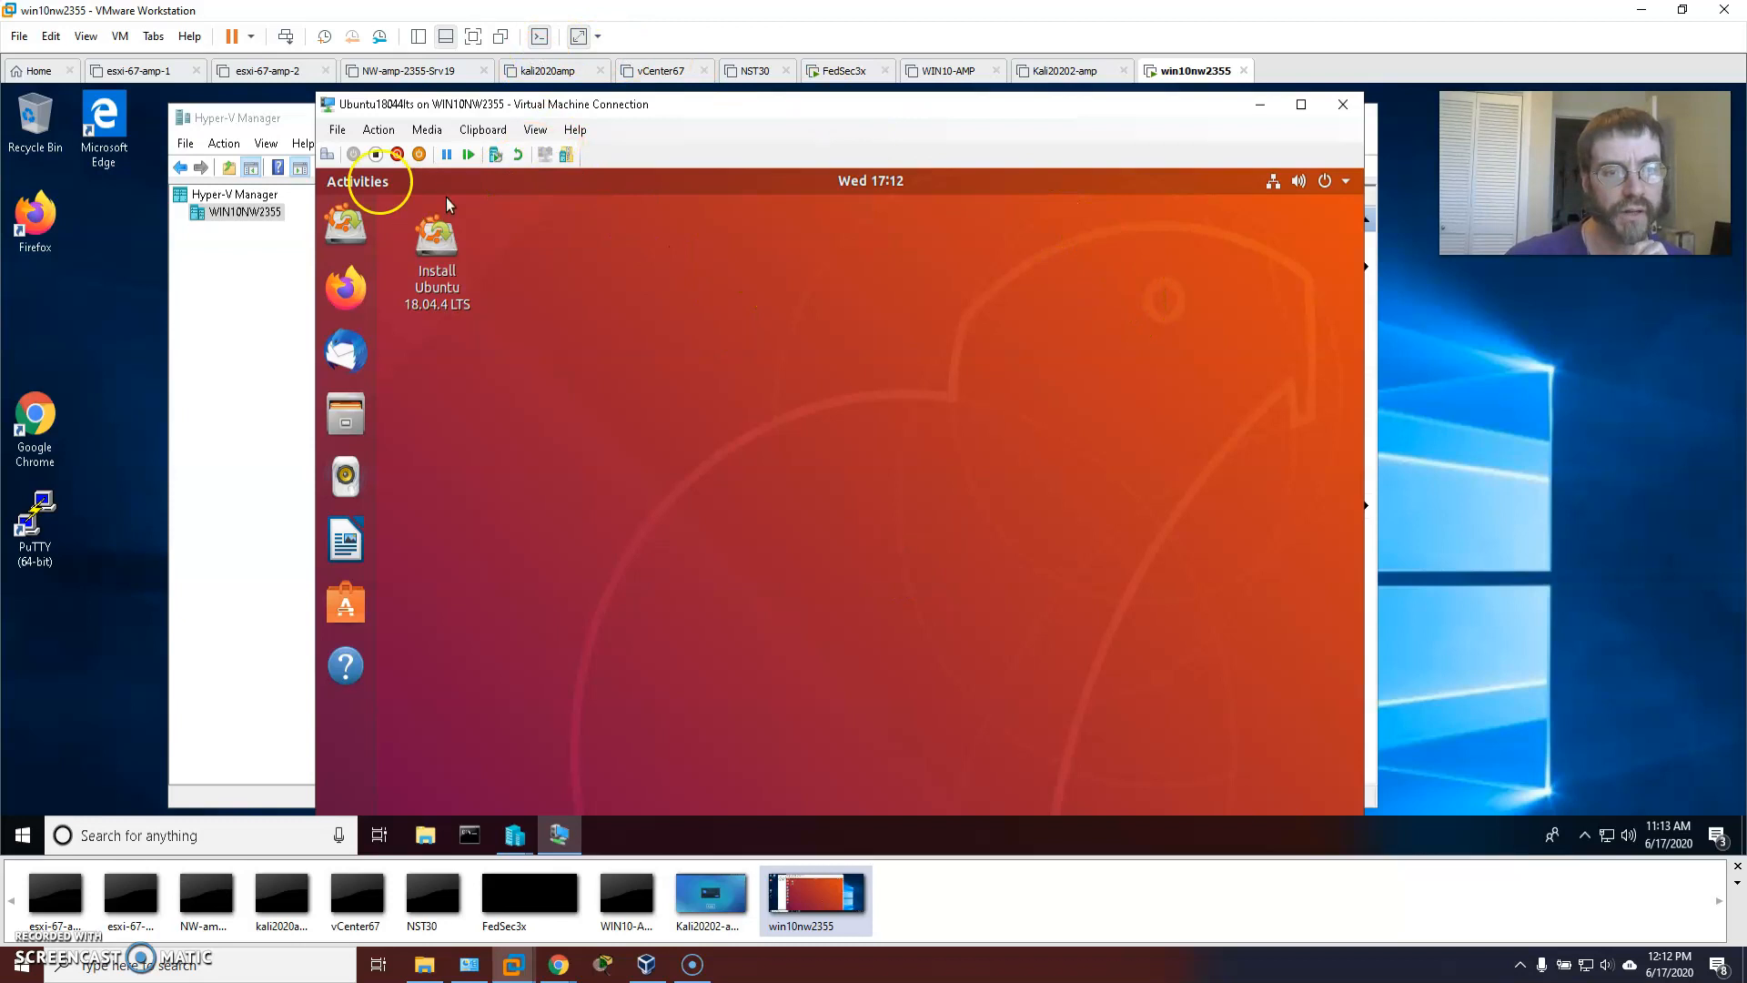
click(1346, 181)
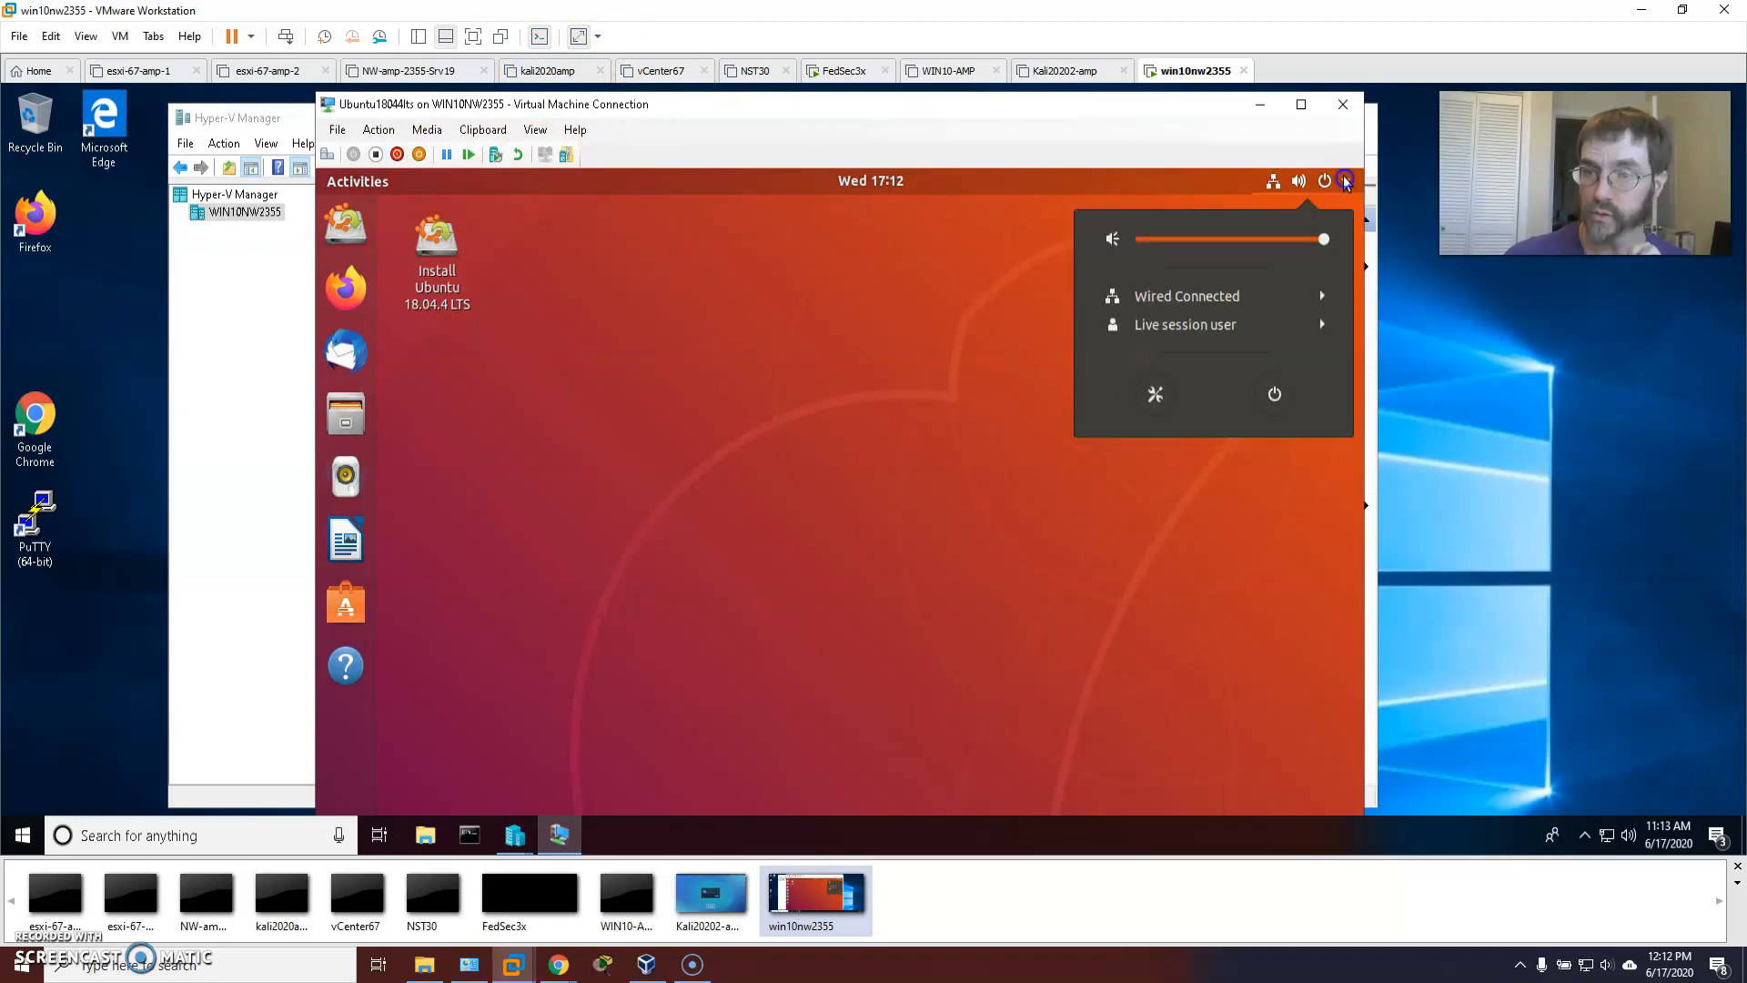
click(1274, 395)
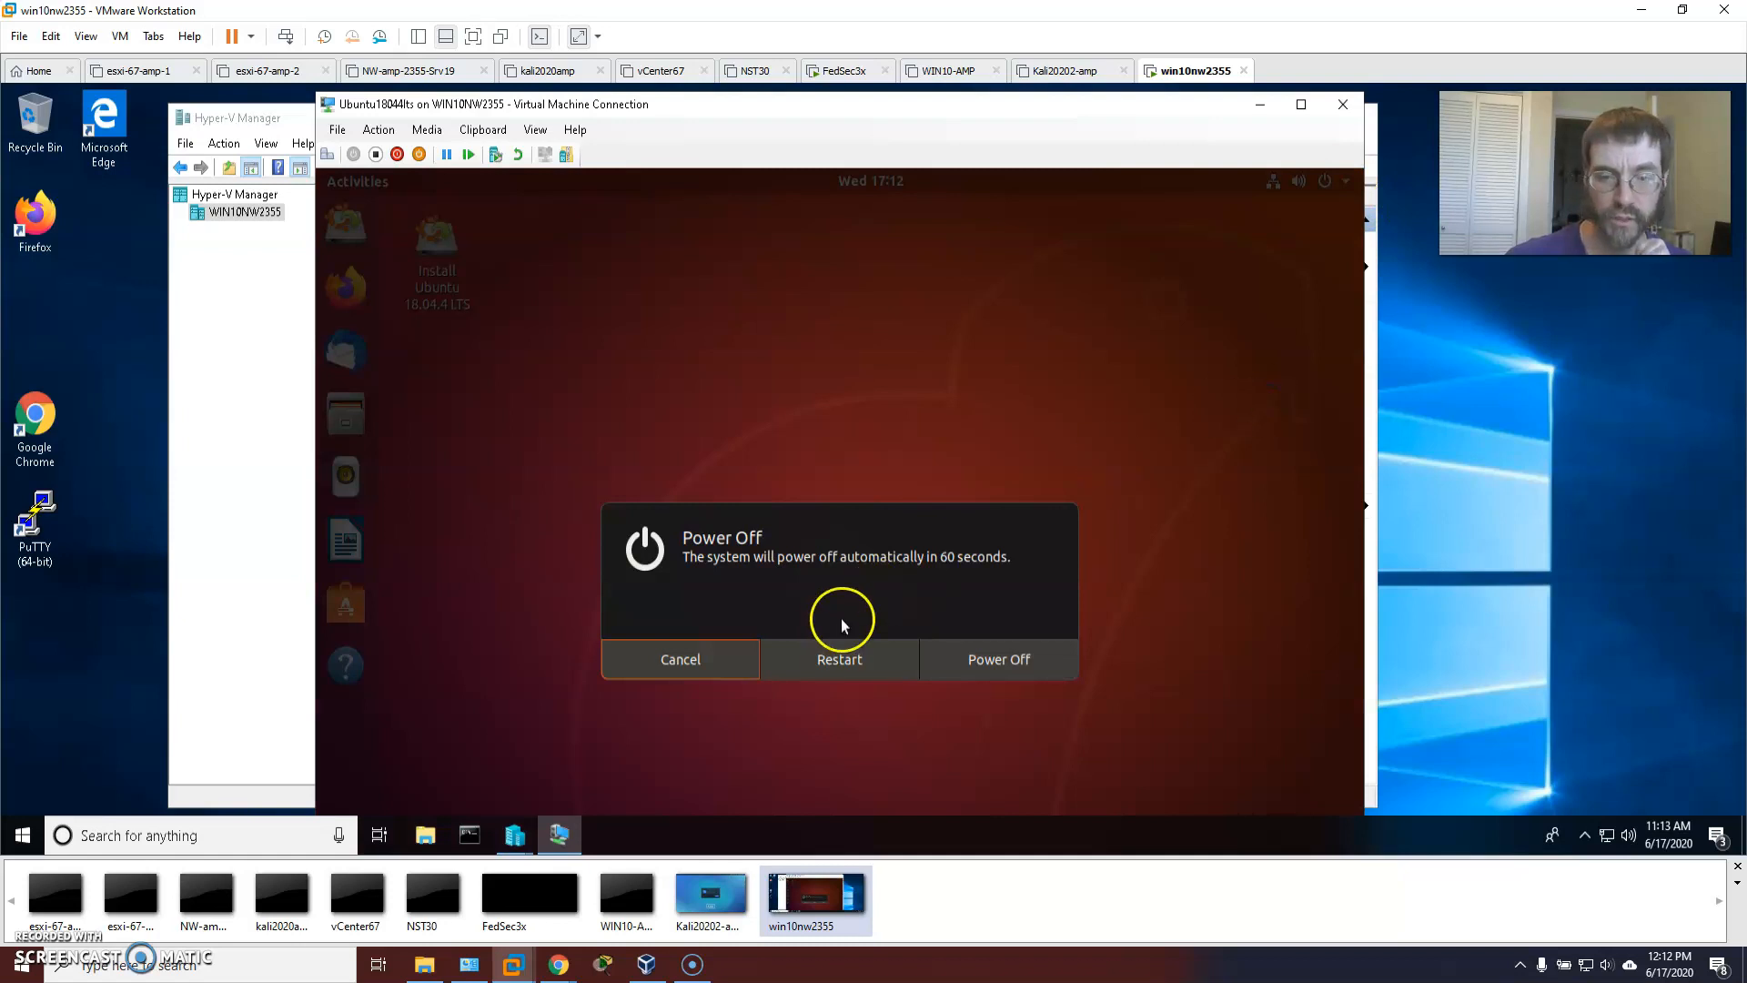
click(982, 655)
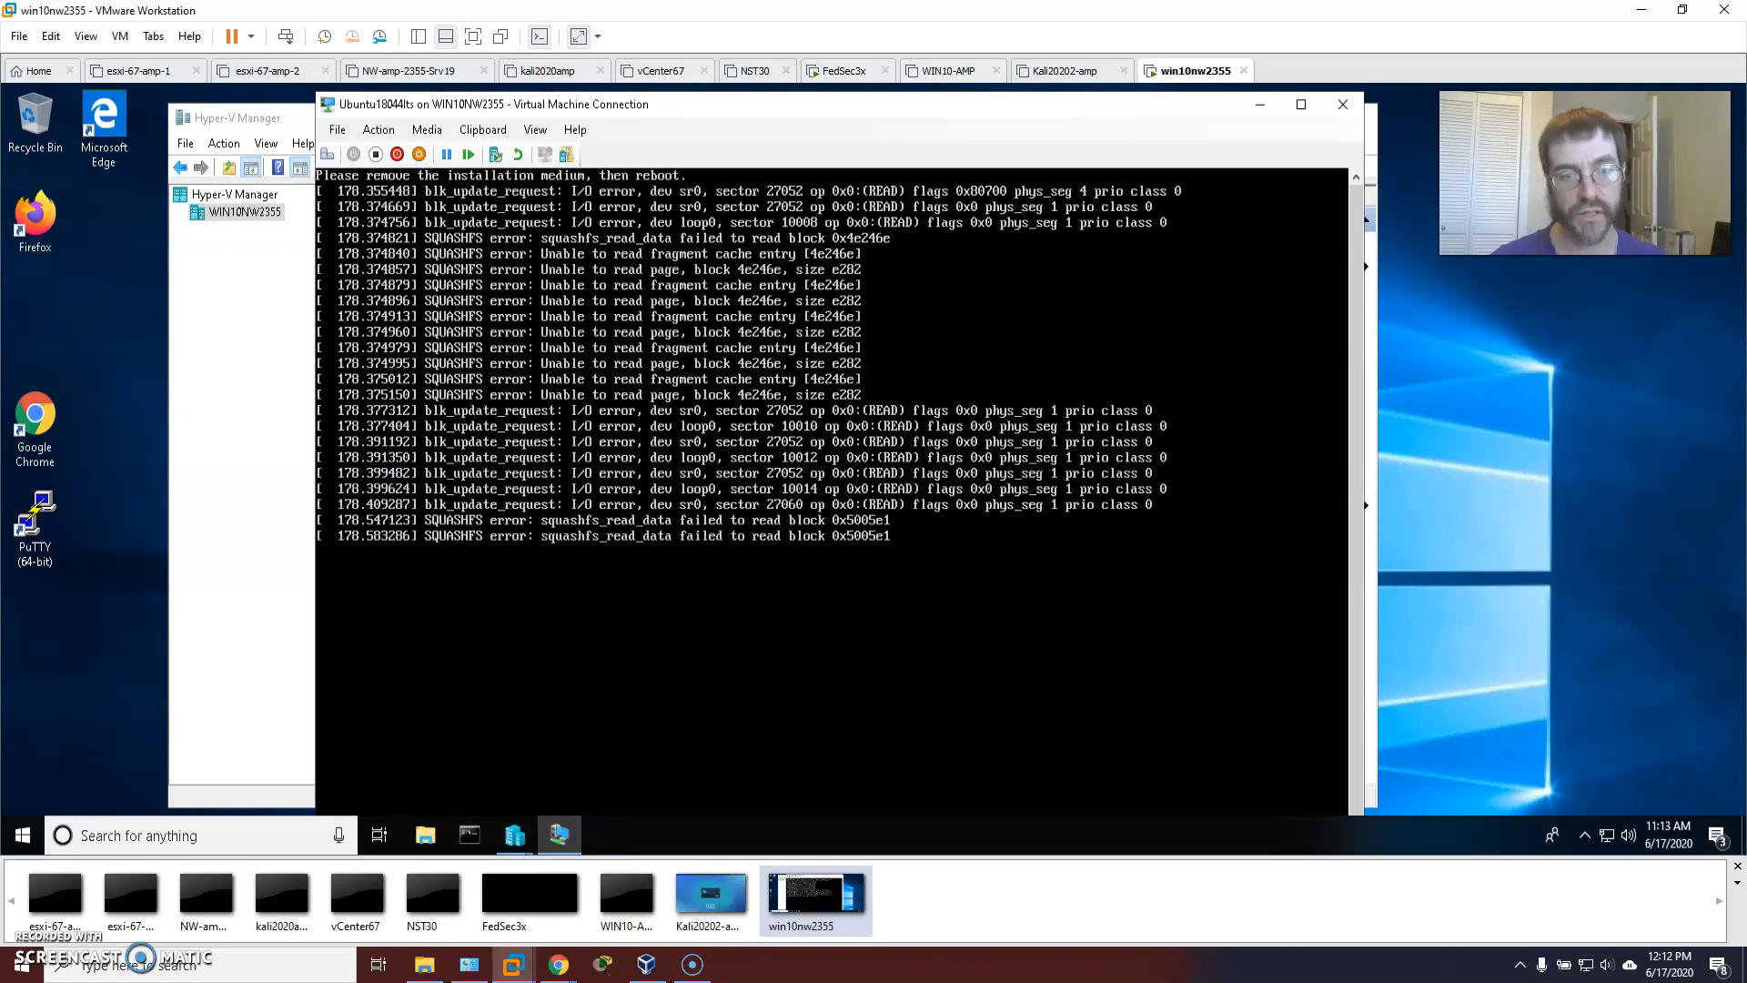
Close the VM console, select Ubuntu18044lts, and check the Now entry's context menu.
click(1345, 104)
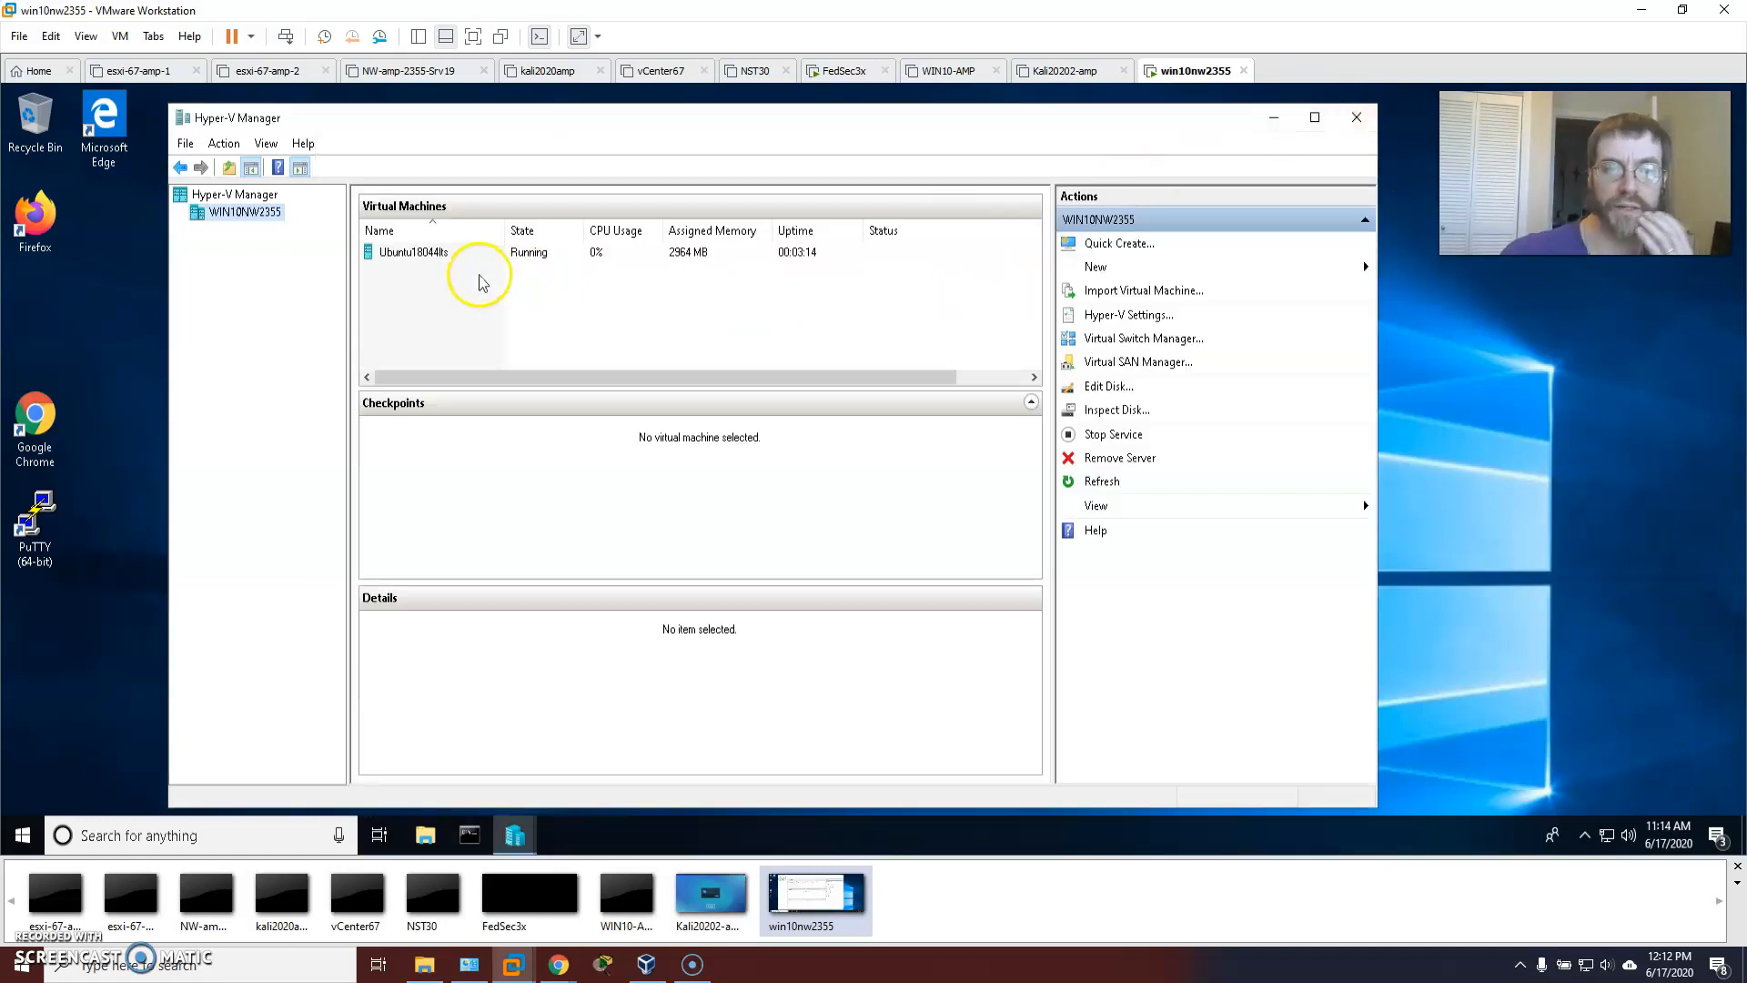
click(428, 253)
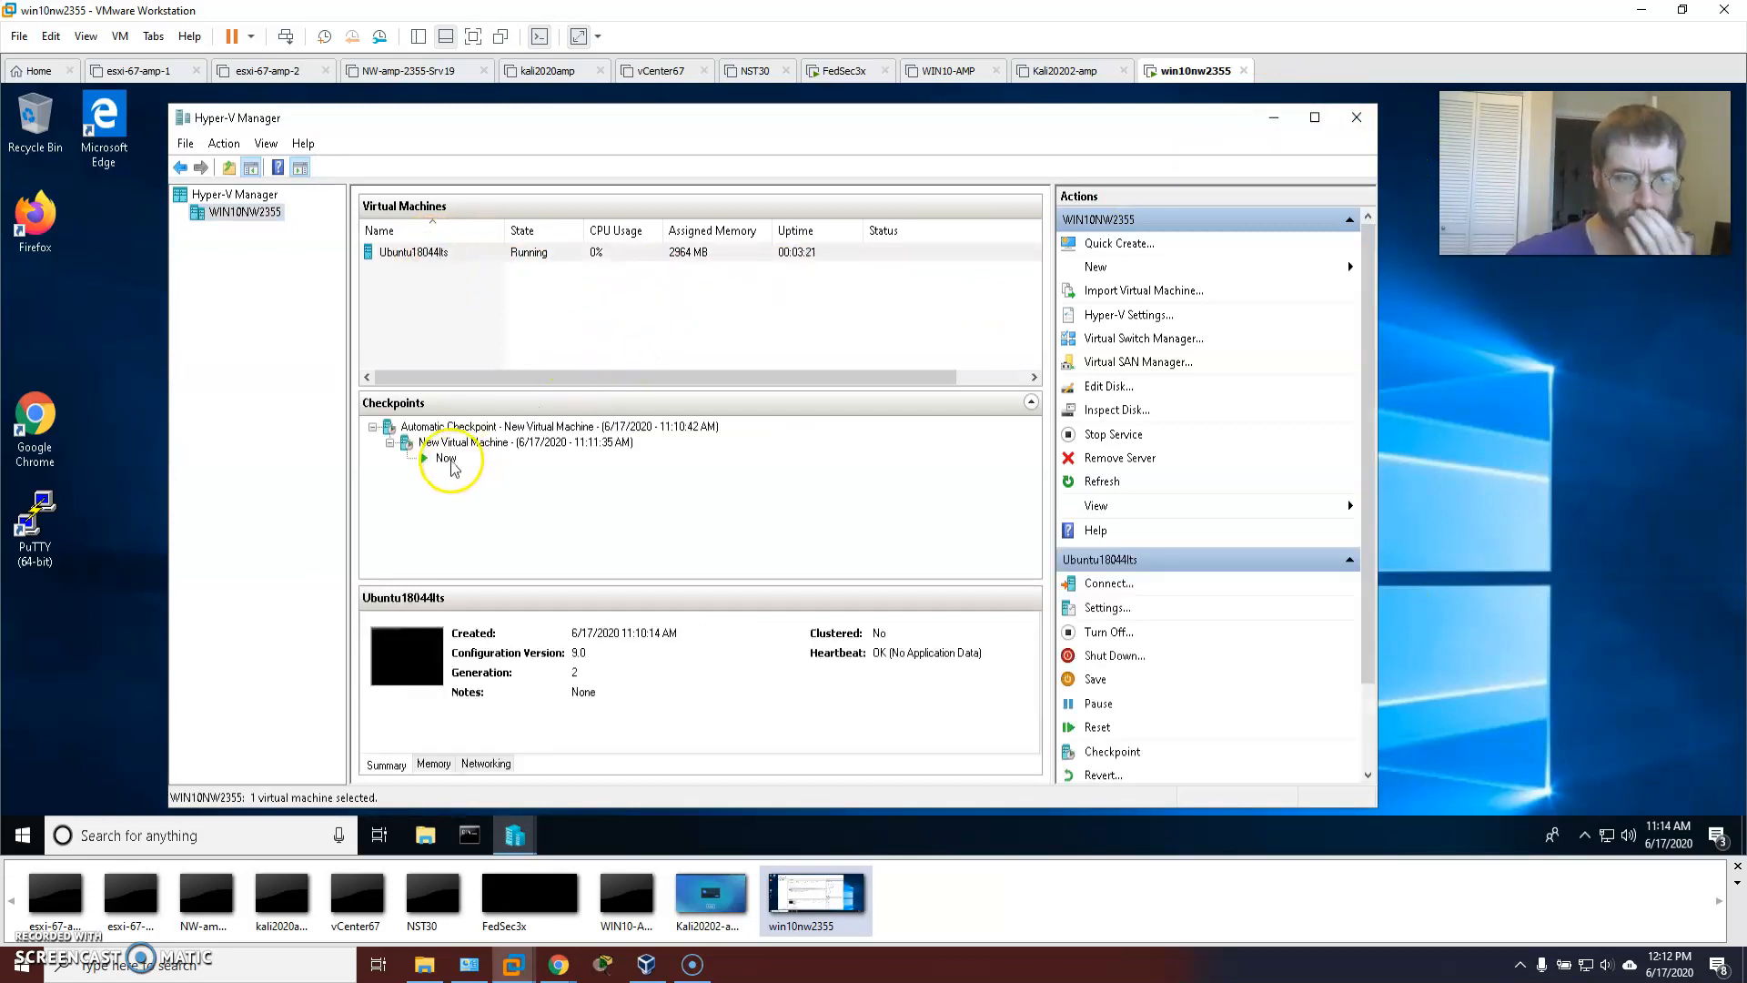
click(447, 460)
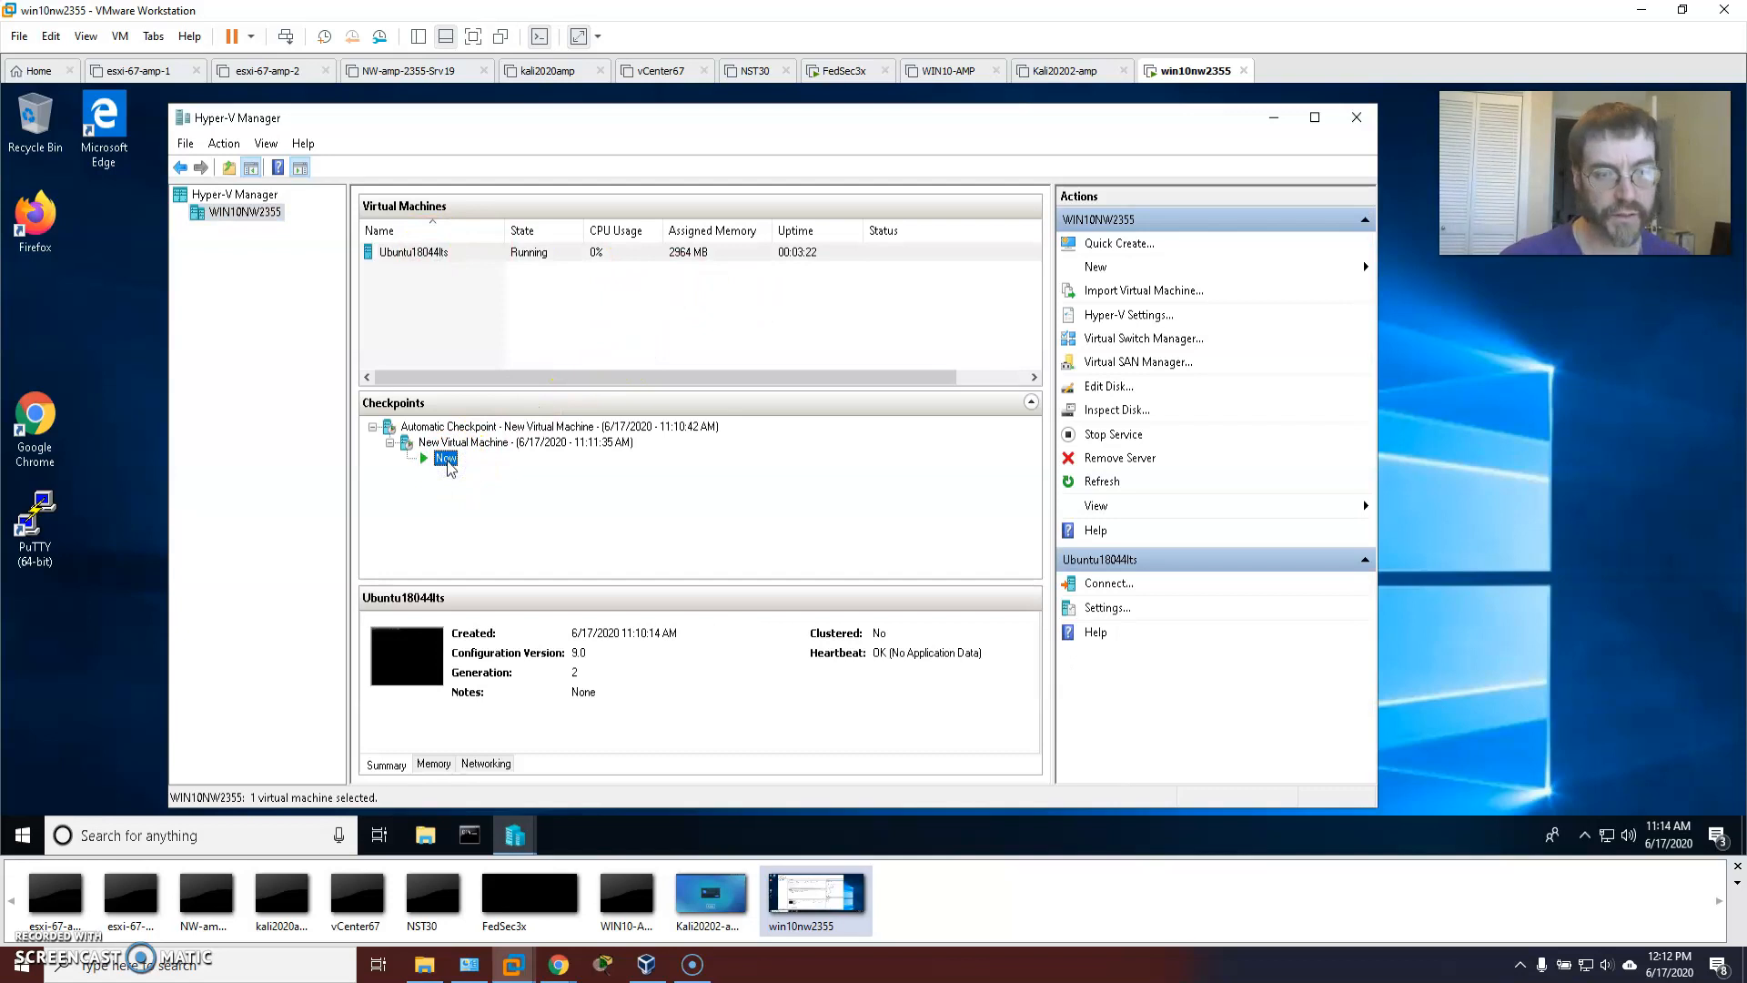
right_click(445, 459)
click(666, 472)
Check the New Virtual Machine checkpoint's options without deleting, then reselect Ubuntu18044lts.
click(479, 445)
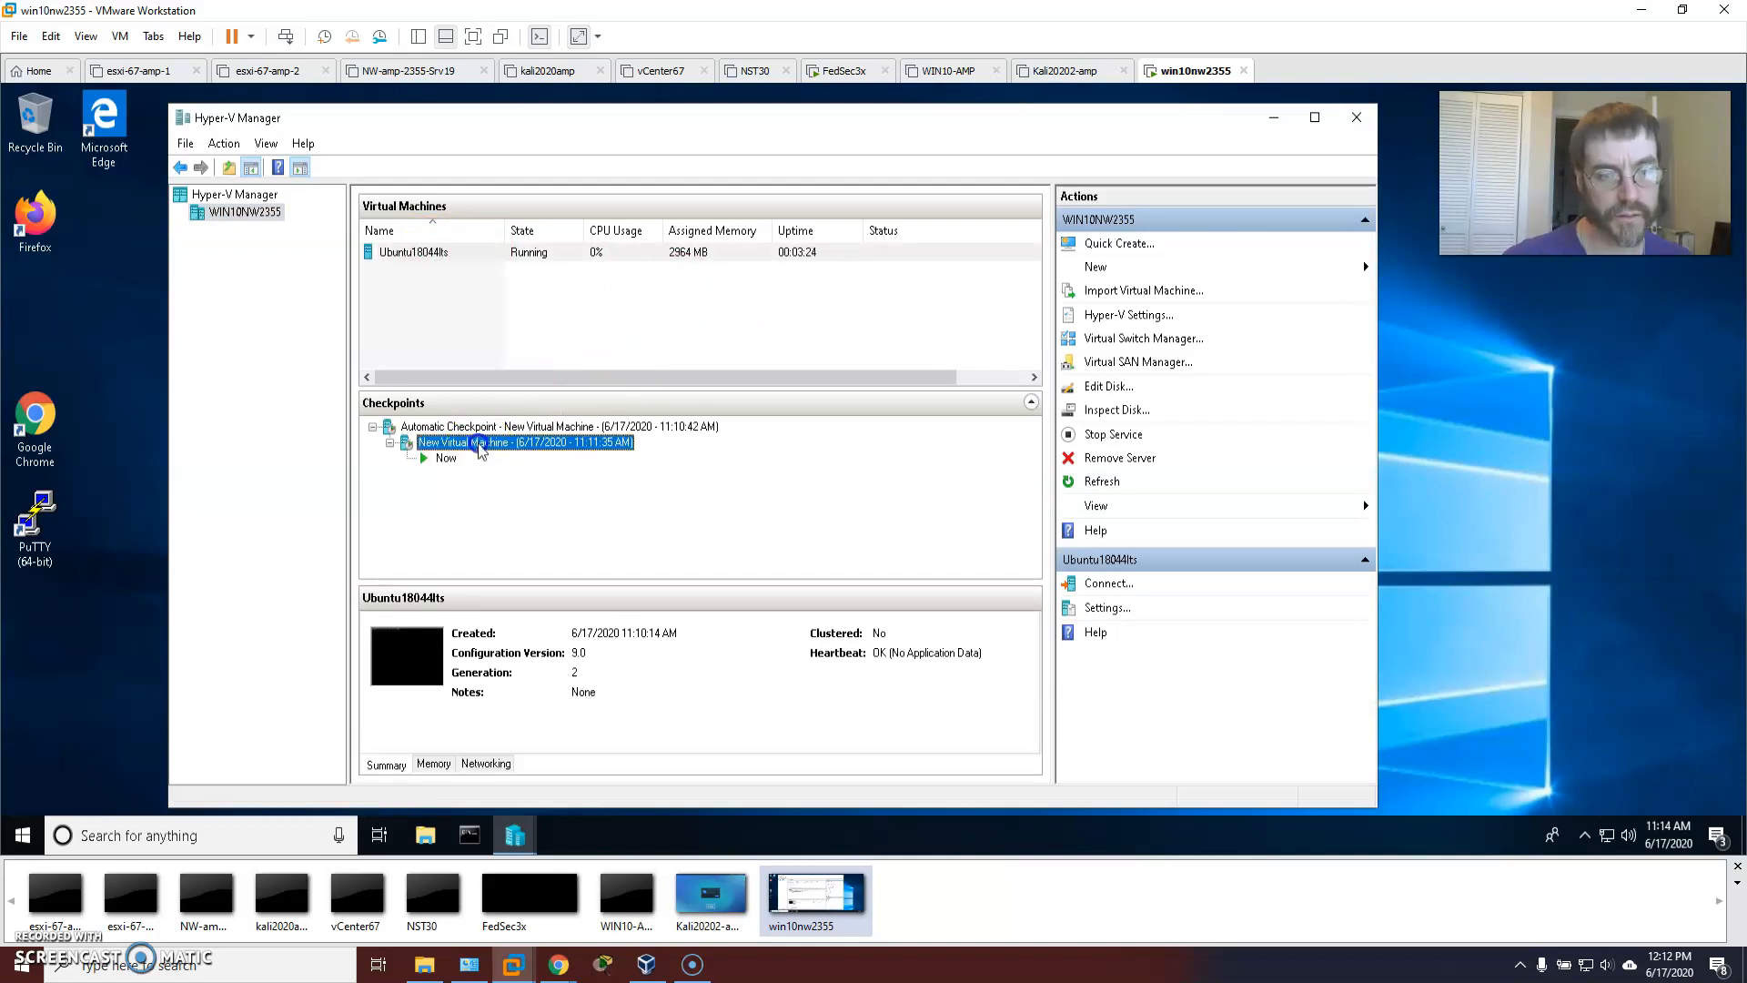
right_click(467, 444)
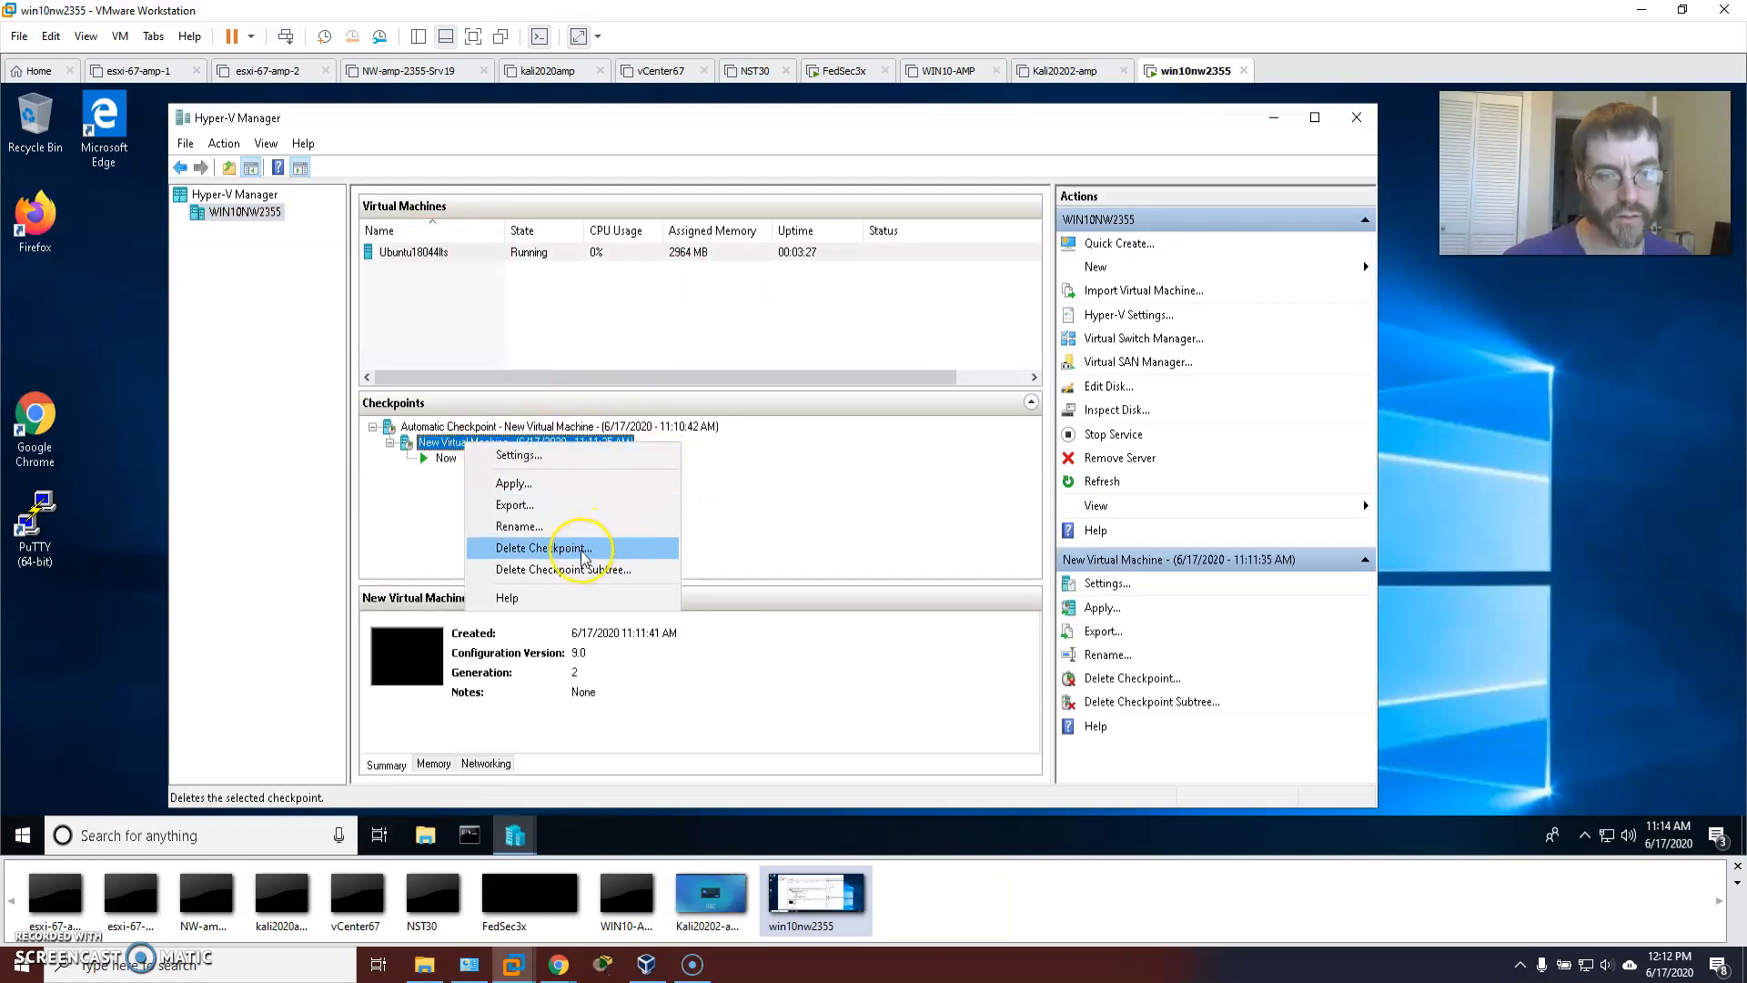
click(752, 499)
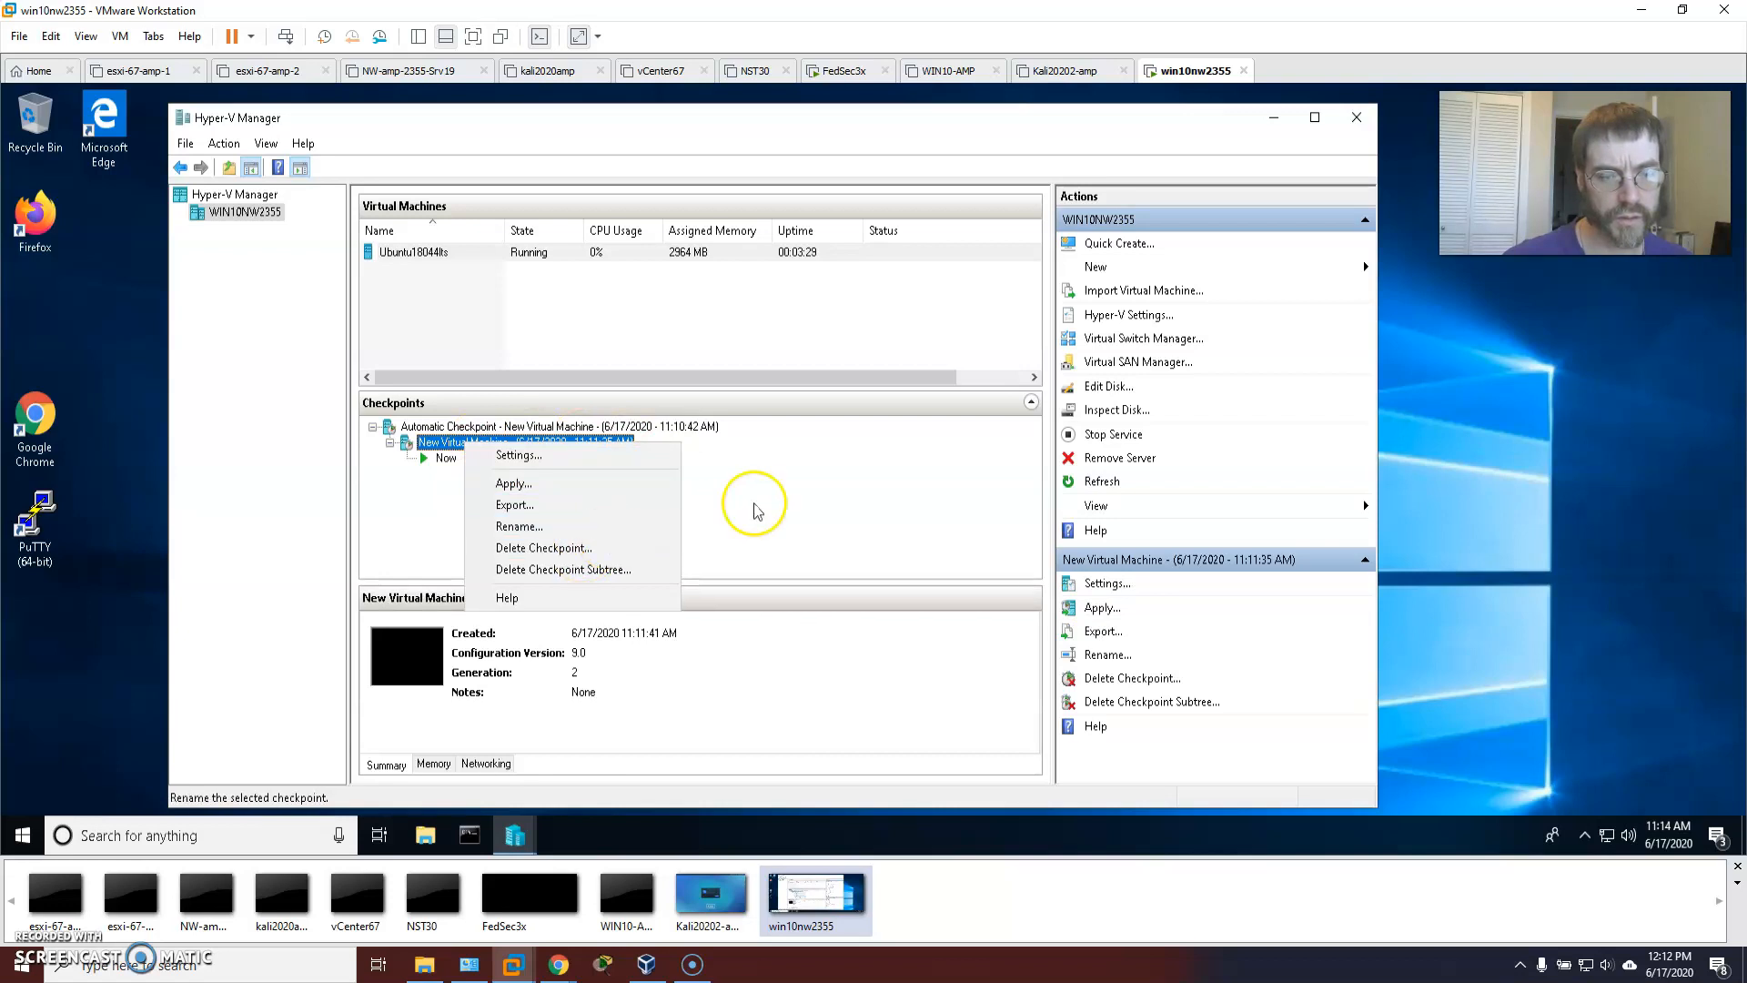
click(500, 252)
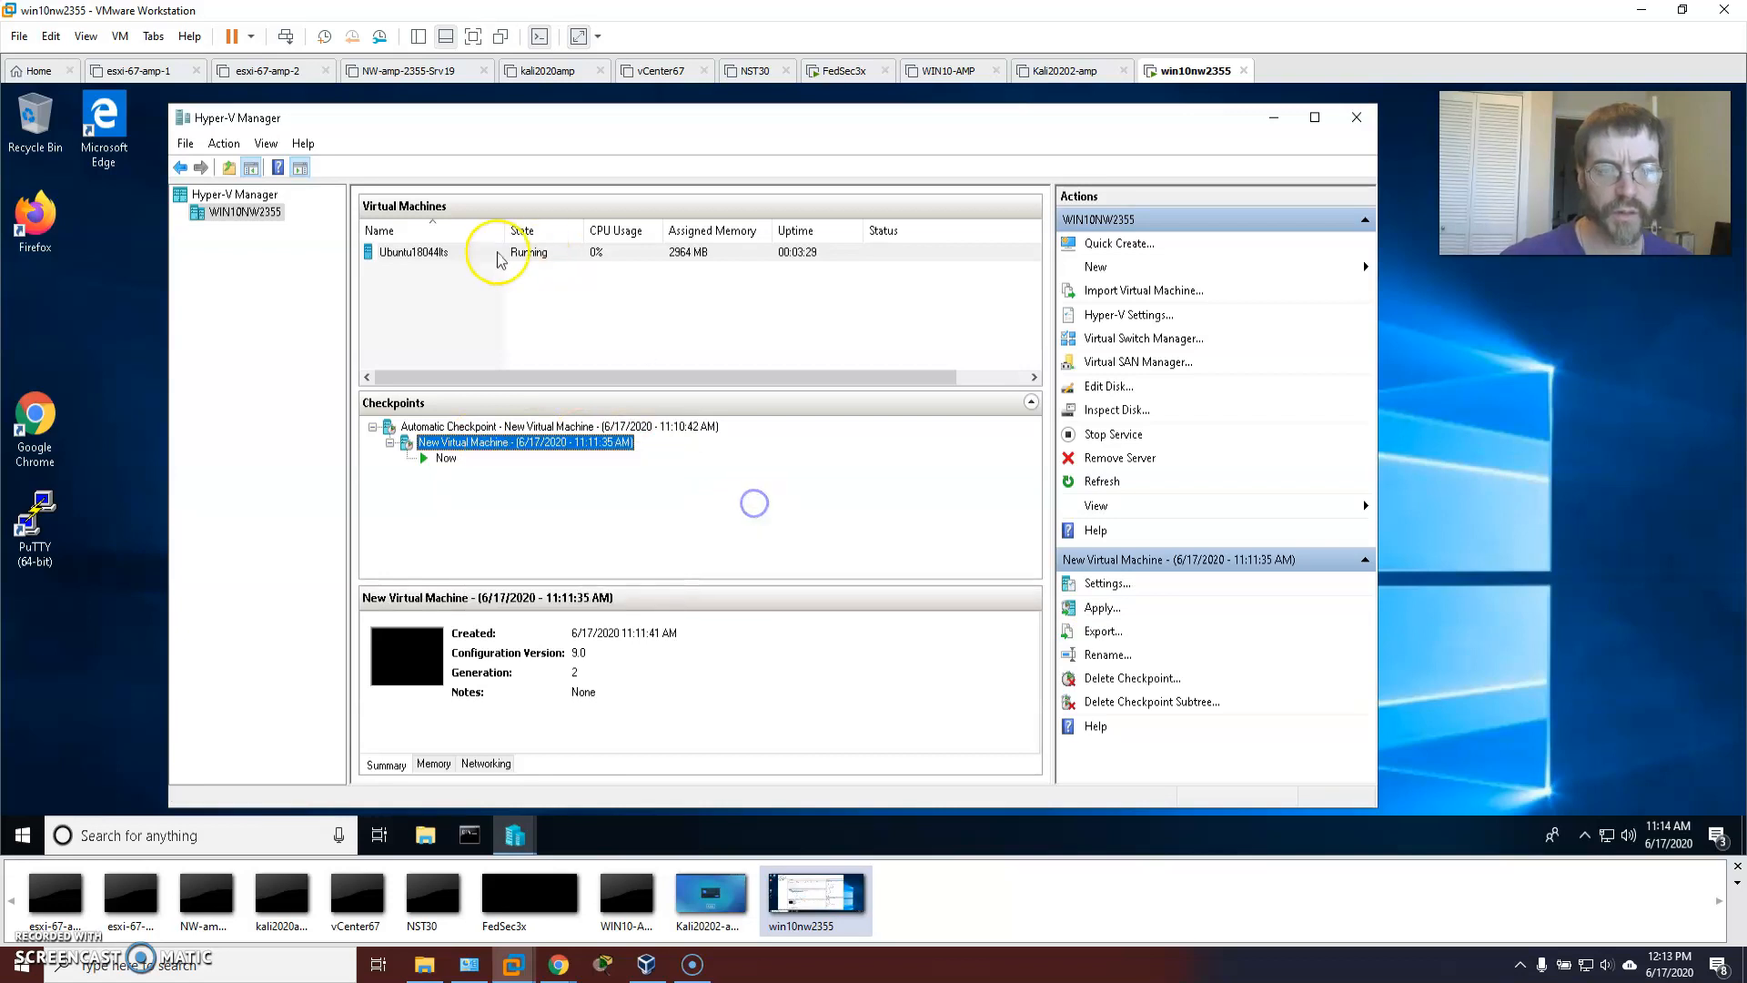
Reconnect to Ubuntu18044lts, confirm the removal prompt so it shuts down, and close the console.
double_click(435, 247)
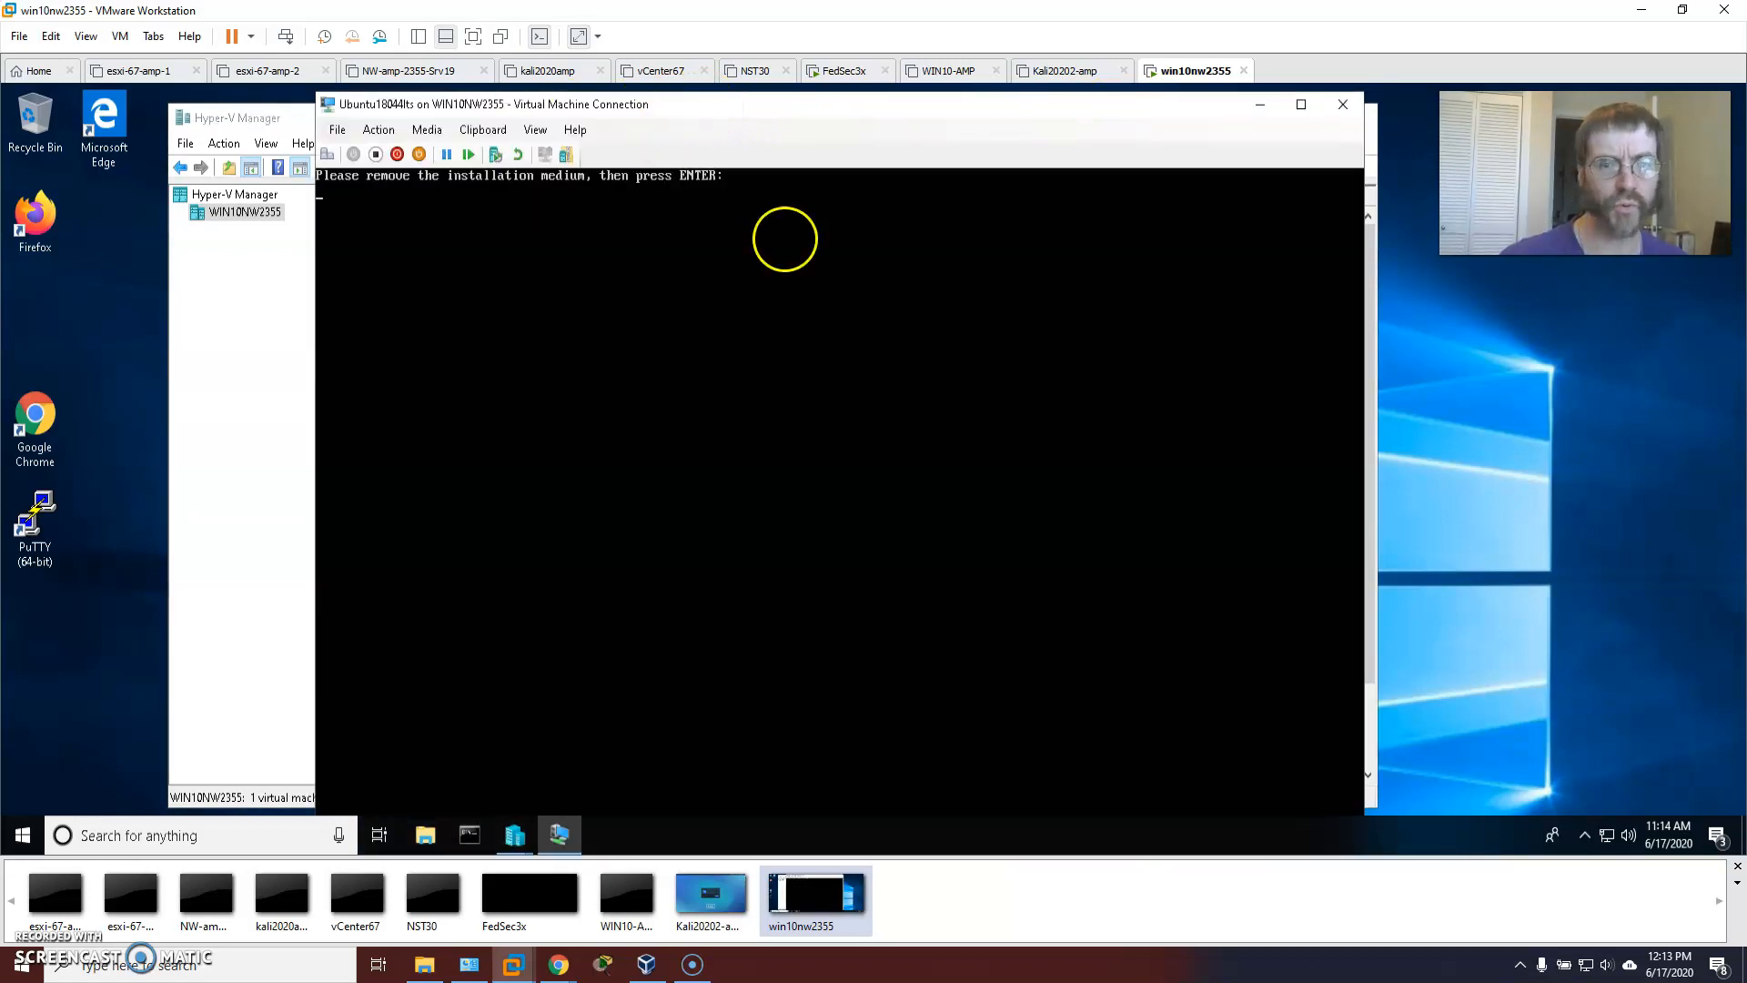
click(874, 217)
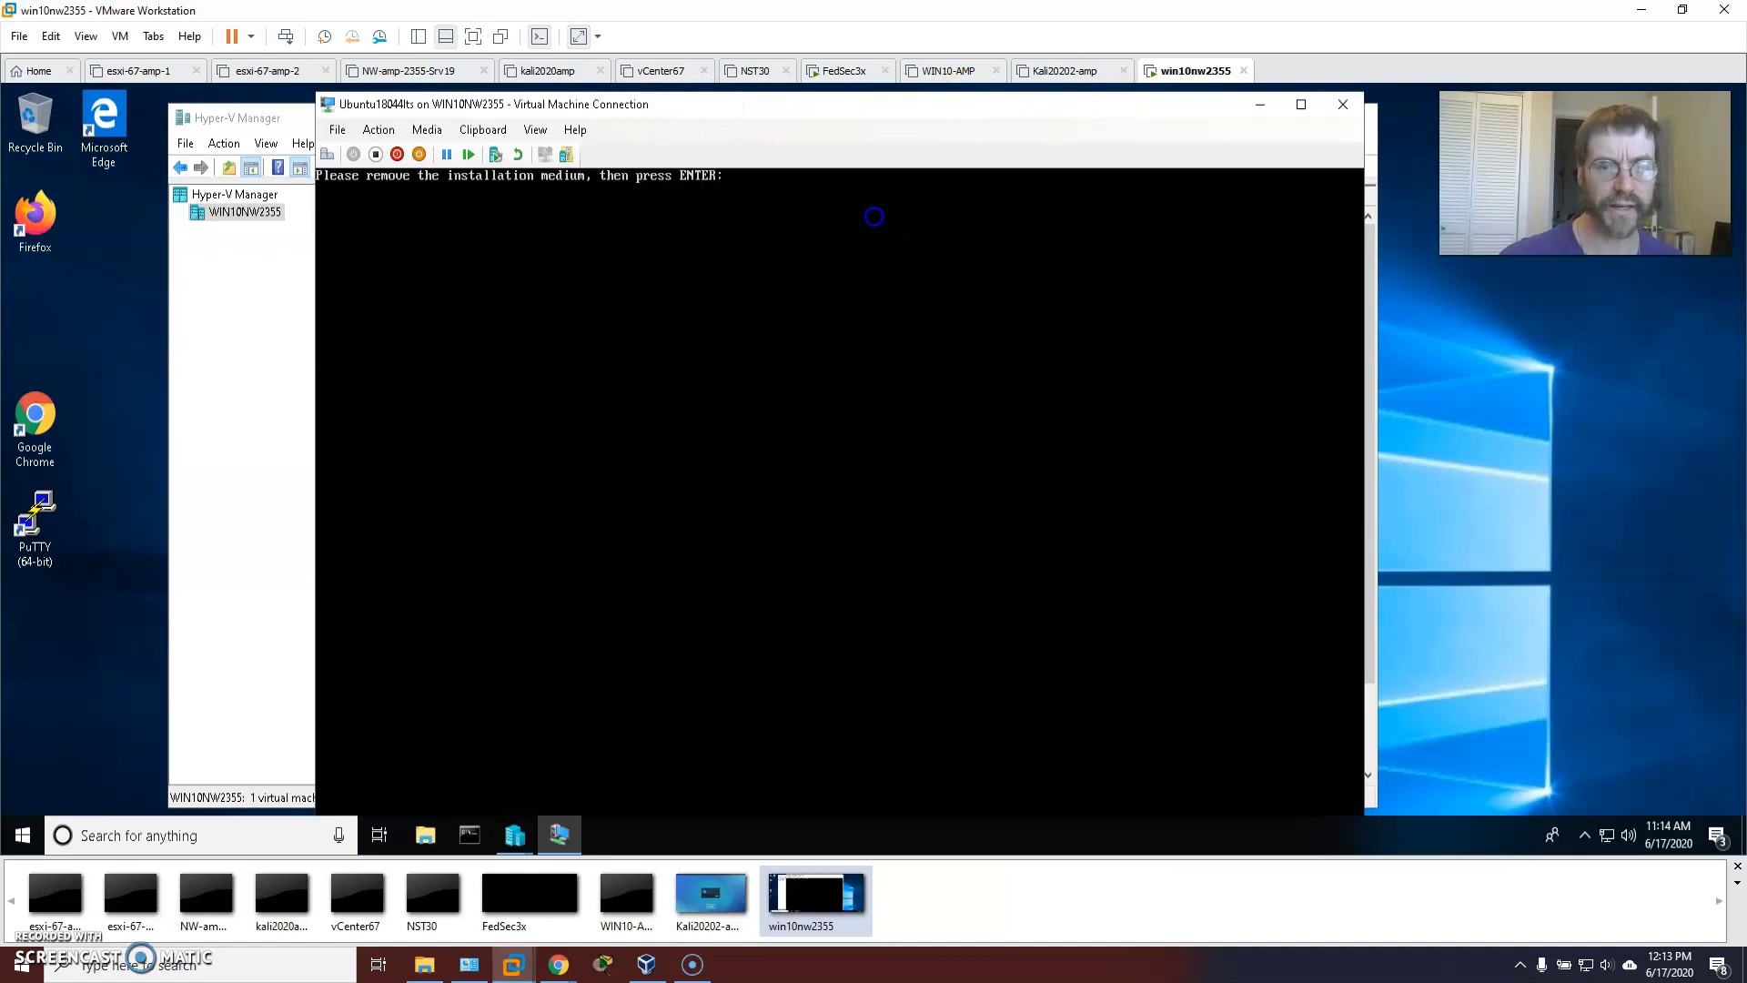
key(Return)
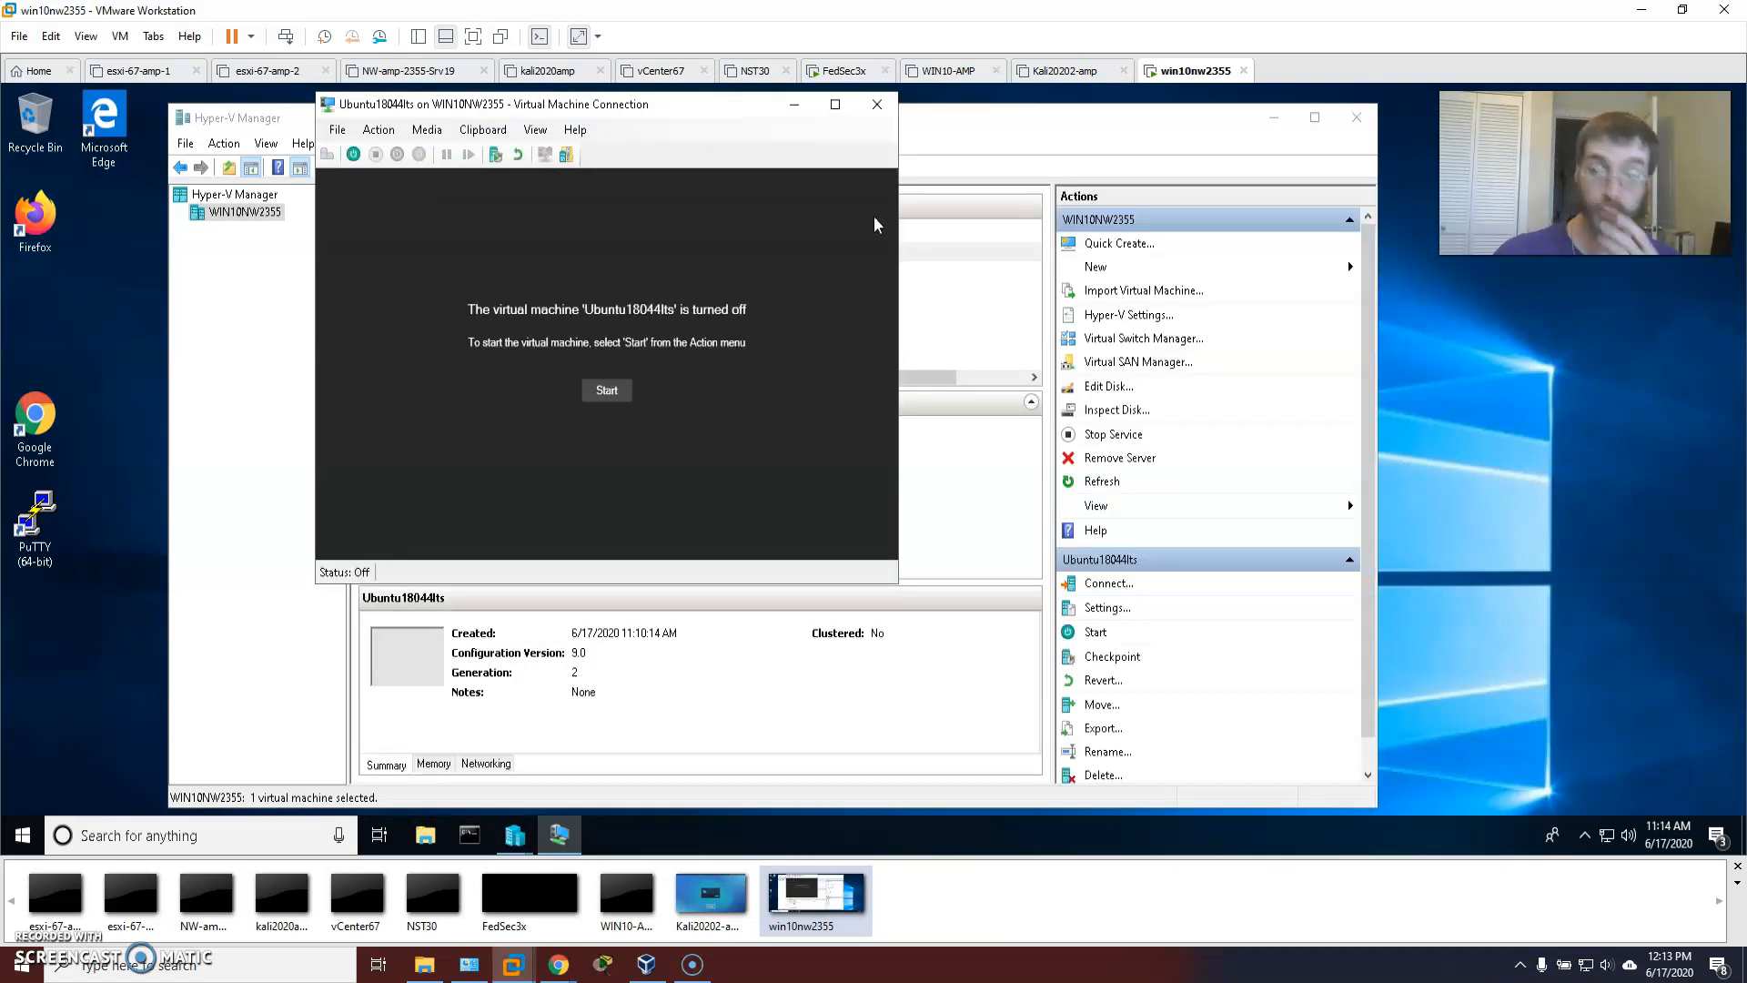
click(876, 104)
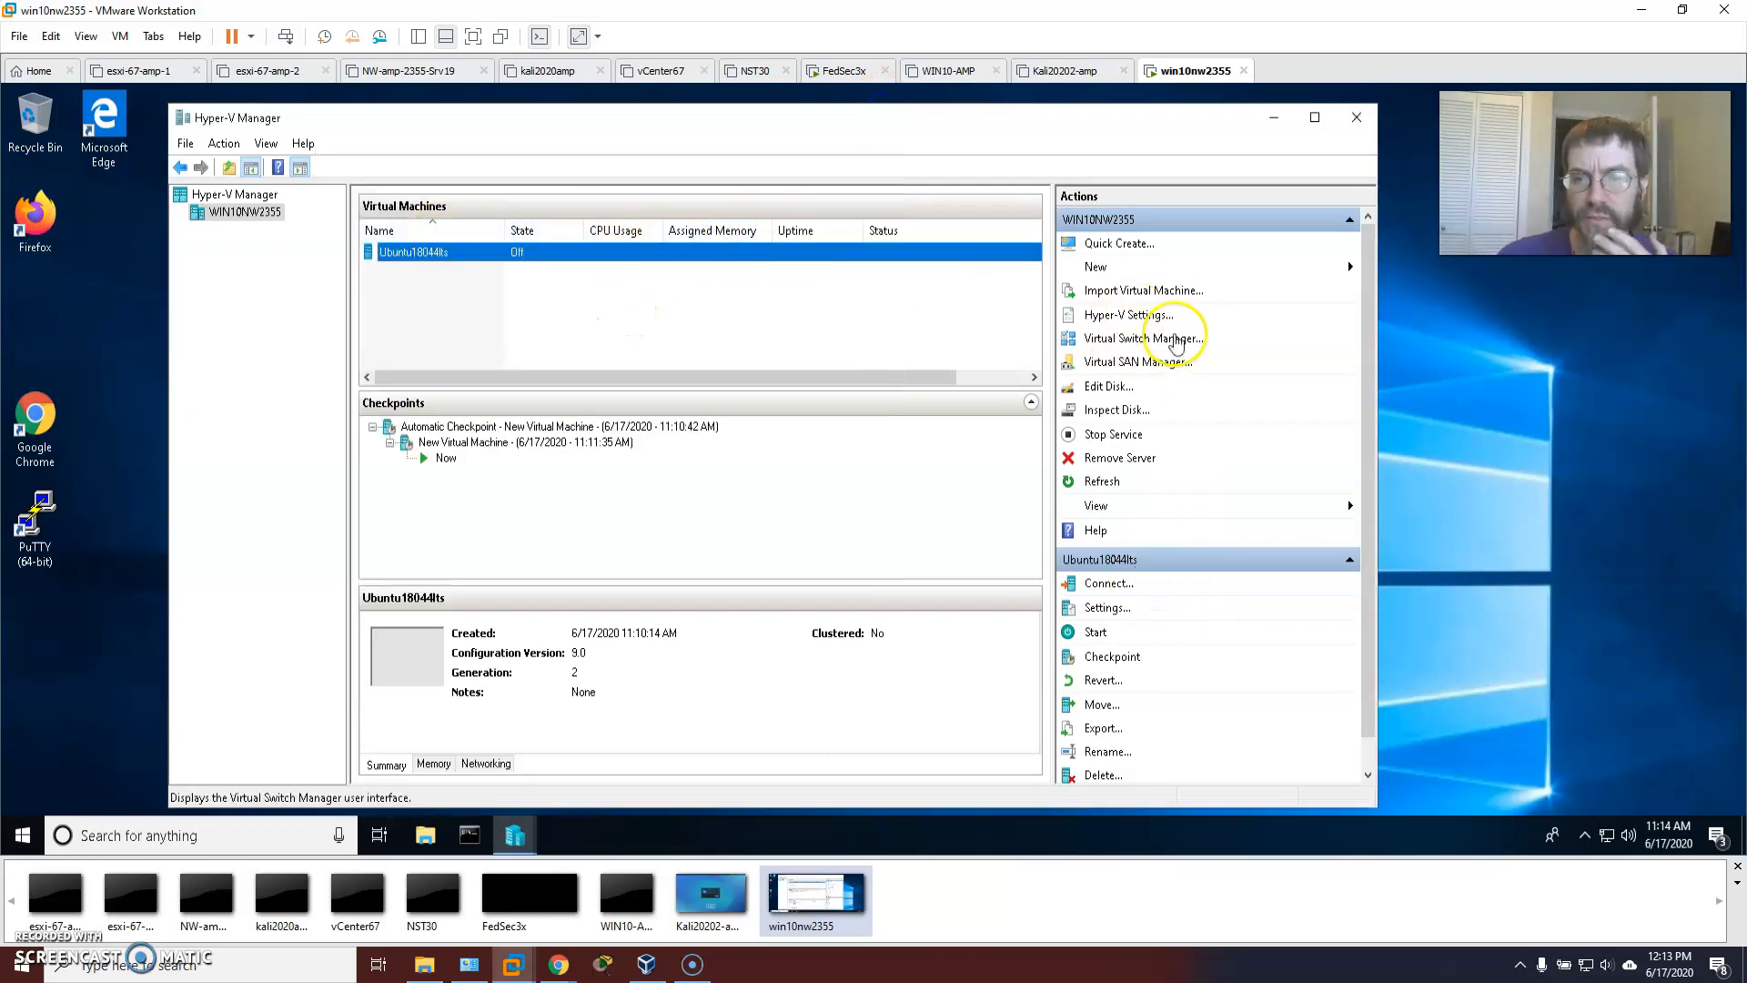
Open and close the Hyper-V host settings, then bring up Ubuntu18044lts's options.
click(1130, 315)
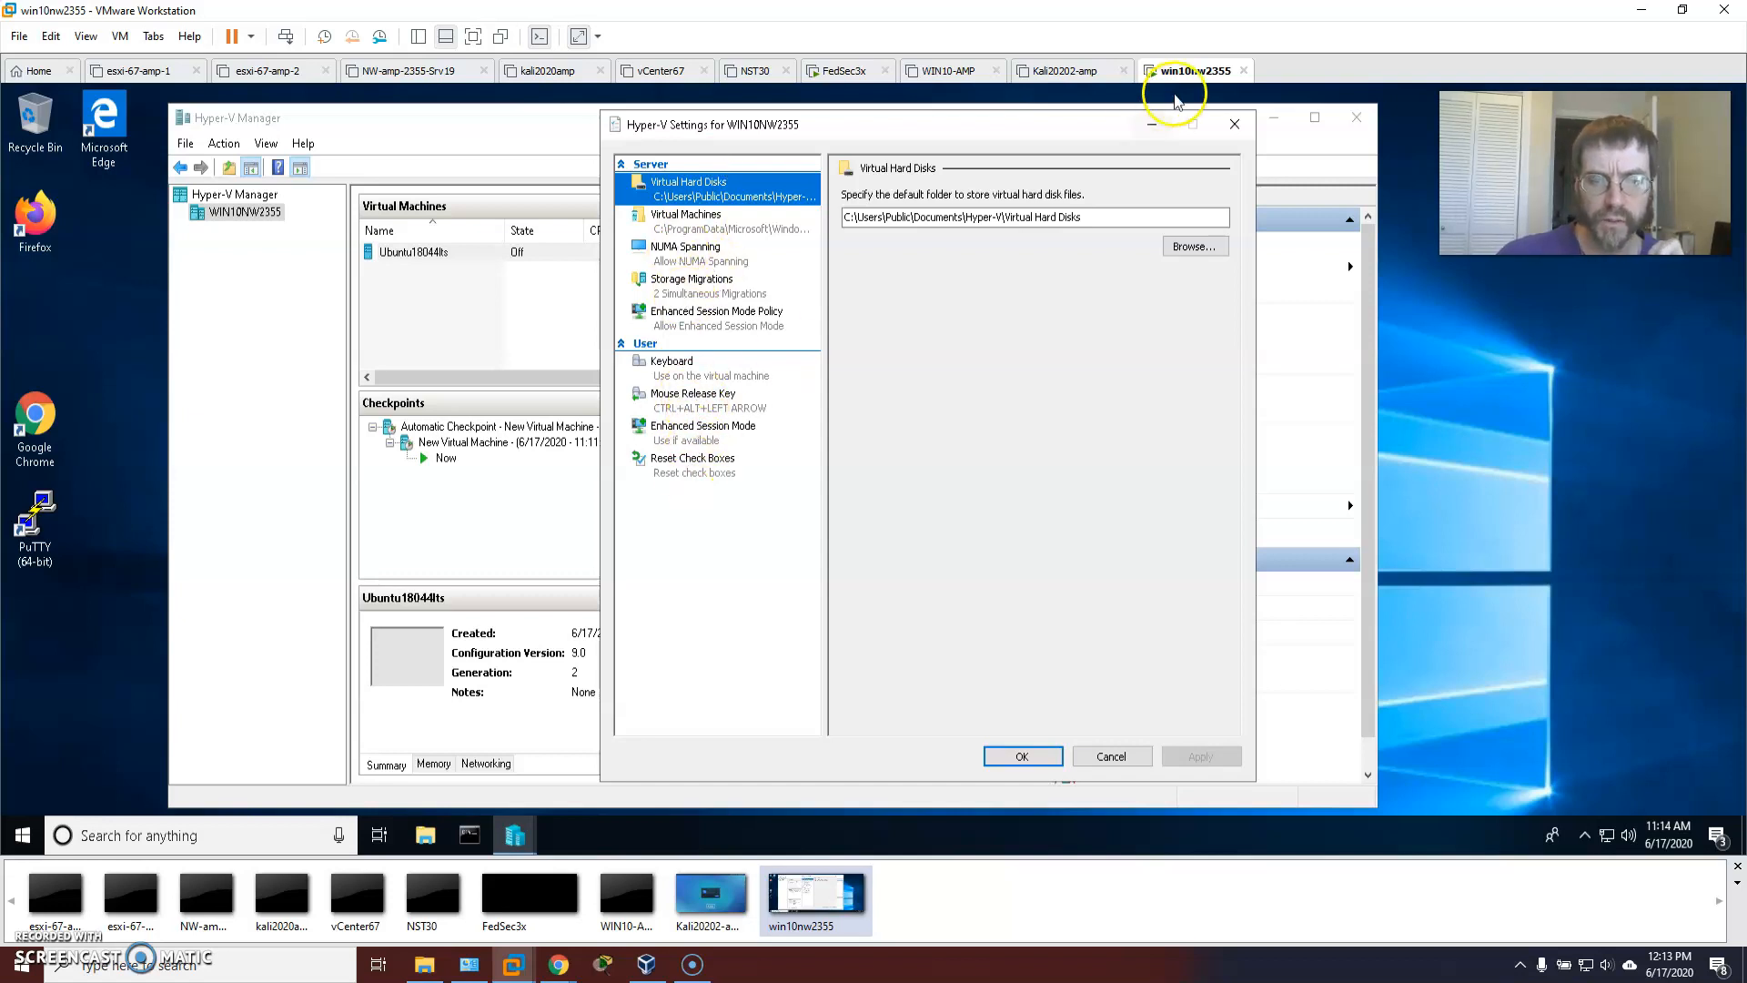
click(1230, 124)
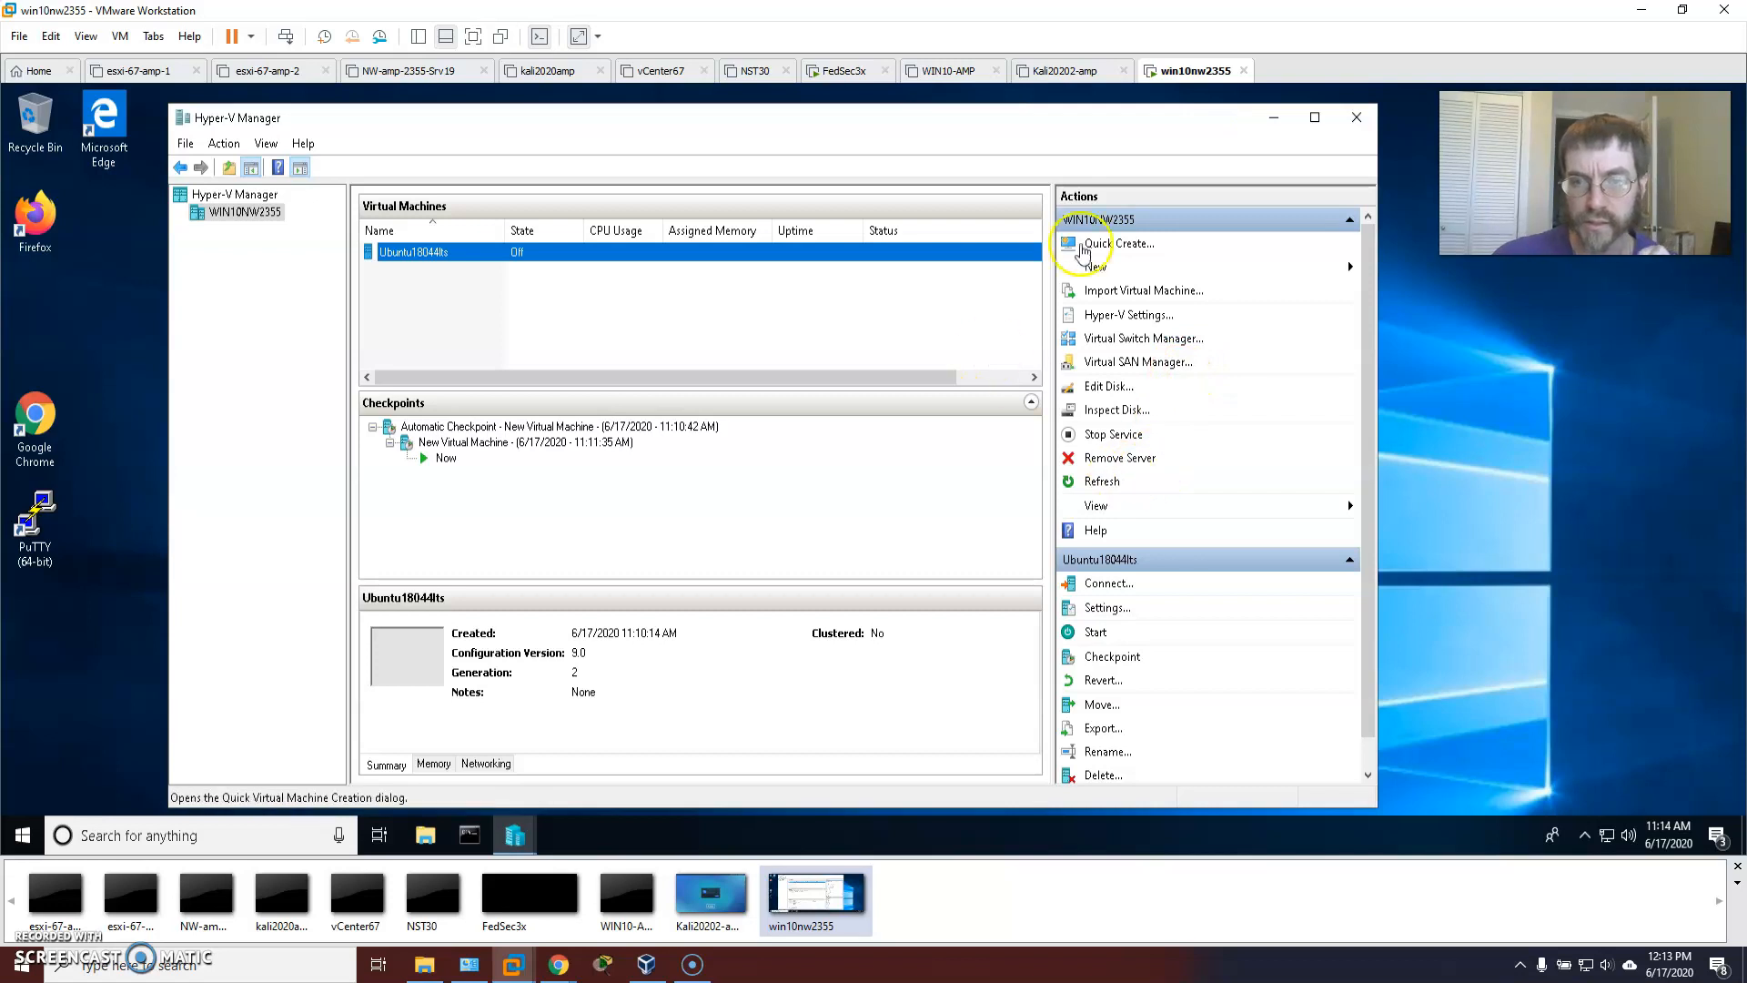
right_click(431, 254)
Uncheck Use automatic checkpoints in Ubuntu18044lts's Checkpoints settings, then apply and save.
click(485, 292)
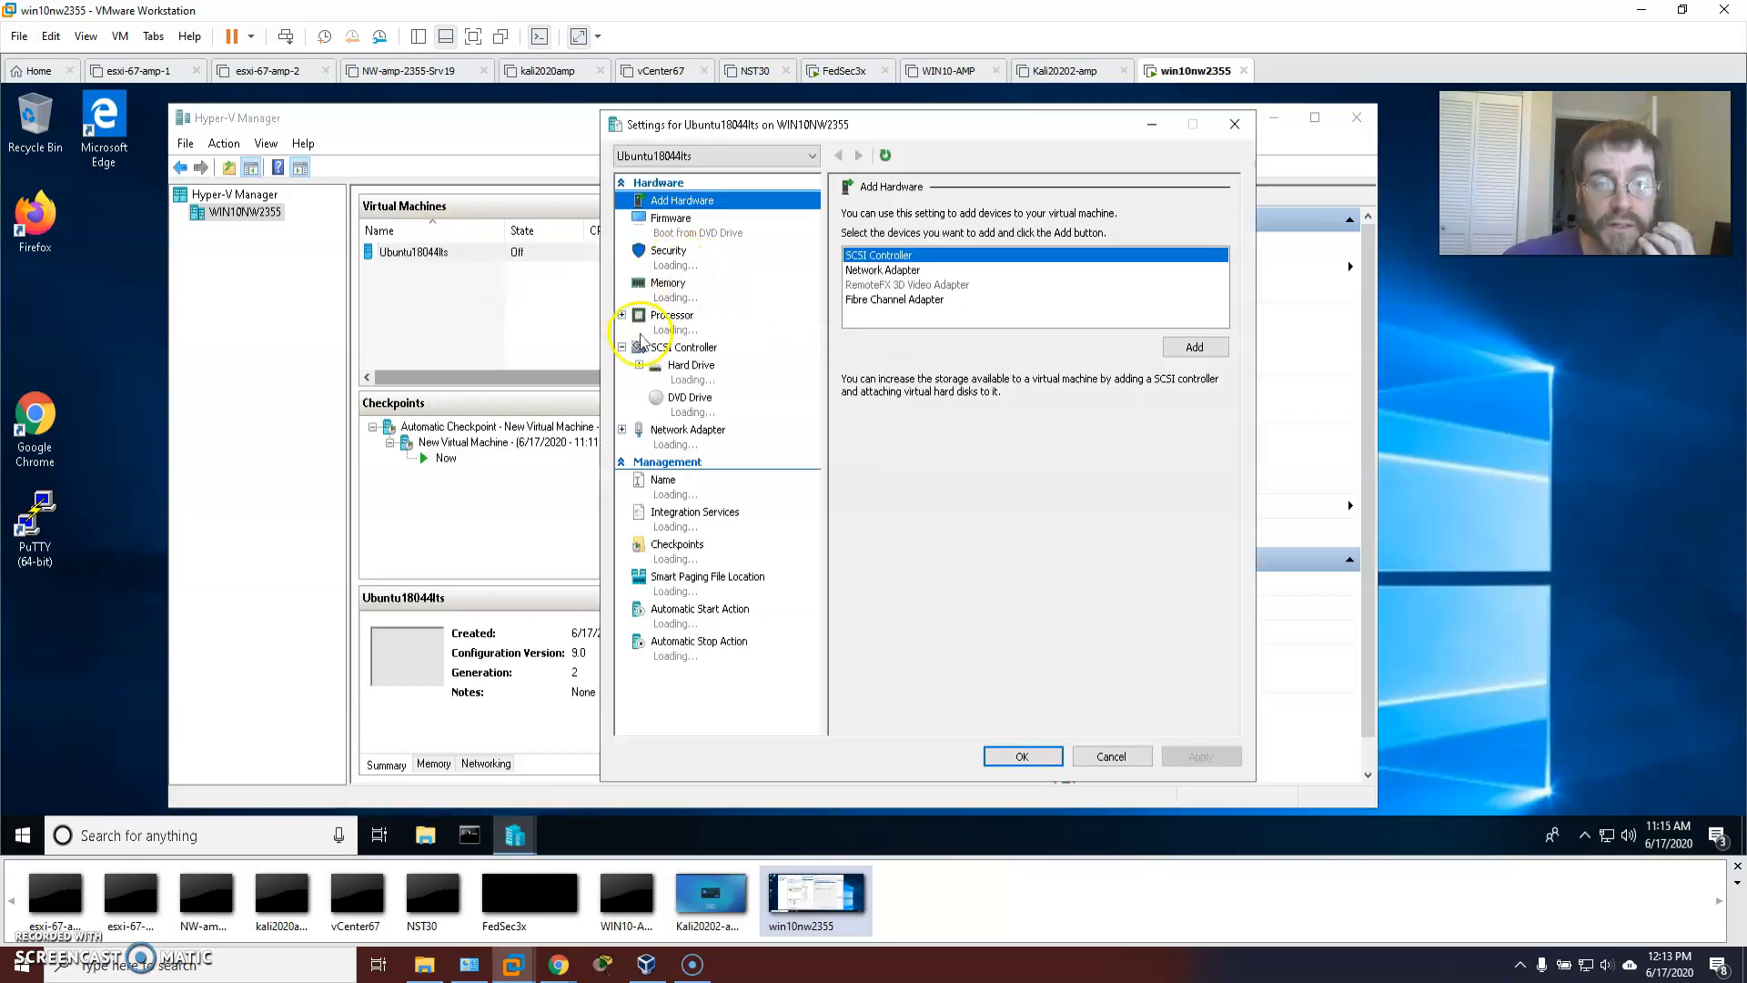
click(694, 368)
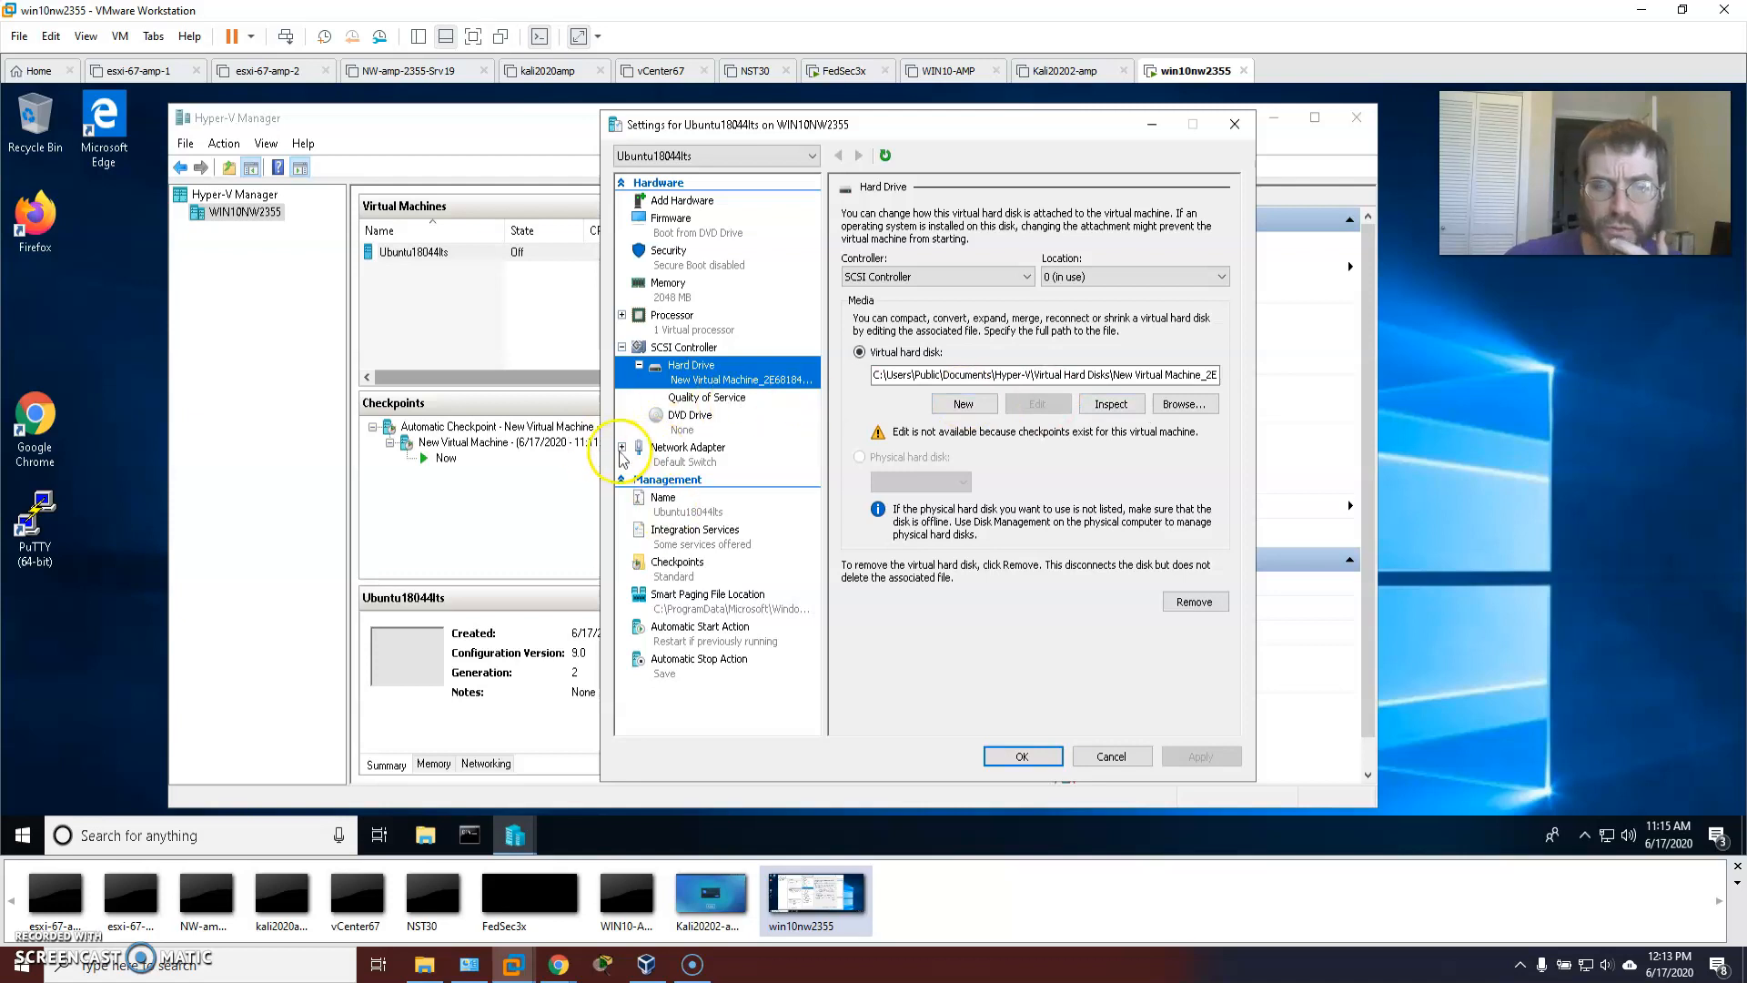
click(678, 566)
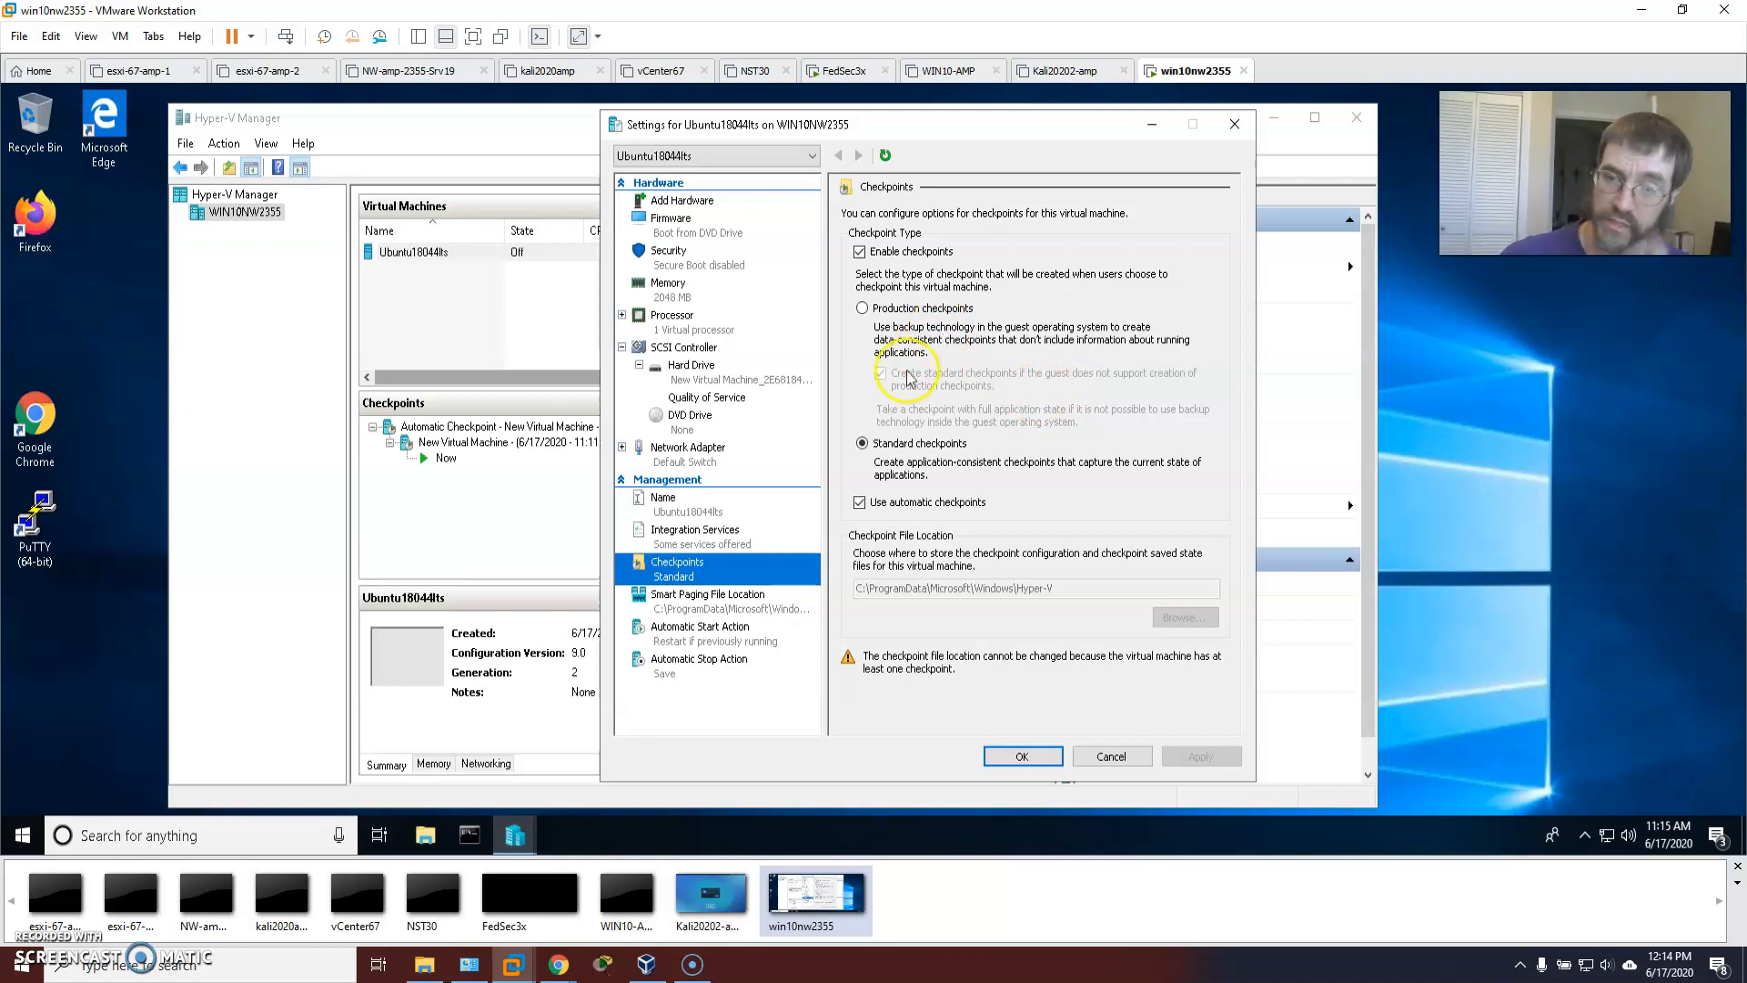
click(859, 502)
click(1201, 757)
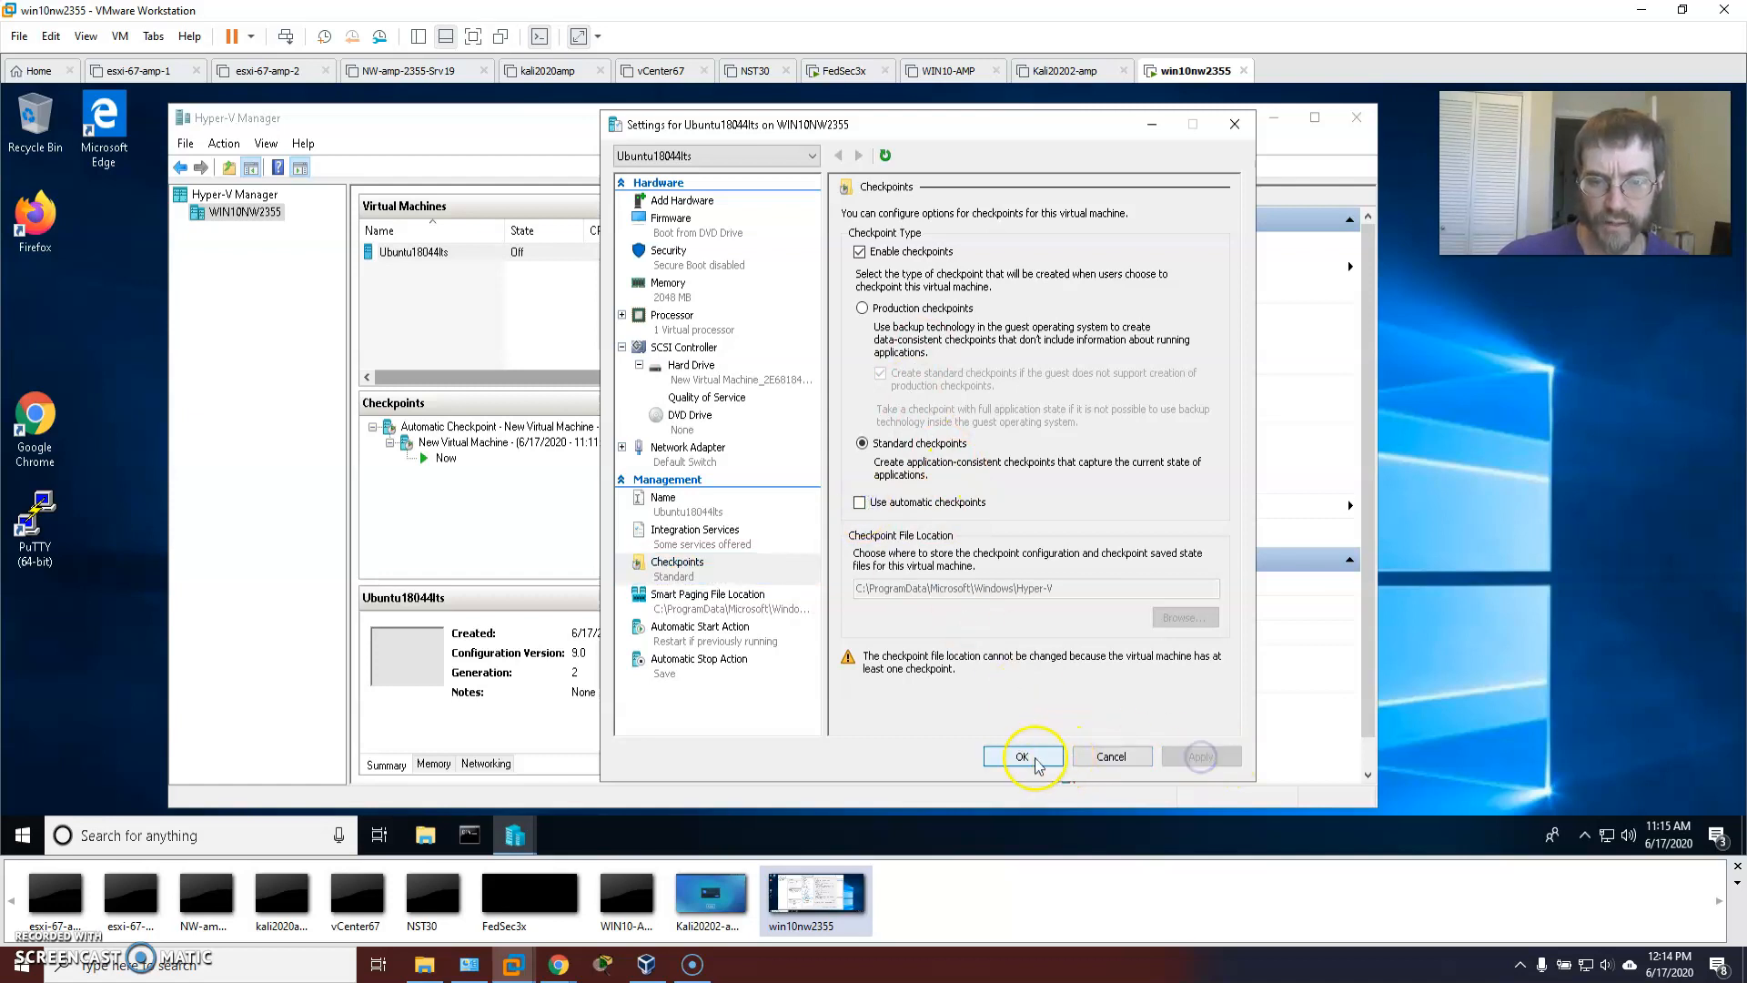
click(1022, 756)
click(433, 461)
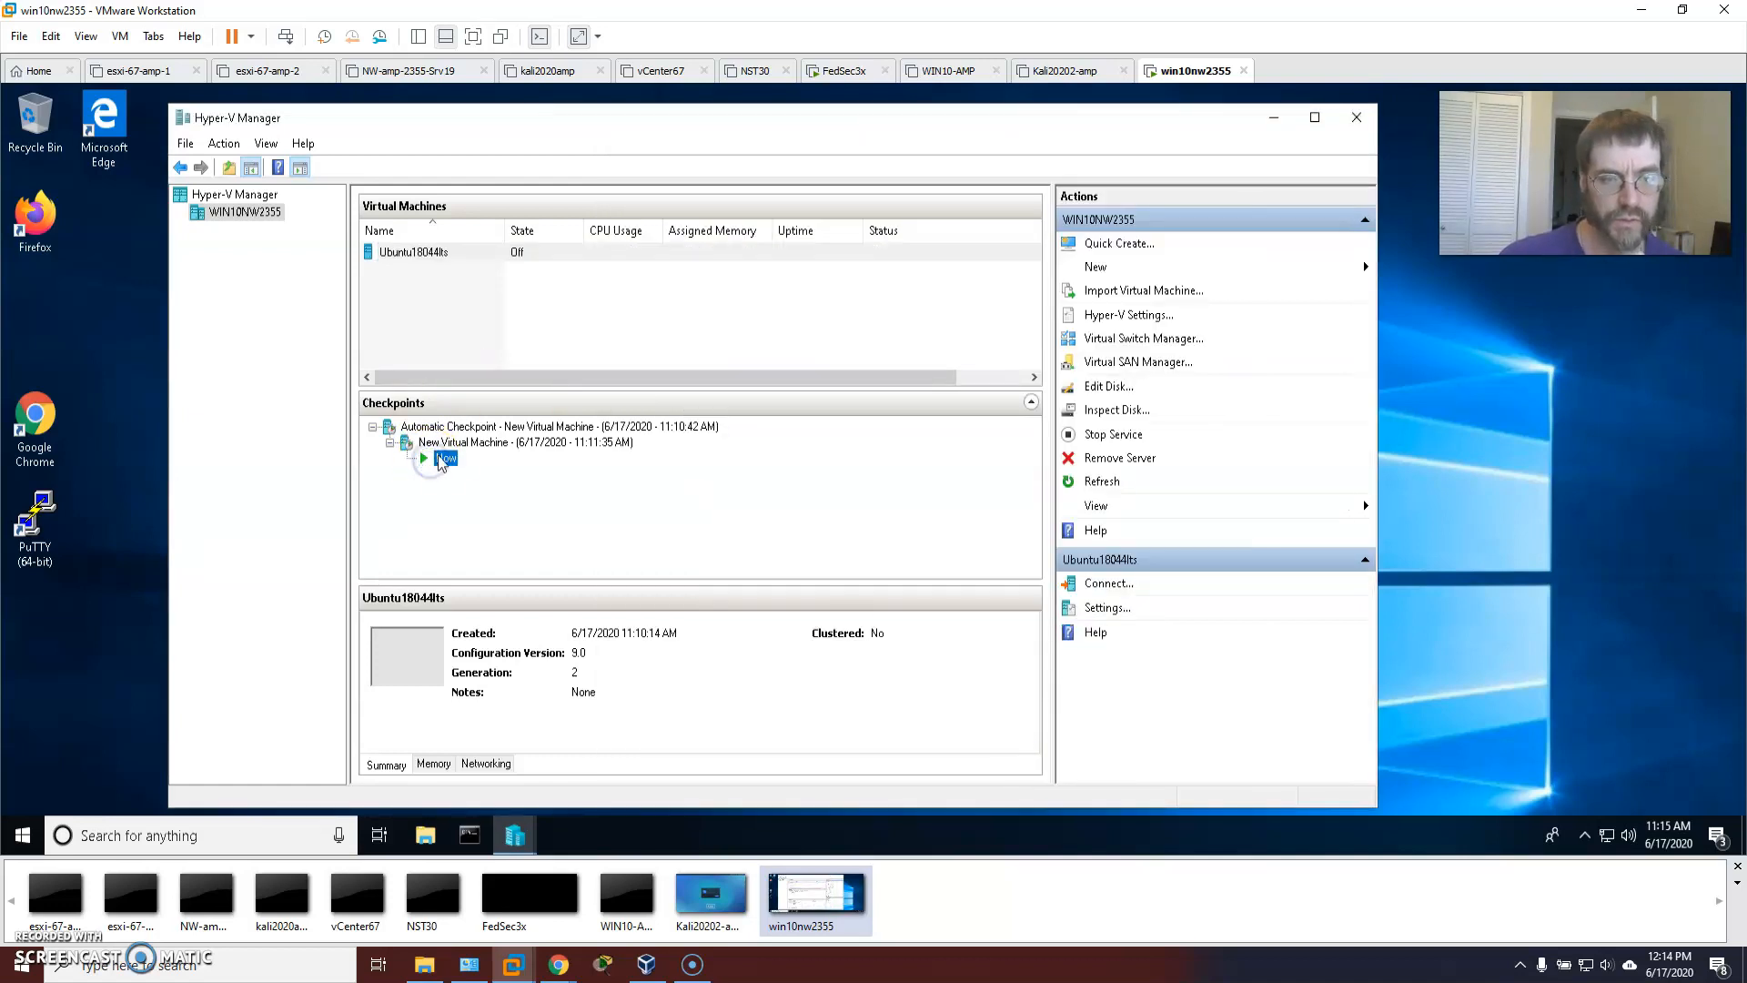
Delete the New Virtual Machine checkpoint subtree and confirm the deletion.
right_click(450, 460)
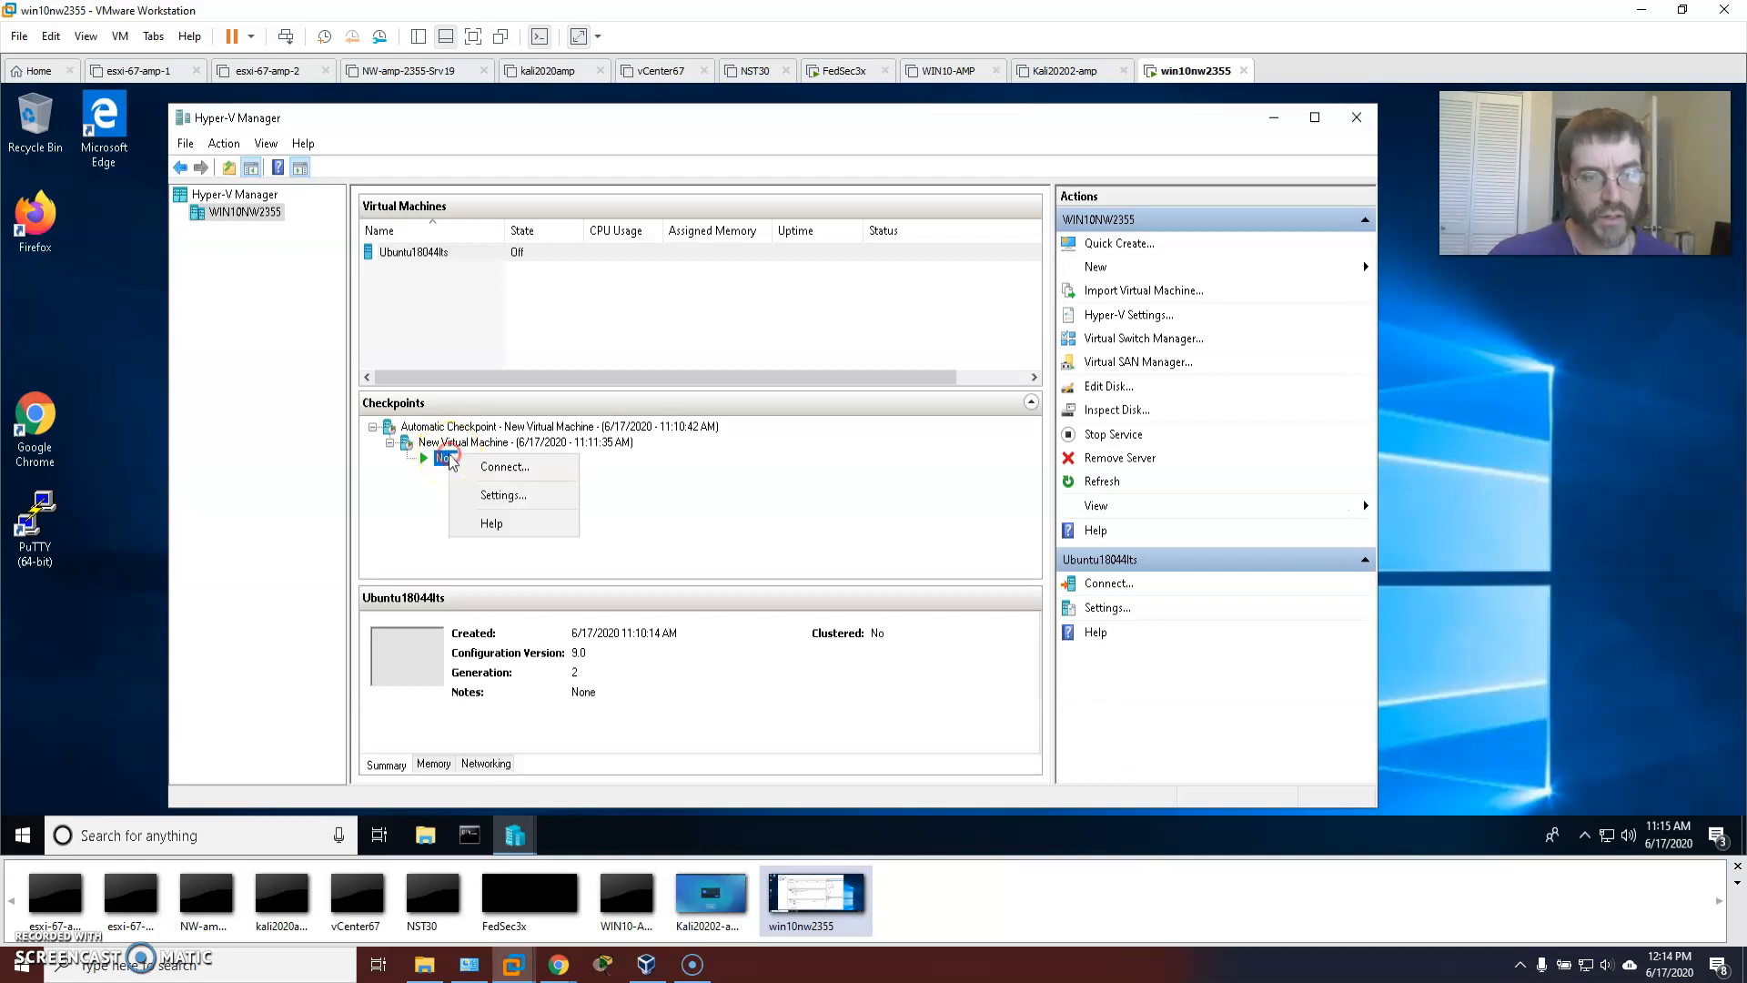
right_click(440, 444)
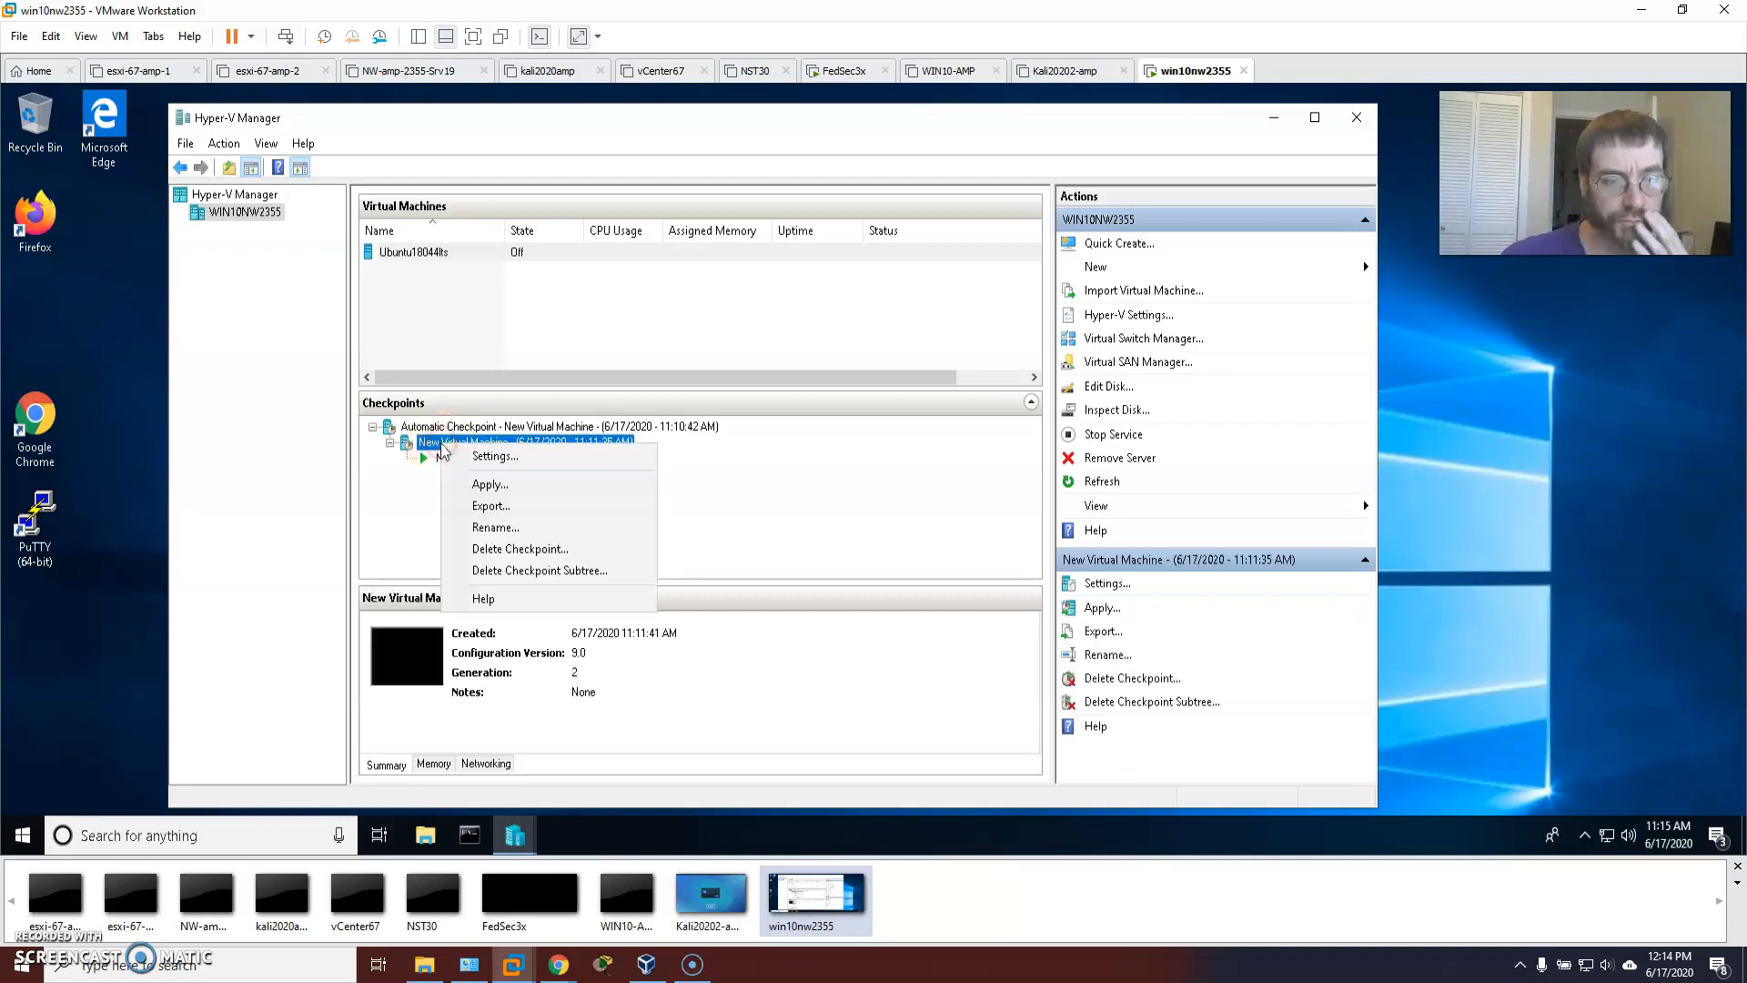
click(520, 572)
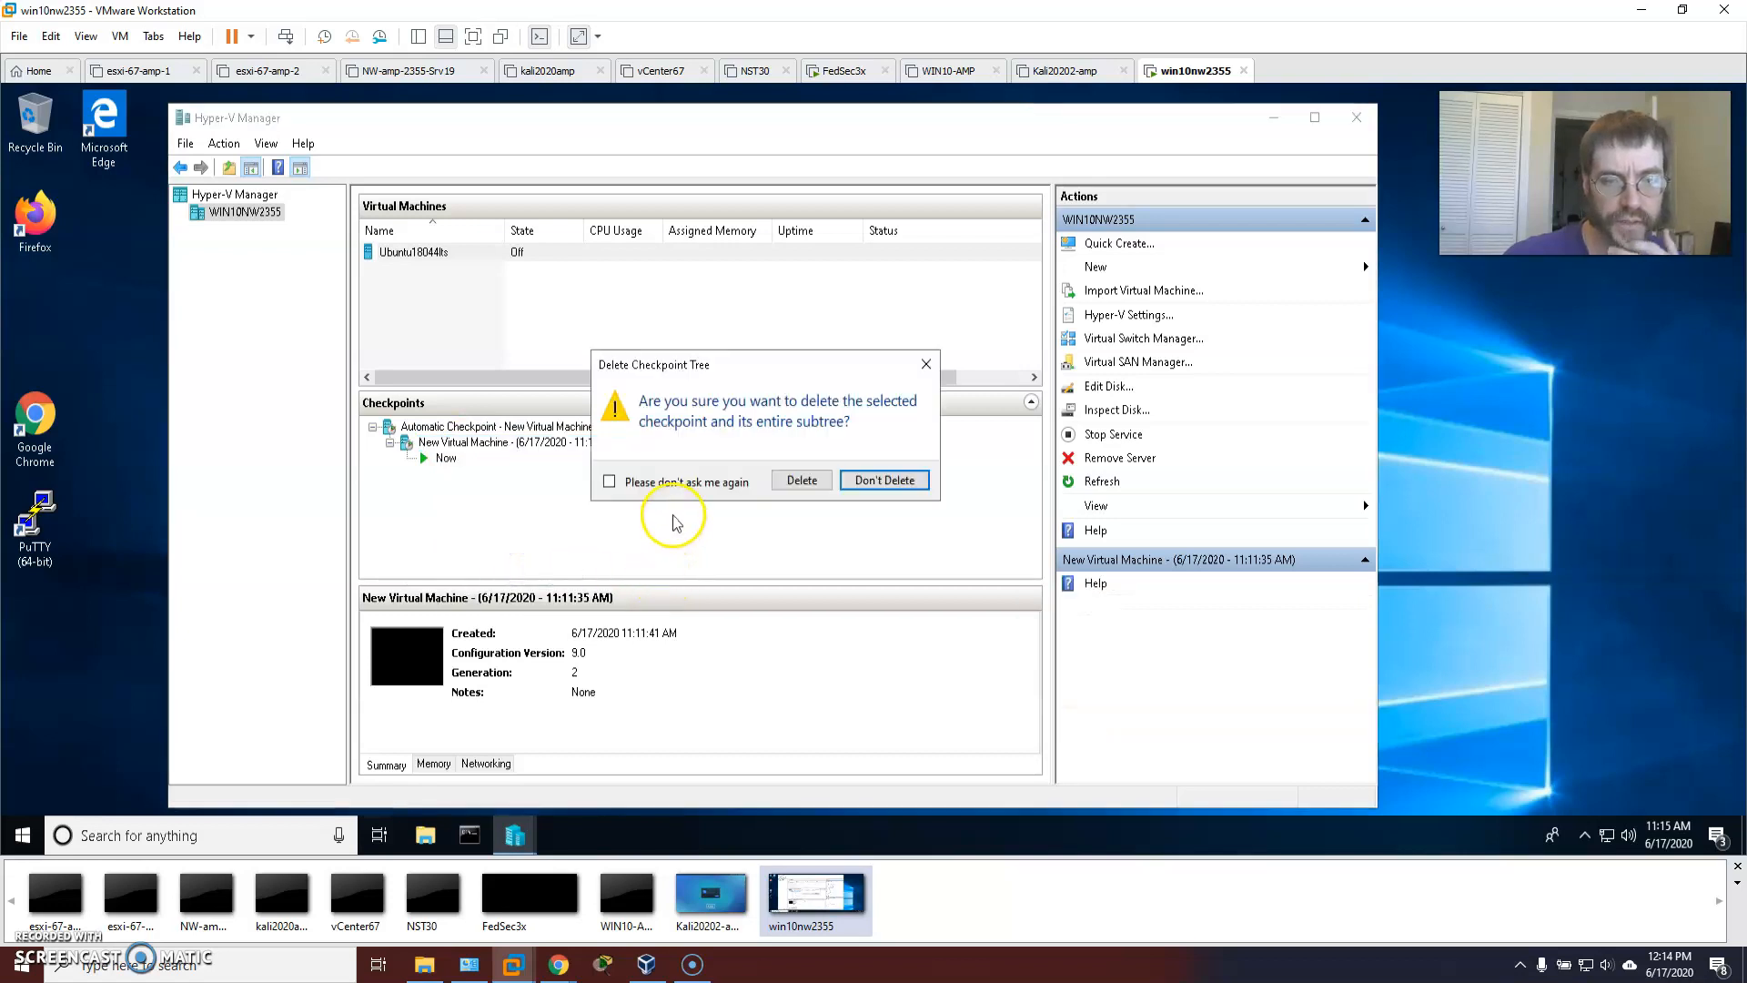
click(812, 482)
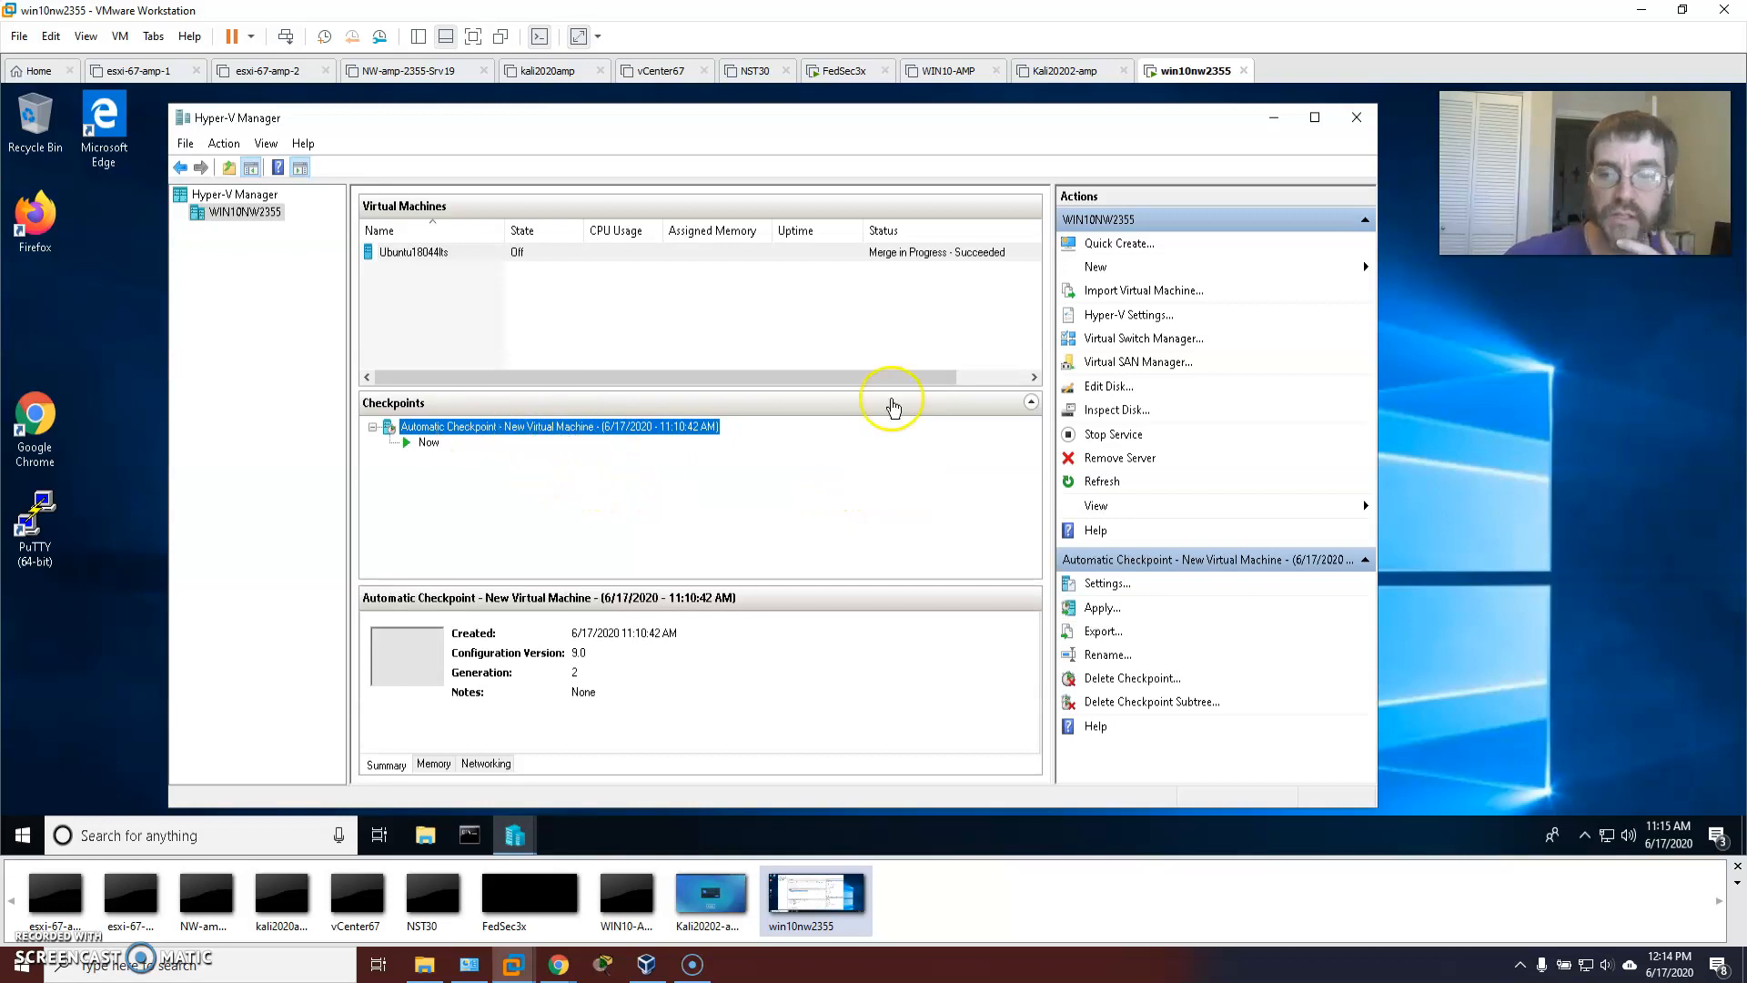
click(401, 252)
Review Ubuntu18044lts's Memory, Hard Drive and Quality of Service settings, then cancel.
right_click(406, 252)
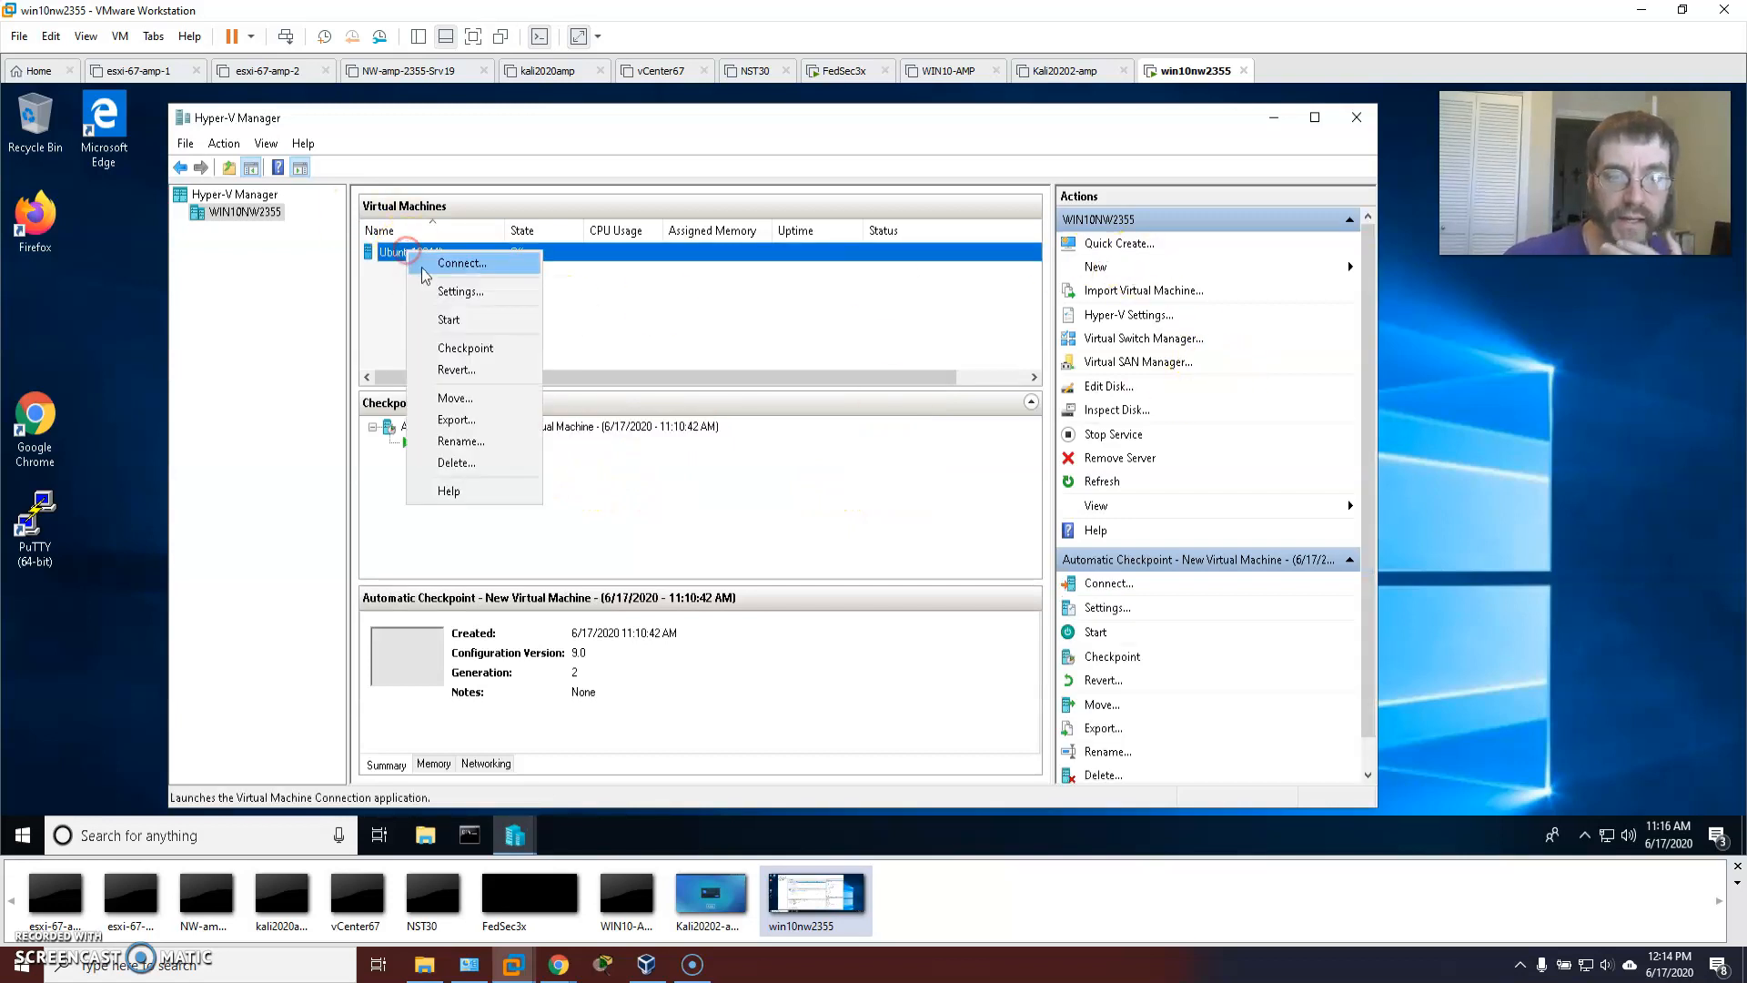
click(463, 292)
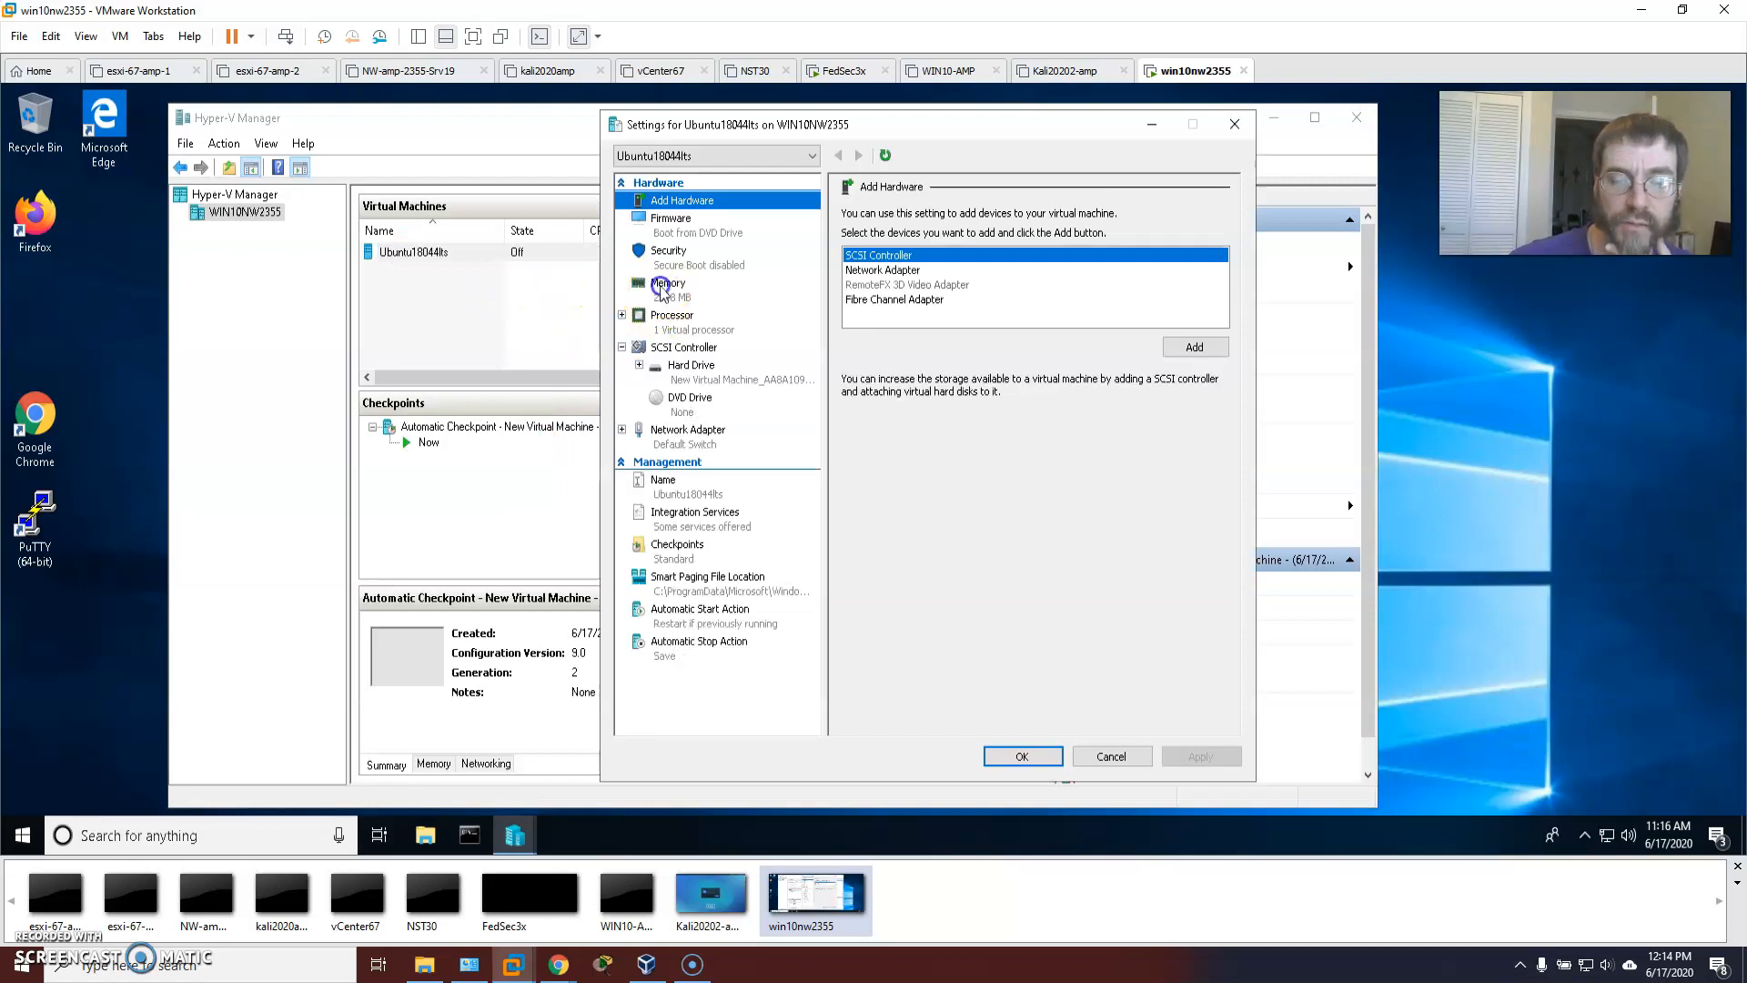
click(669, 289)
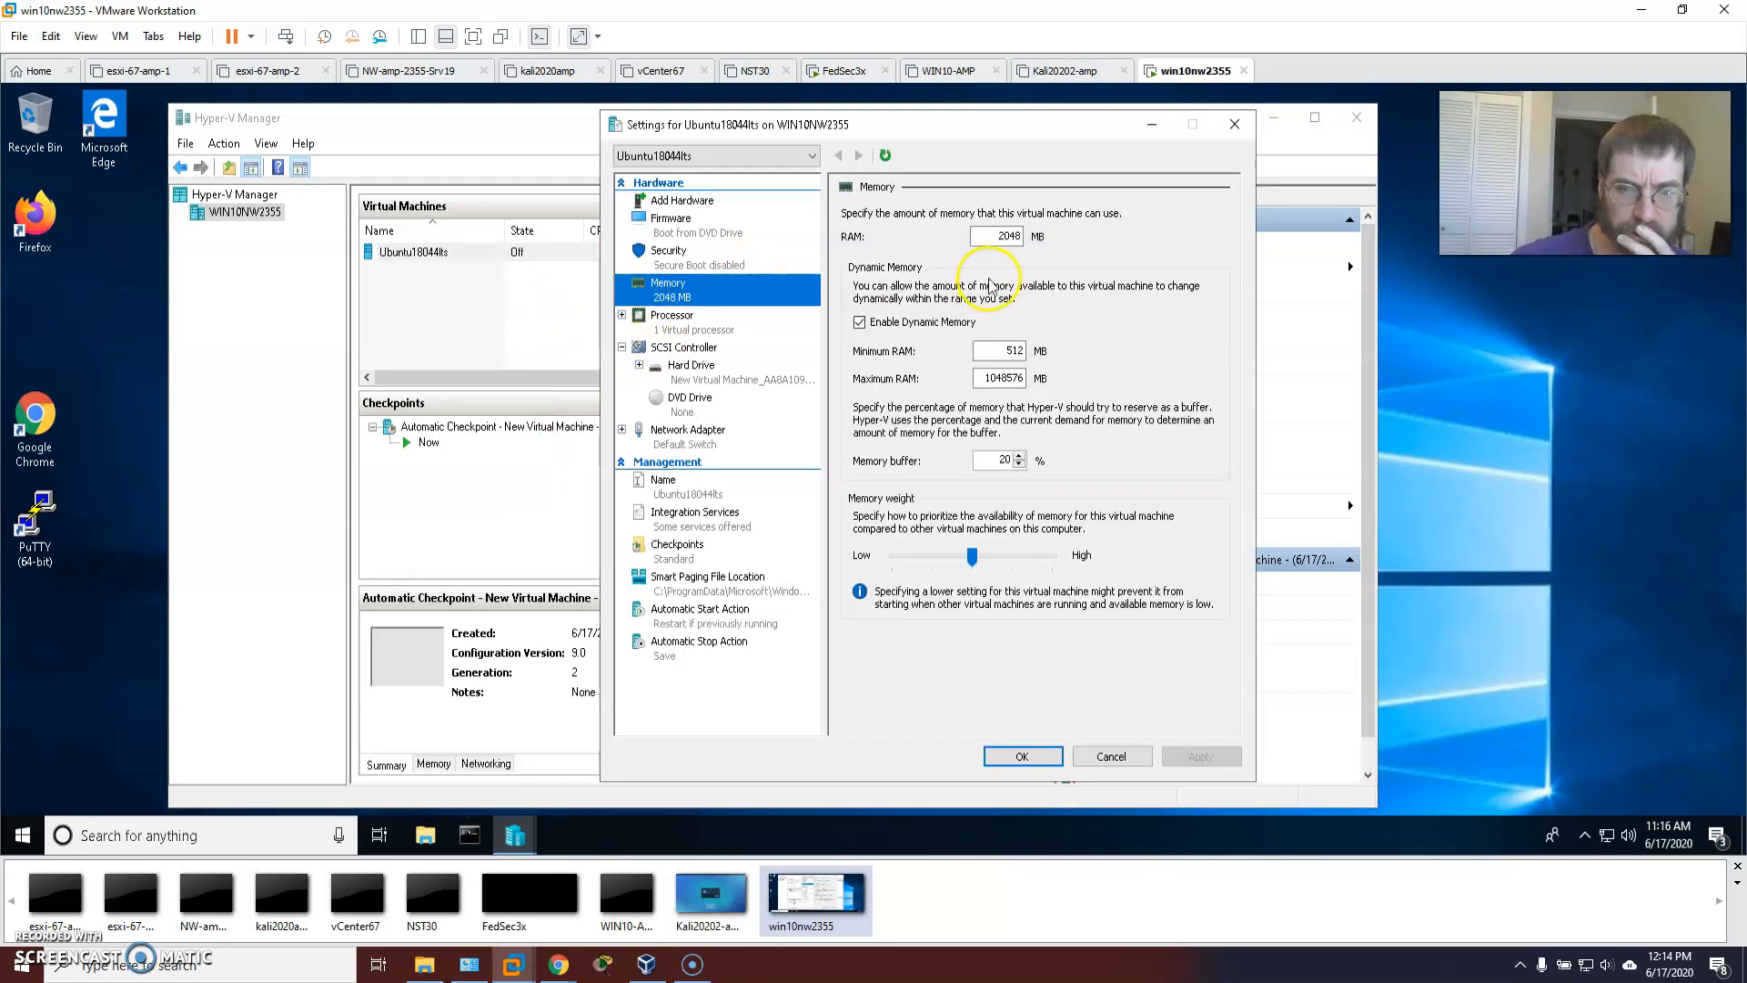
click(652, 370)
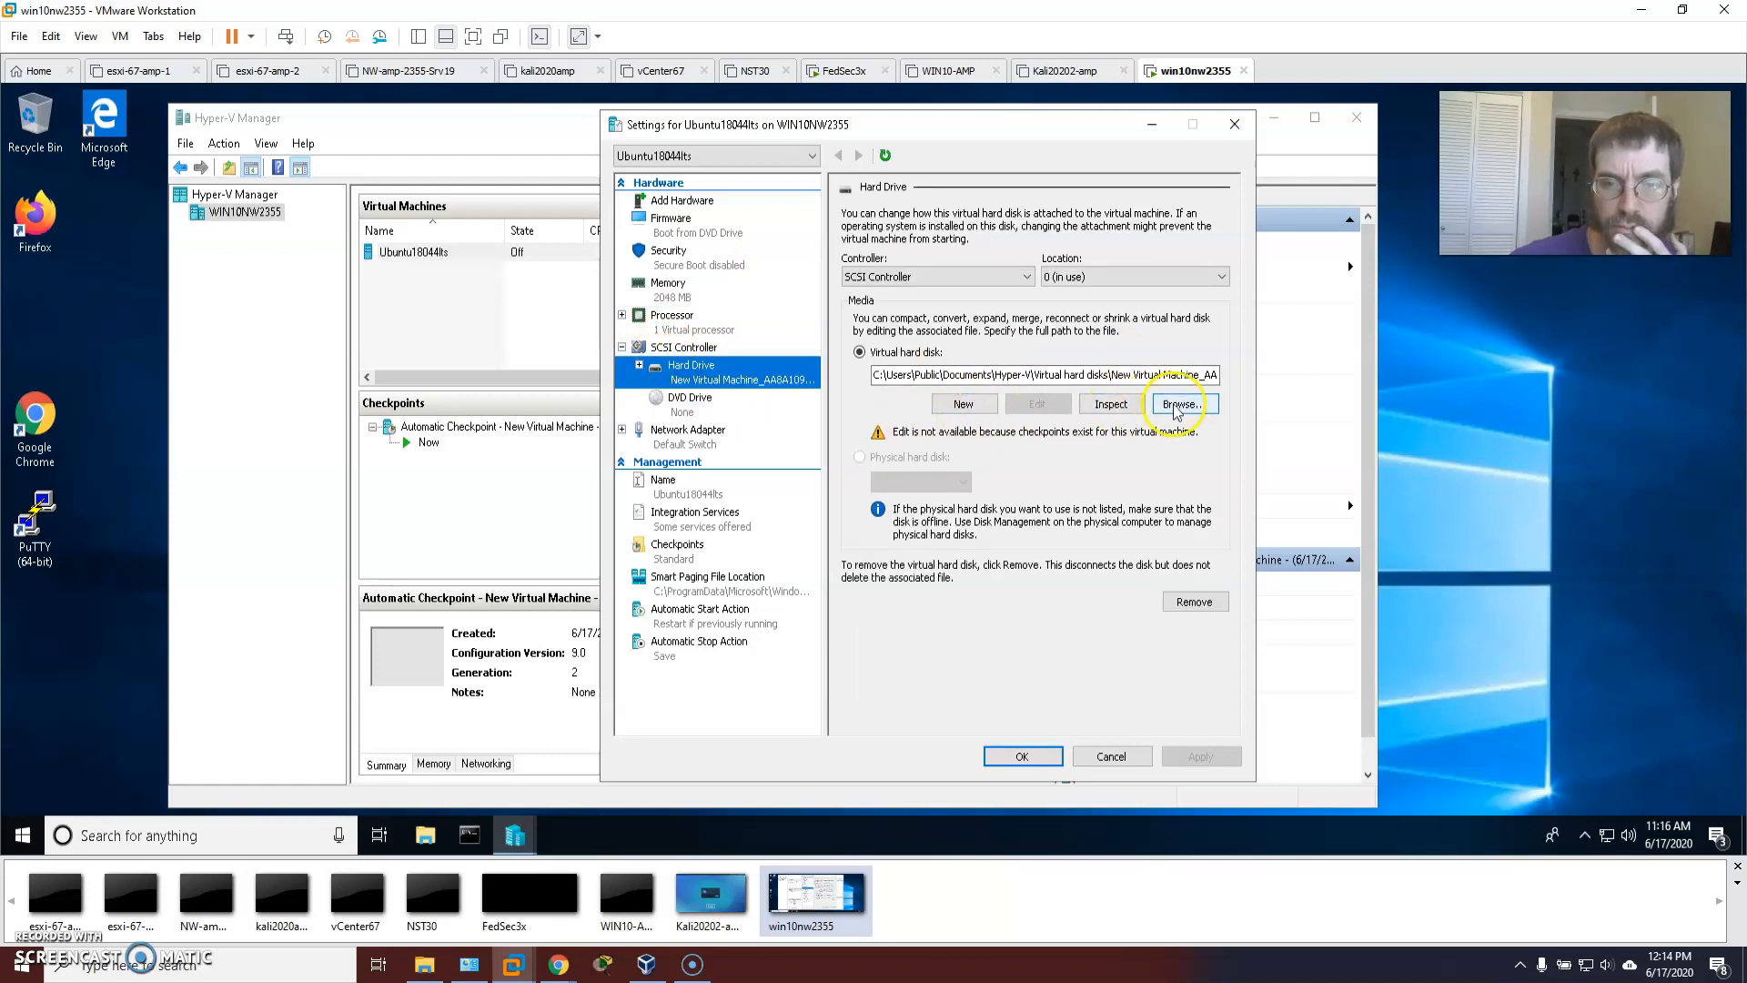
click(639, 365)
click(728, 398)
click(702, 367)
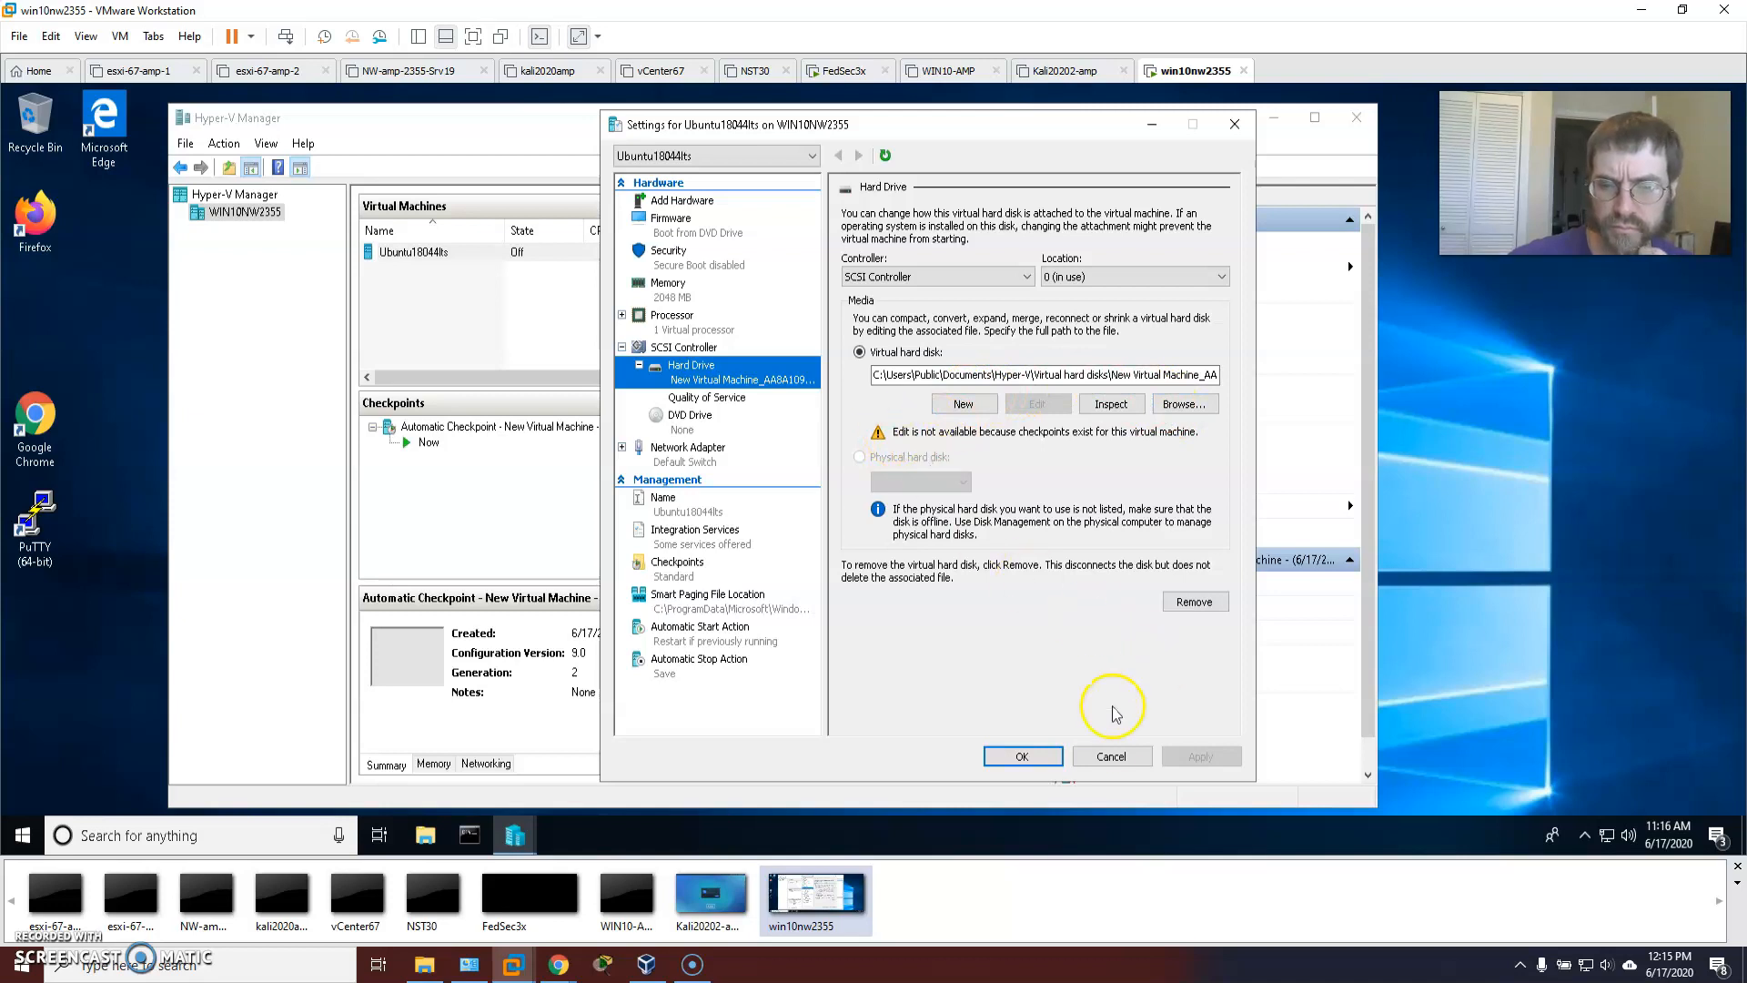
click(1111, 757)
Delete the Automatic Checkpoint and confirm the deletion.
click(452, 427)
right_click(452, 427)
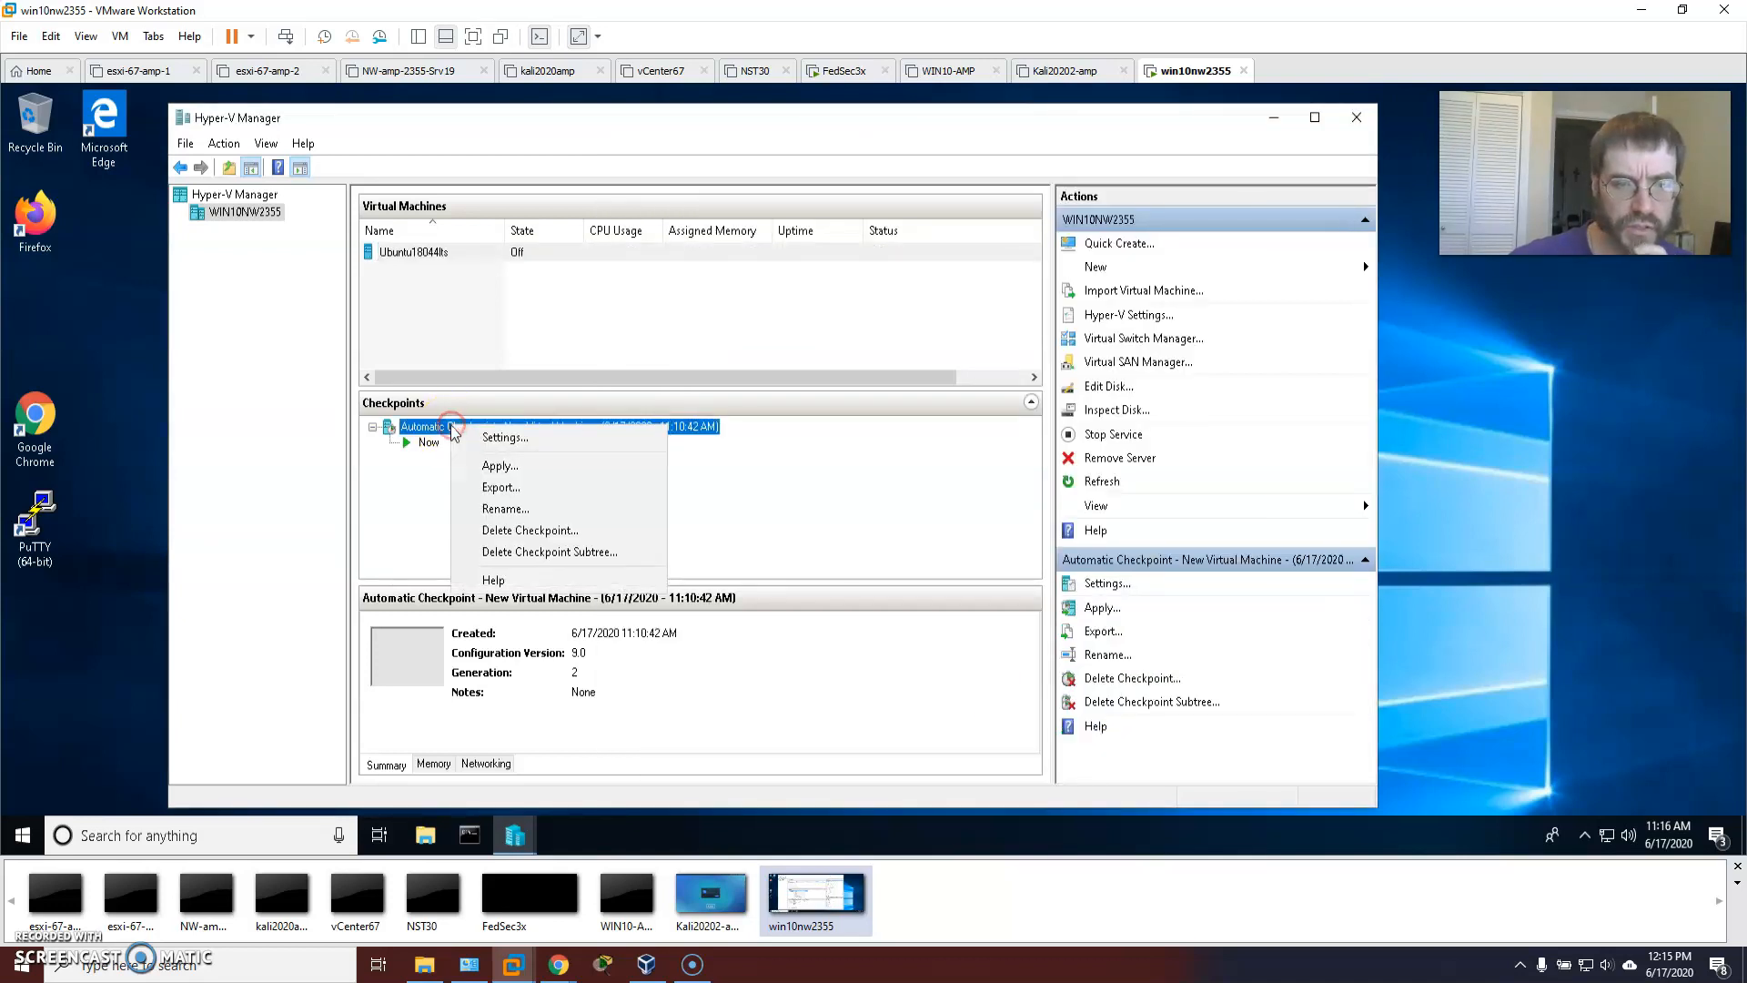
click(546, 526)
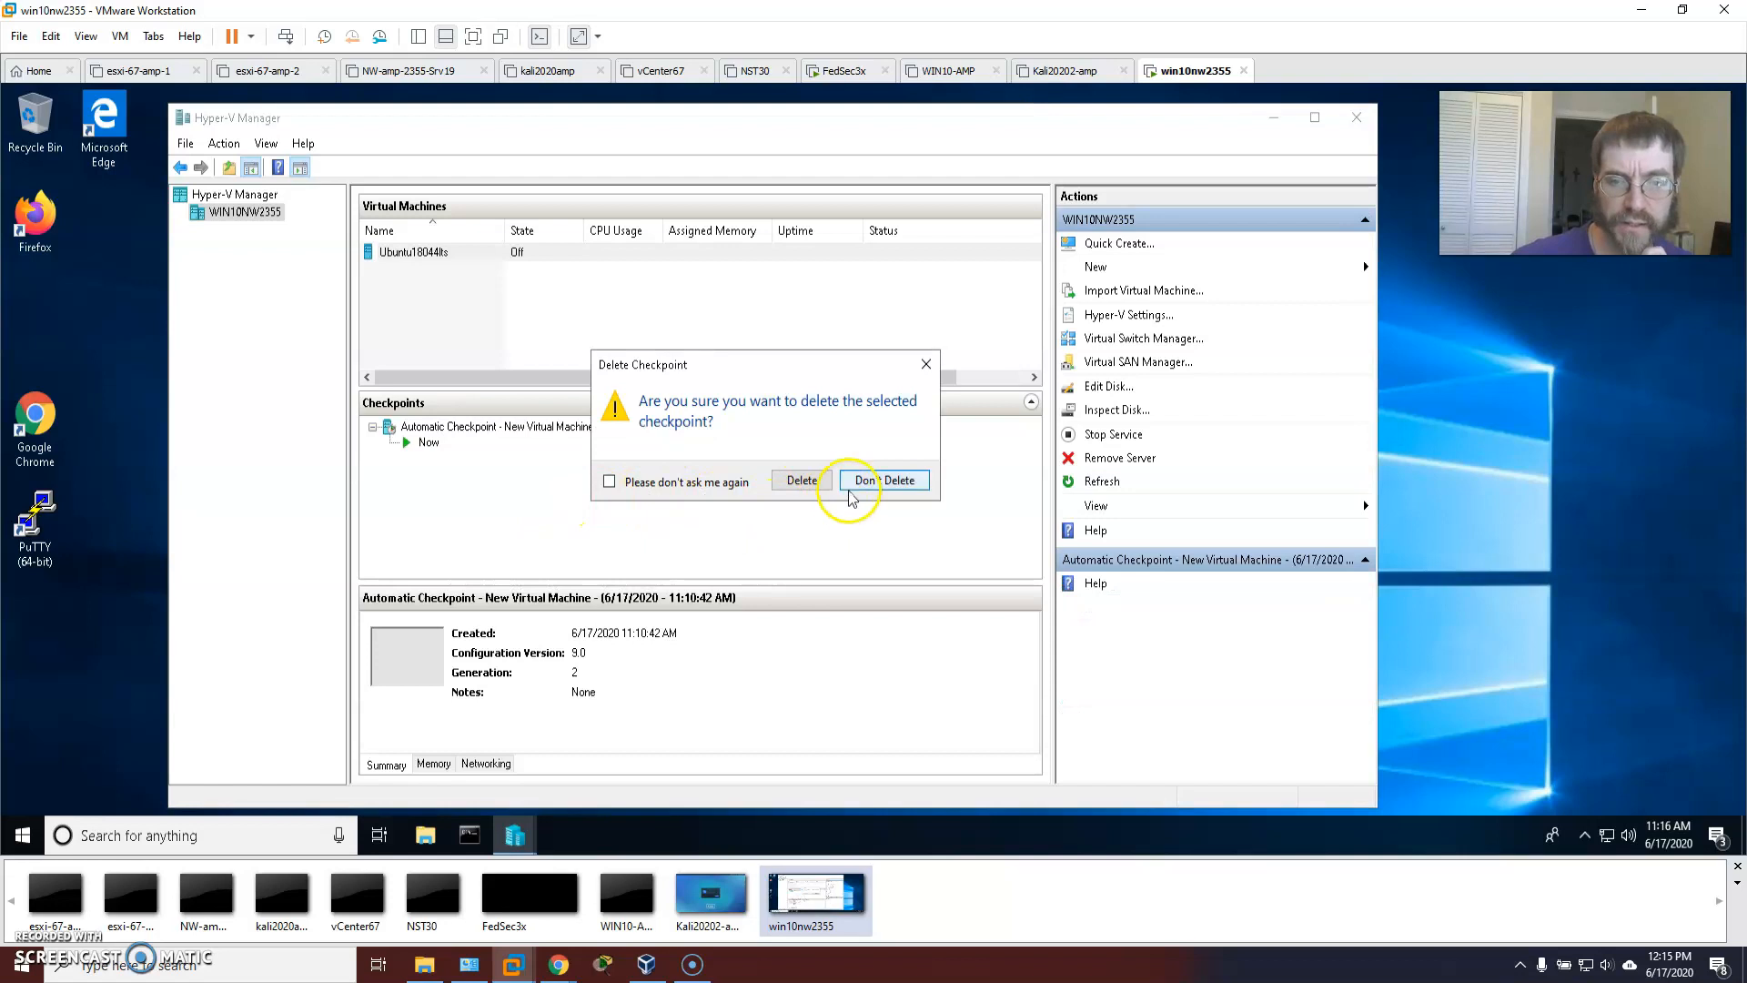
click(801, 480)
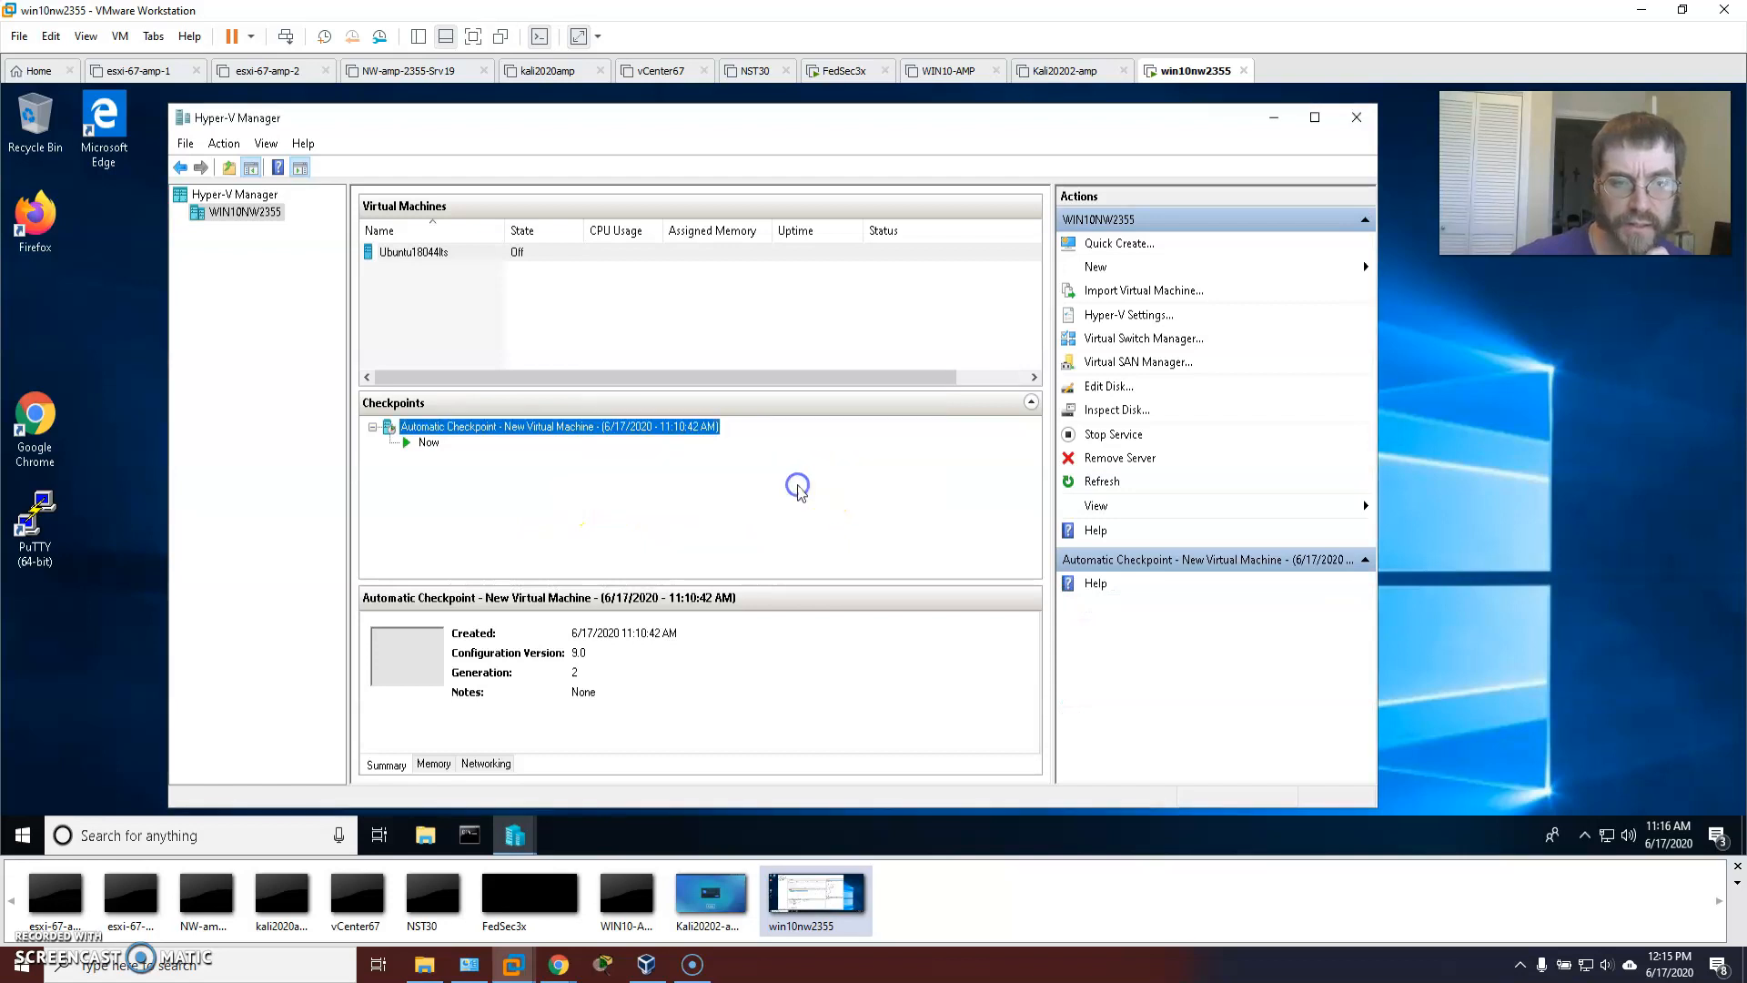
Start the Edit Virtual Hard Disk wizard from the VM's Hard Drive settings.
right_click(459, 253)
click(535, 293)
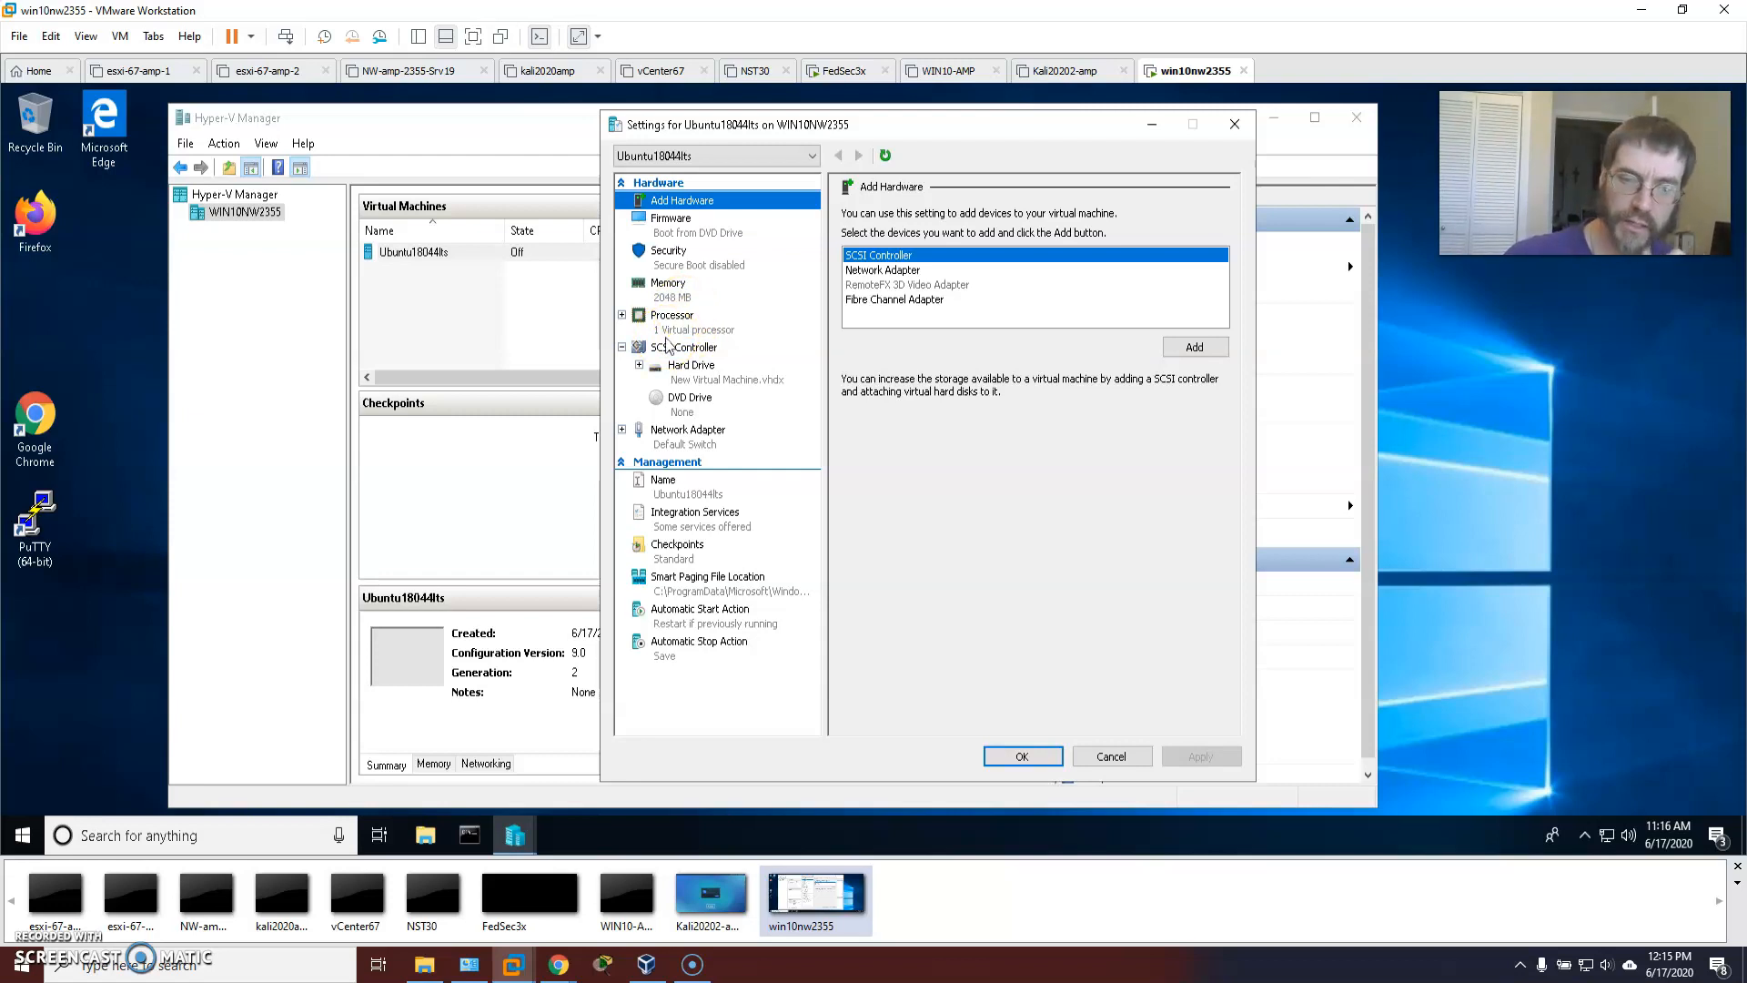
click(683, 365)
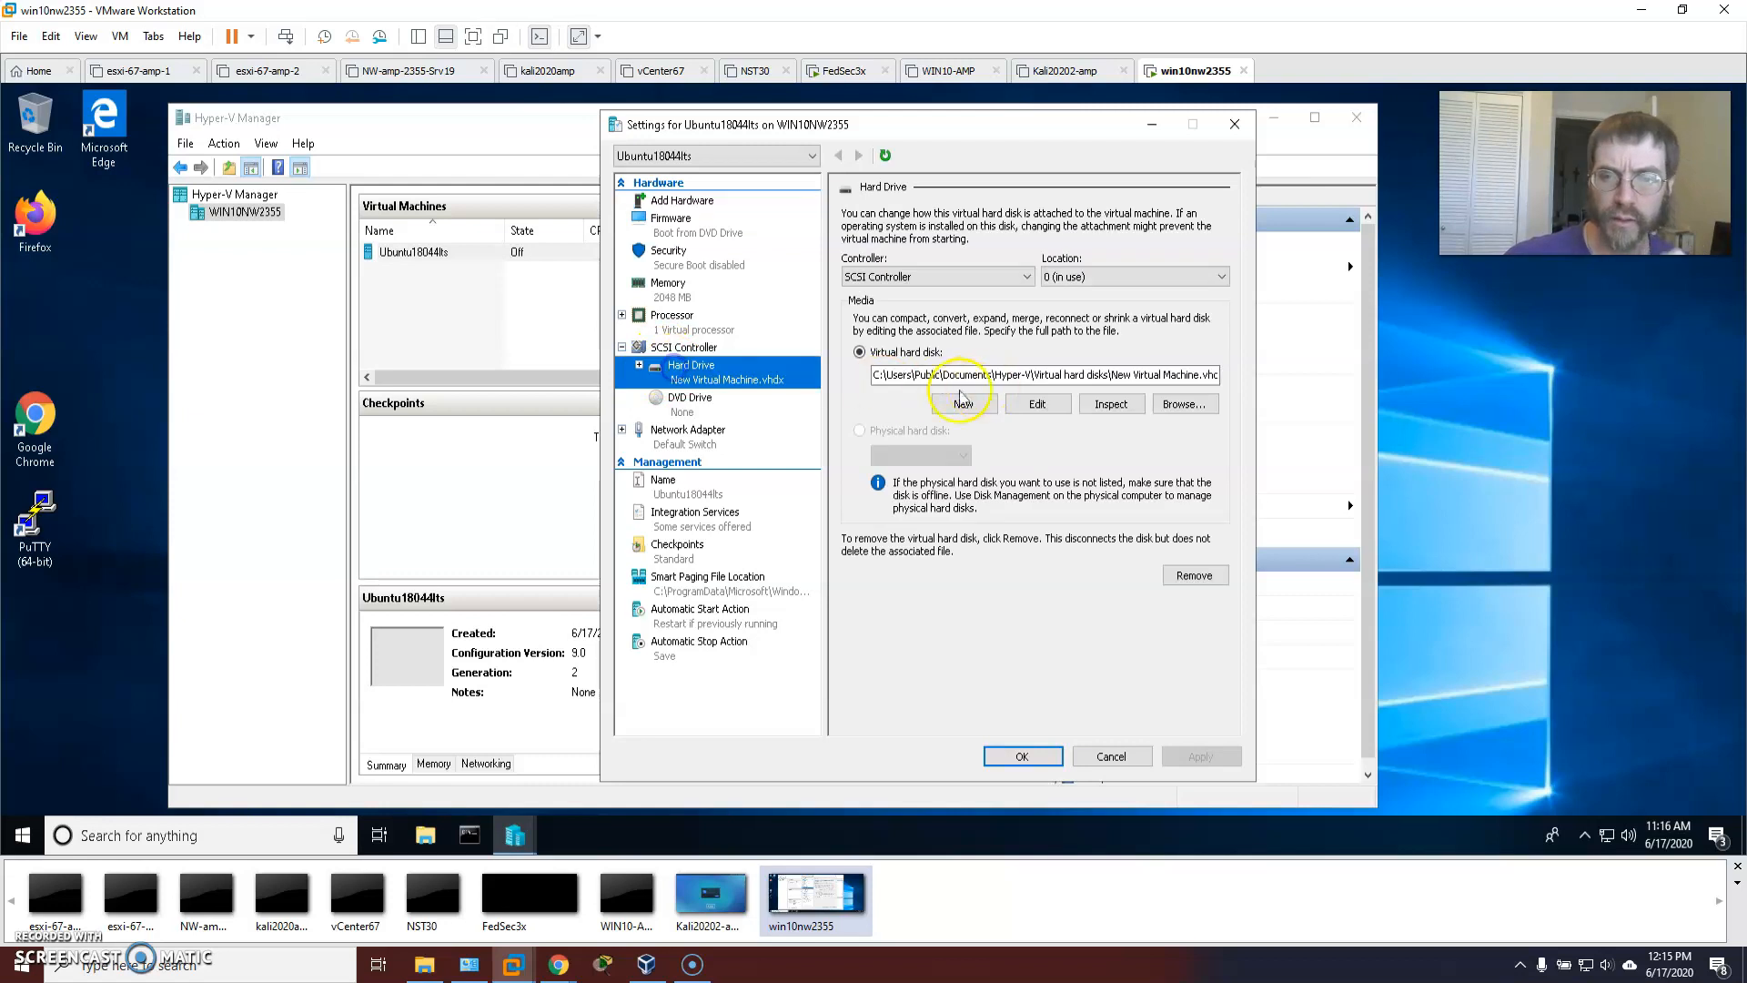
click(1034, 405)
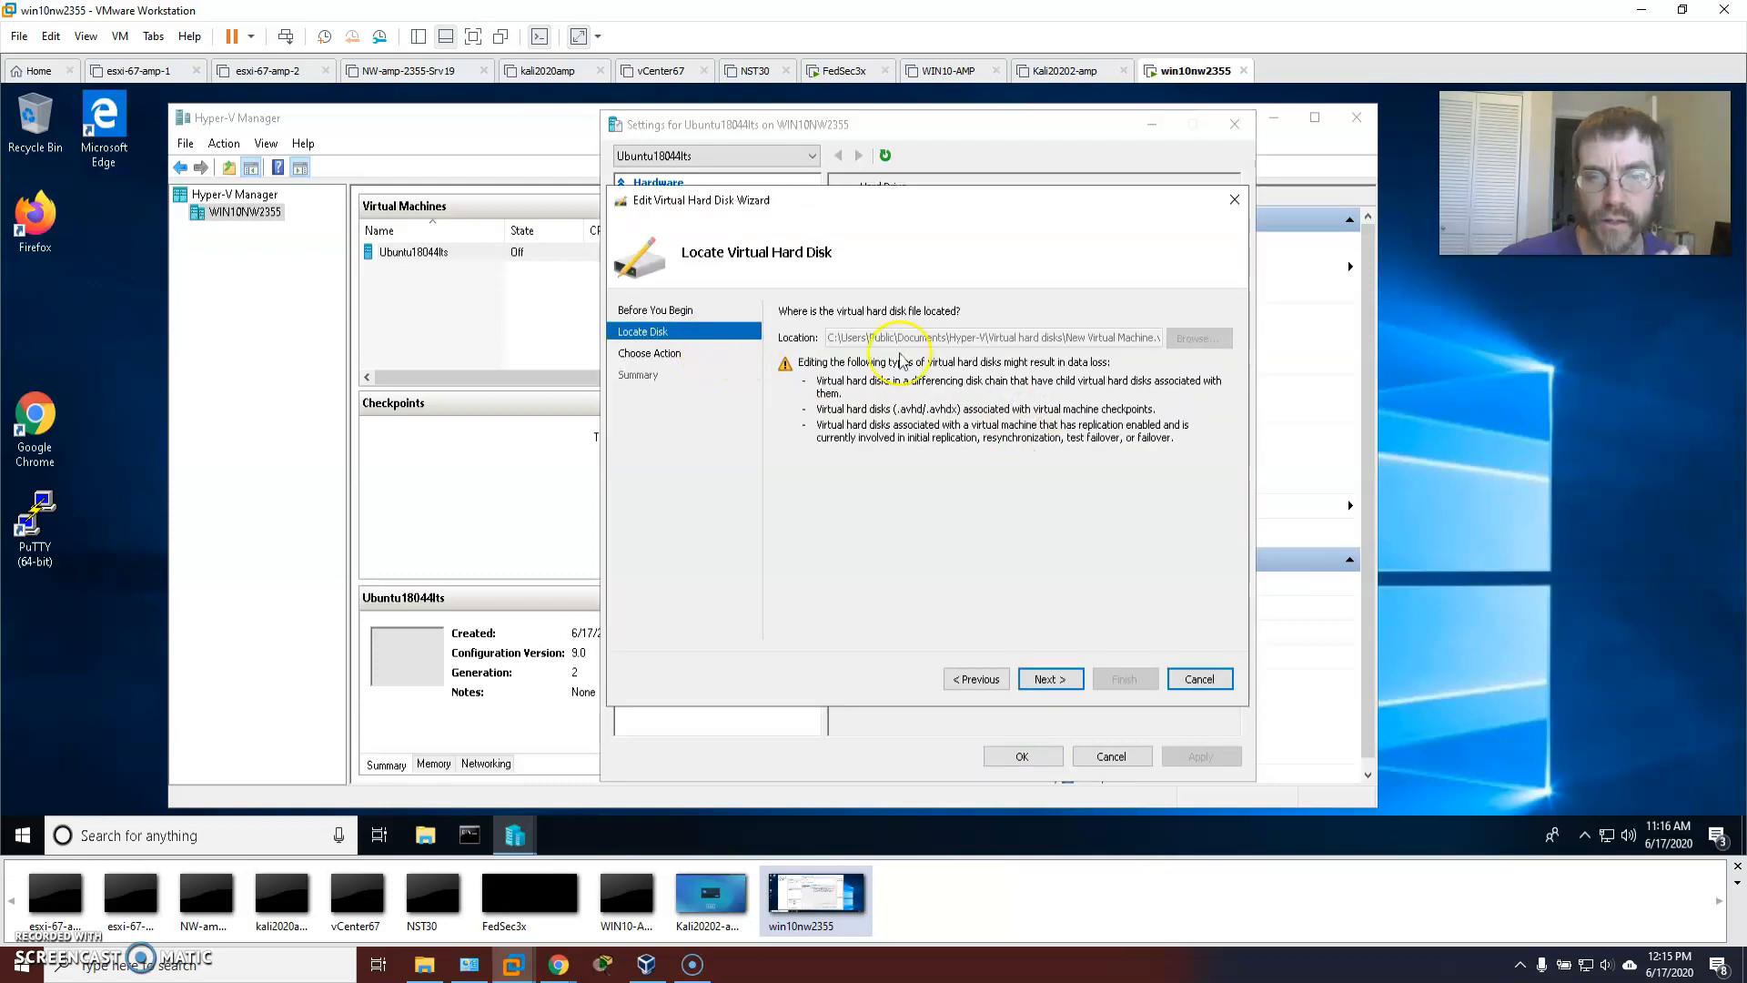
click(1061, 680)
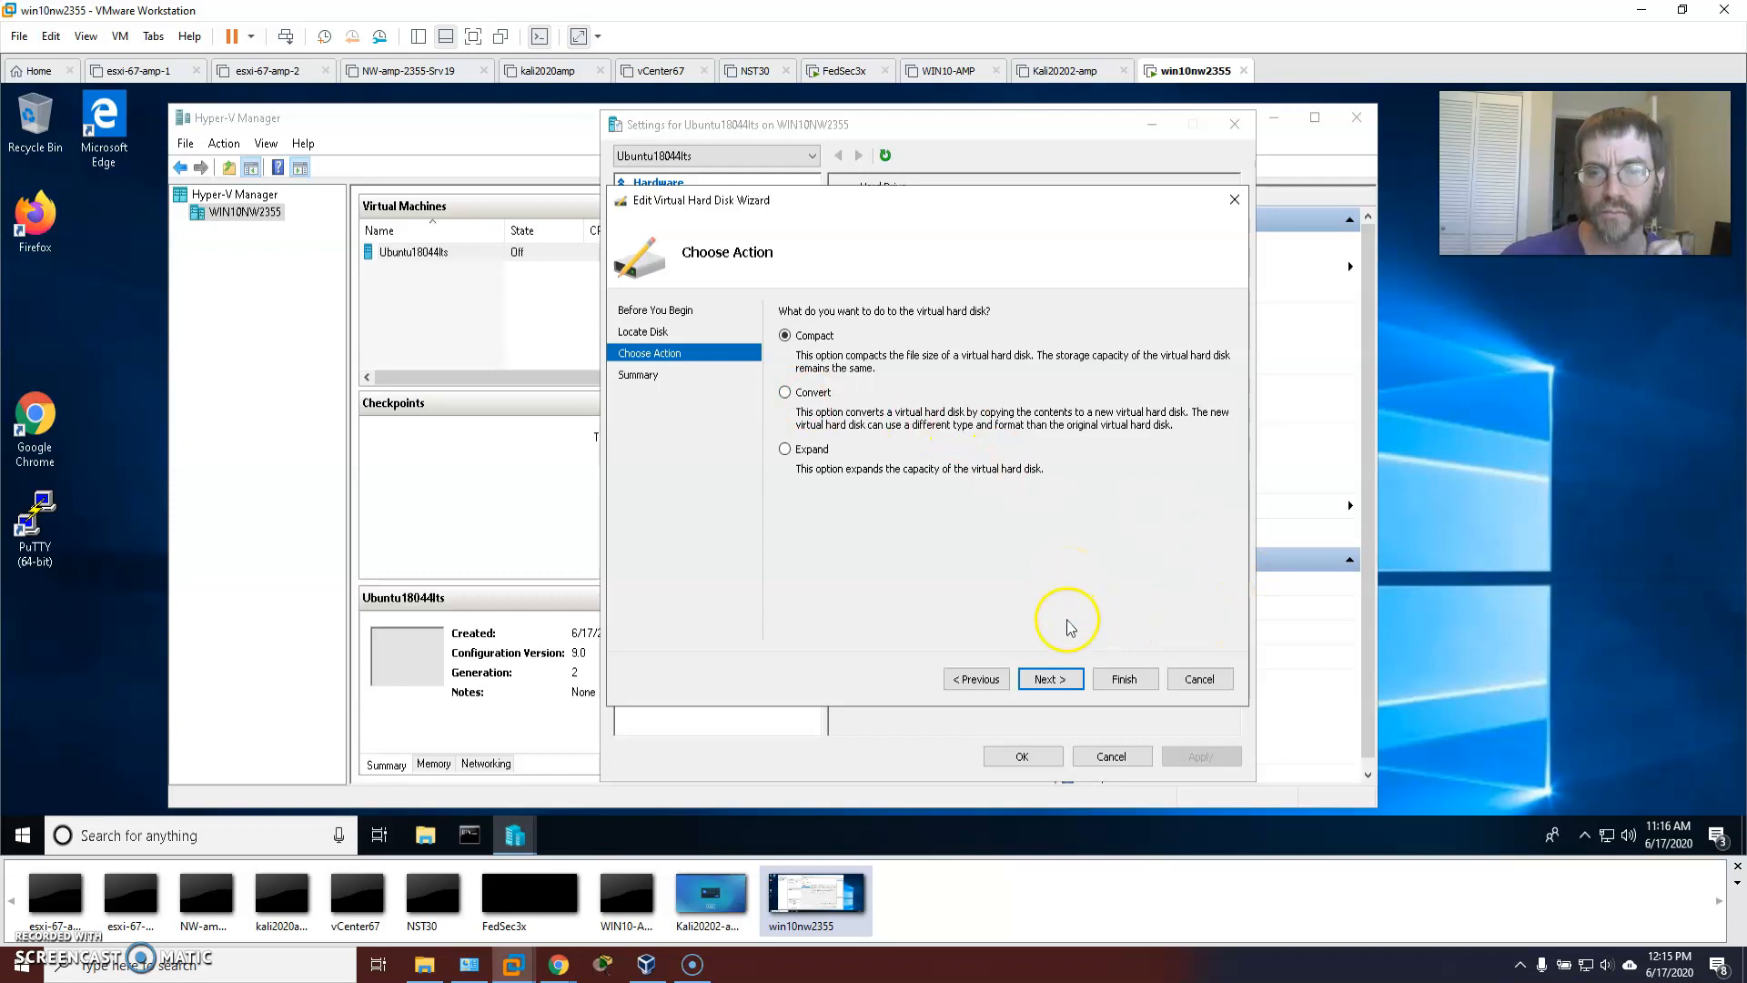
click(1063, 680)
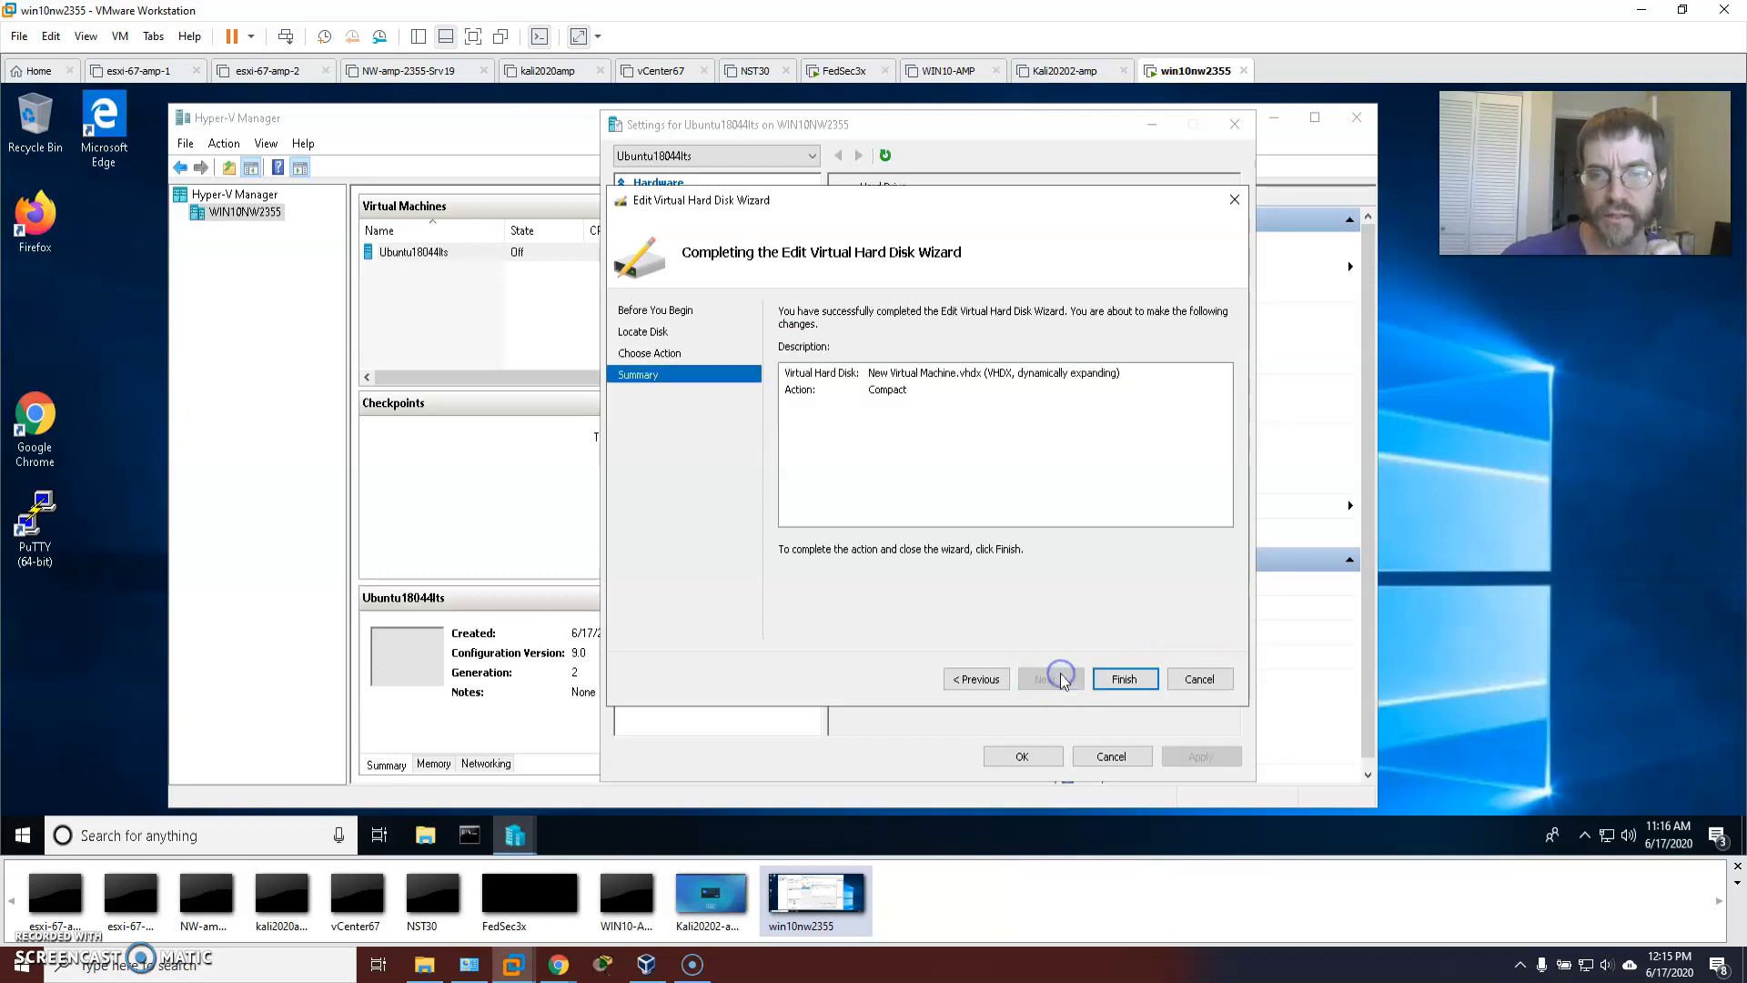
Go back to Choose Action in the wizard and select Convert instead of Compact.
click(885, 375)
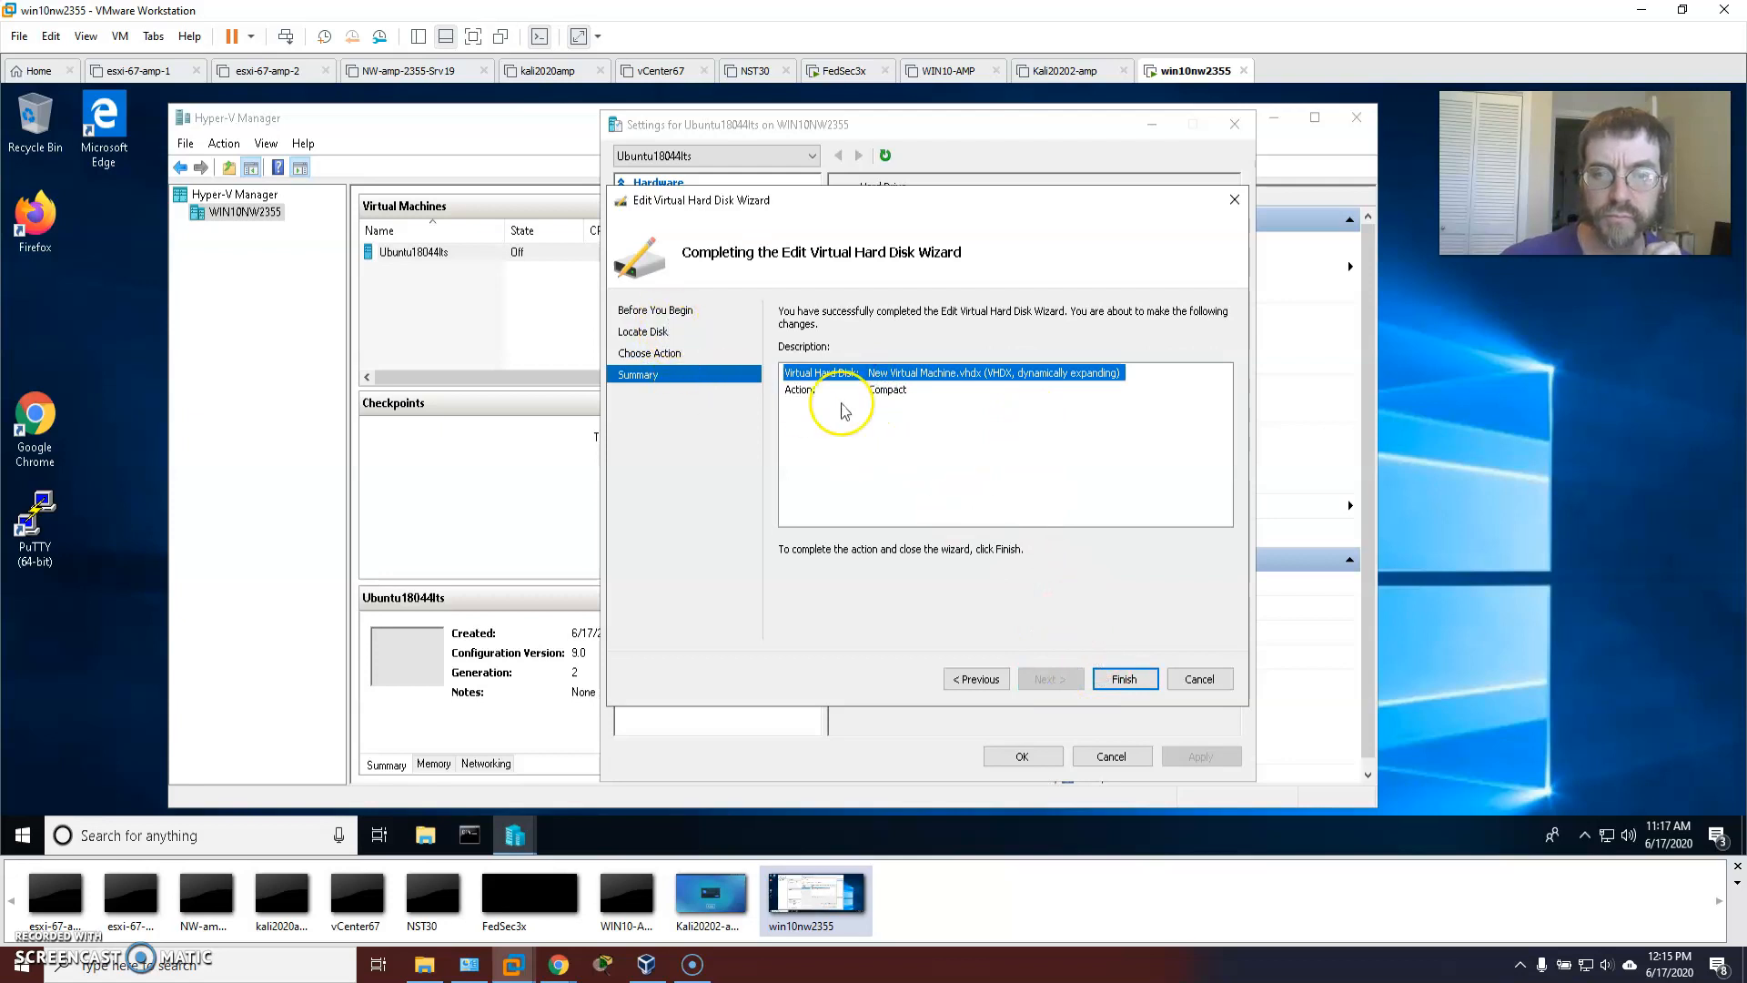
click(887, 390)
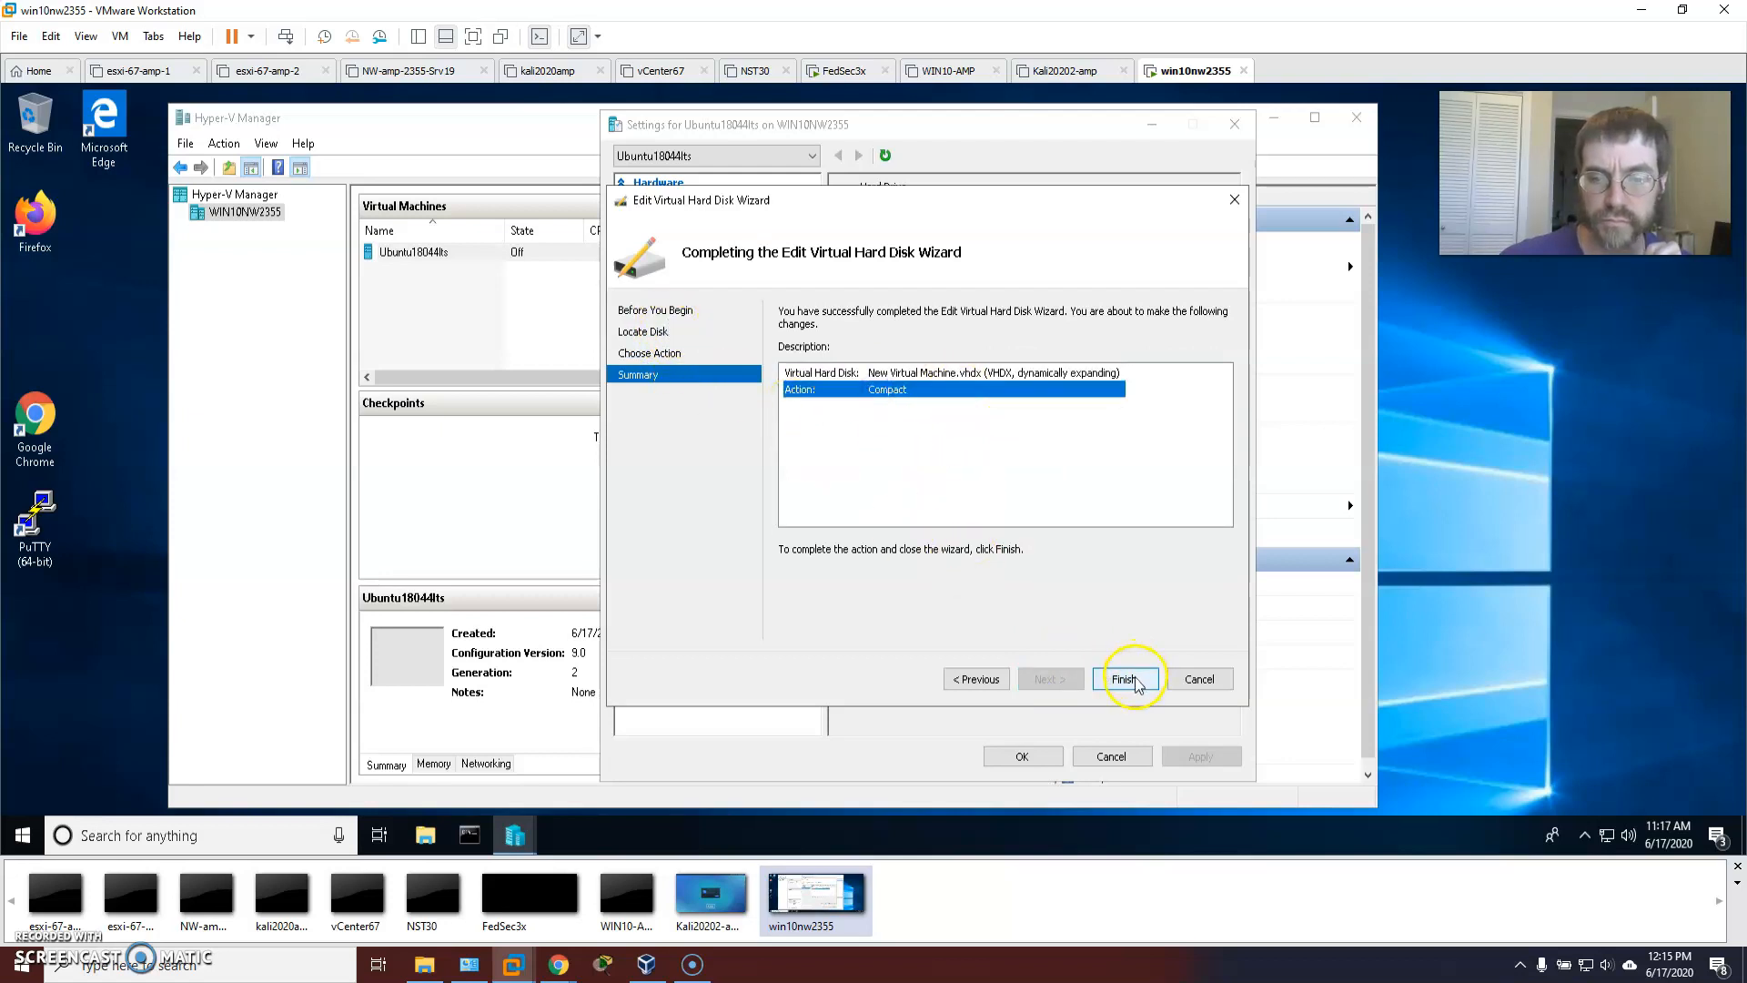
click(653, 330)
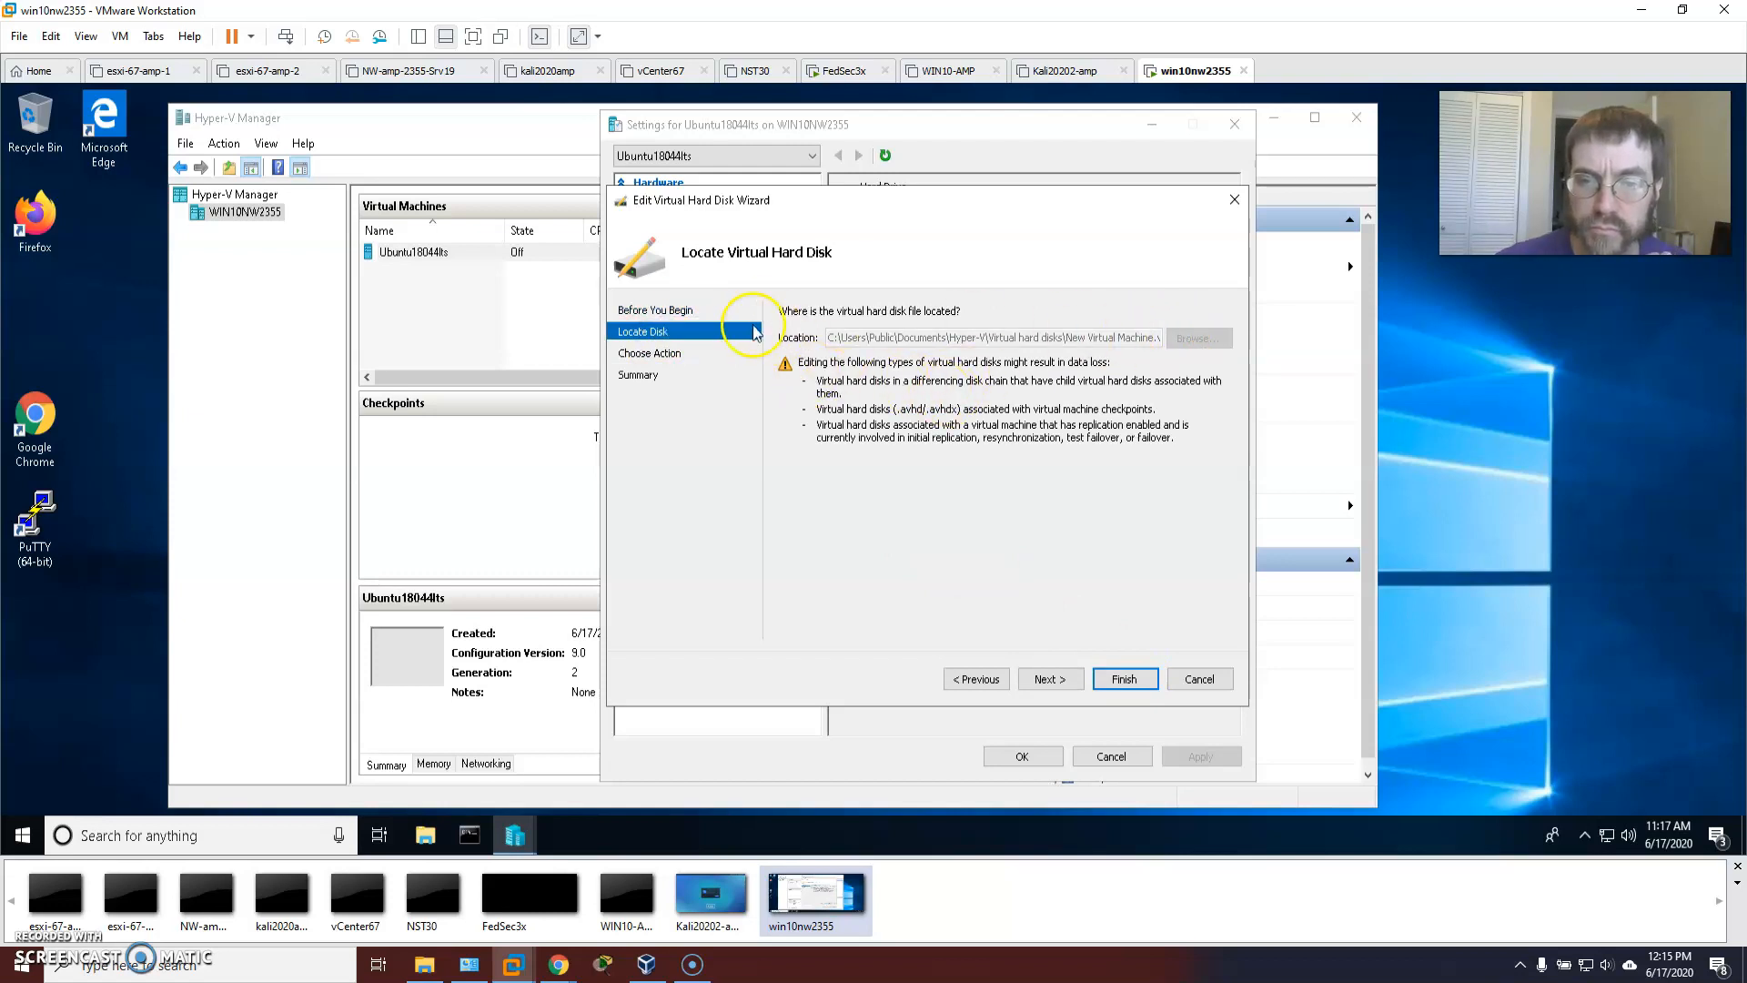
click(661, 357)
click(787, 398)
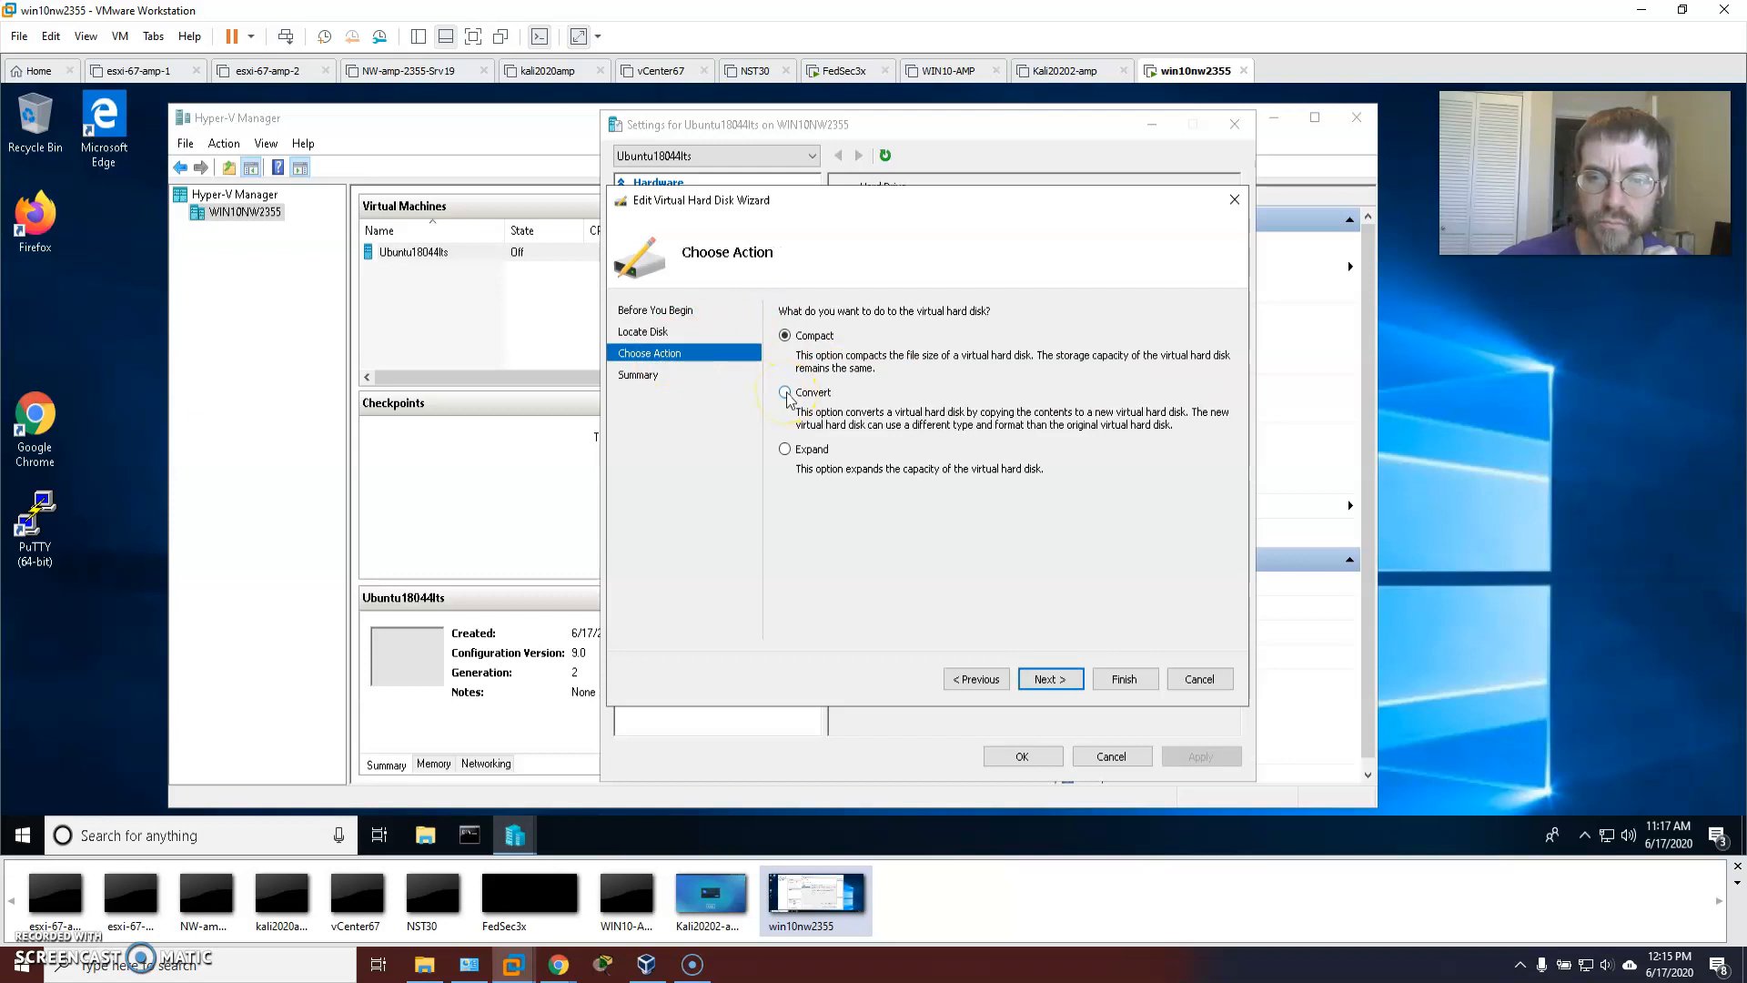
click(788, 398)
click(673, 374)
Convert the disk to a dynamically expanding VHDX named ubuntu18044lts.vhdx and finish.
click(781, 380)
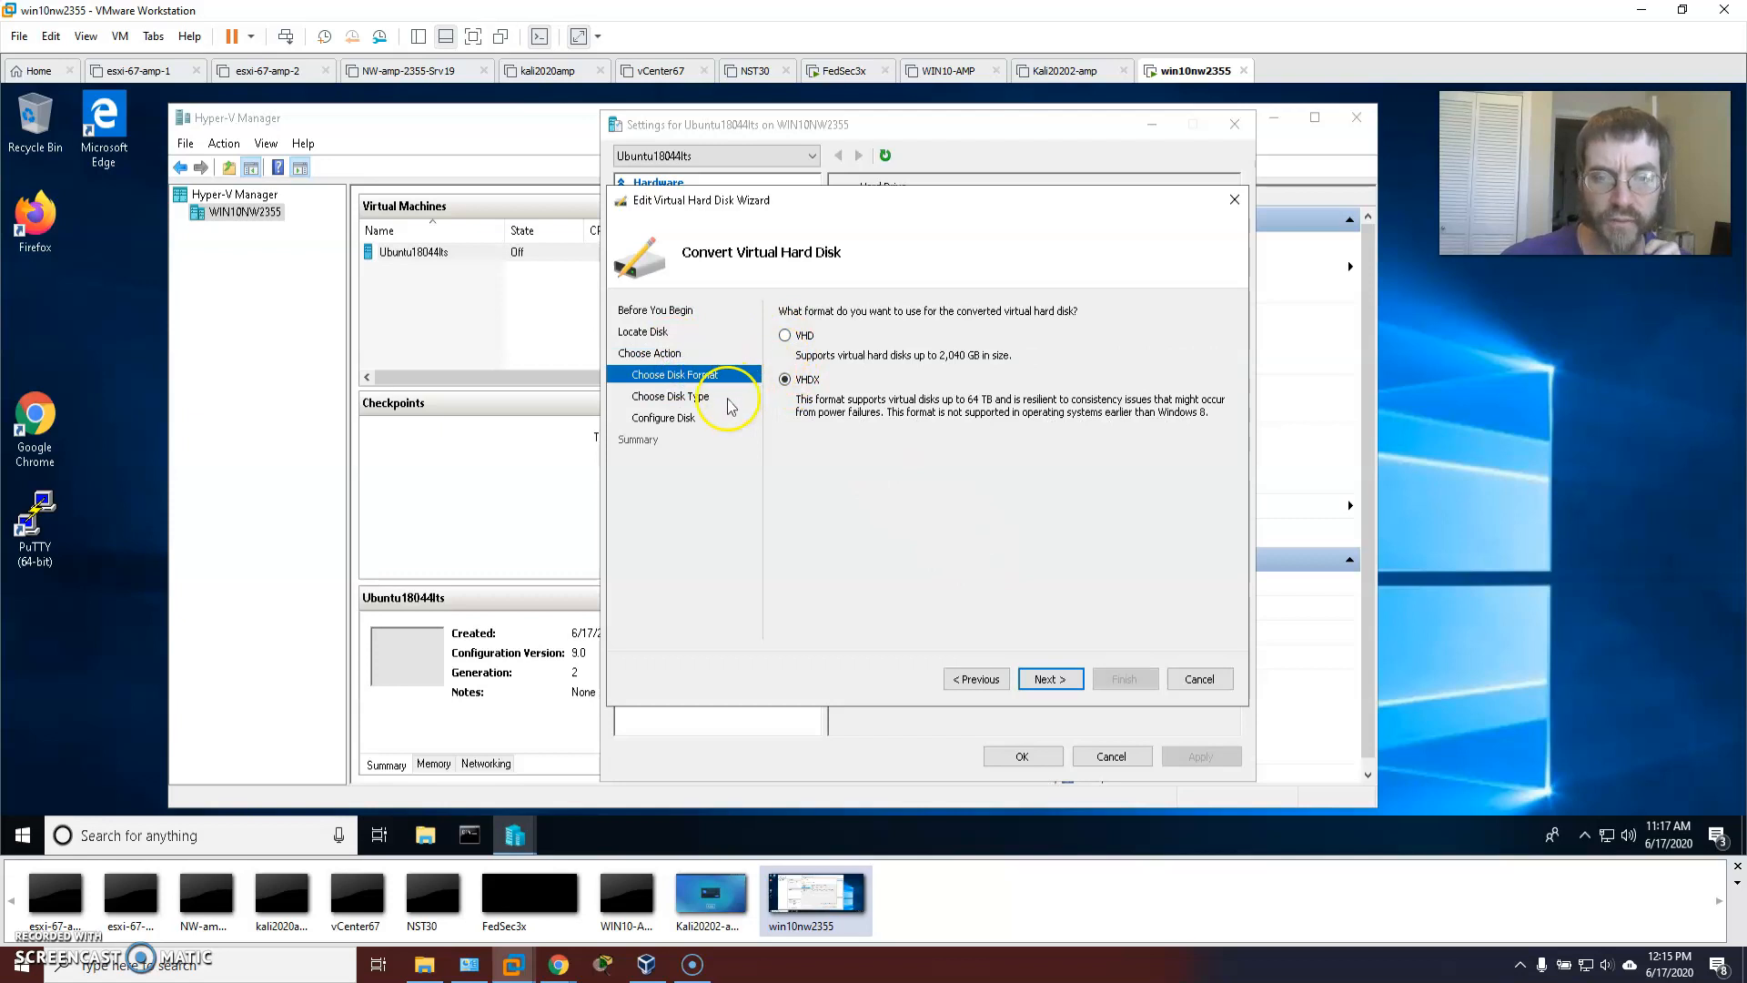
click(673, 397)
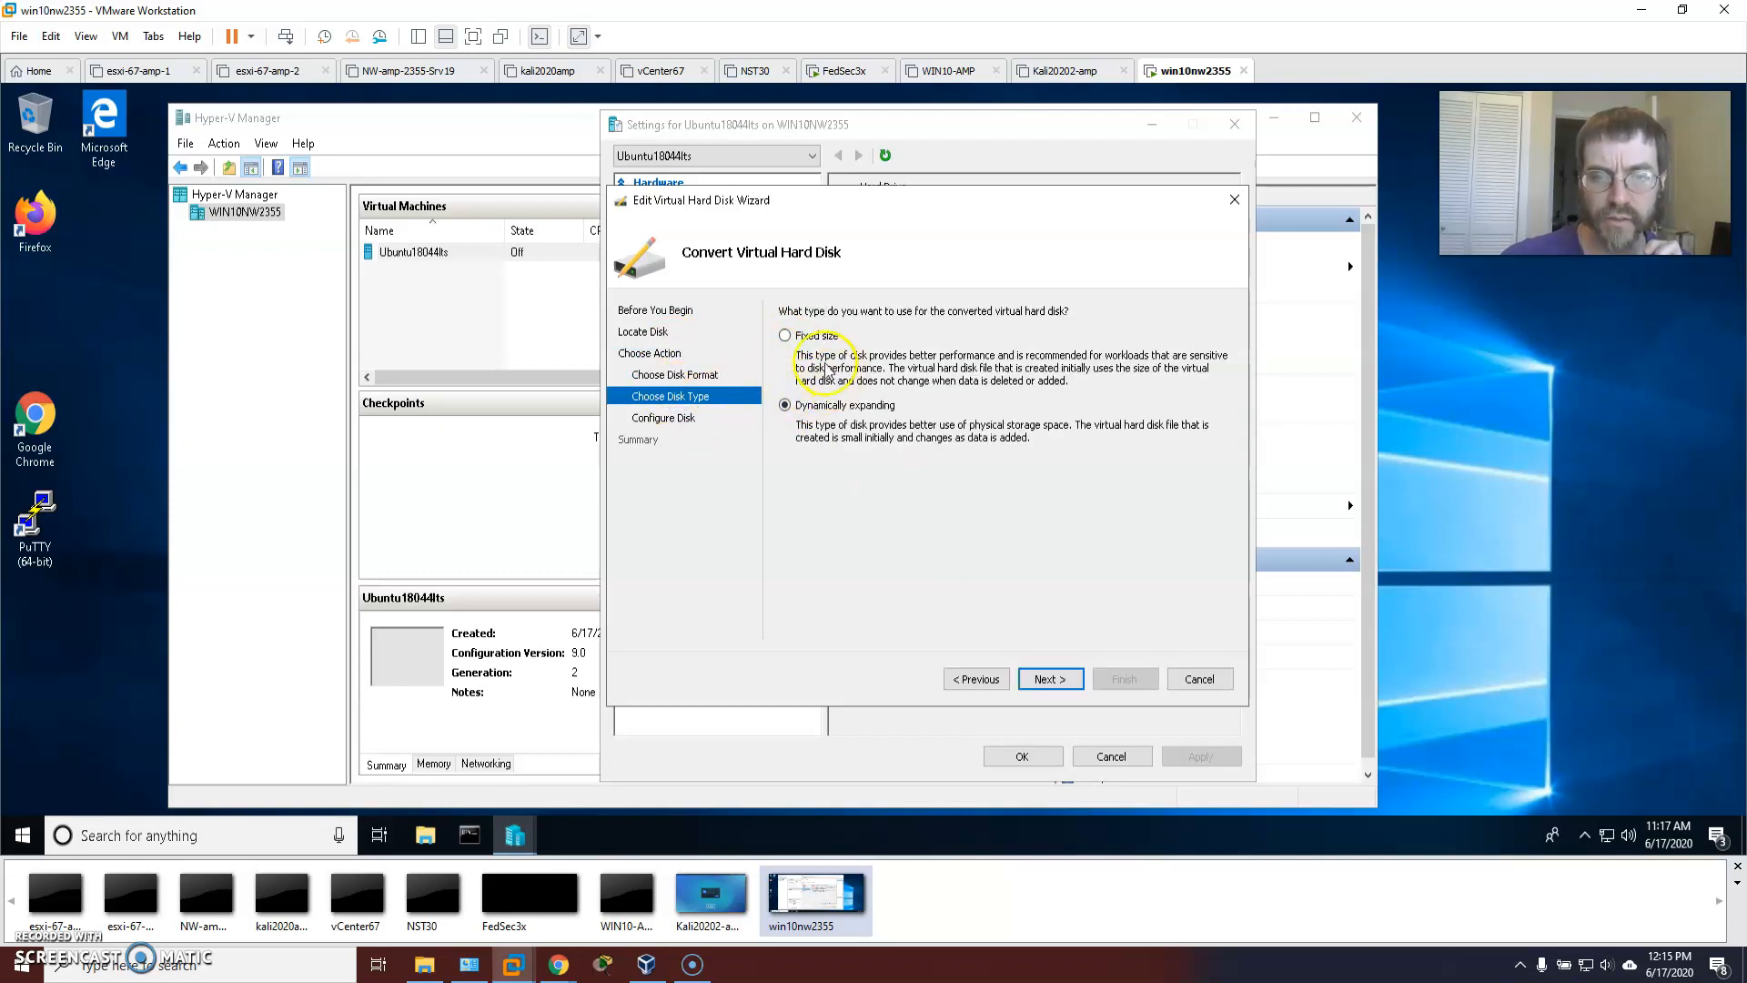
click(684, 420)
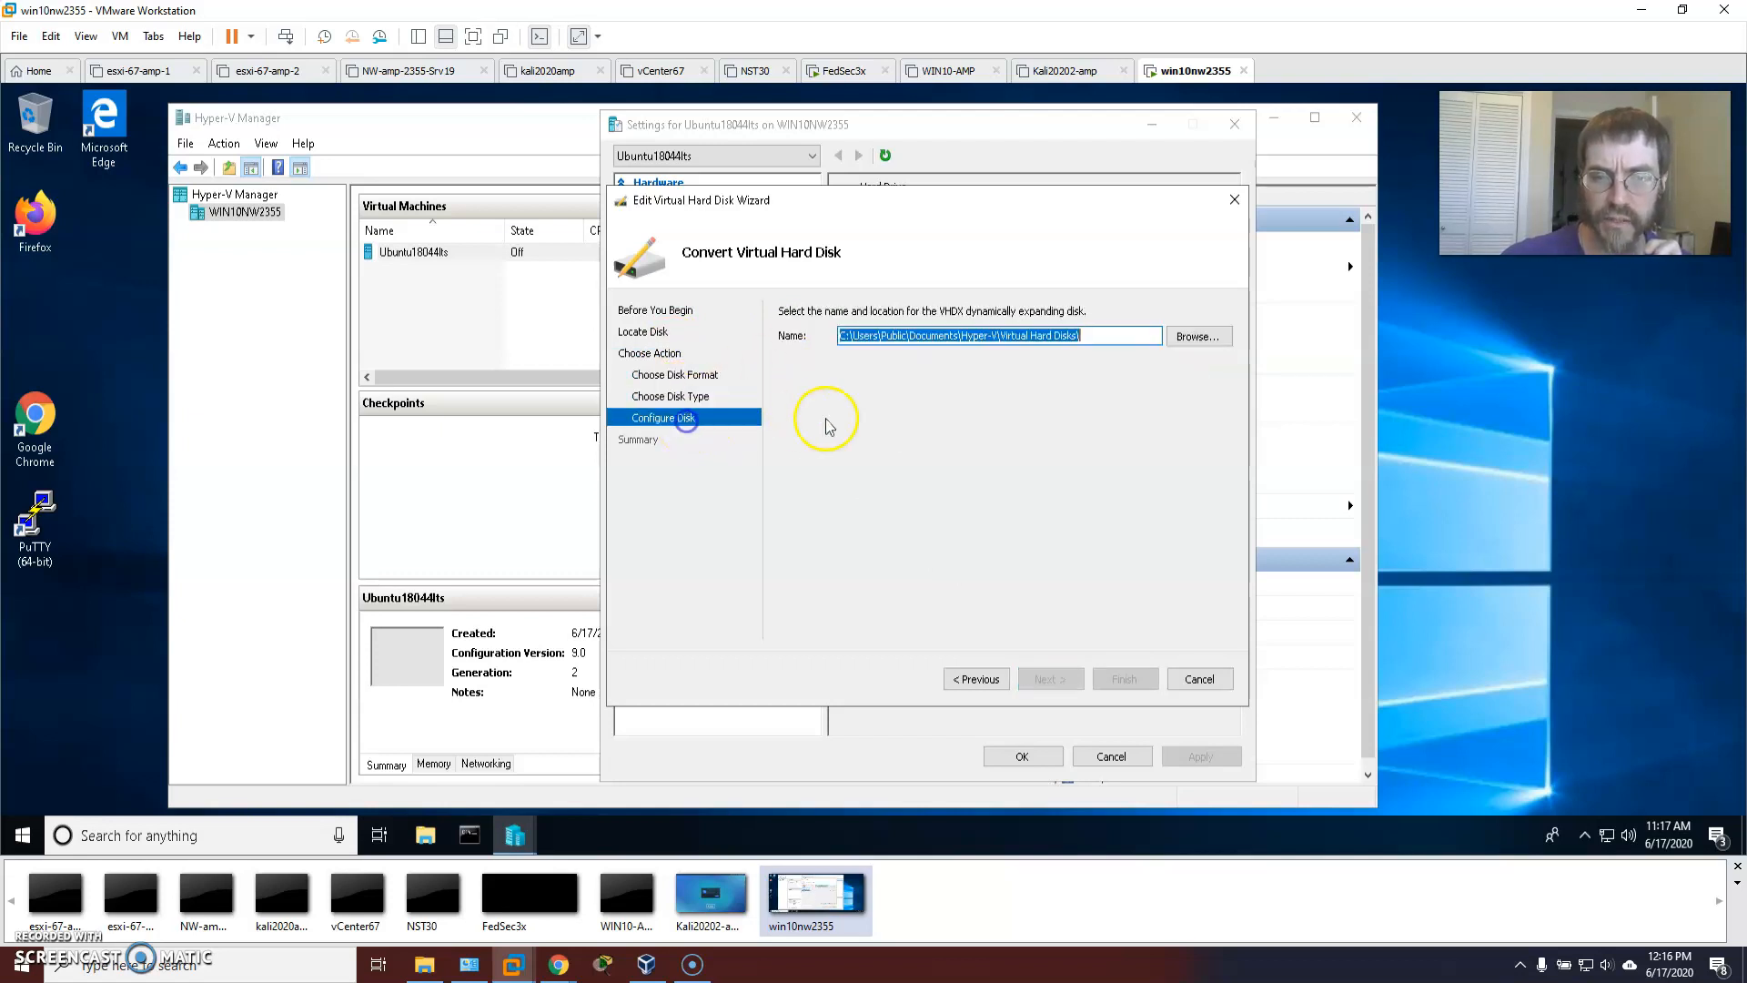
click(1097, 336)
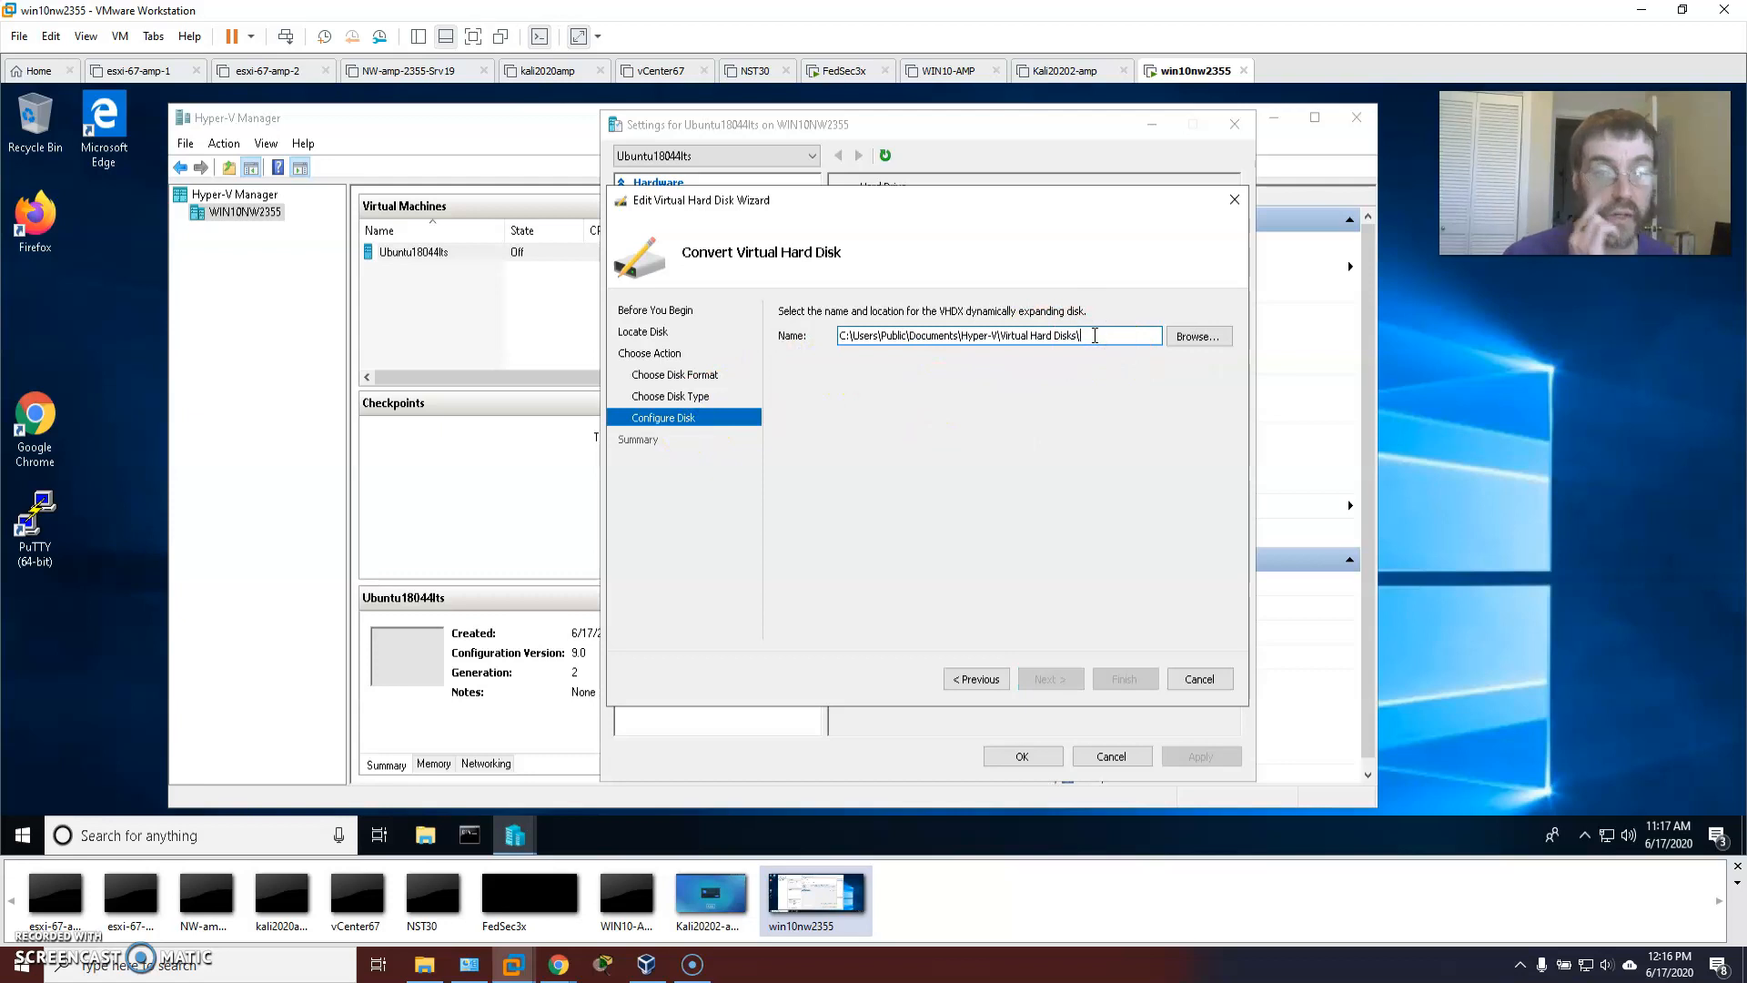
text(ubuntu18044lts)
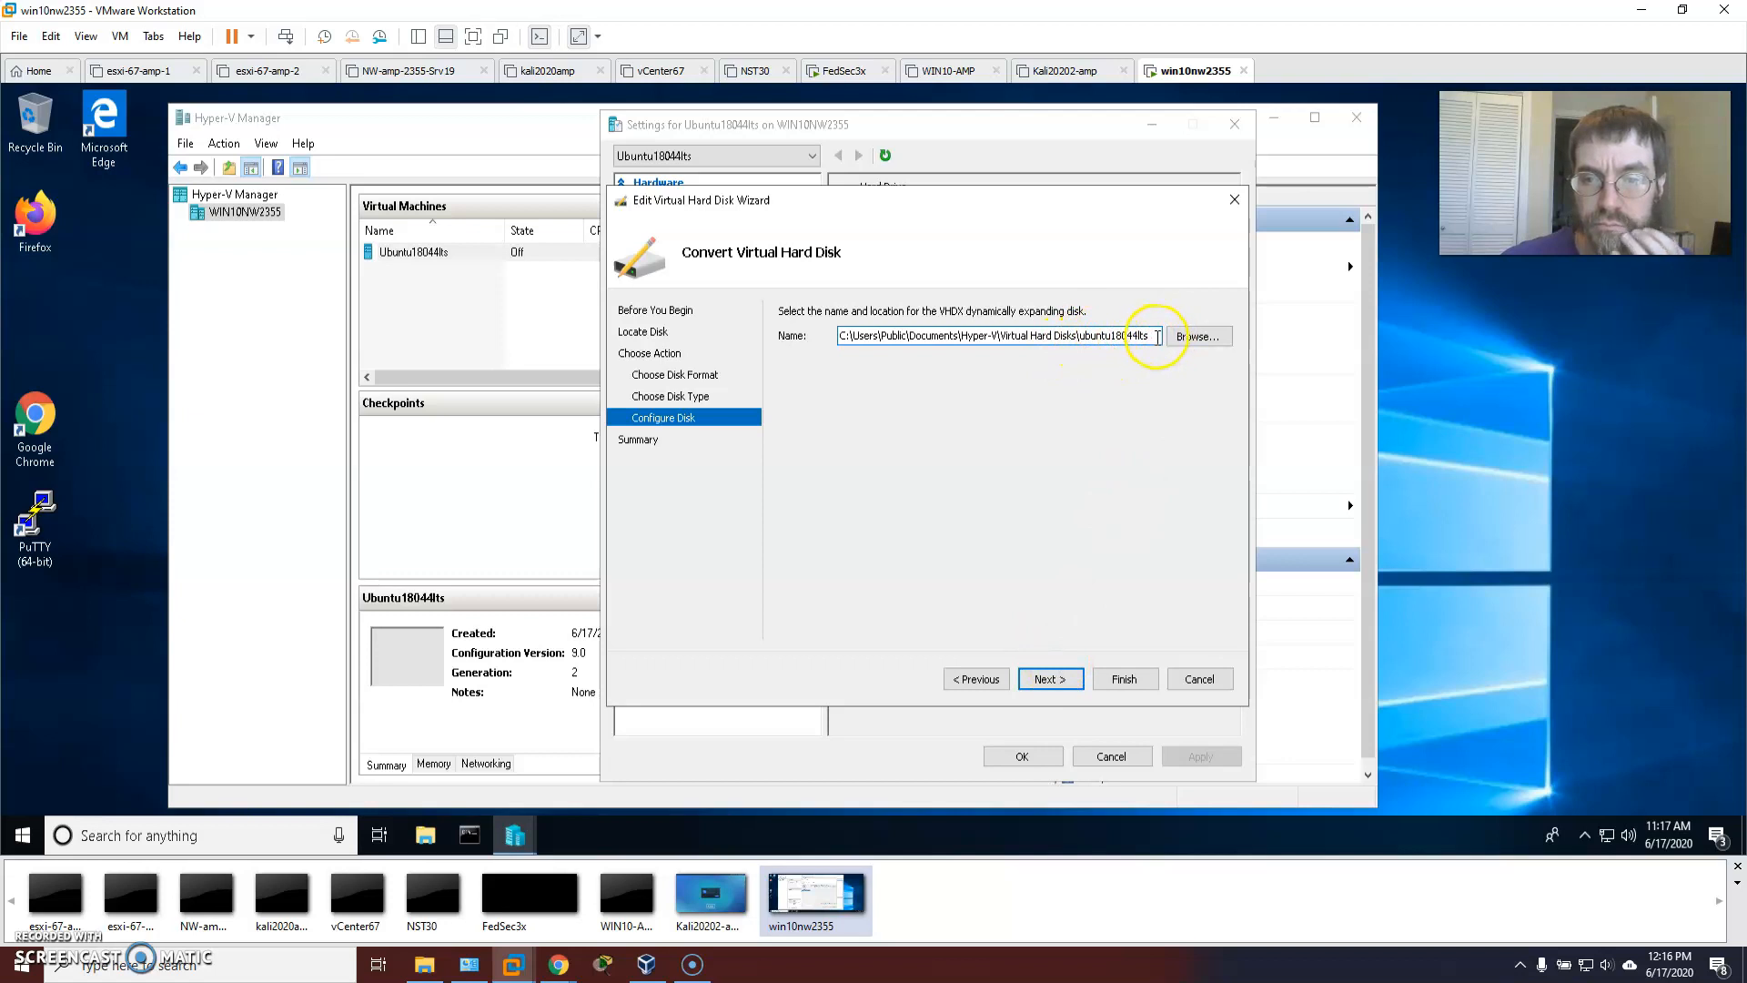
text(dhx)
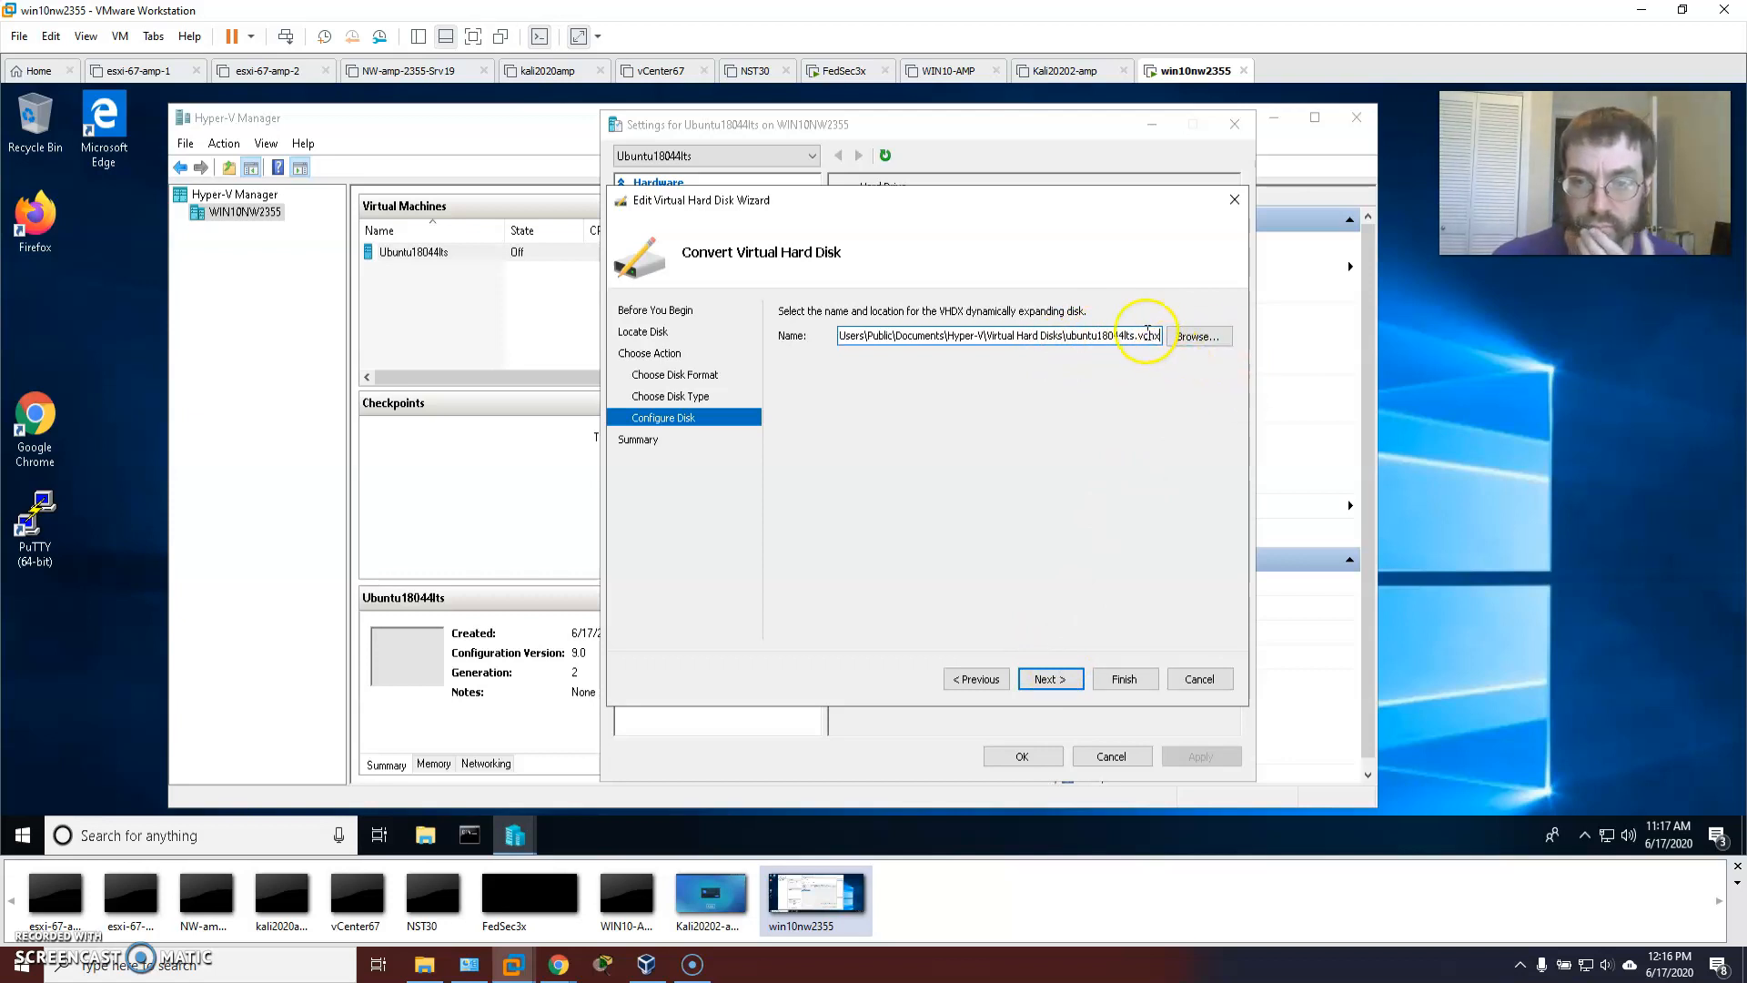
key(BackSpace)
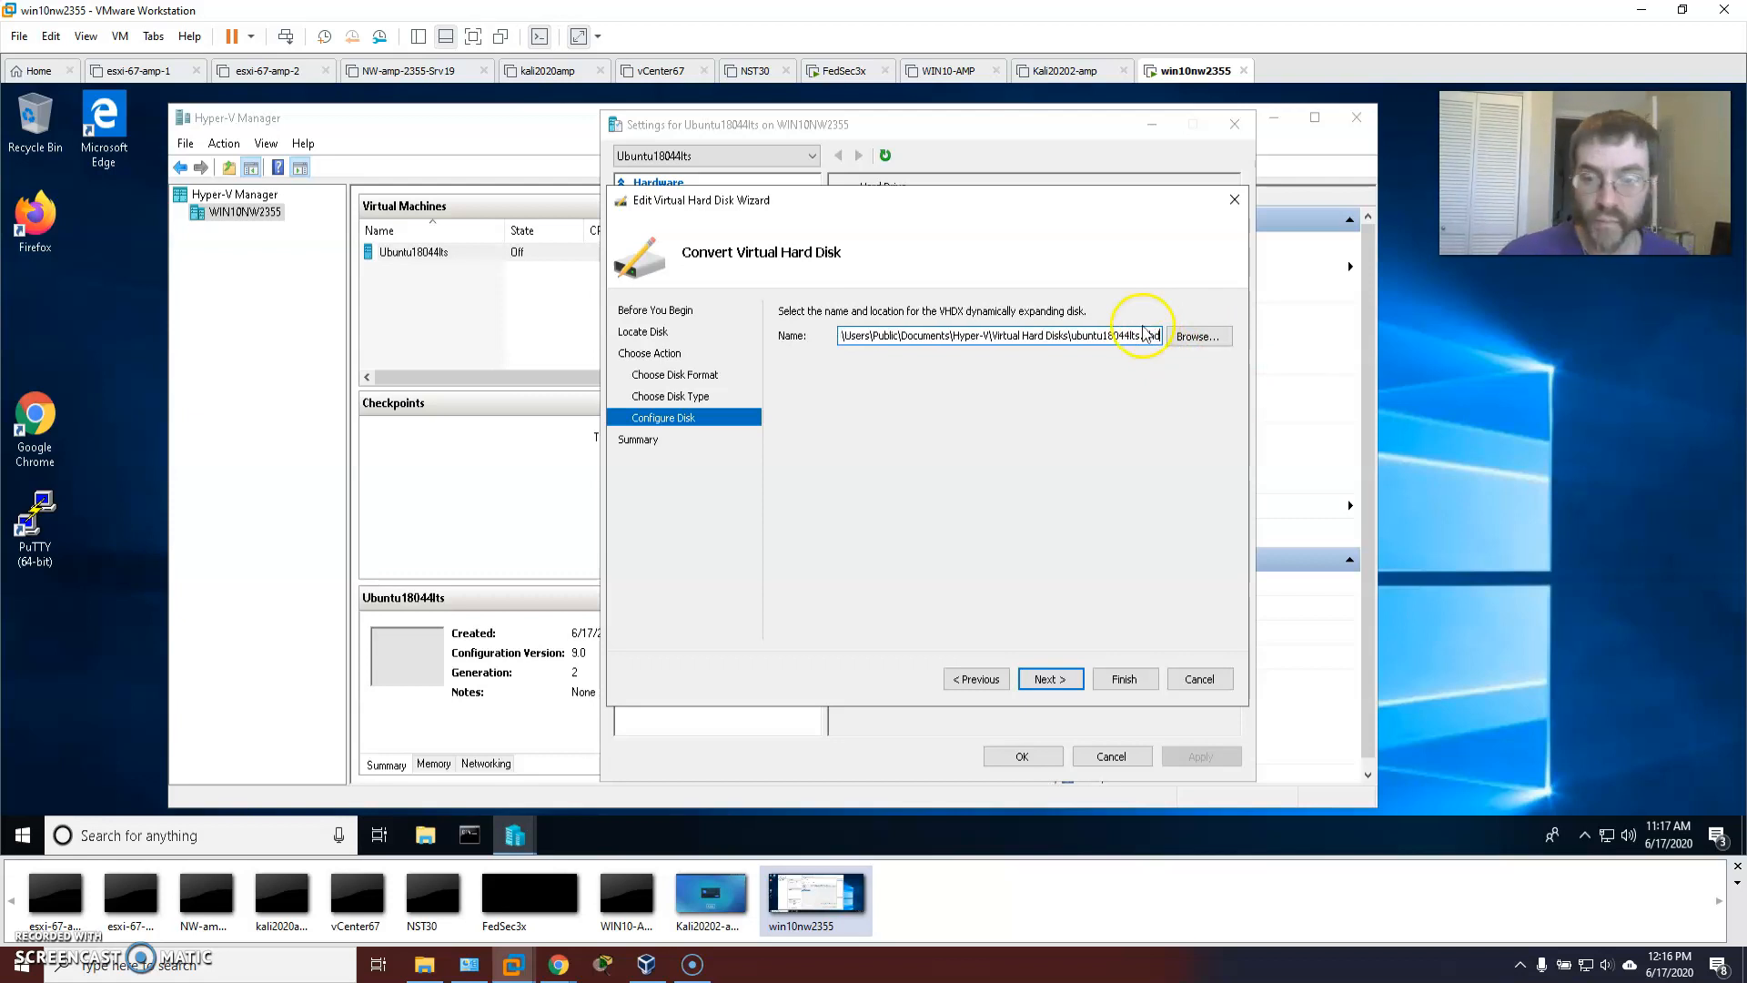
click(1051, 679)
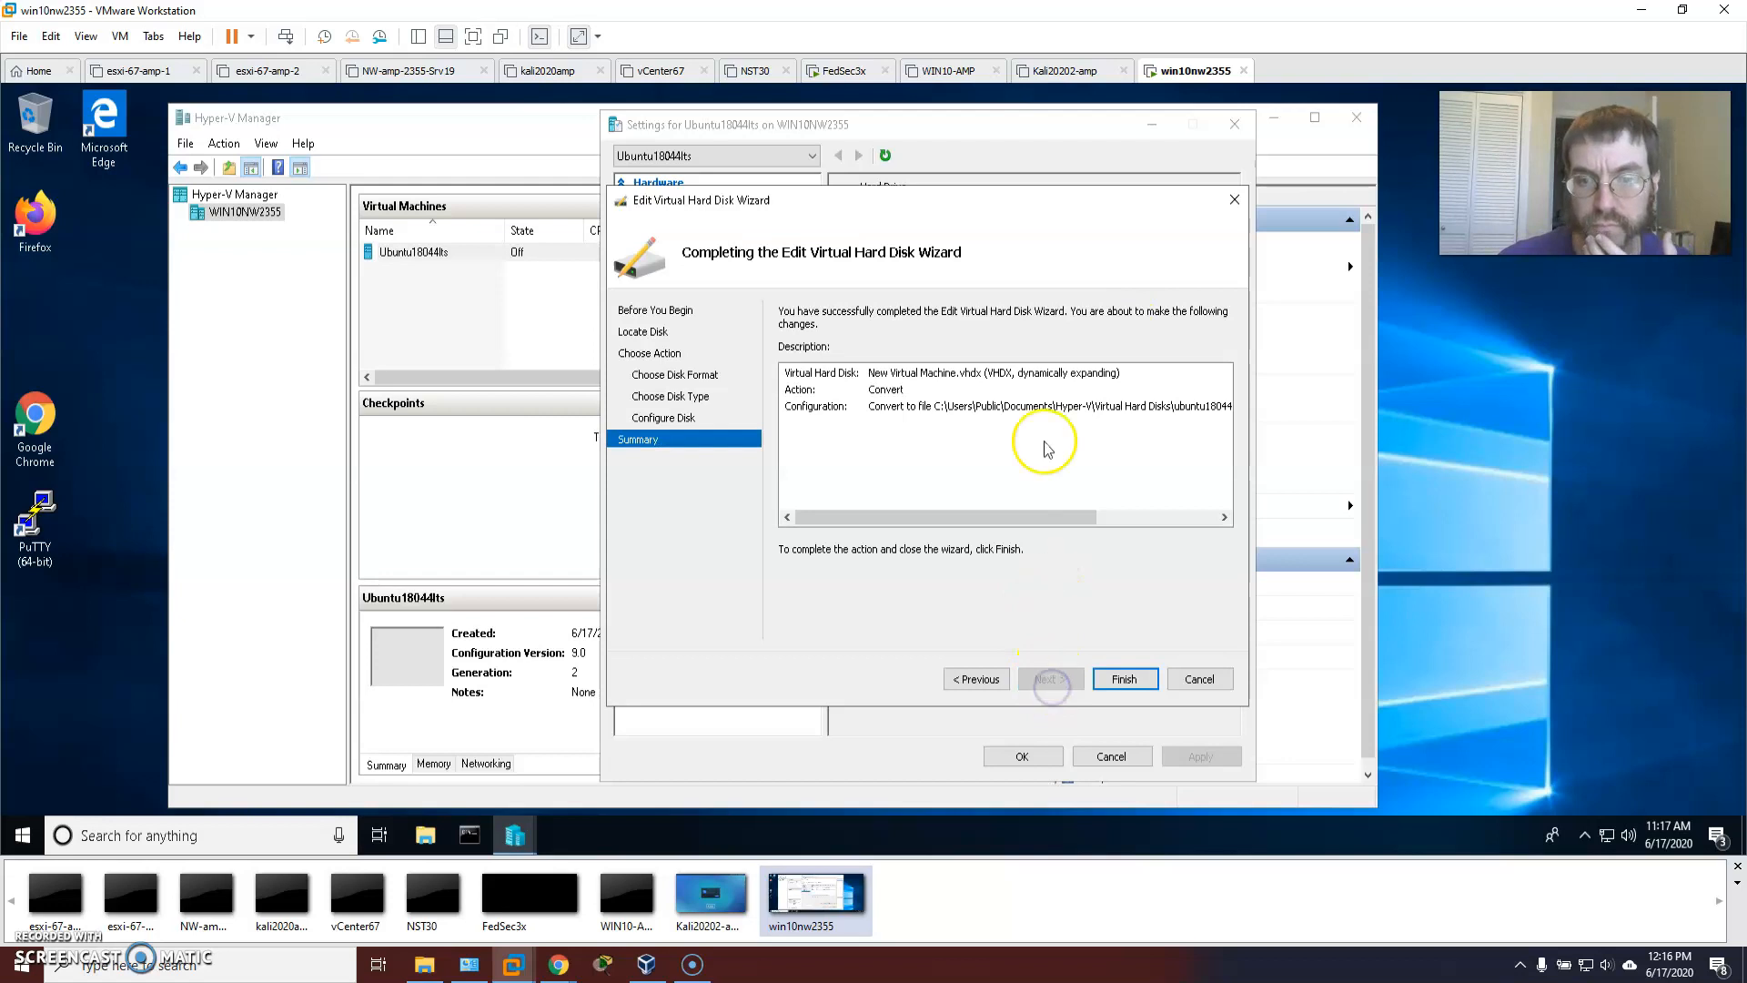
drag(984, 517, 878, 515)
click(1119, 685)
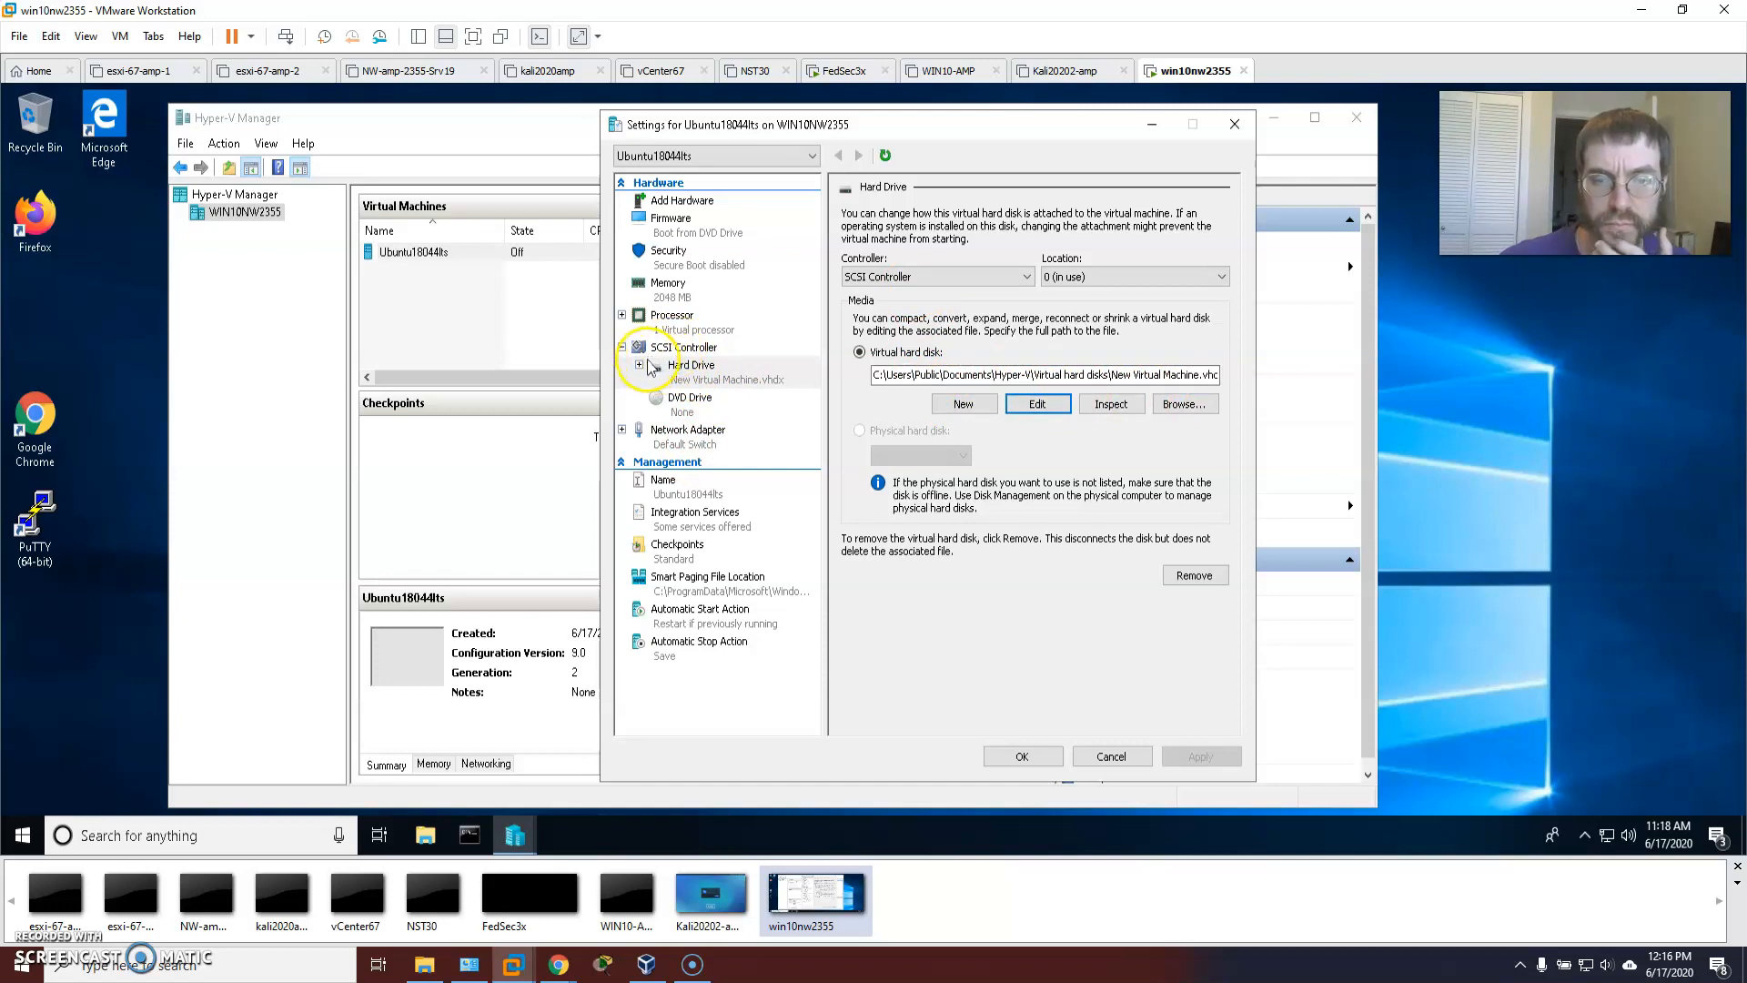
Tick Guest services under Integration Services for Ubuntu18044lts, apply, and save with OK.
click(1013, 414)
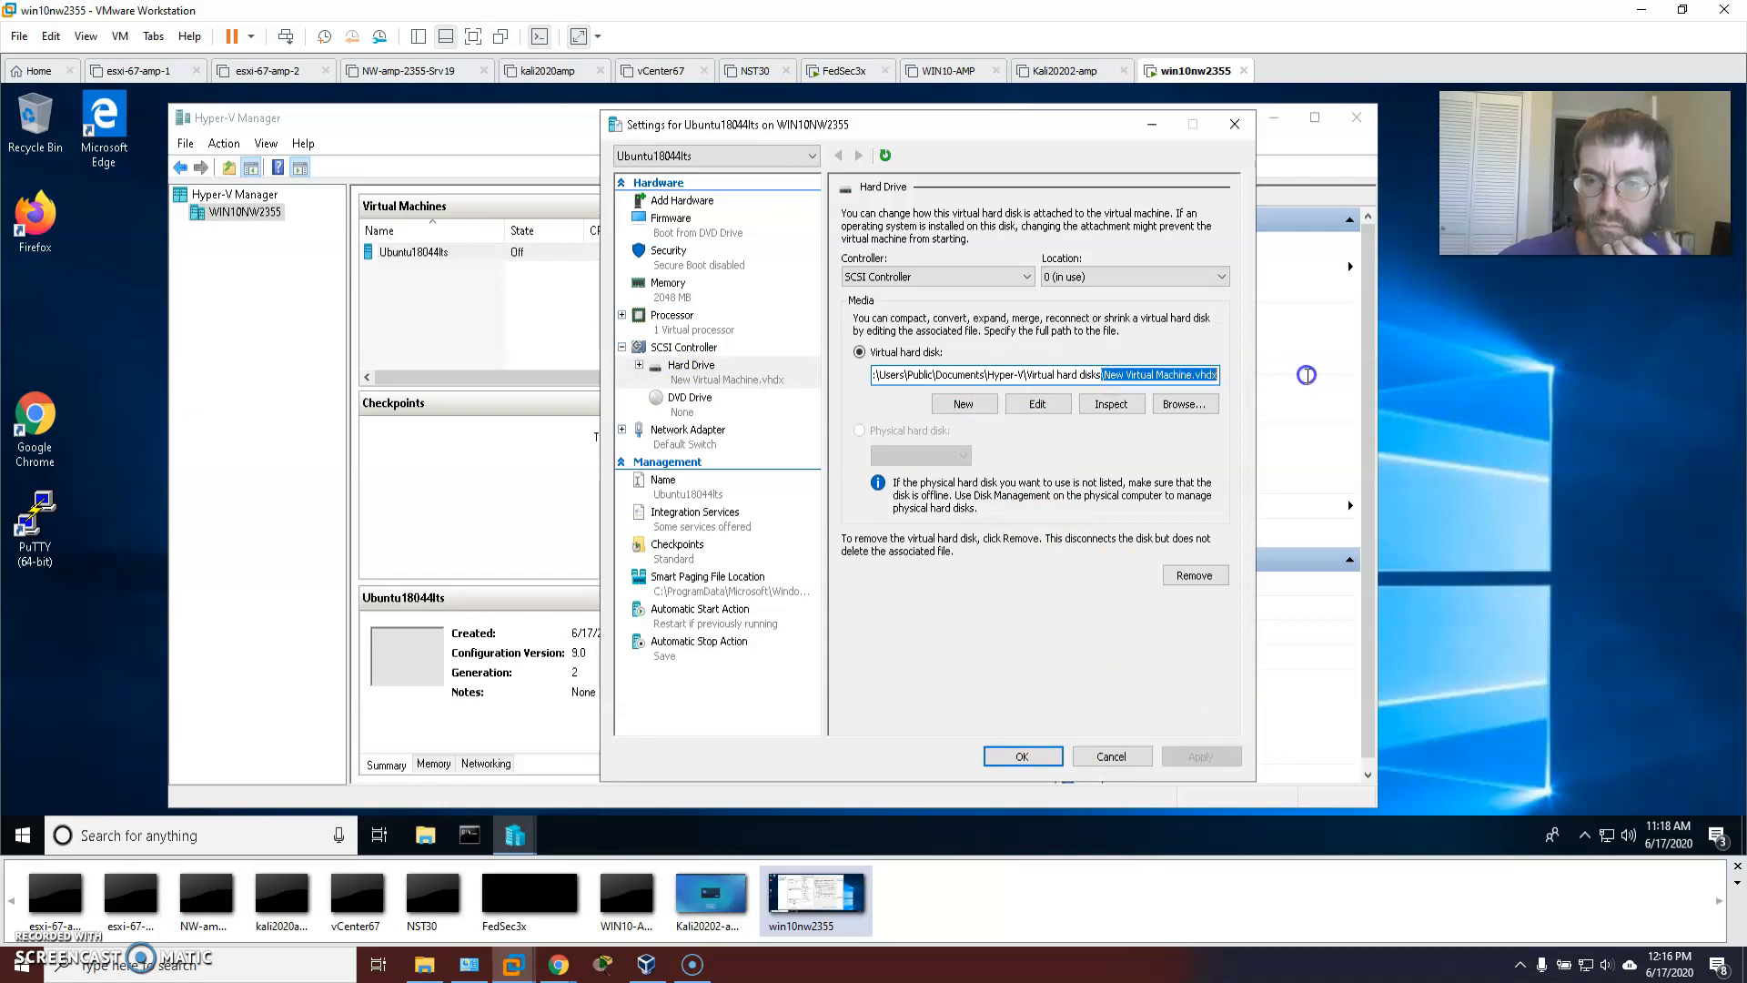
click(1138, 758)
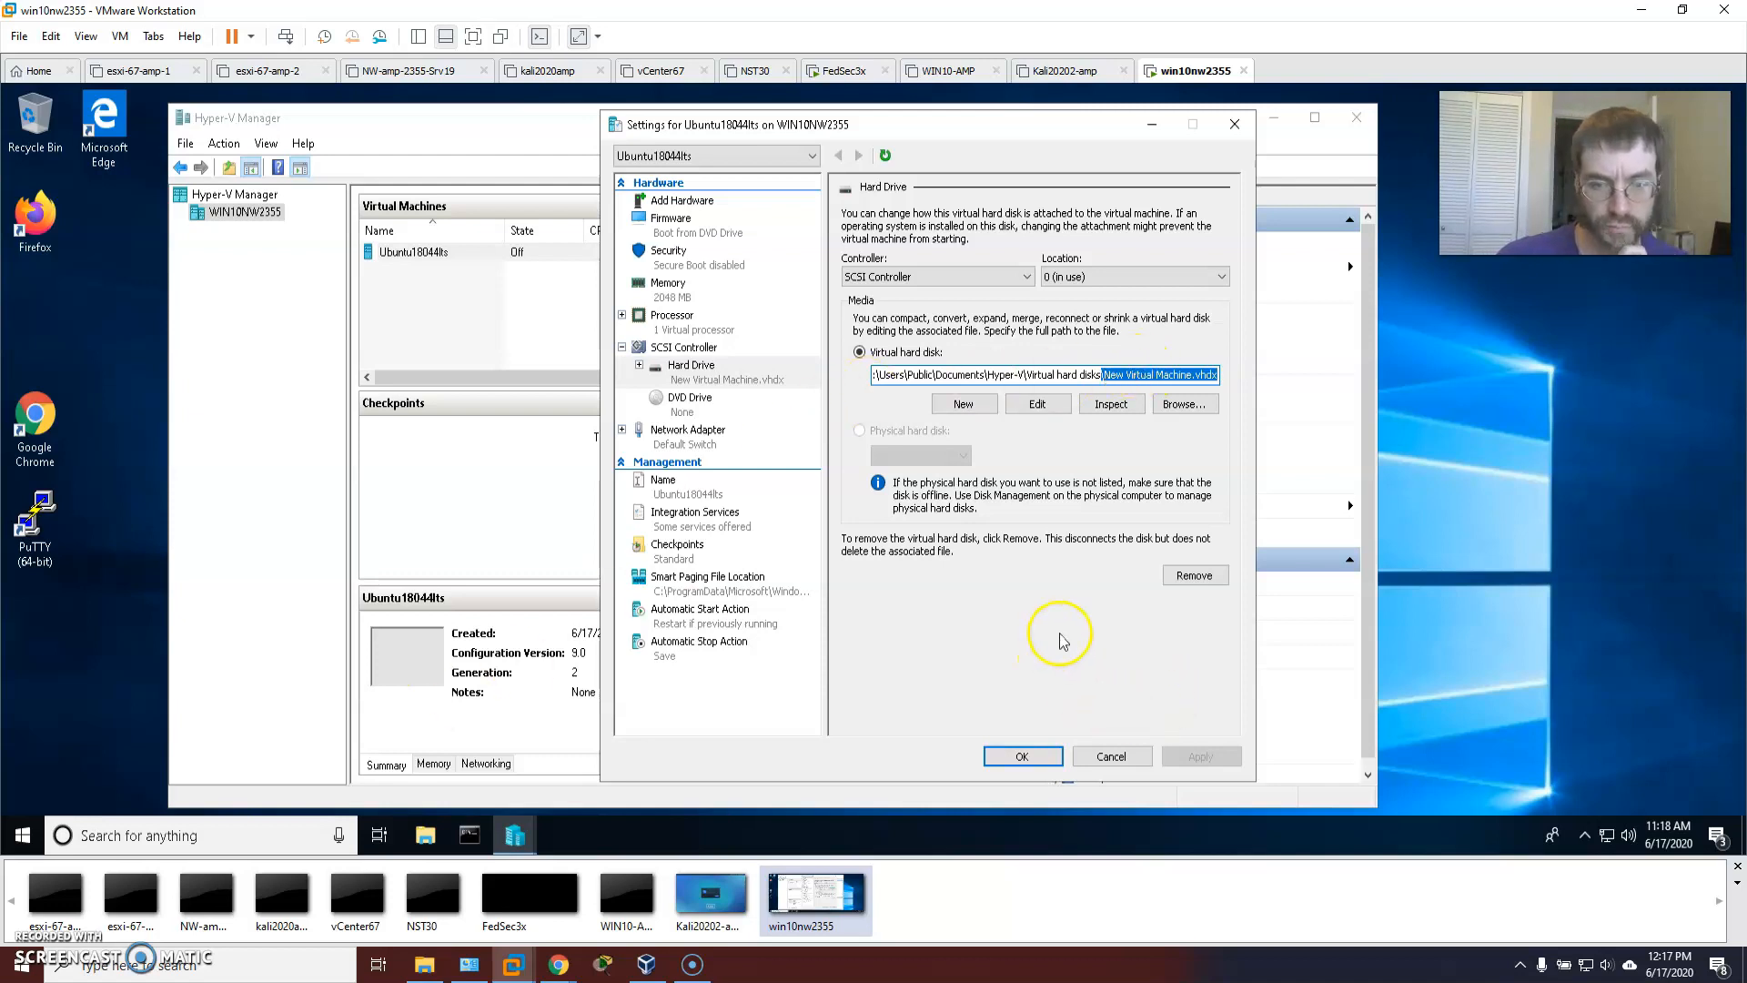
click(684, 491)
click(682, 528)
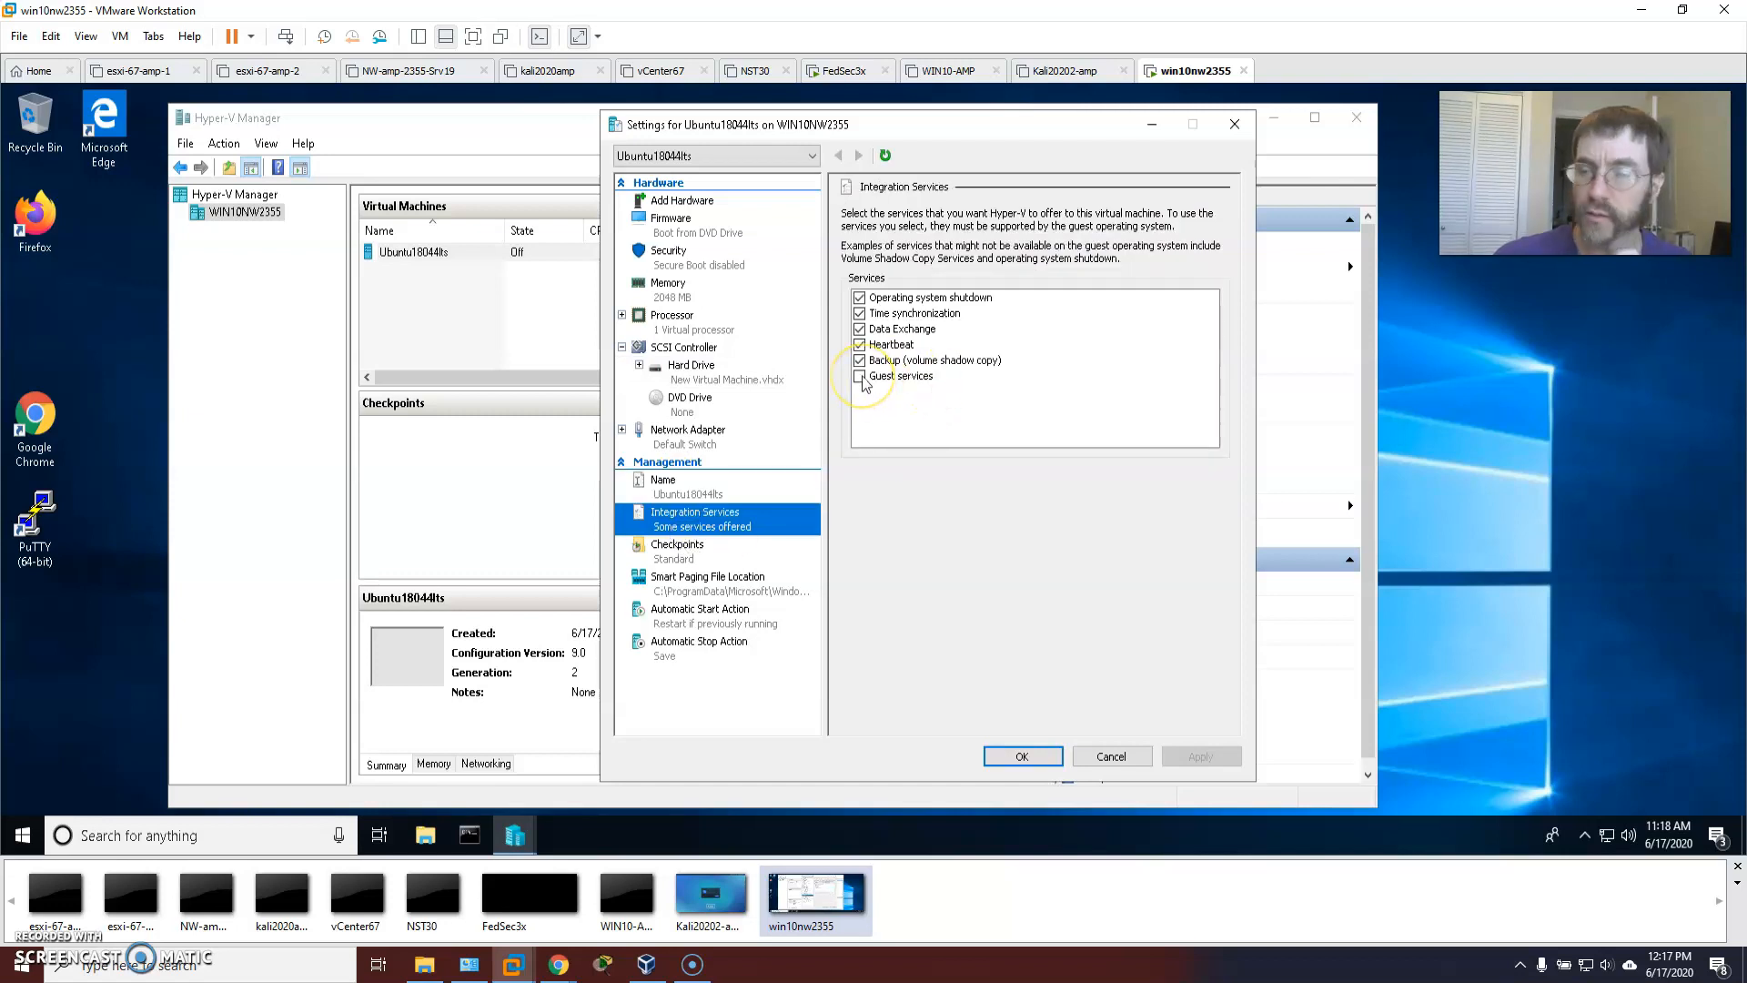
click(860, 377)
click(1194, 759)
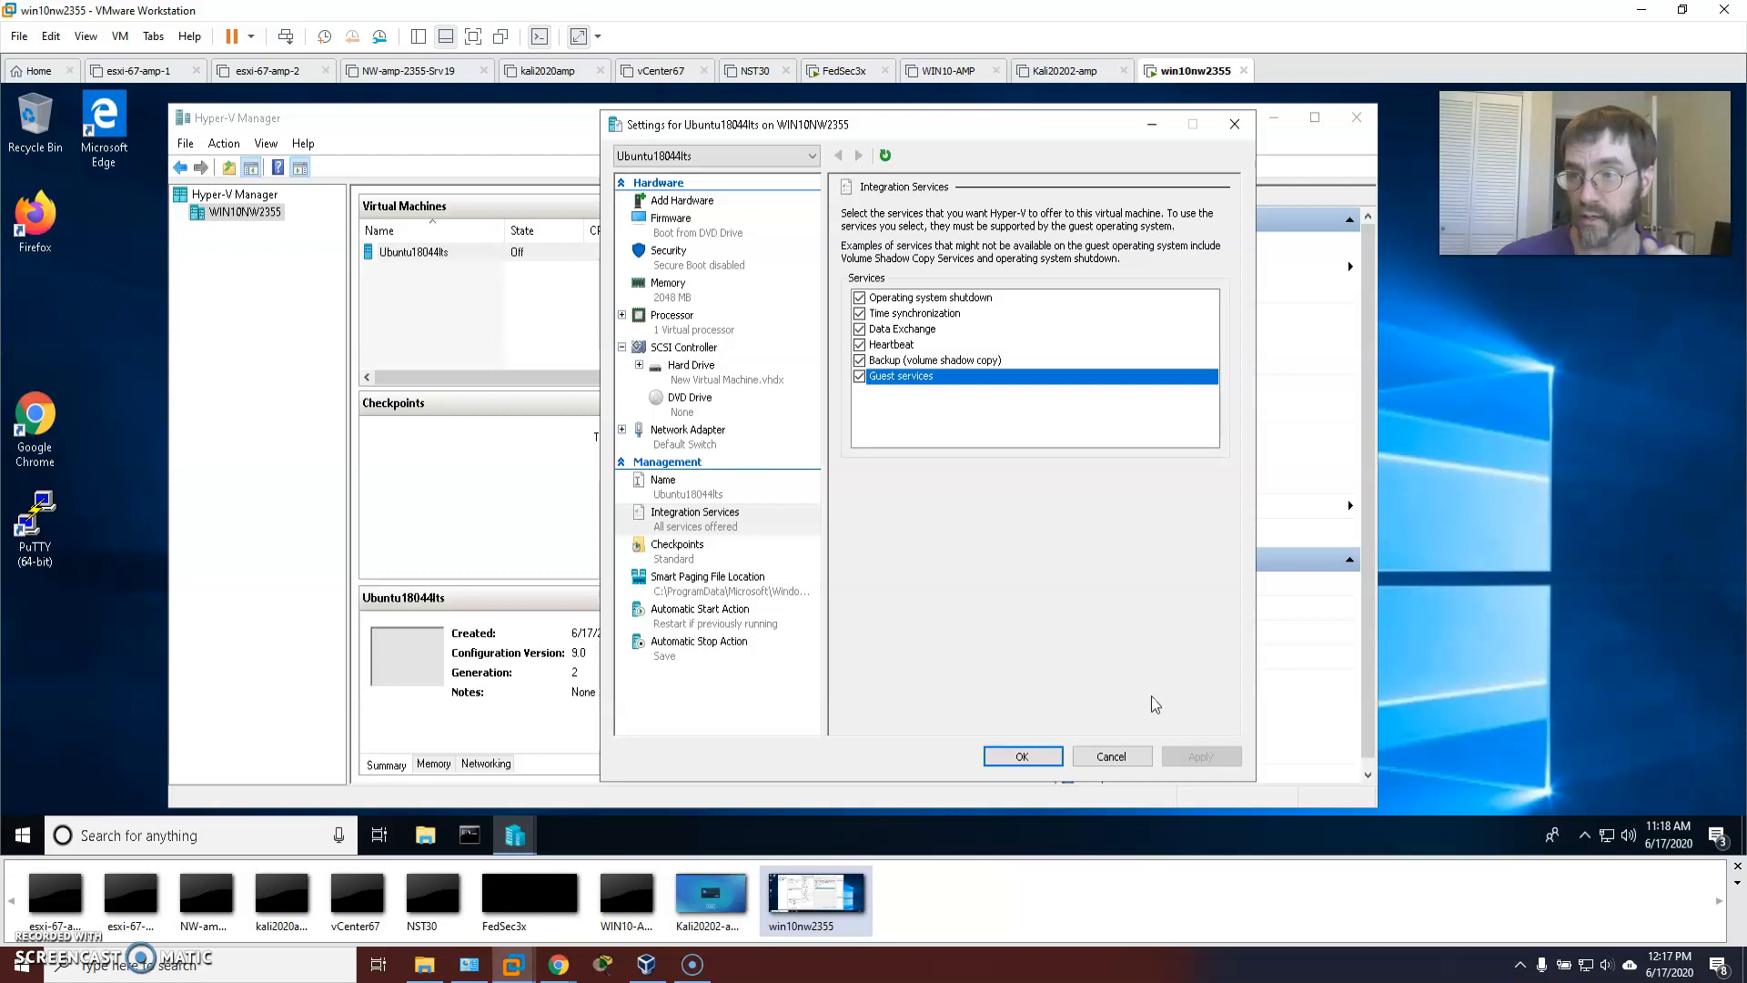
click(1020, 754)
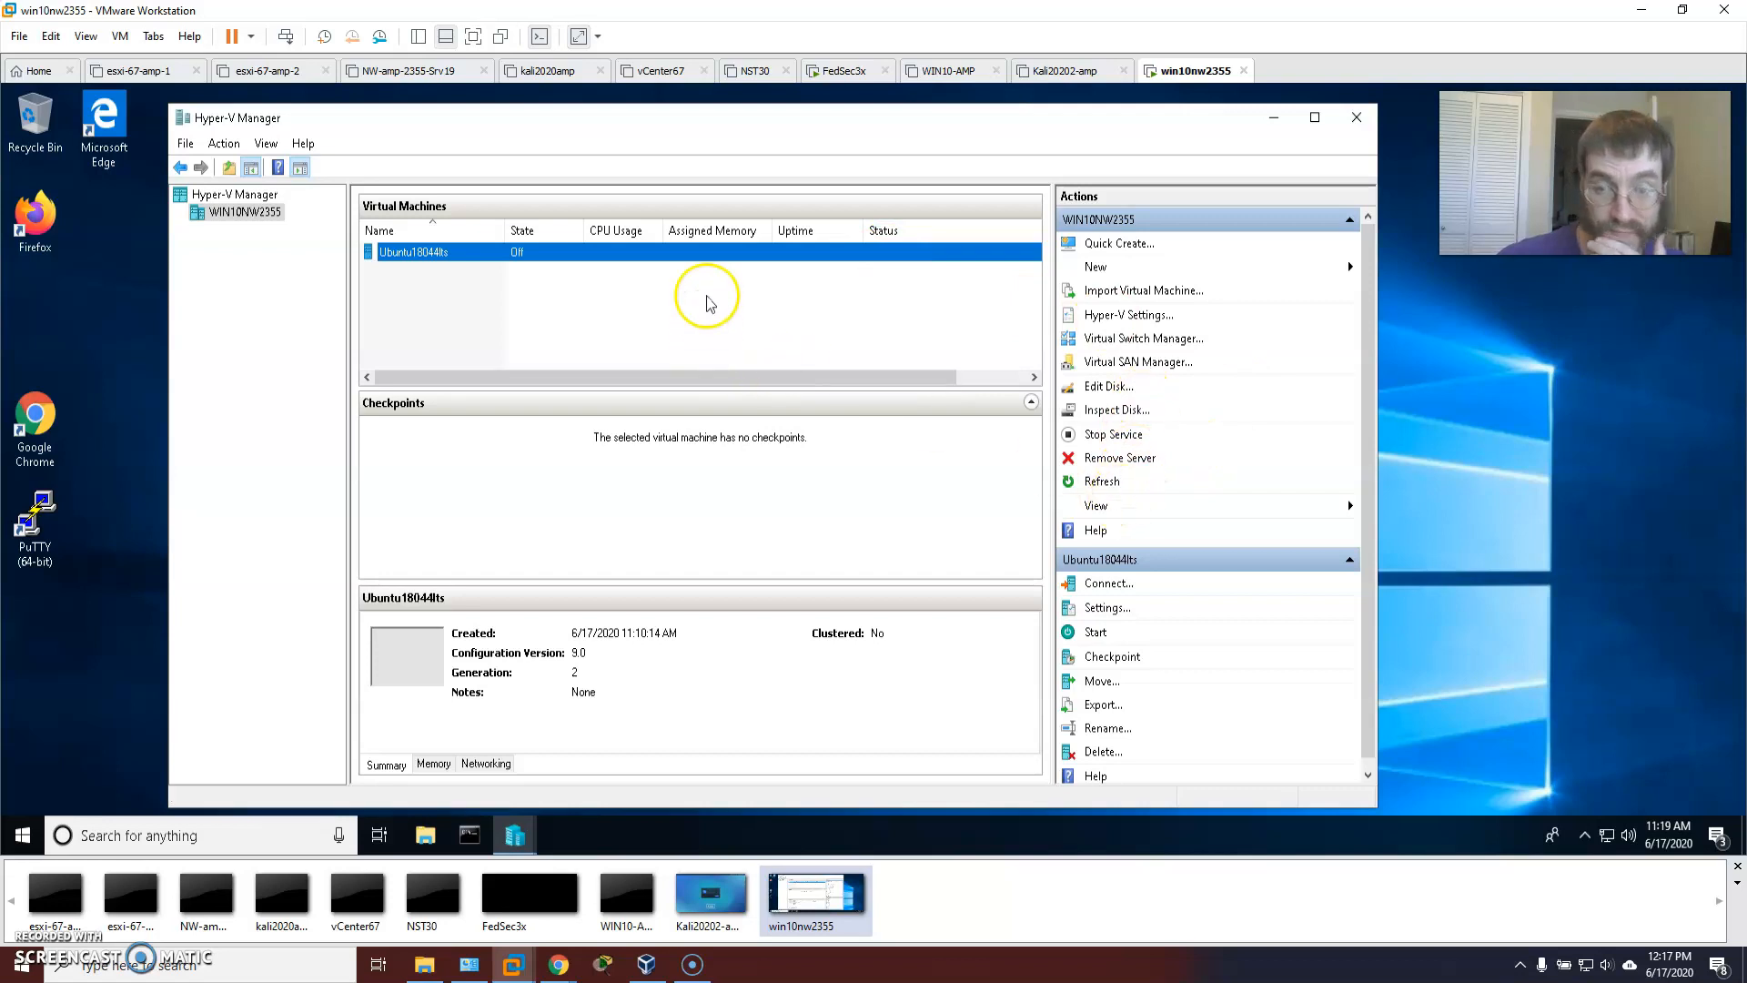
right_click(464, 255)
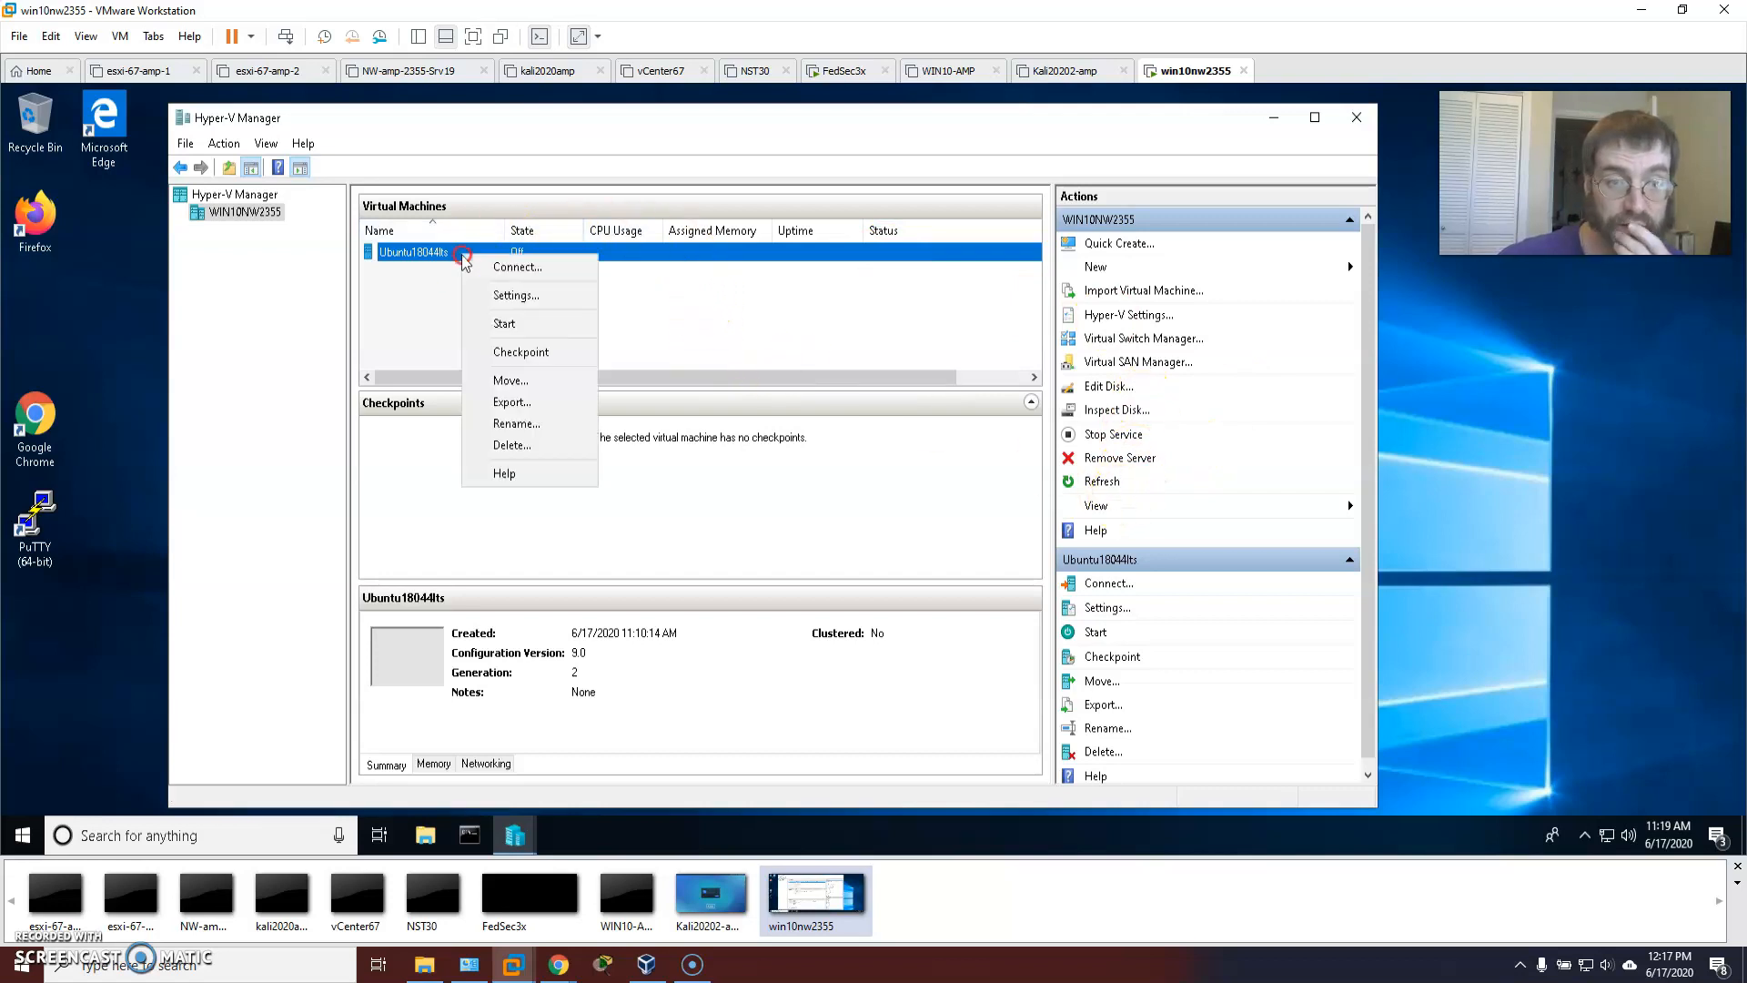
click(518, 268)
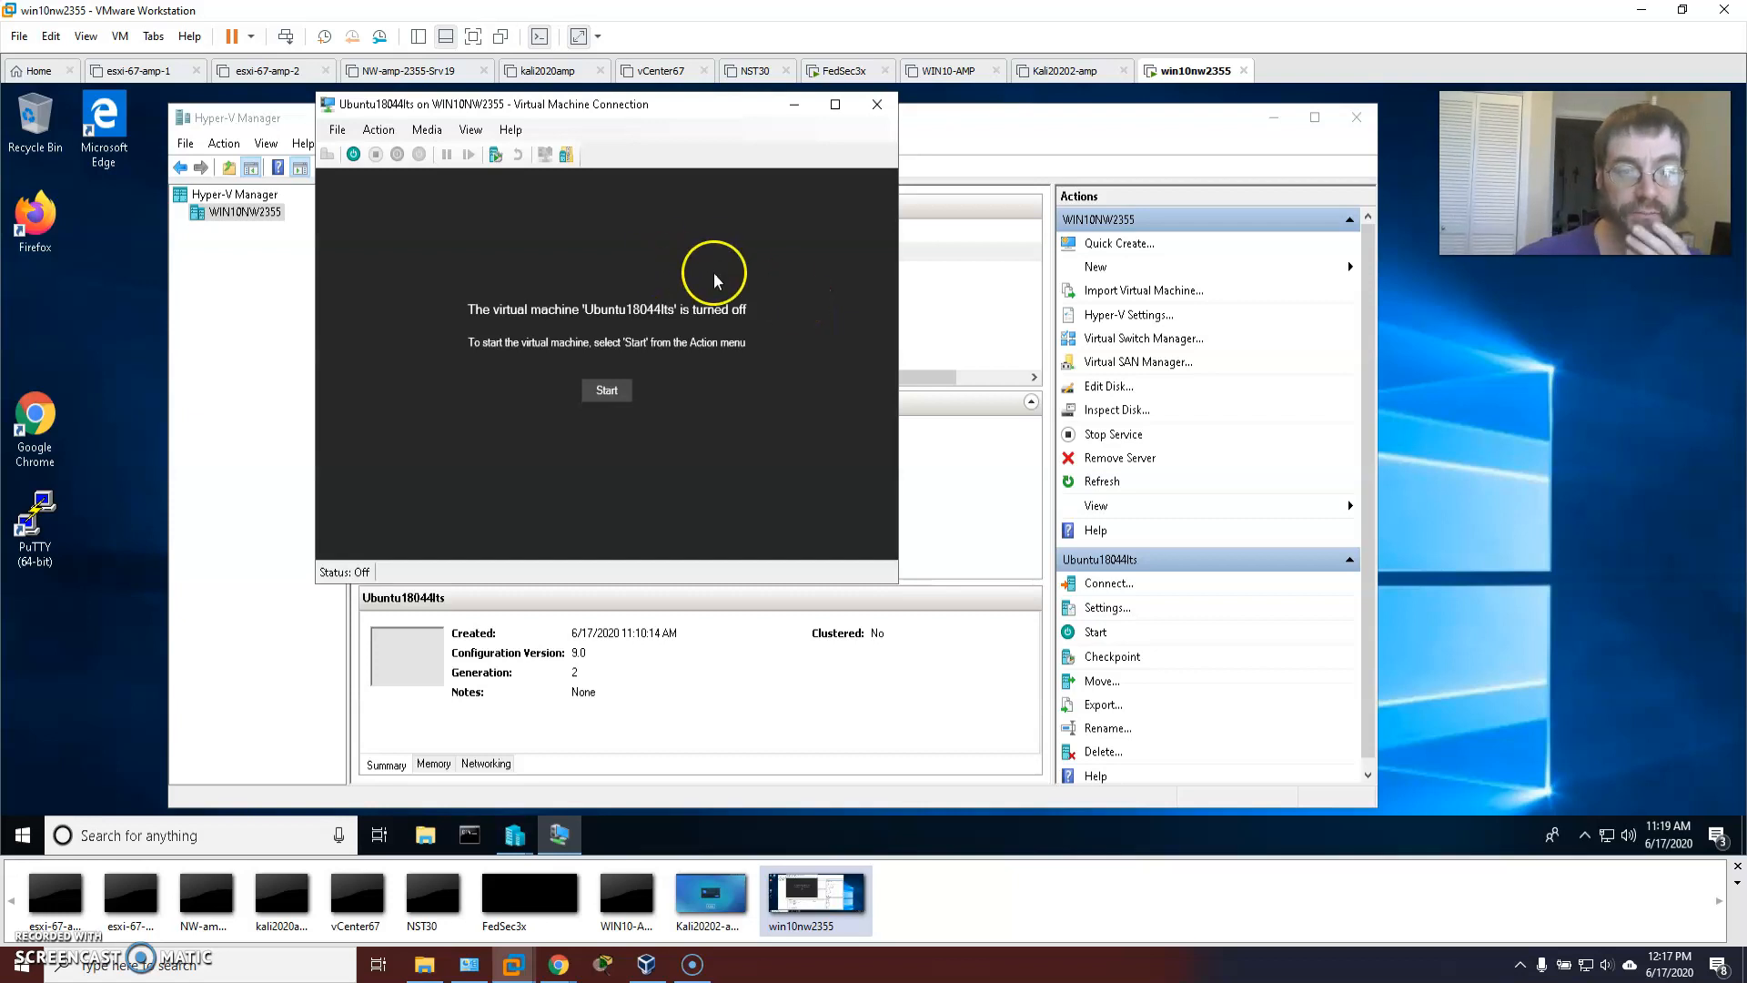
click(607, 394)
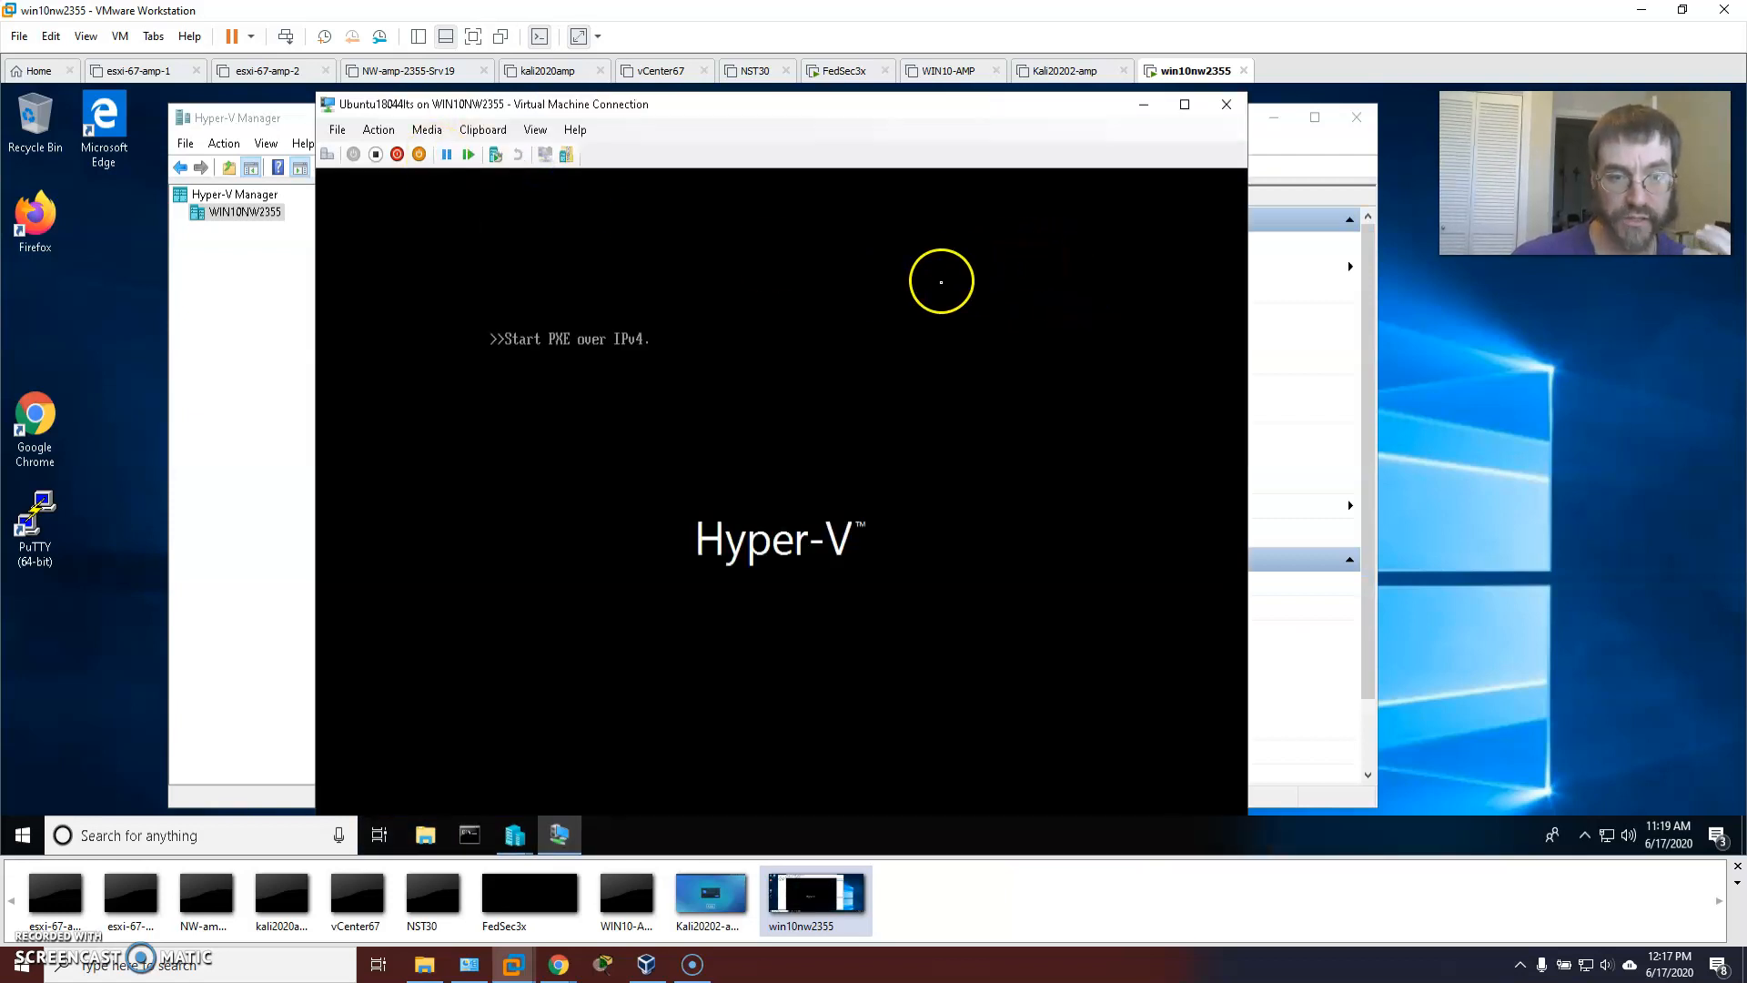
click(751, 377)
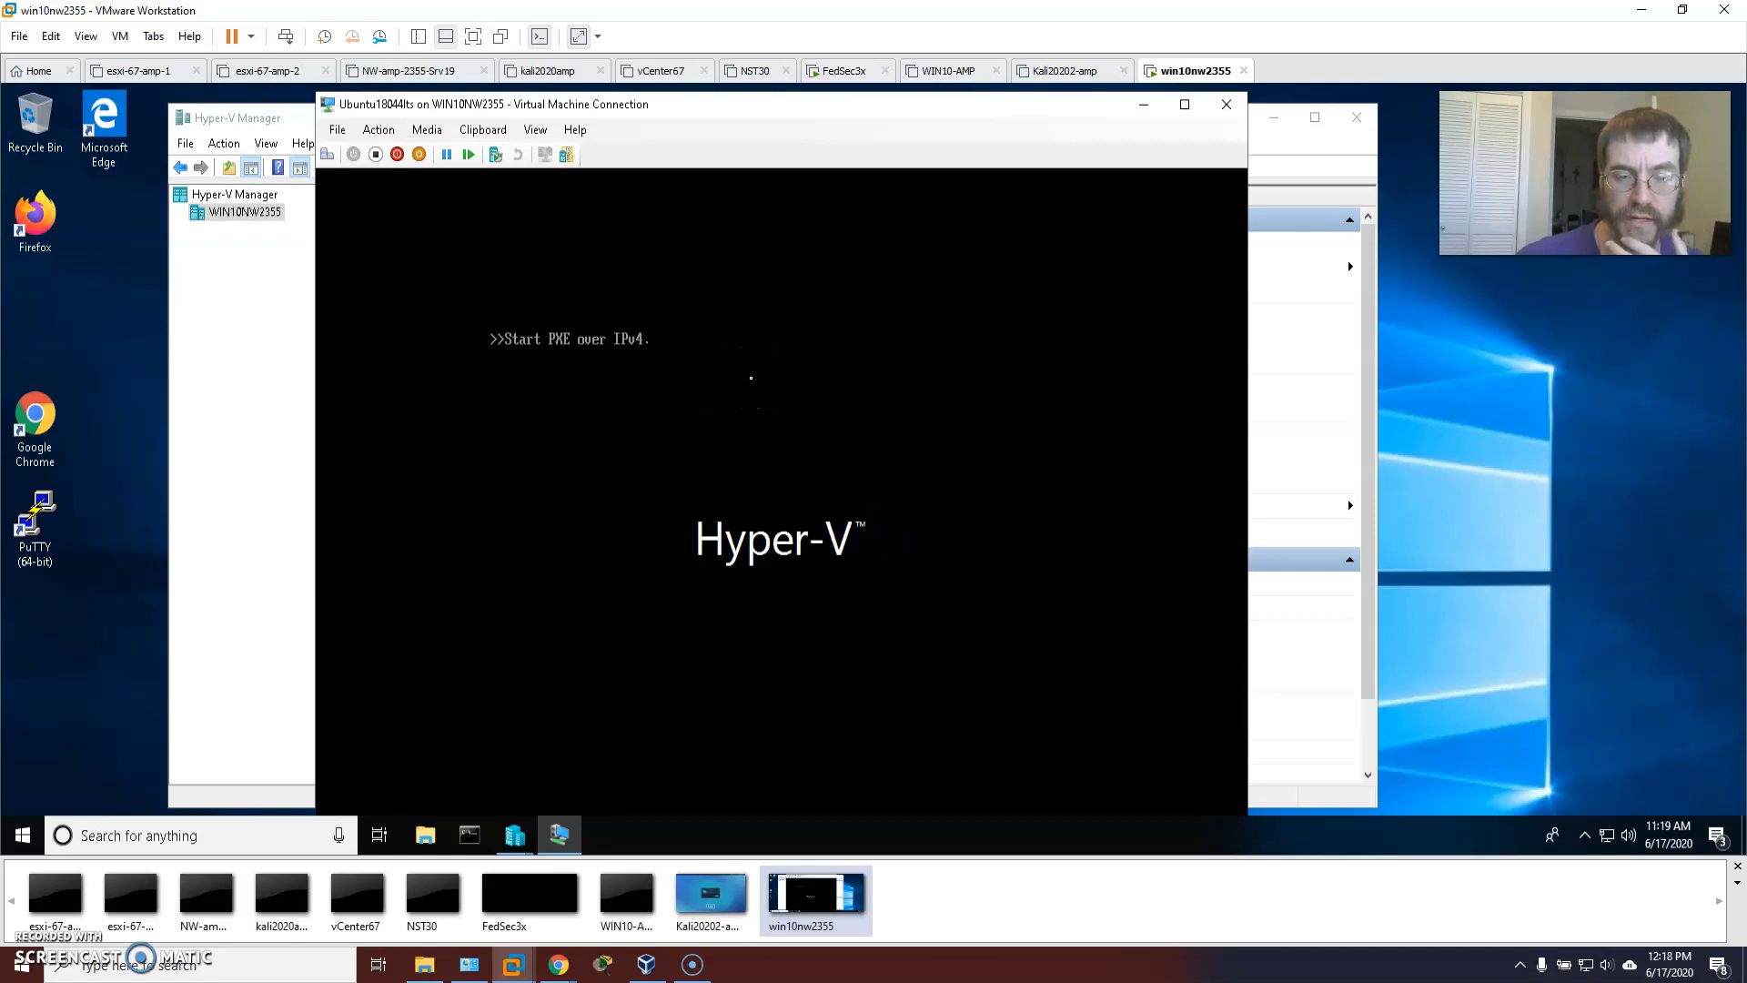
mouse_move(810, 104)
mouse_down()
mouse_move(851, 145)
mouse_move(786, 117)
mouse_up()
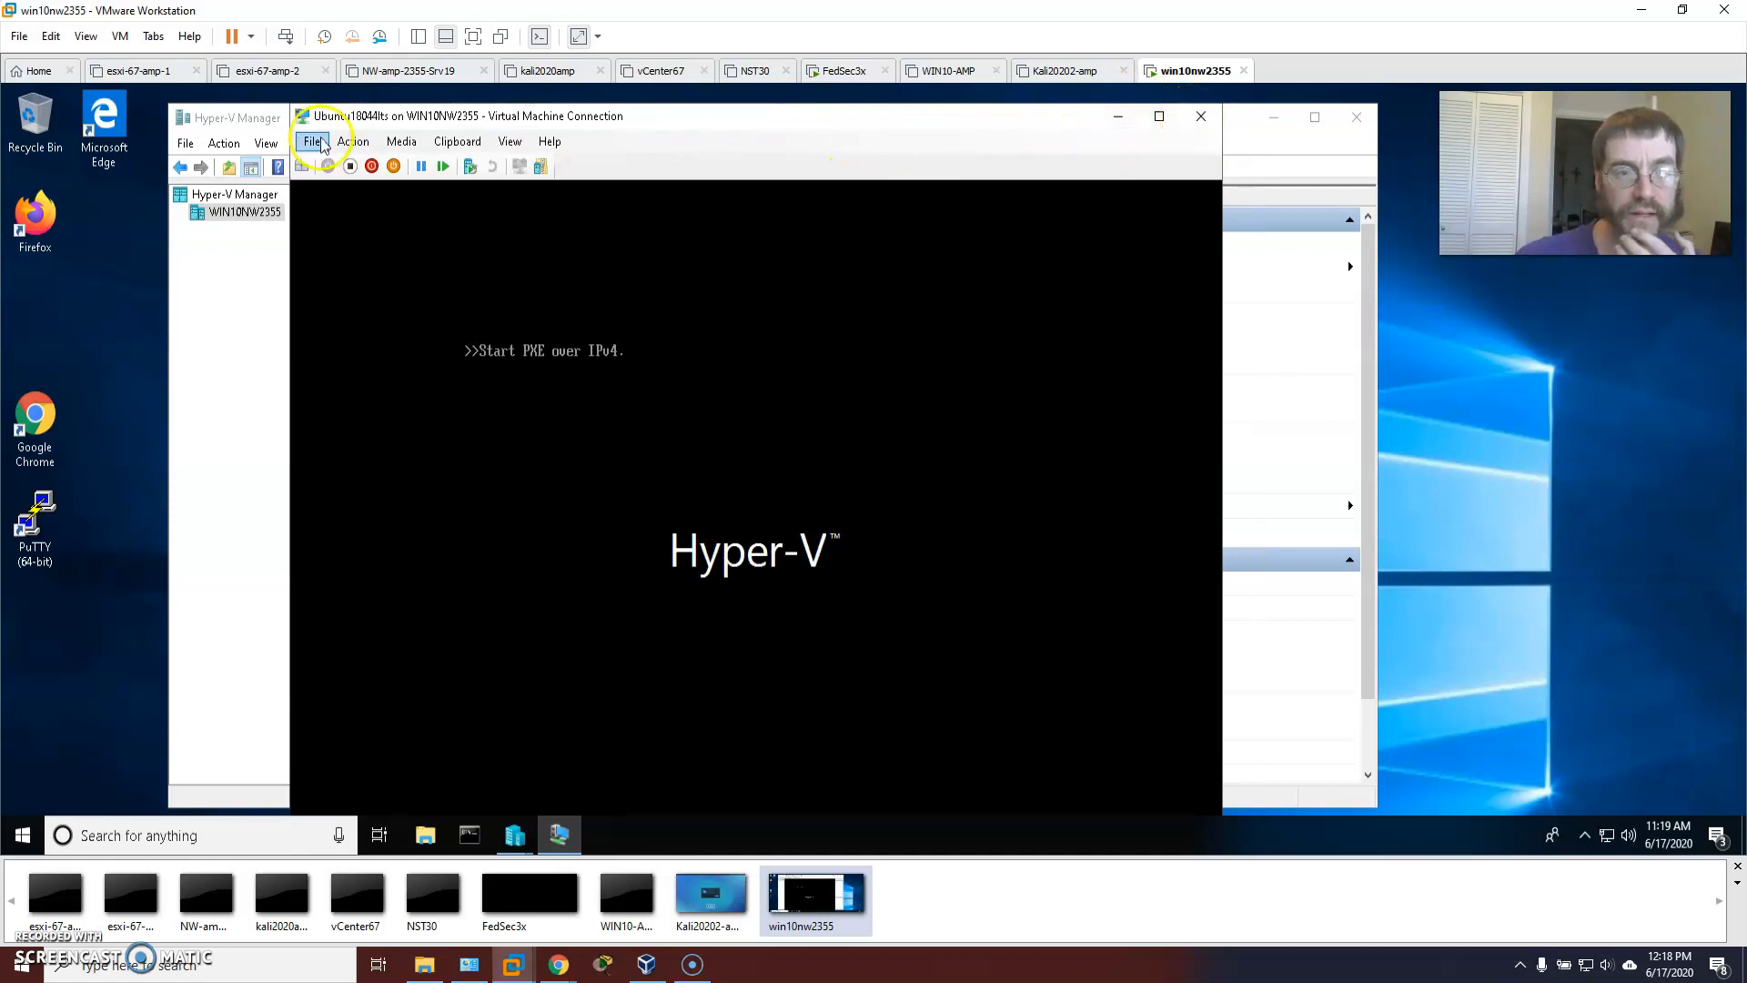
click(373, 167)
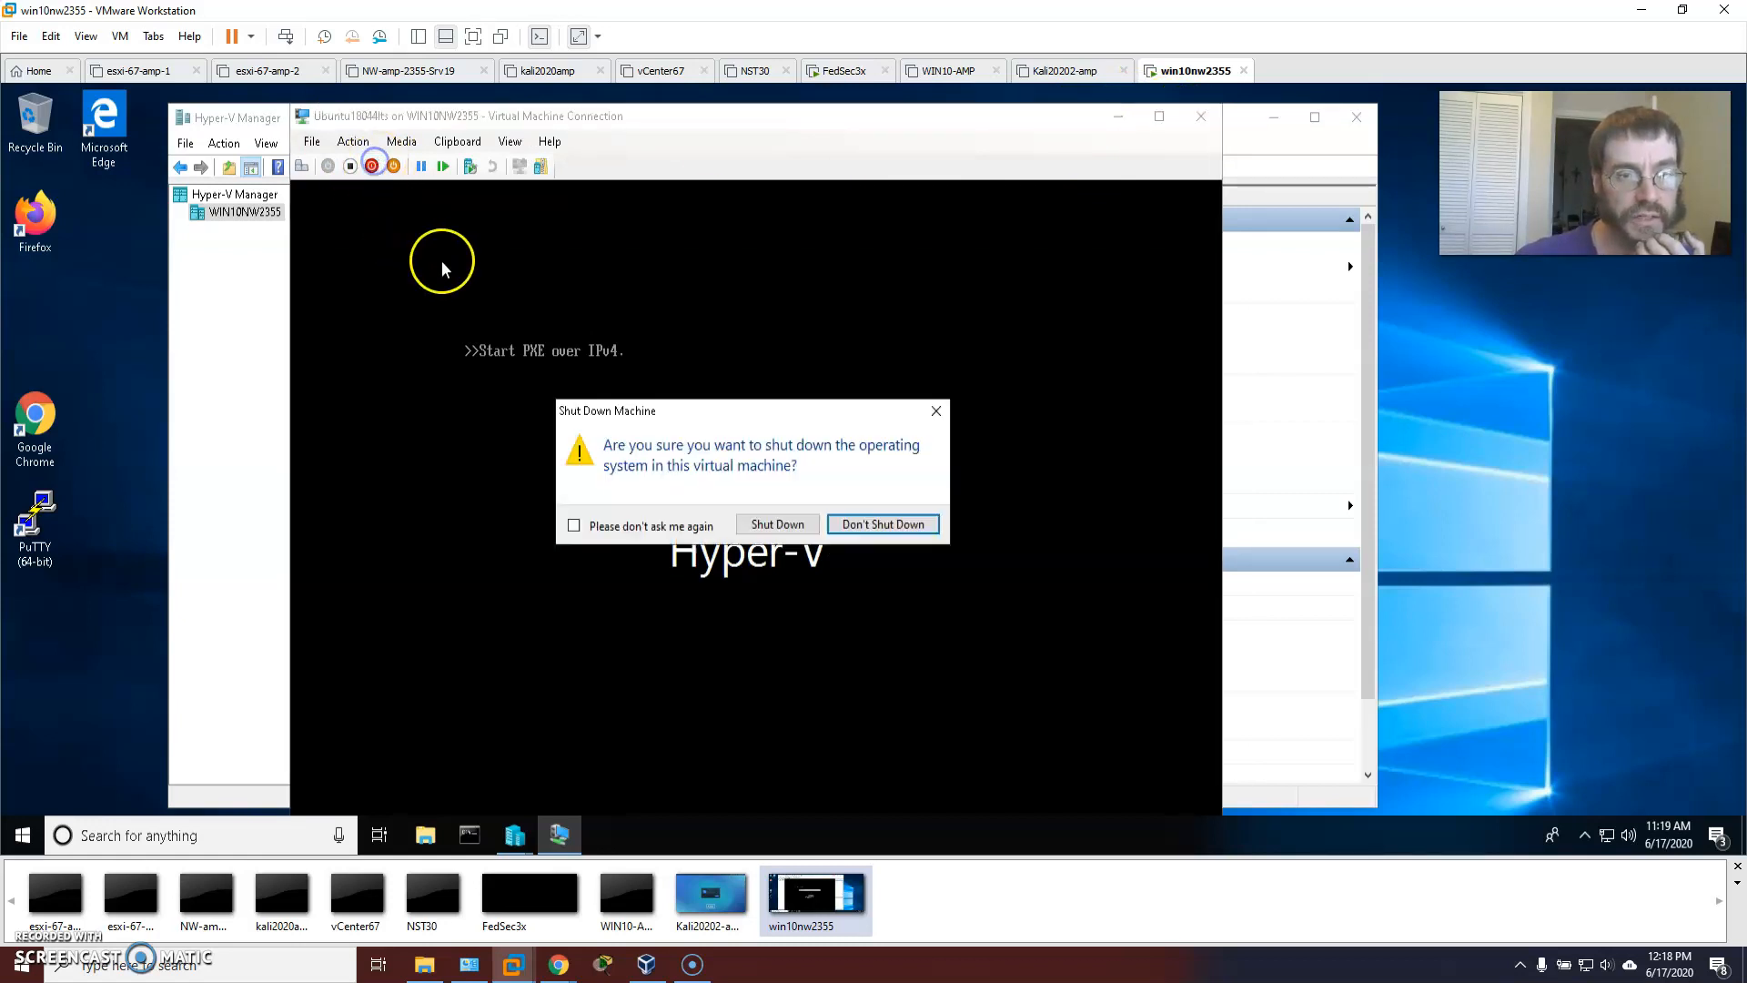
click(790, 524)
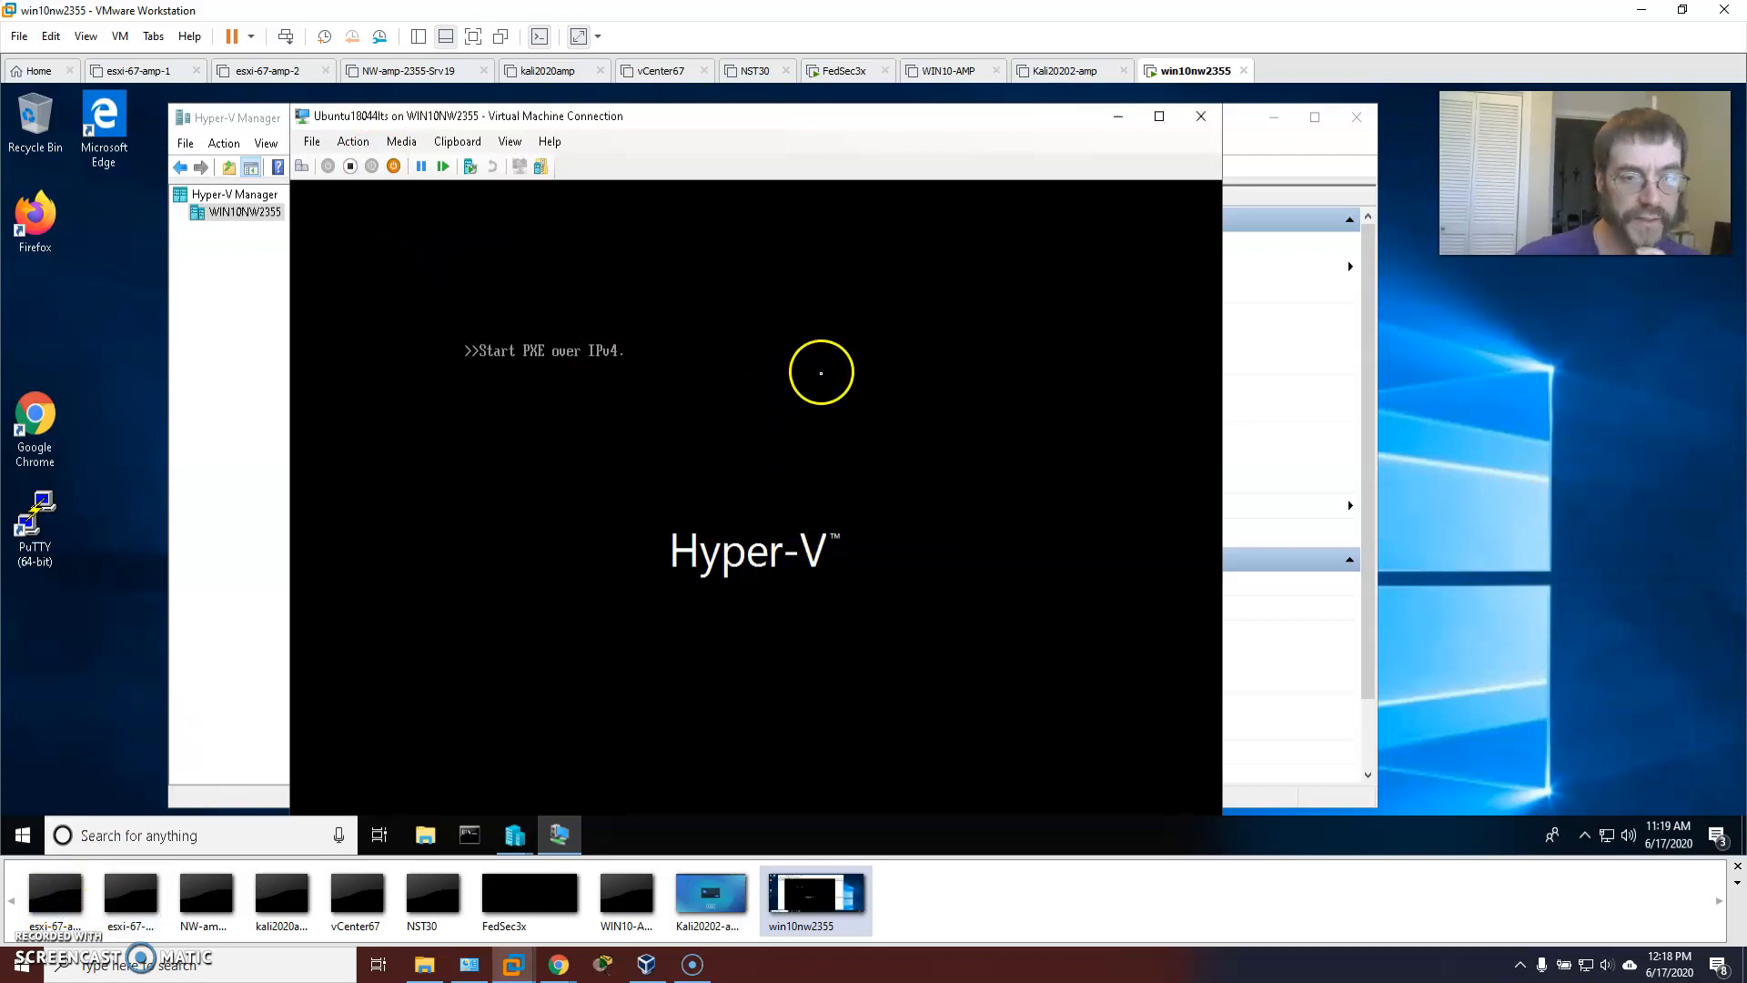
click(1201, 117)
click(399, 261)
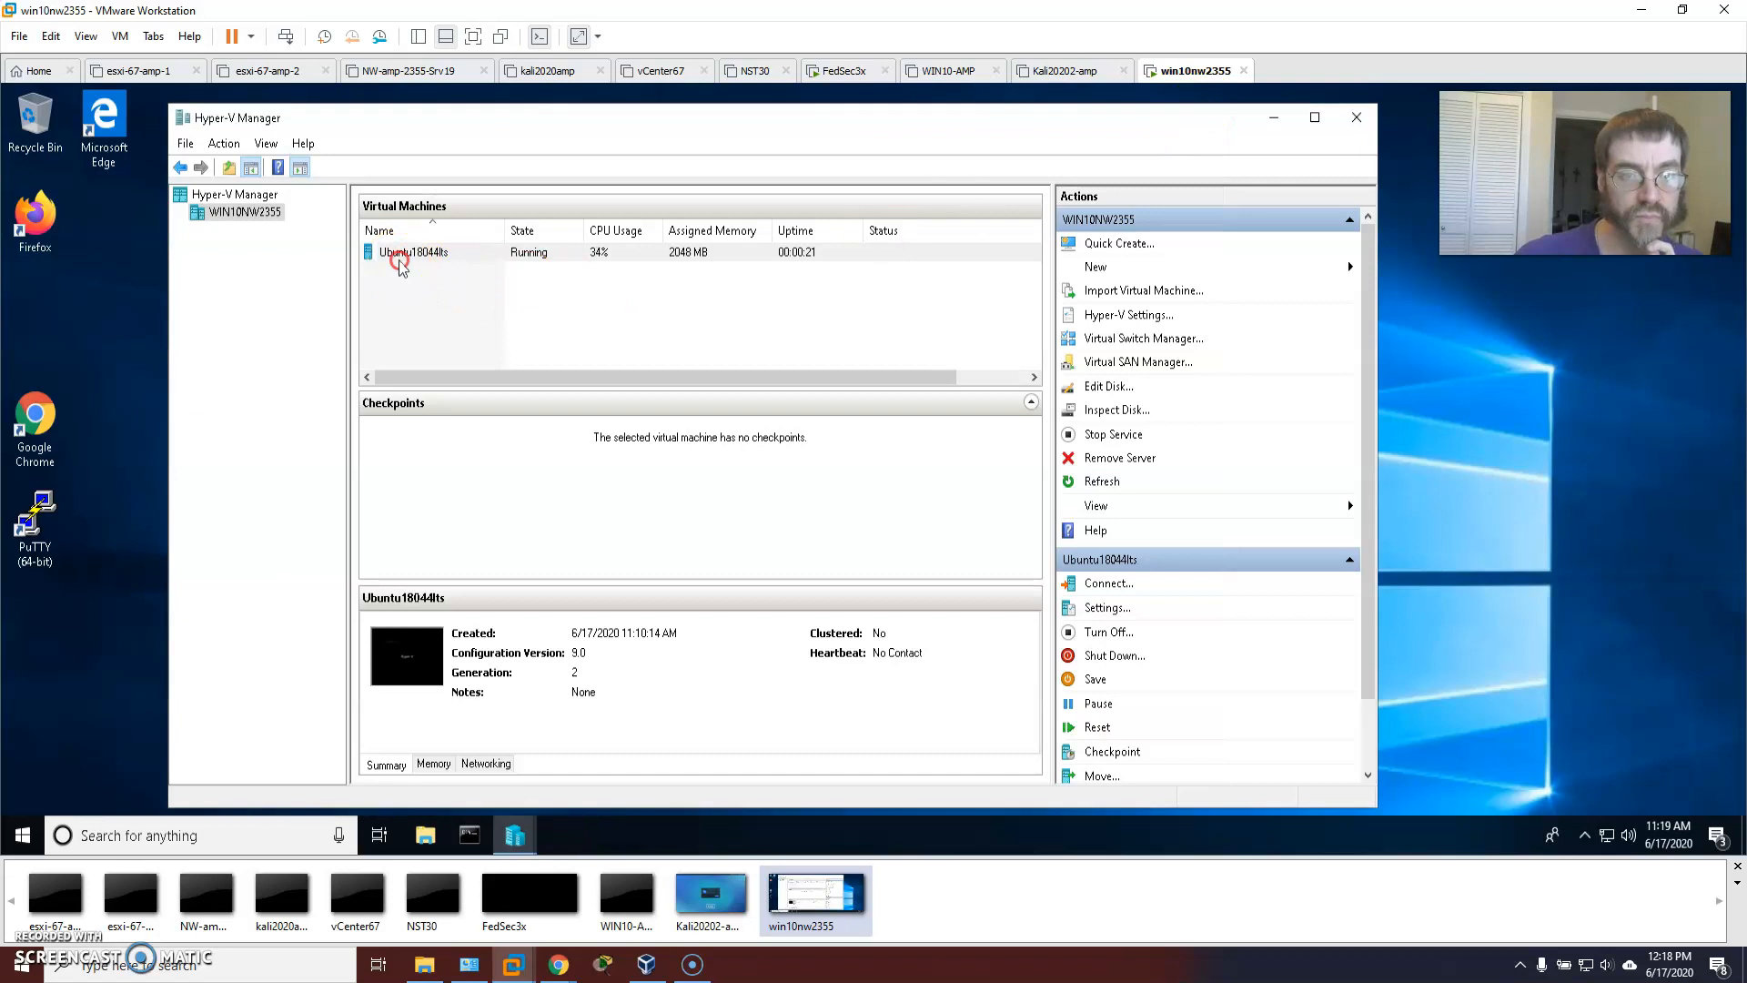
click(469, 332)
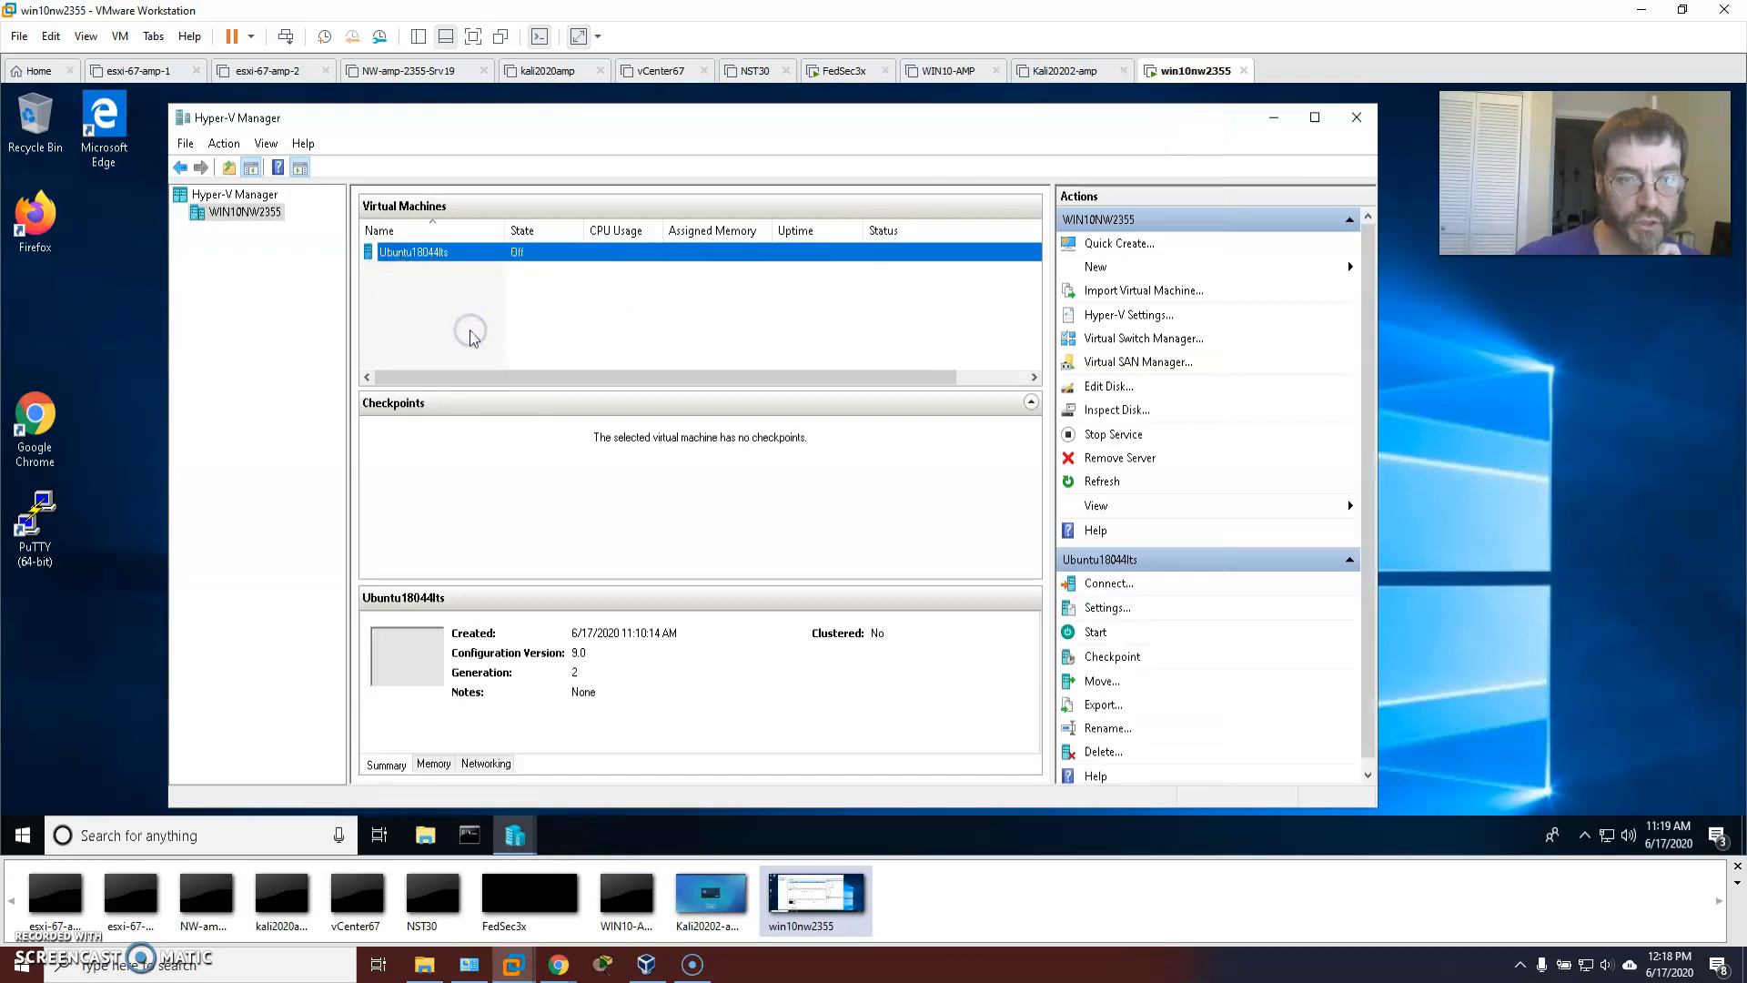
Run the Edit Disk wizard on ubuntu18044lts.vhdx using the Compact action.
click(1104, 387)
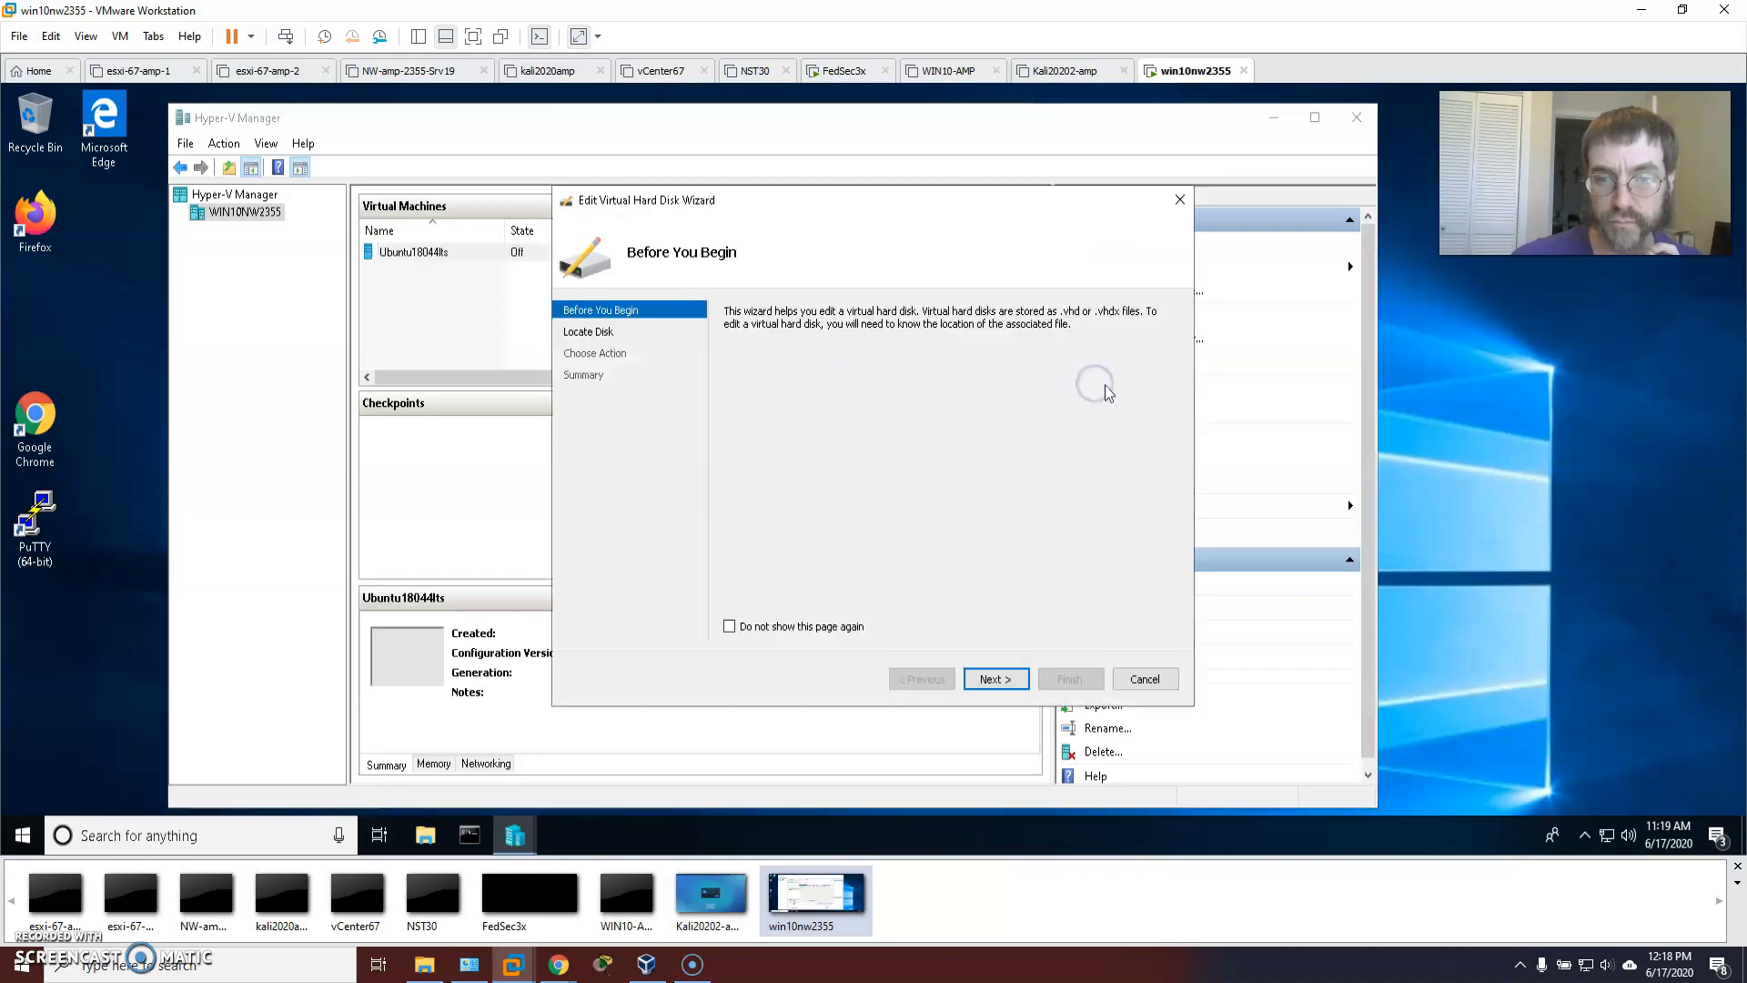
click(587, 331)
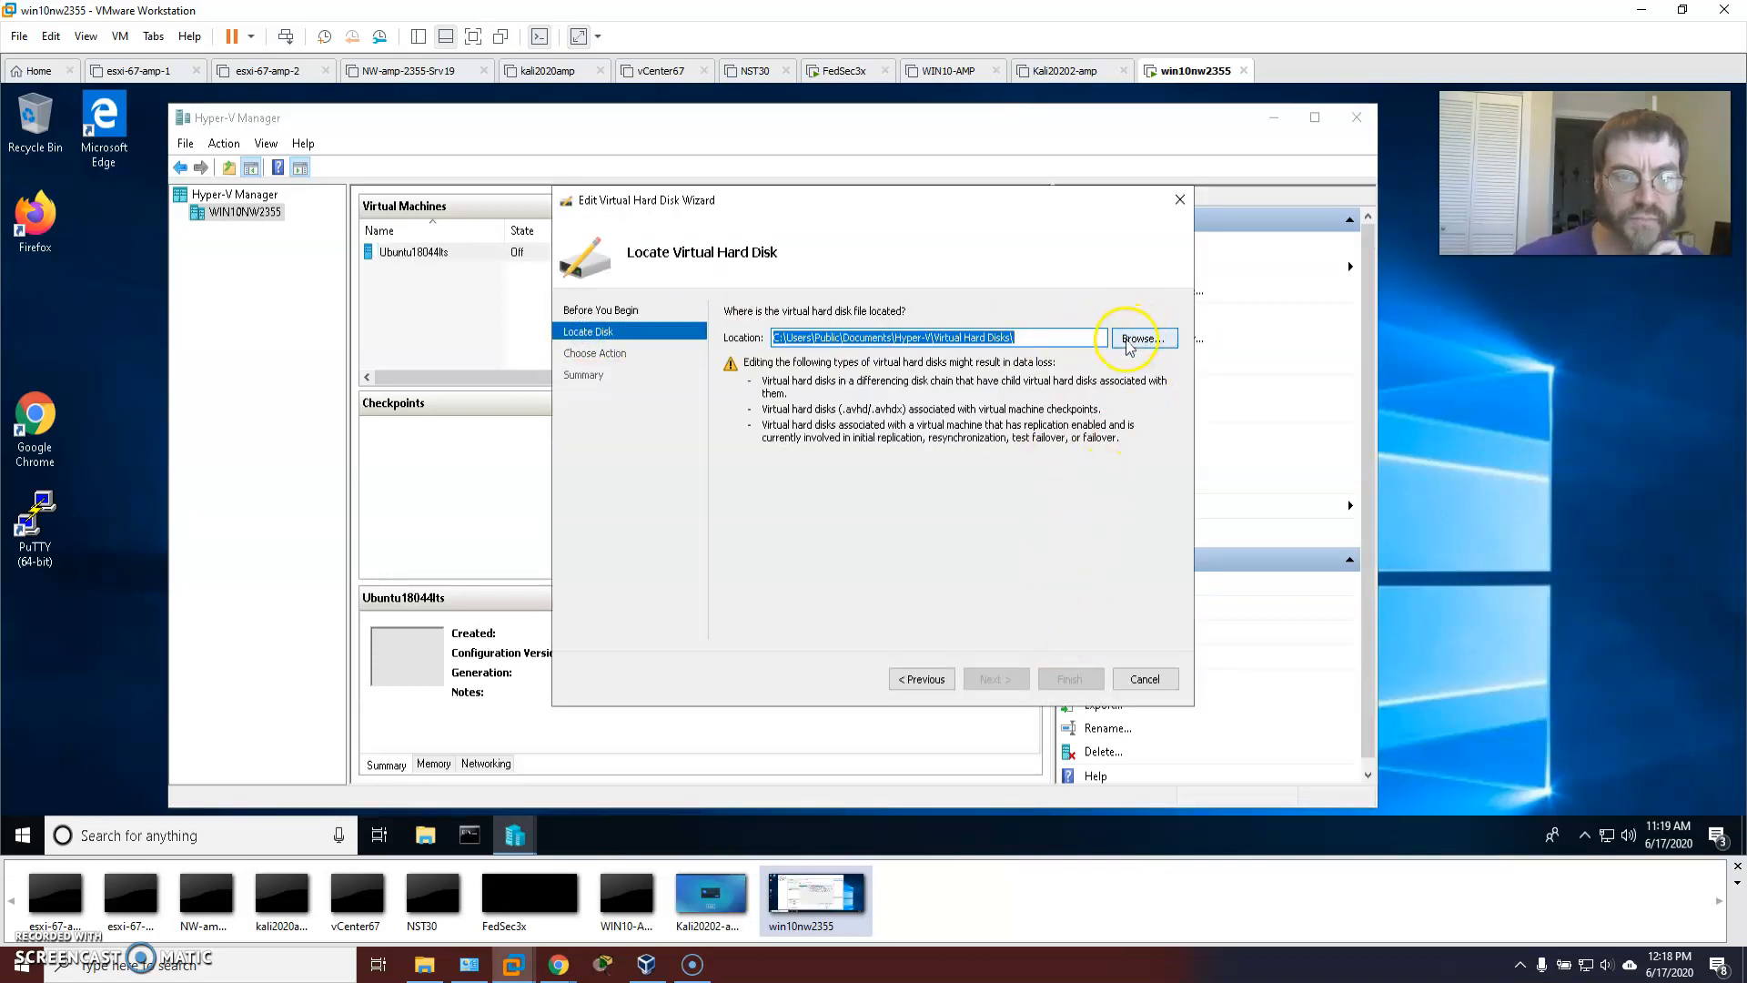
click(1131, 338)
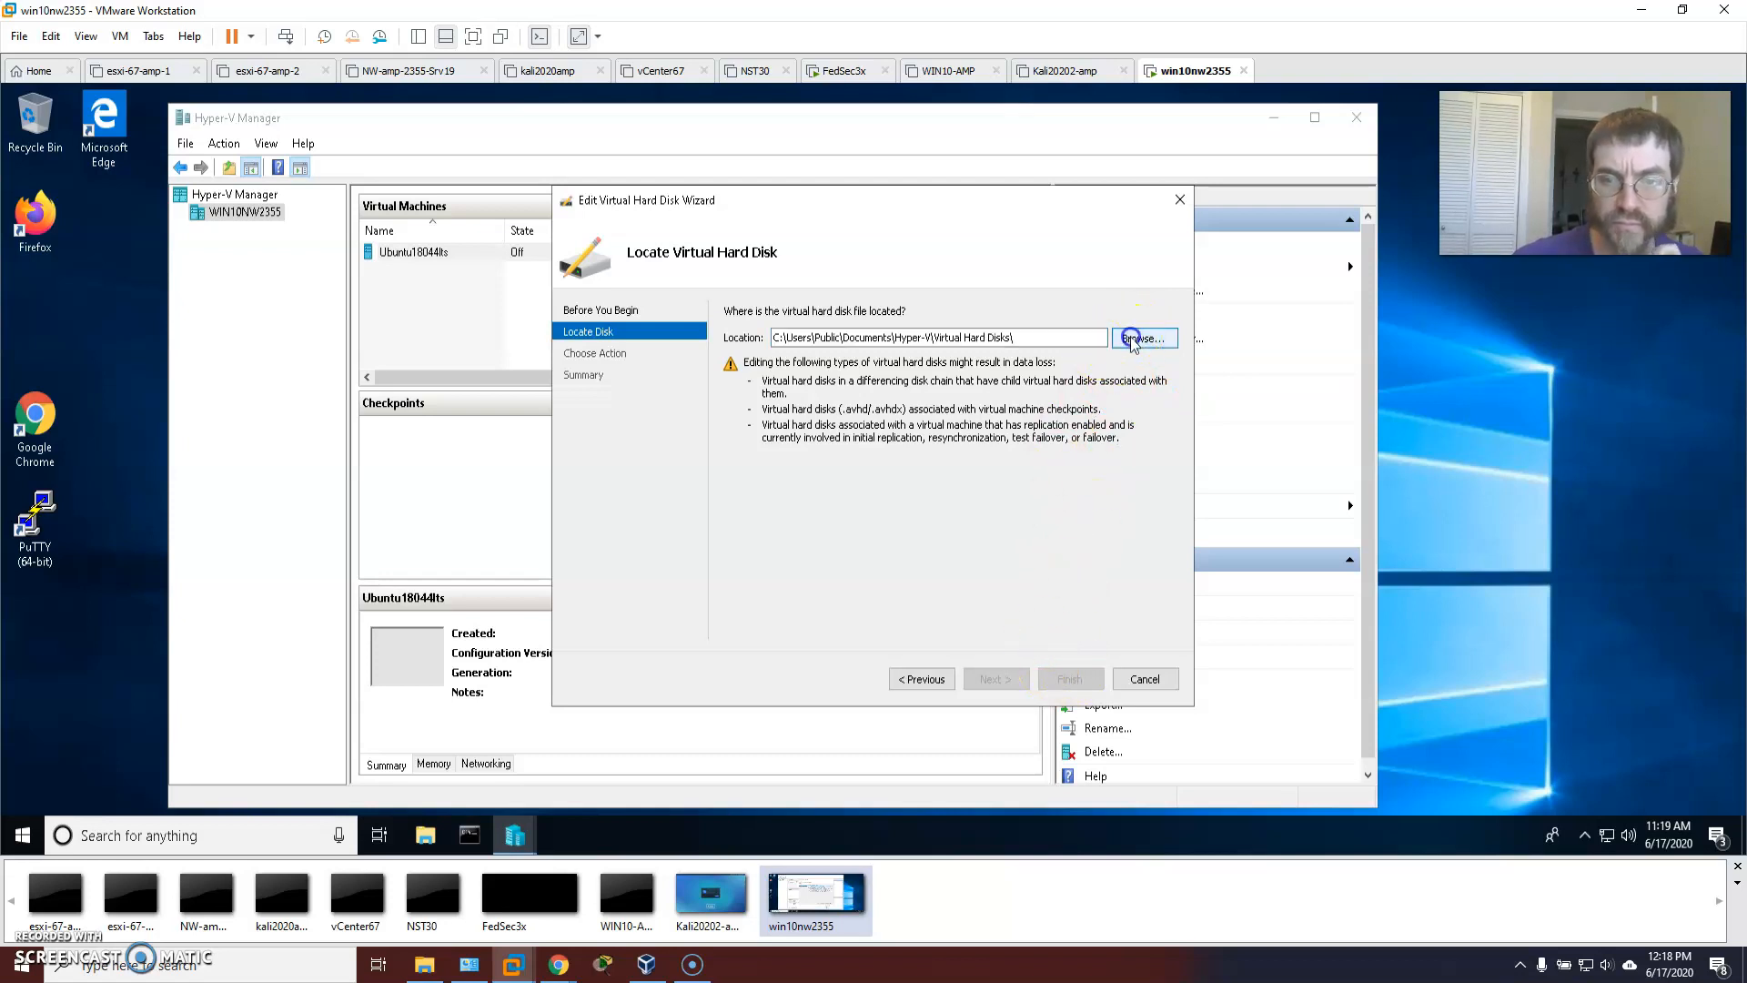
click(781, 372)
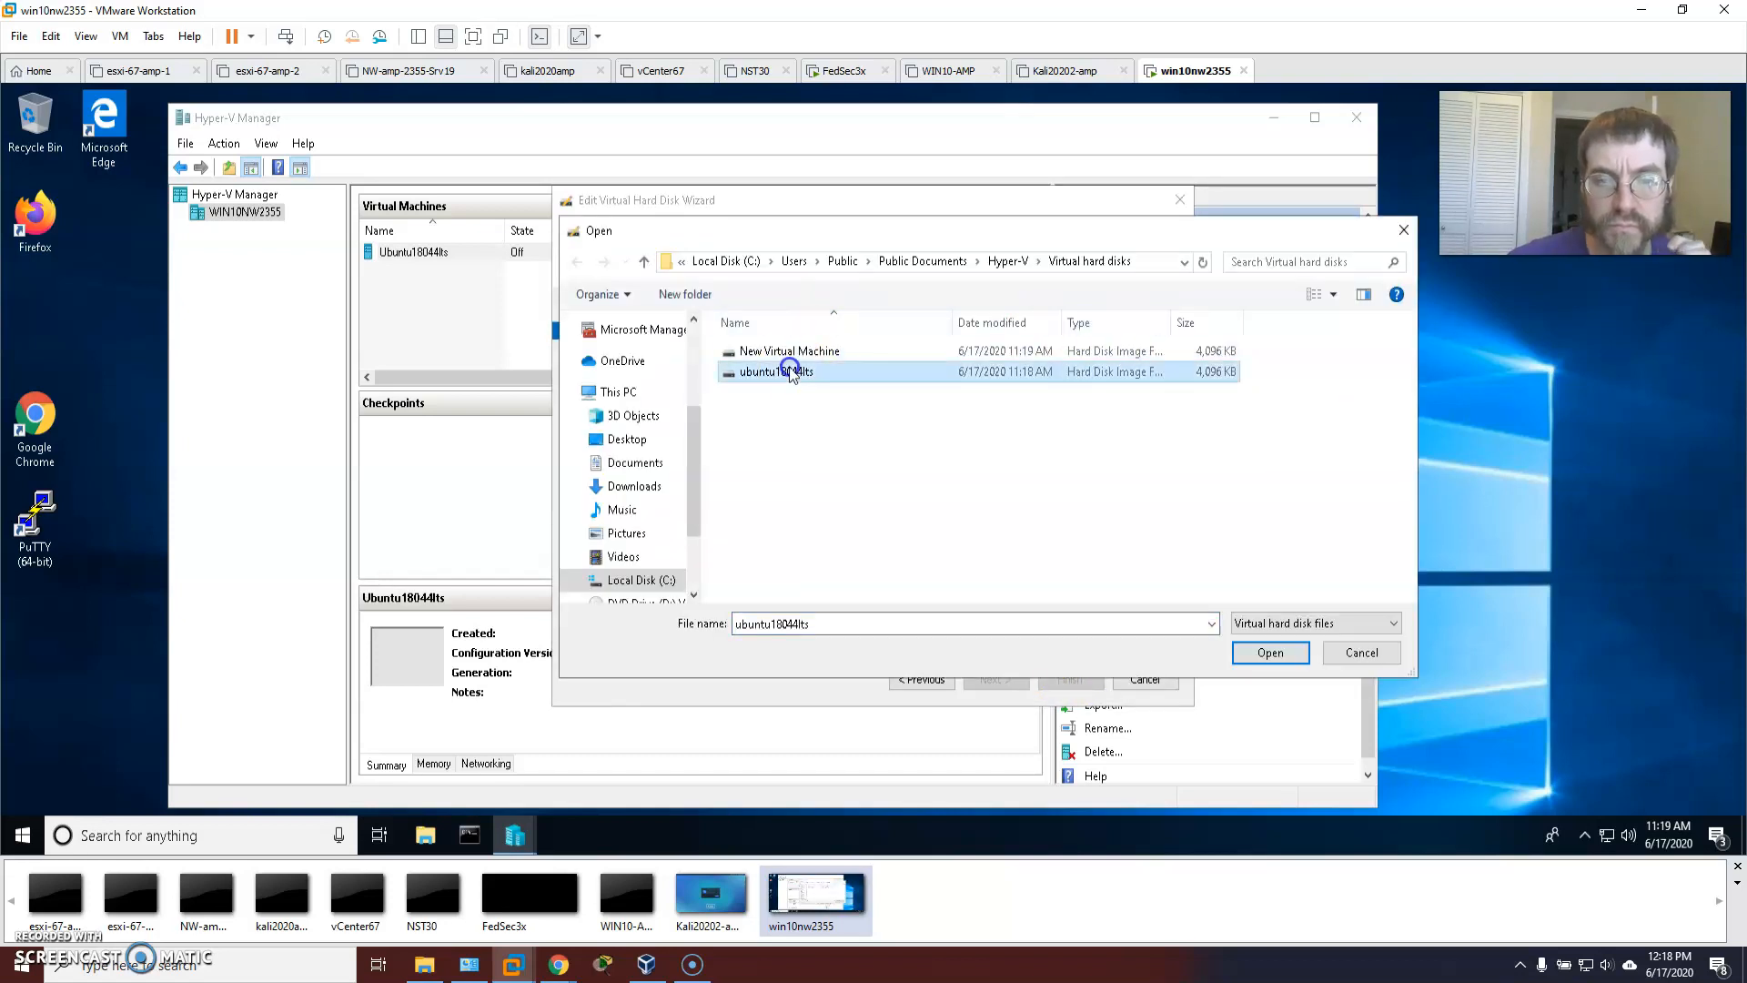
click(1256, 652)
click(996, 679)
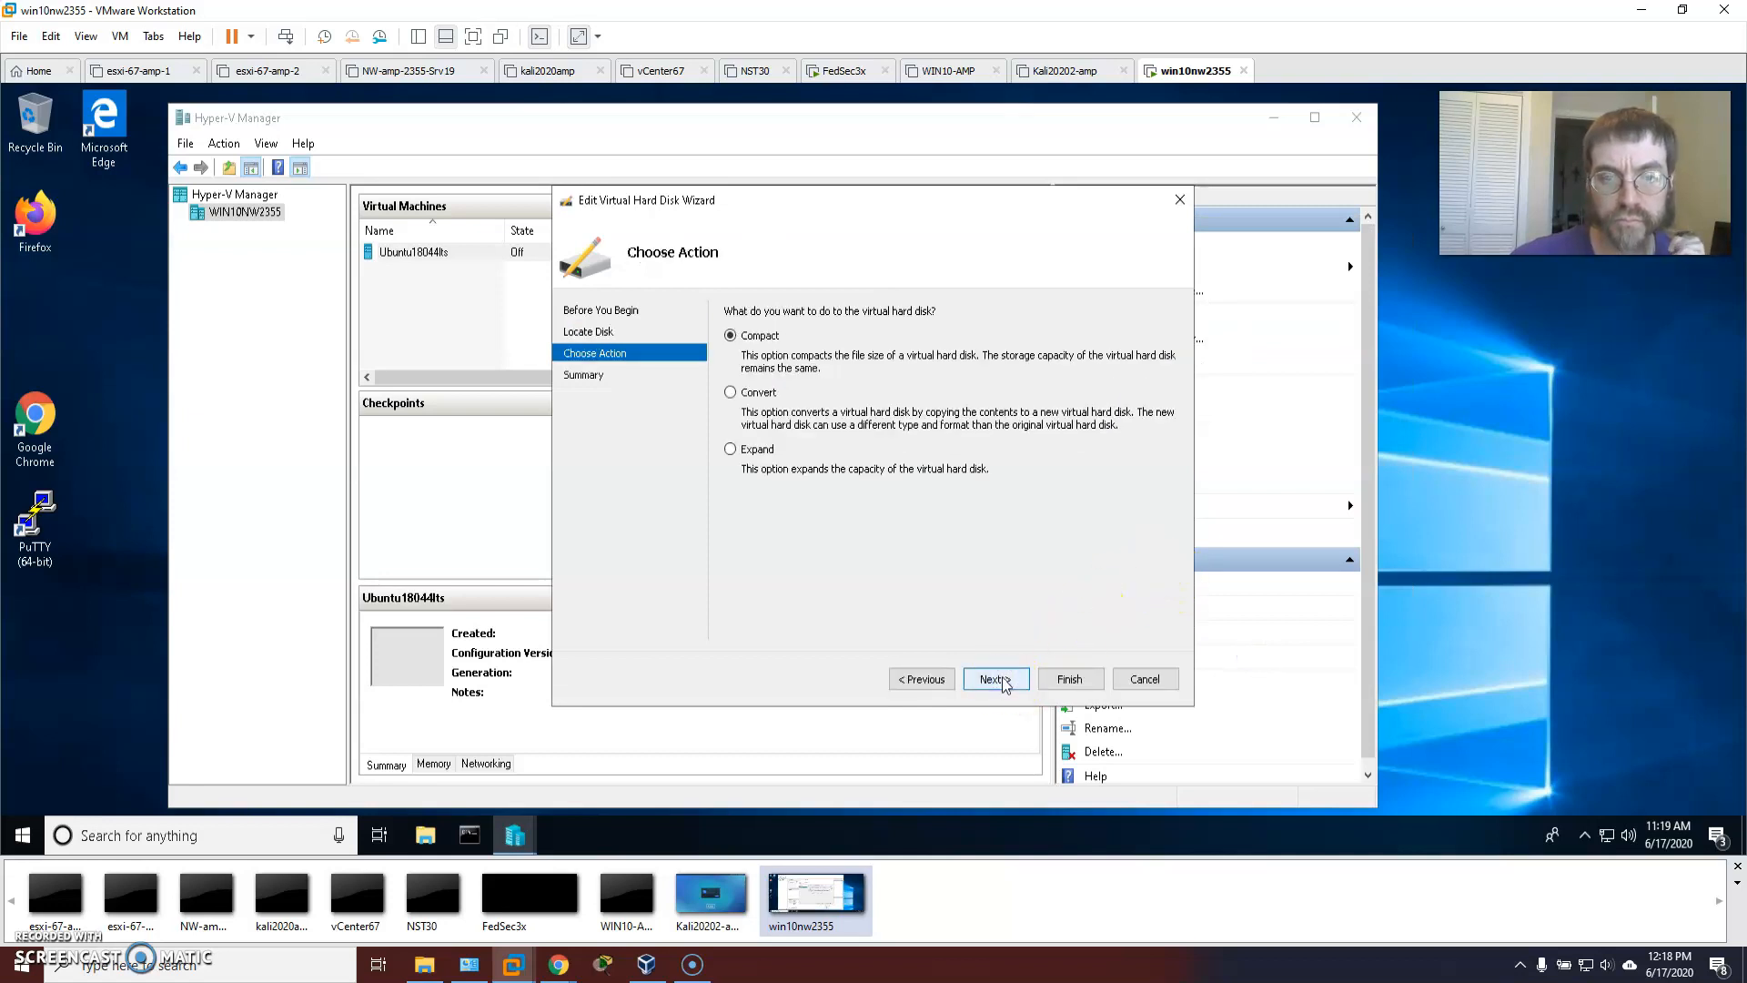
click(996, 679)
click(1056, 678)
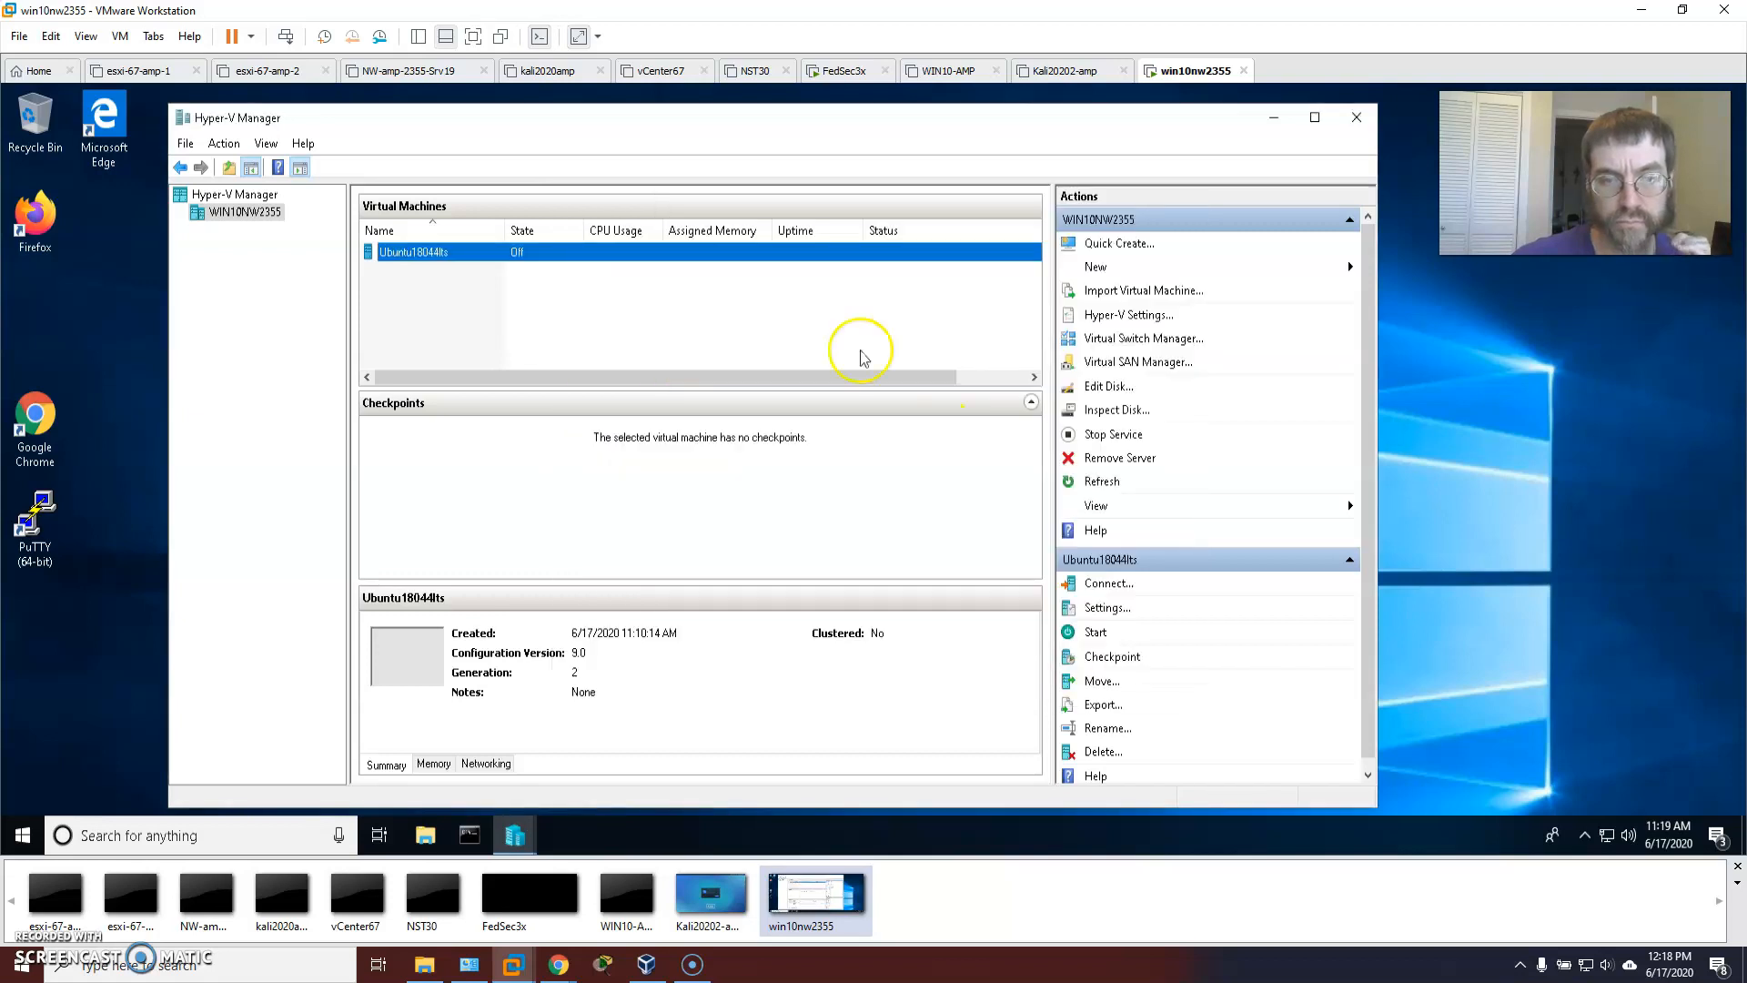
Point the Ubuntu18044lts VM's hard drive at ubuntu18044lts.vhdx and save the settings.
right_click(425, 255)
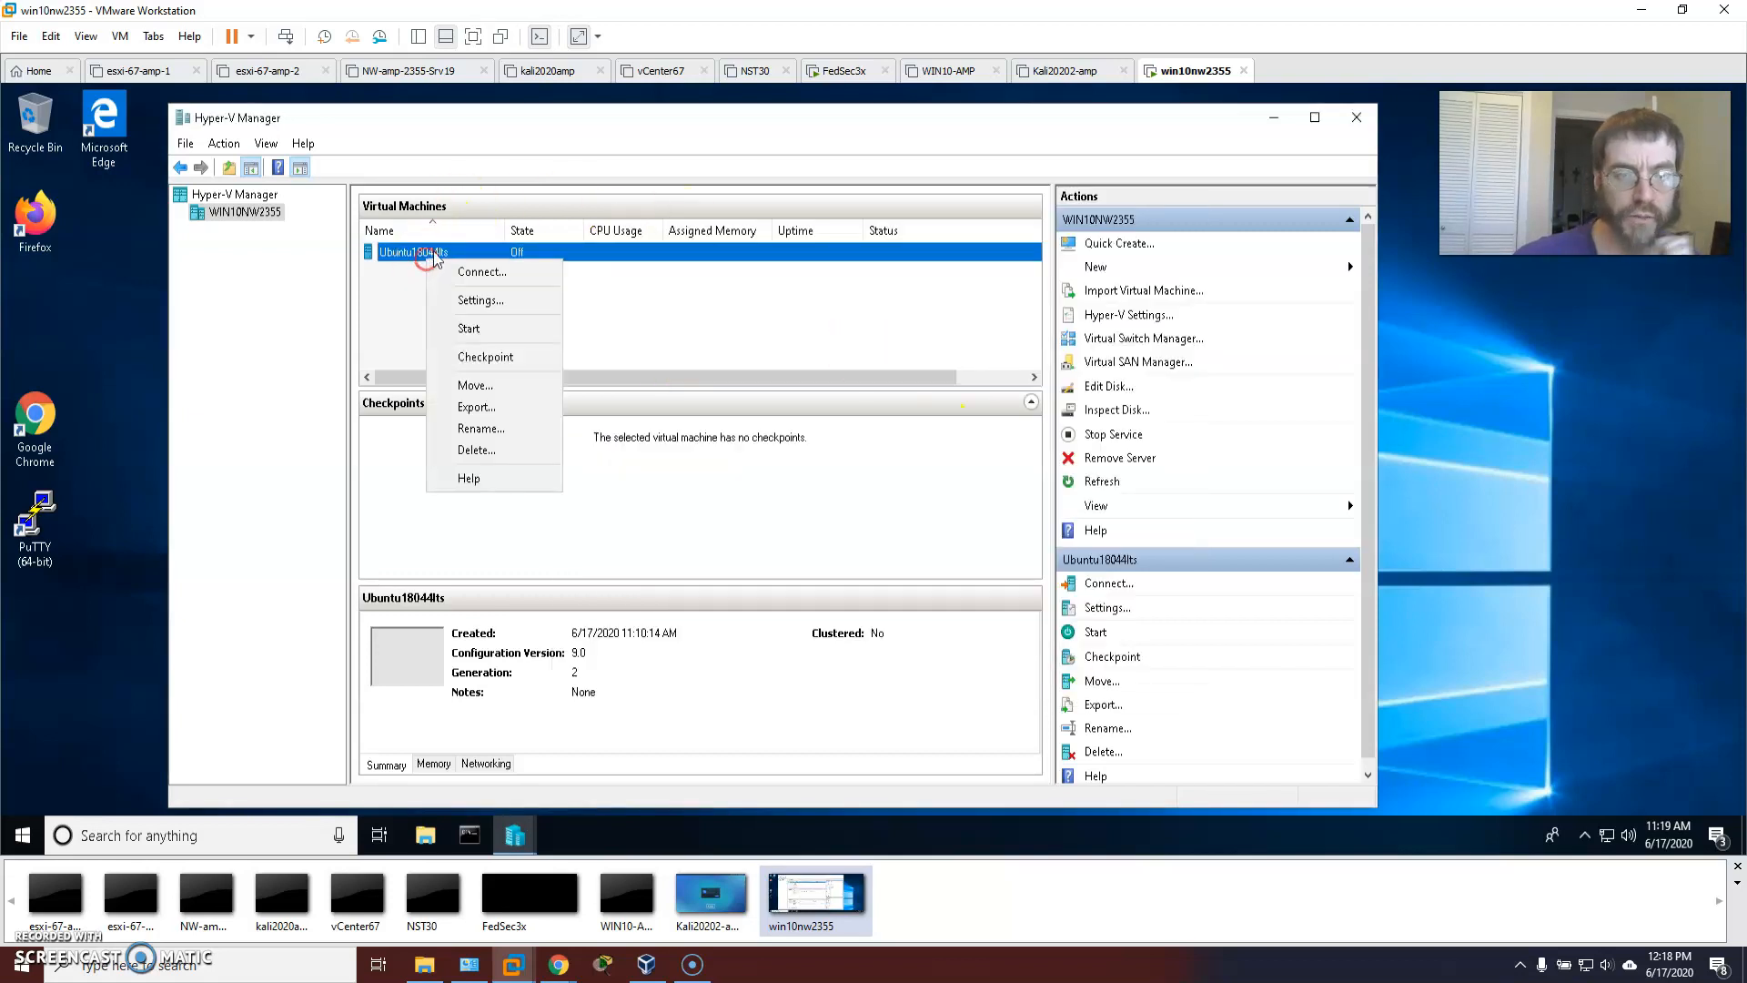
click(493, 301)
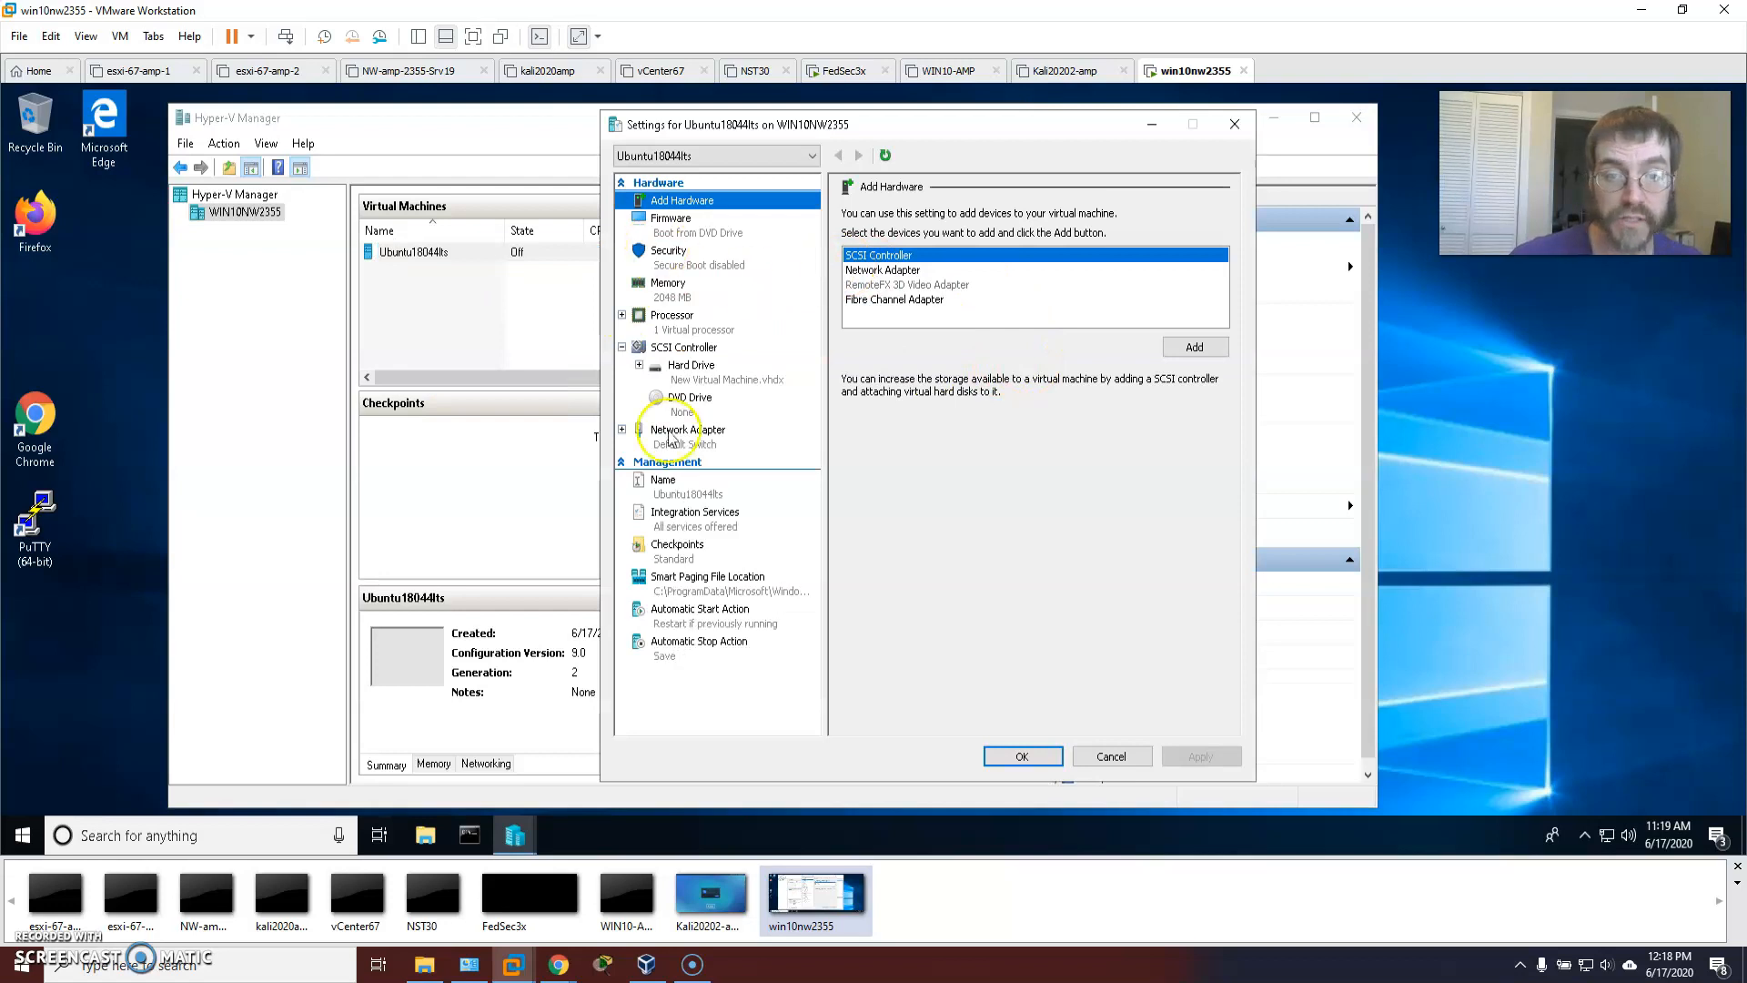
click(689, 369)
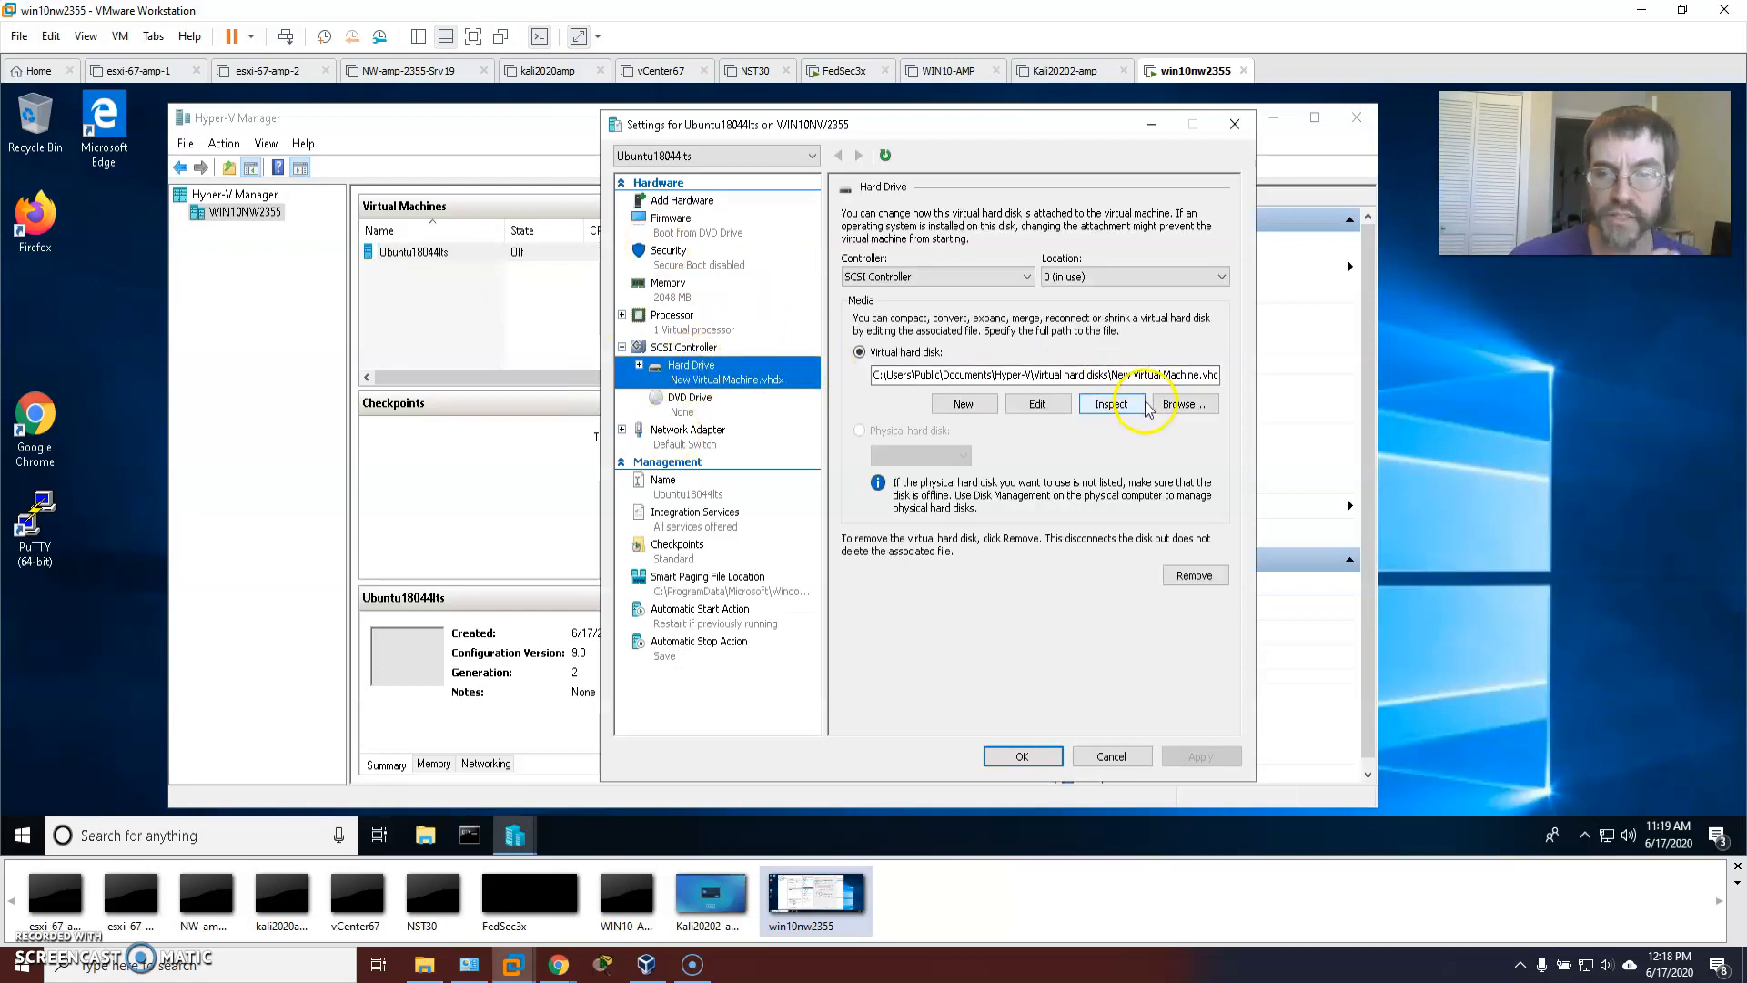
click(1183, 404)
click(853, 299)
click(1317, 577)
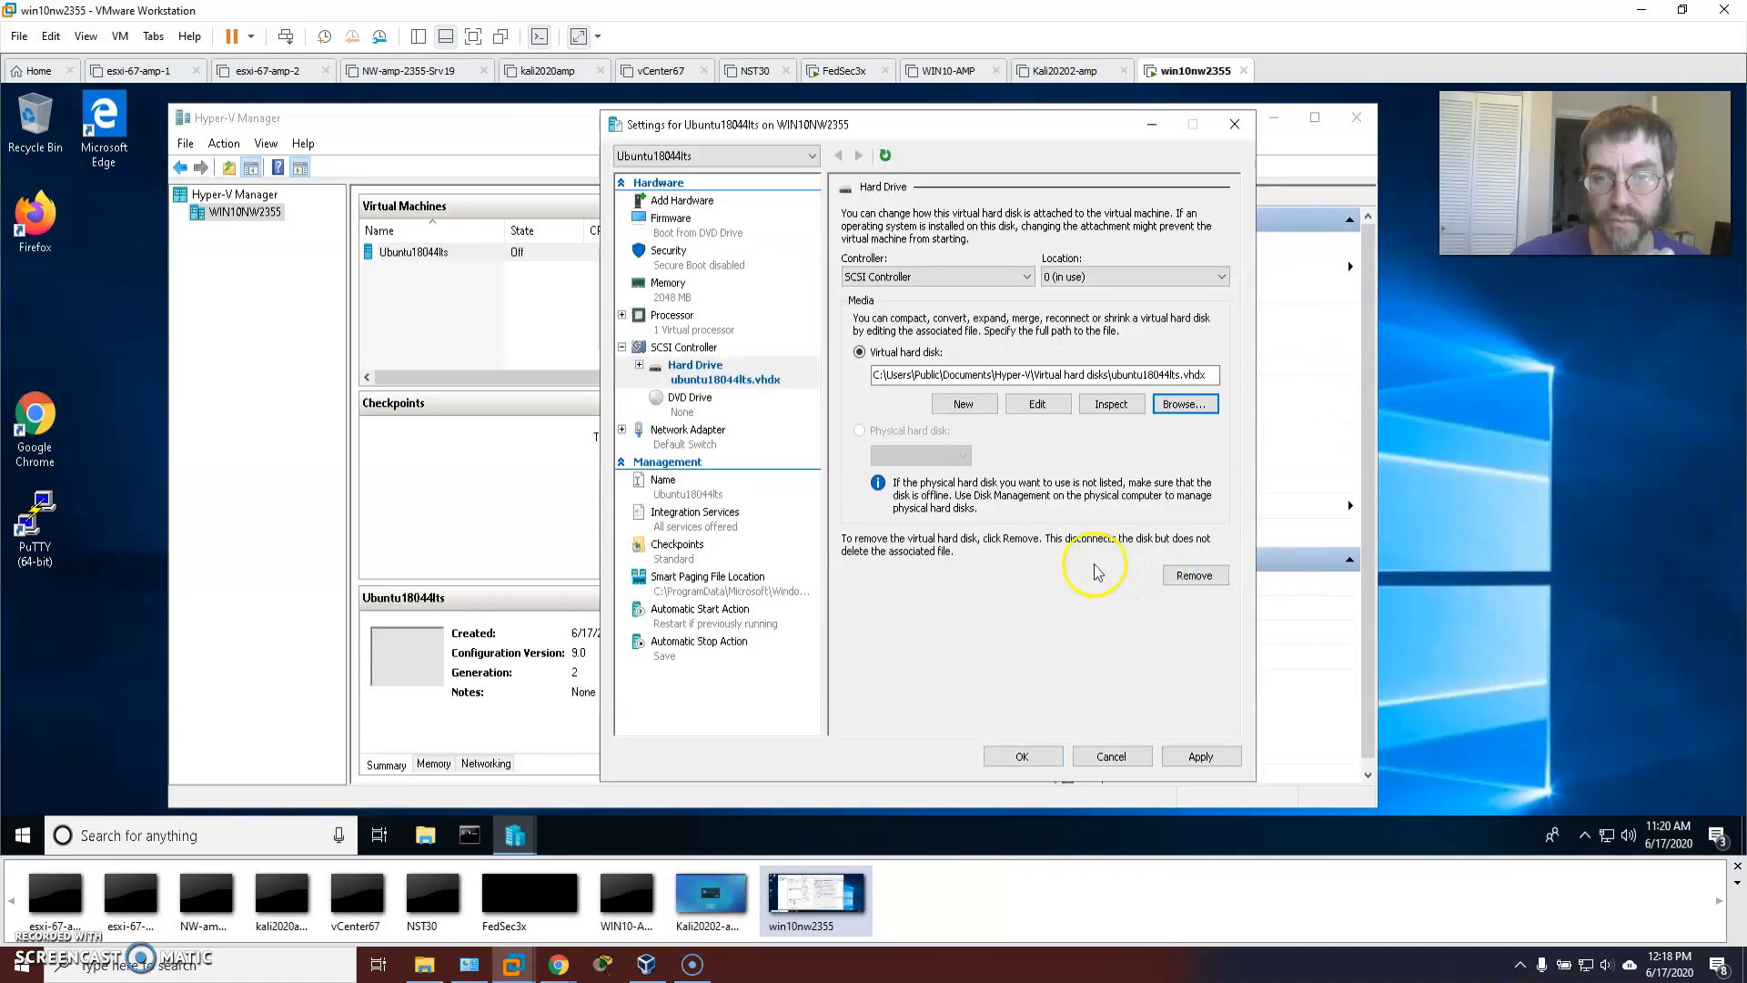
click(1201, 759)
click(1022, 756)
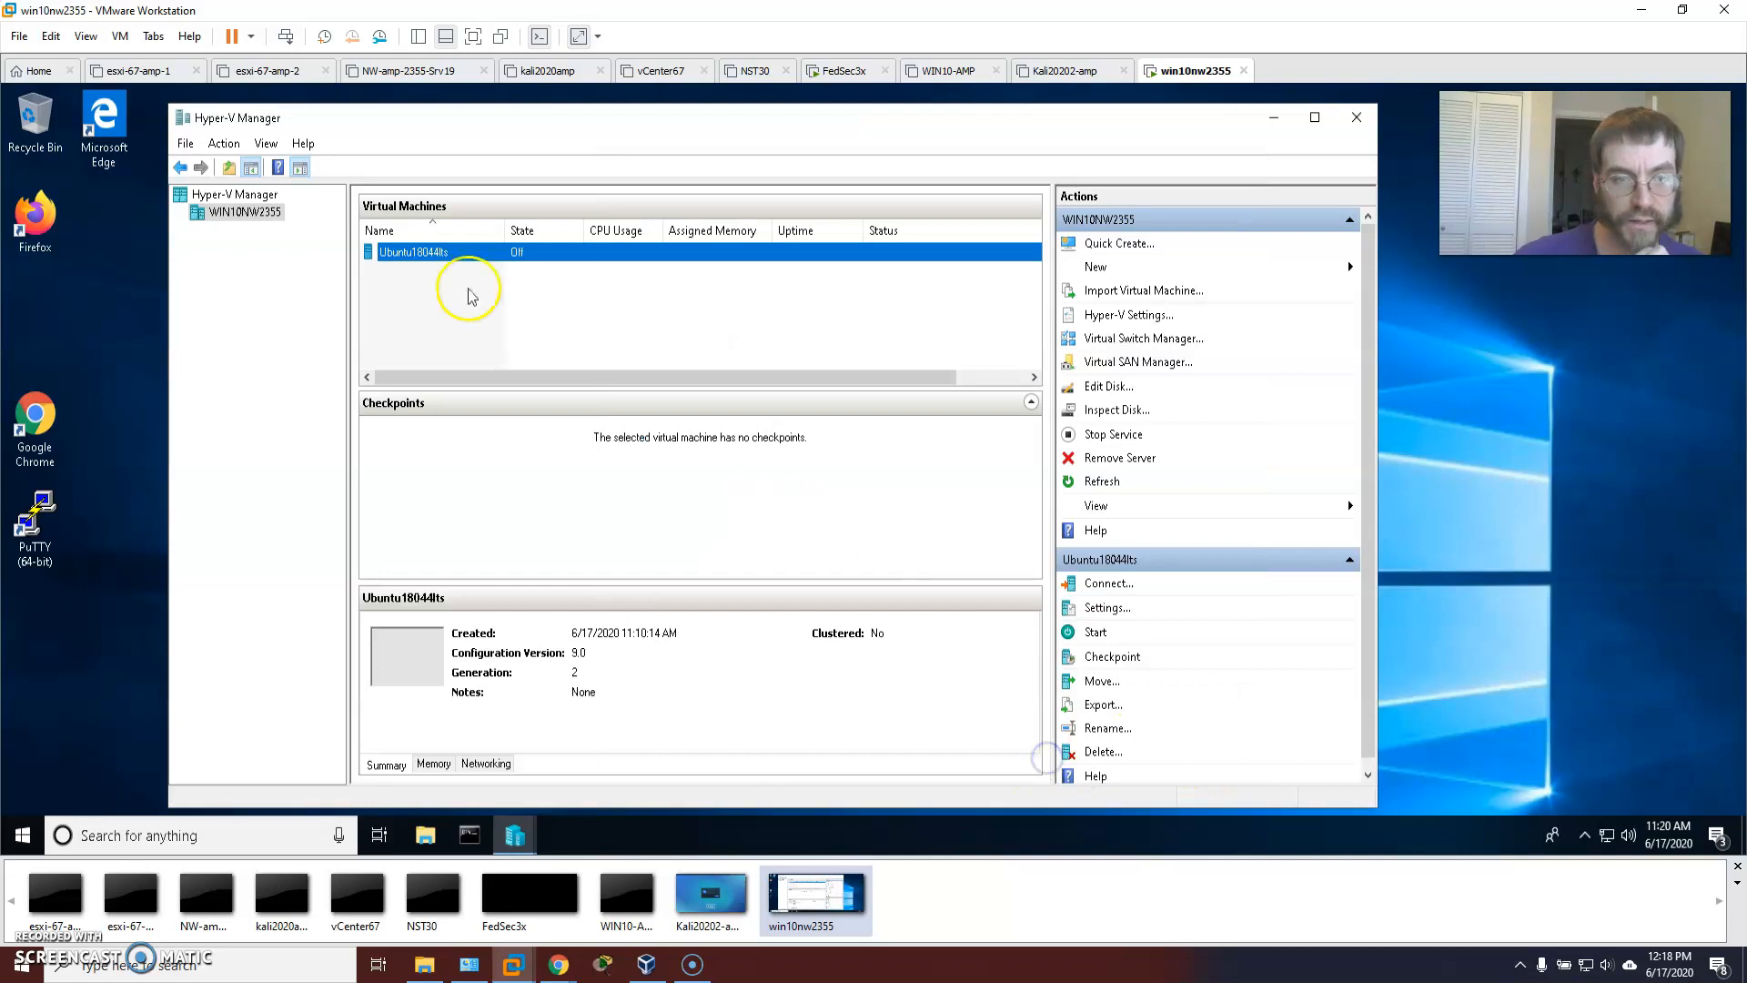
Connect to the Ubuntu18044lts VM and start it from the connection window.
right_click(441, 251)
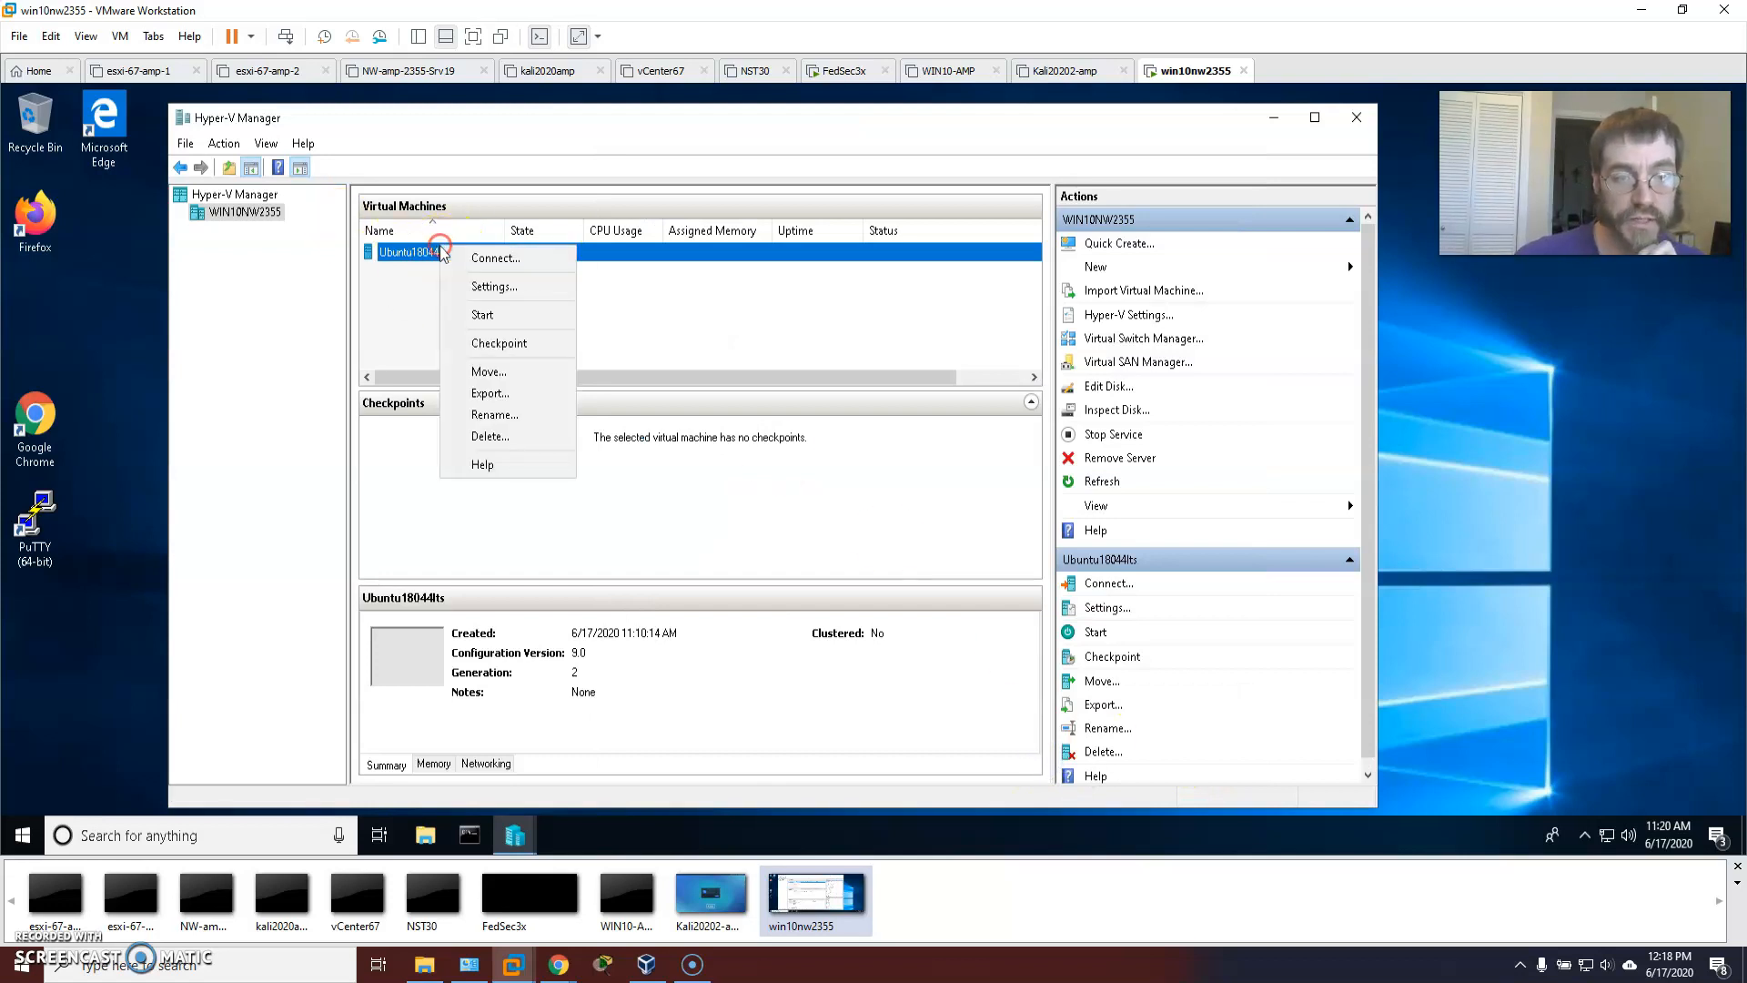
click(504, 266)
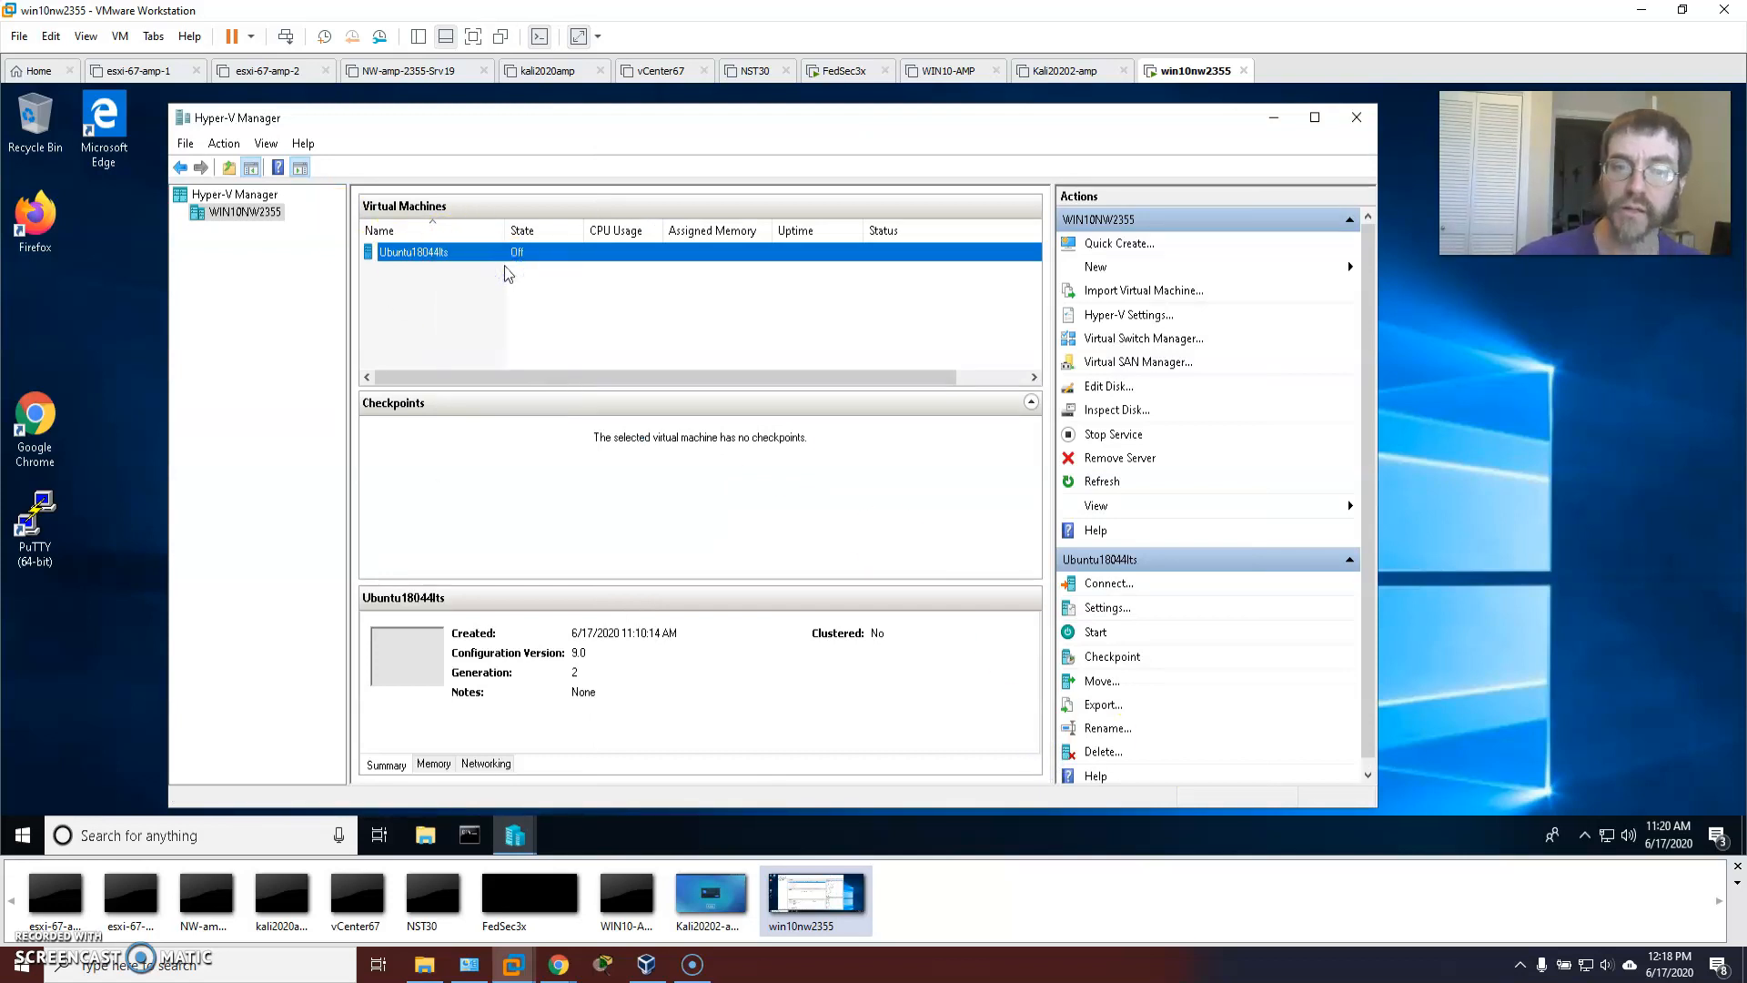
click(585, 403)
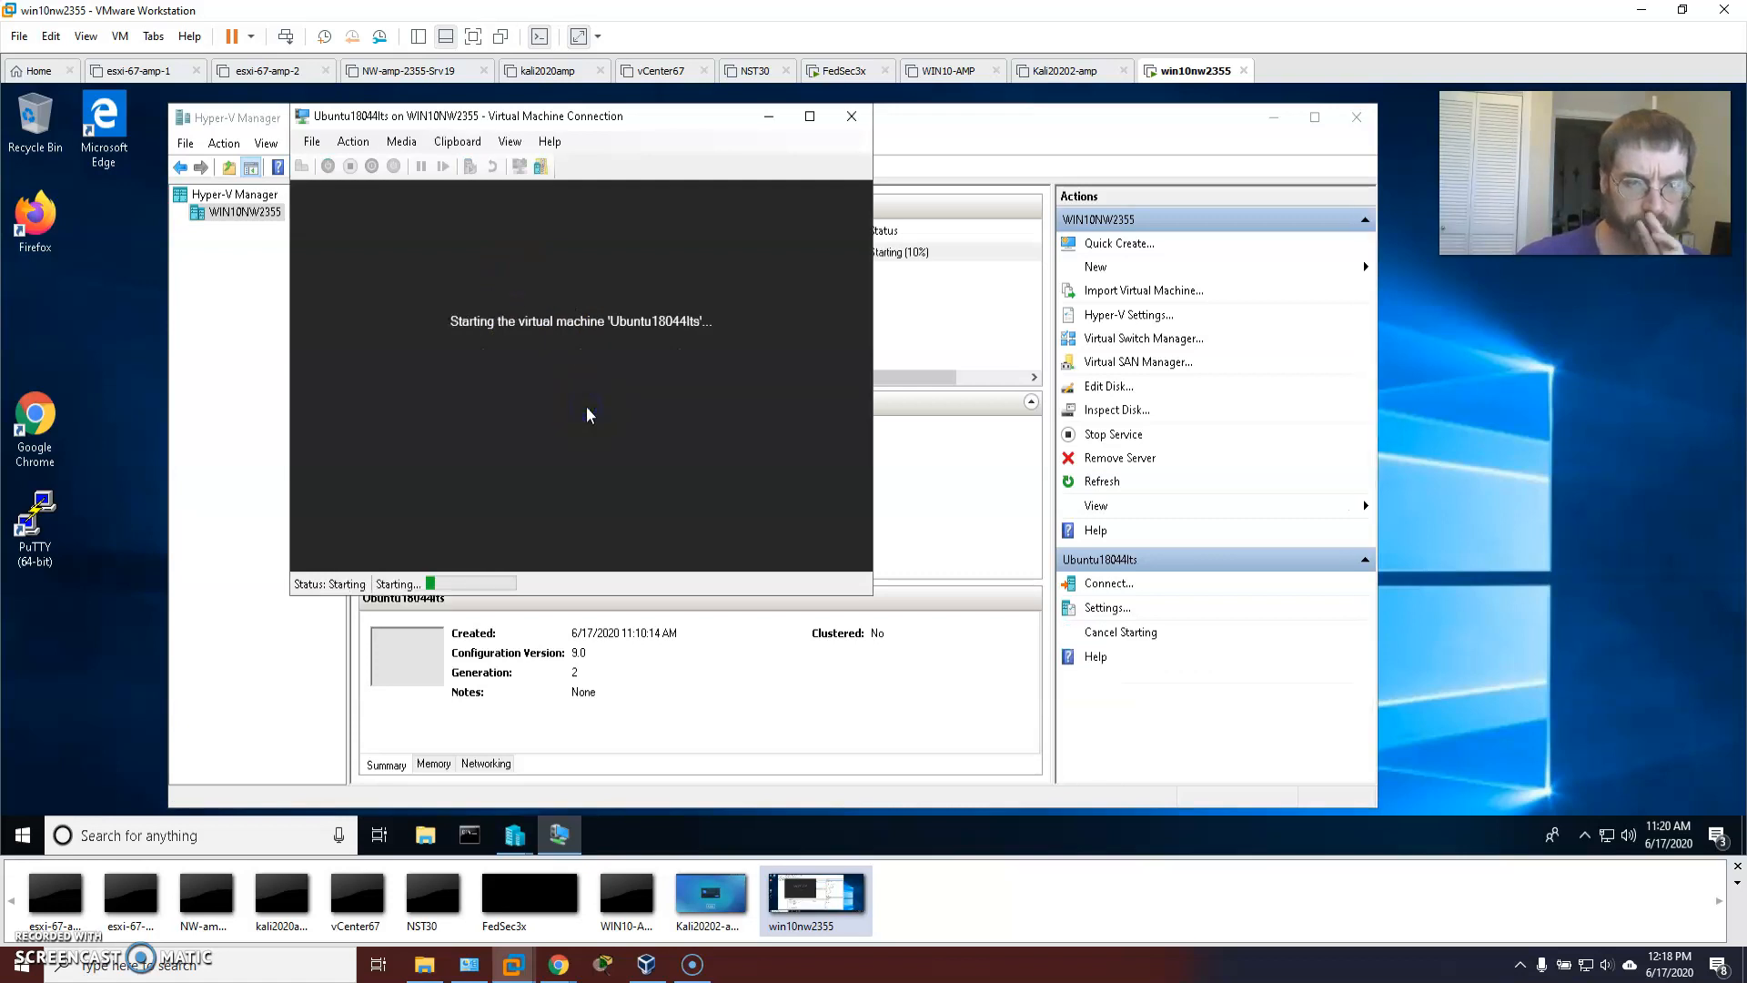